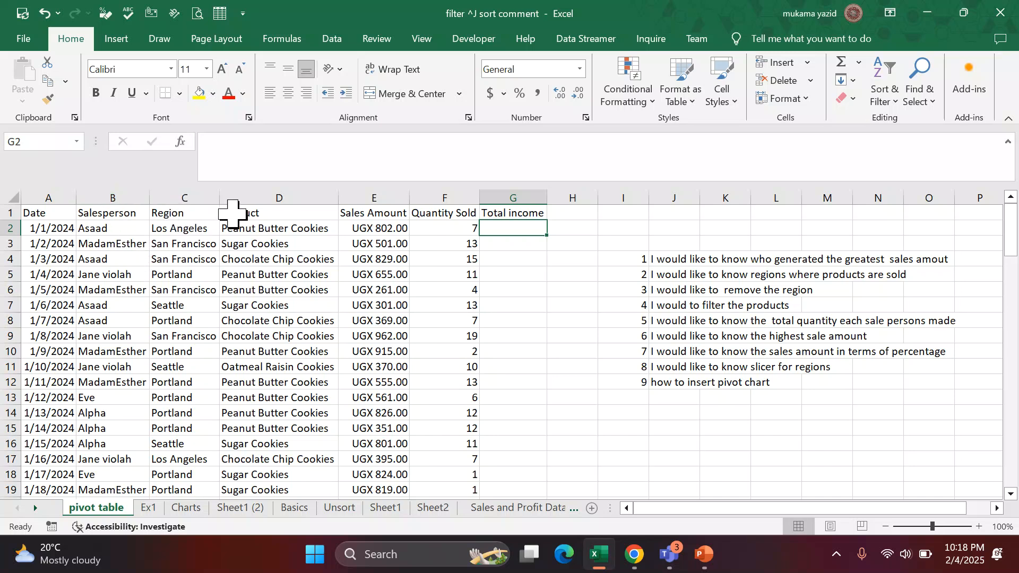
# Replace the first three Product entries in D2:D4 with books, pens and pencile.
pyautogui.click(275, 229)
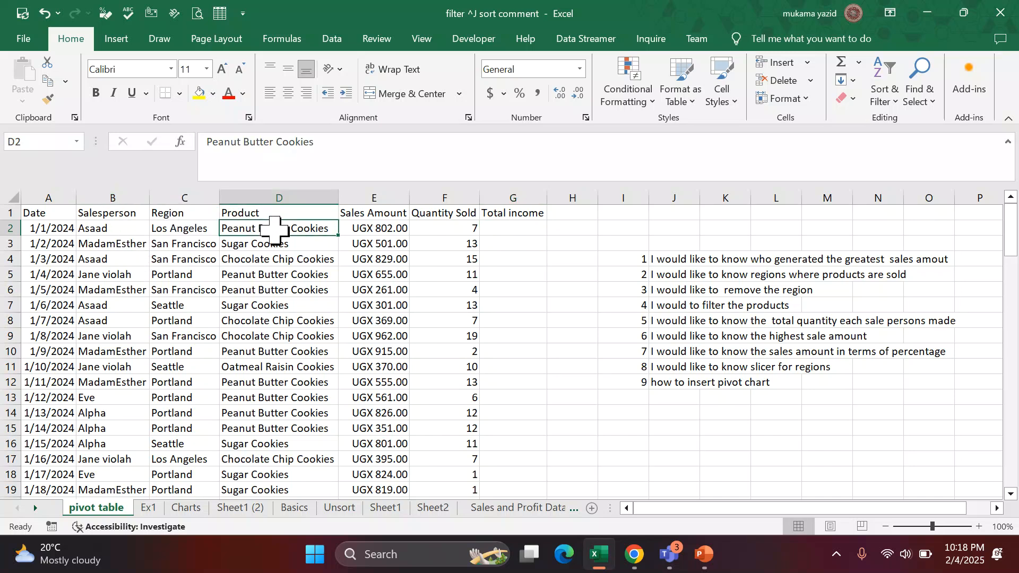
pyautogui.write('books')
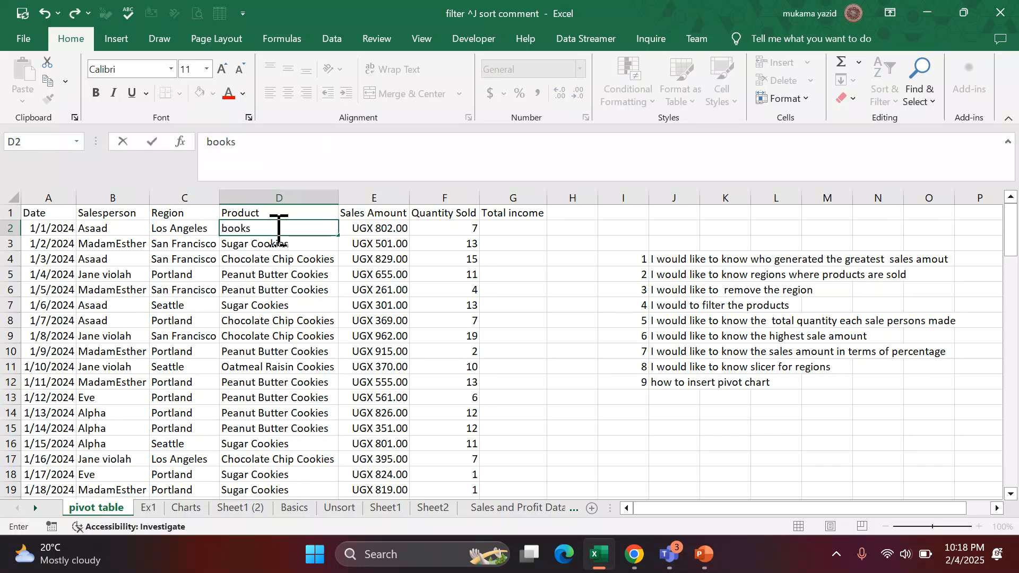
pyautogui.press('Return')
pyautogui.write('pens')
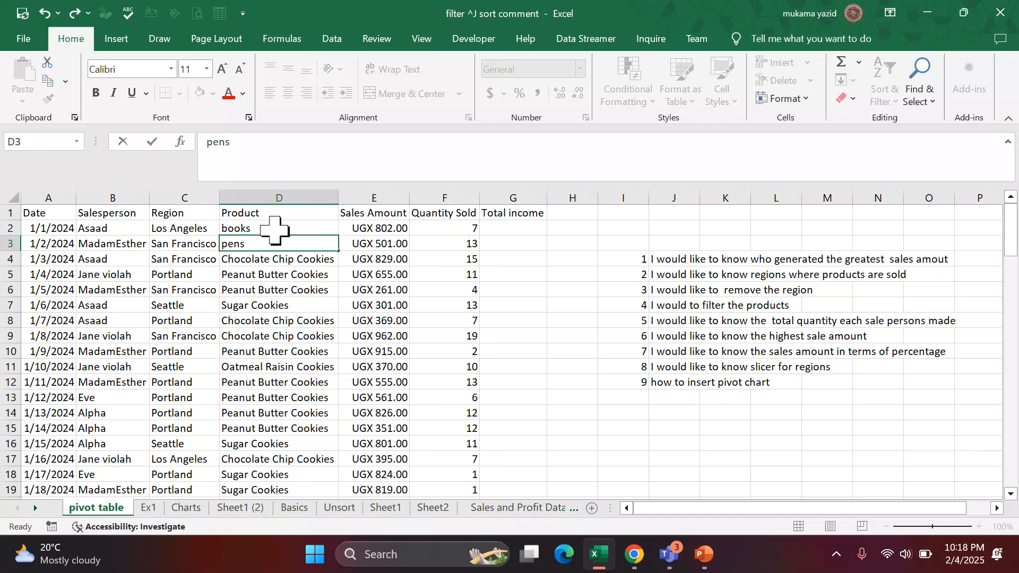
pyautogui.press('Return')
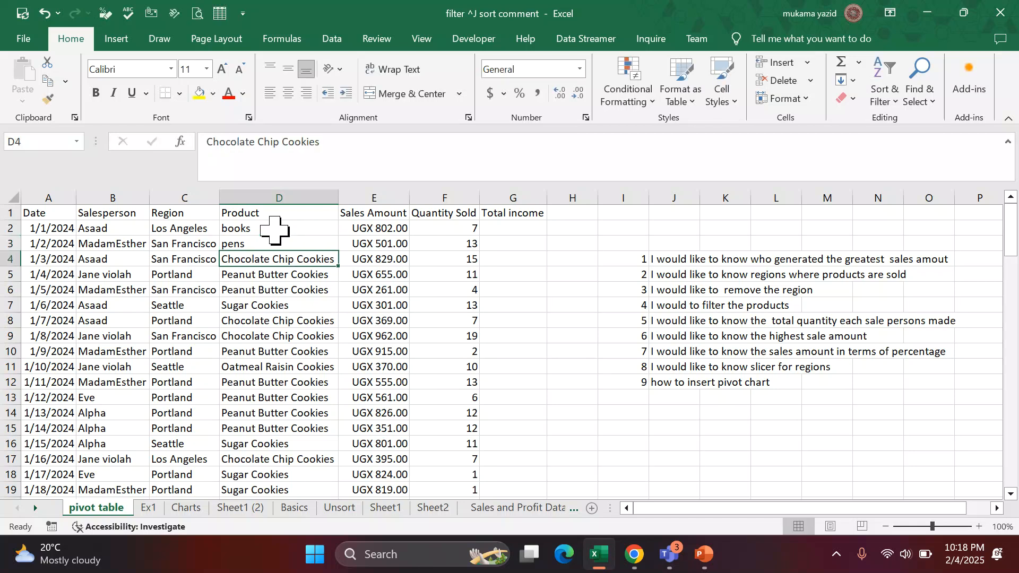
pyautogui.write('pens')
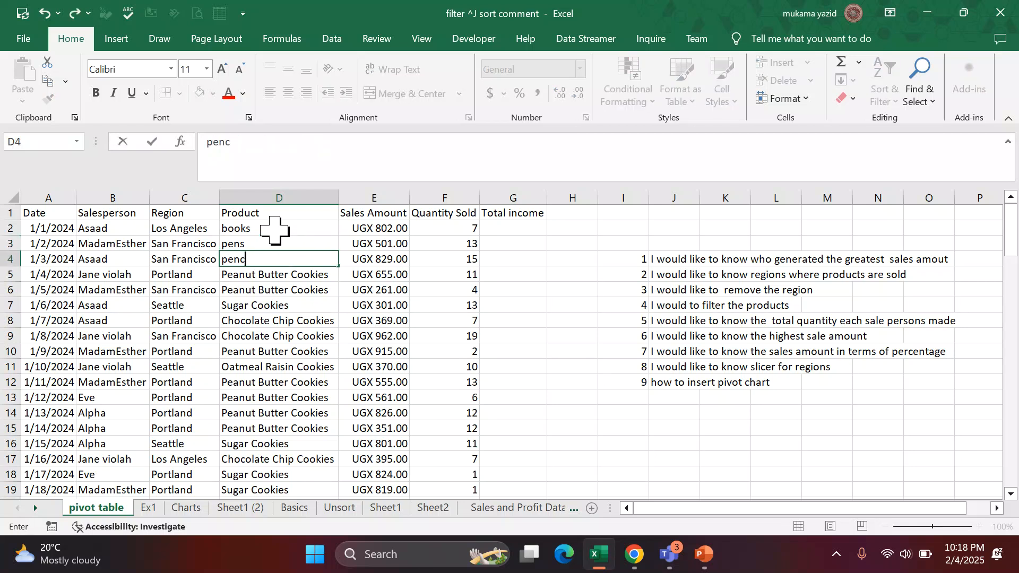
pyautogui.write('ile')
pyautogui.press('Return')
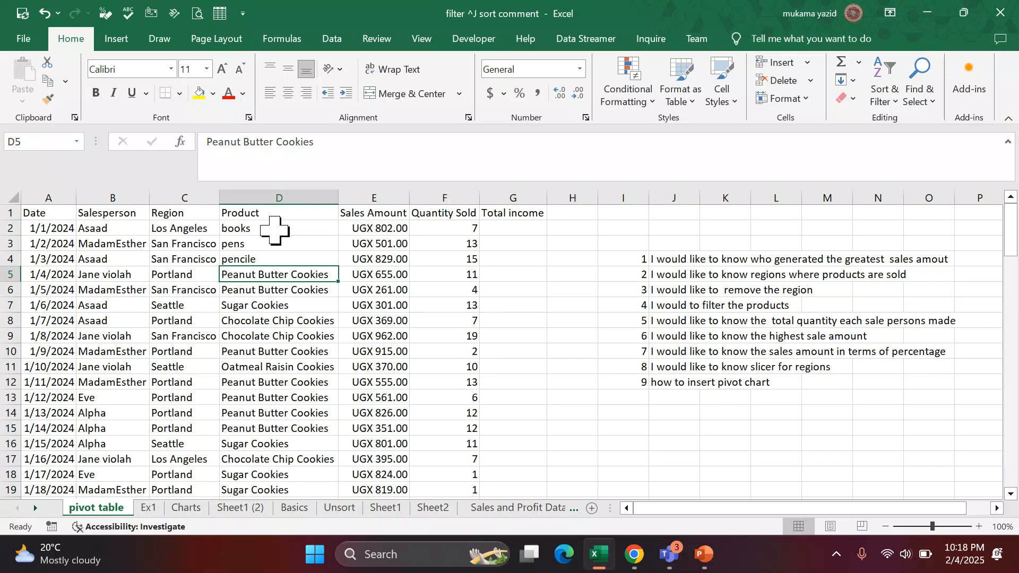
# Fill the D2:D5 product entries down the Product column to row 101.
pyautogui.moveTo(274, 235); pyautogui.dragTo(274, 275)
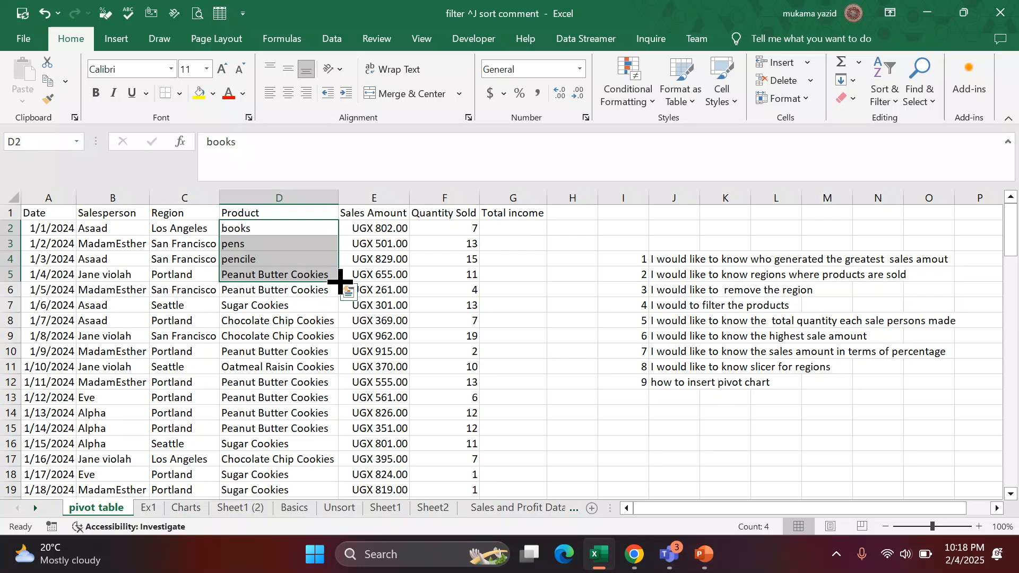
pyautogui.moveTo(339, 281); pyautogui.dragTo(354, 234)
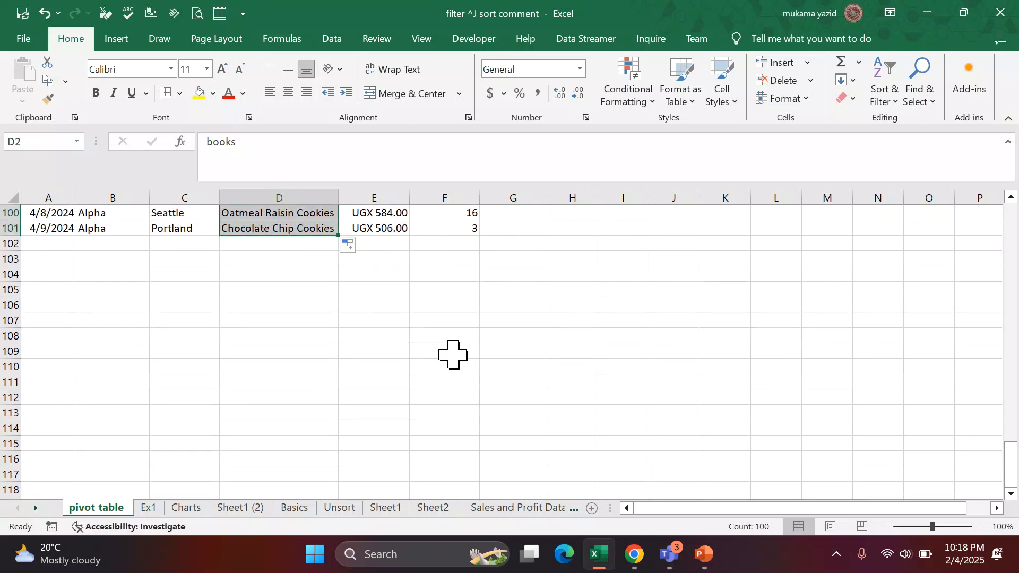
pyautogui.click(320, 215)
pyautogui.scroll(1, 313, 254)
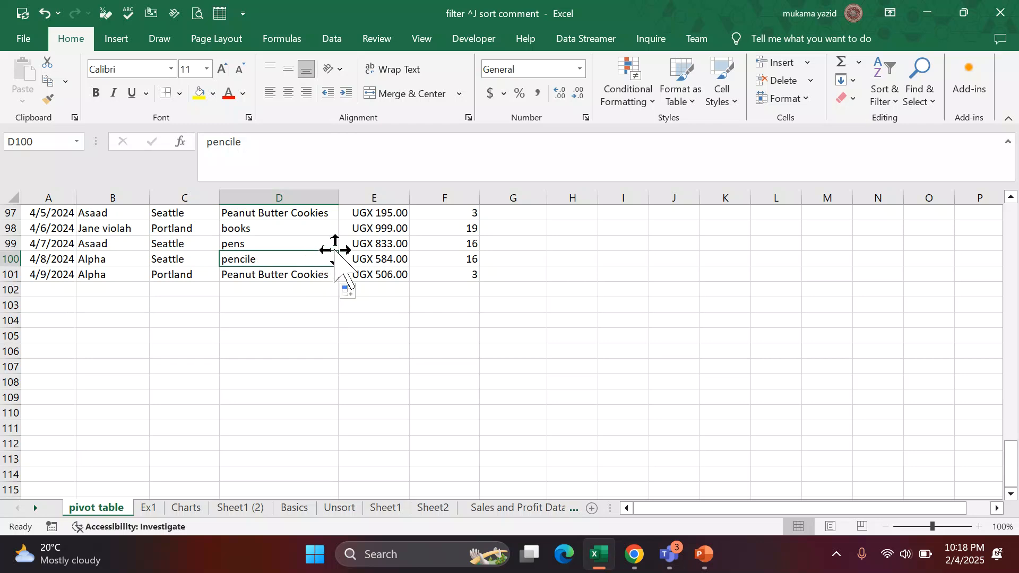
pyautogui.scroll(6, 334, 249)
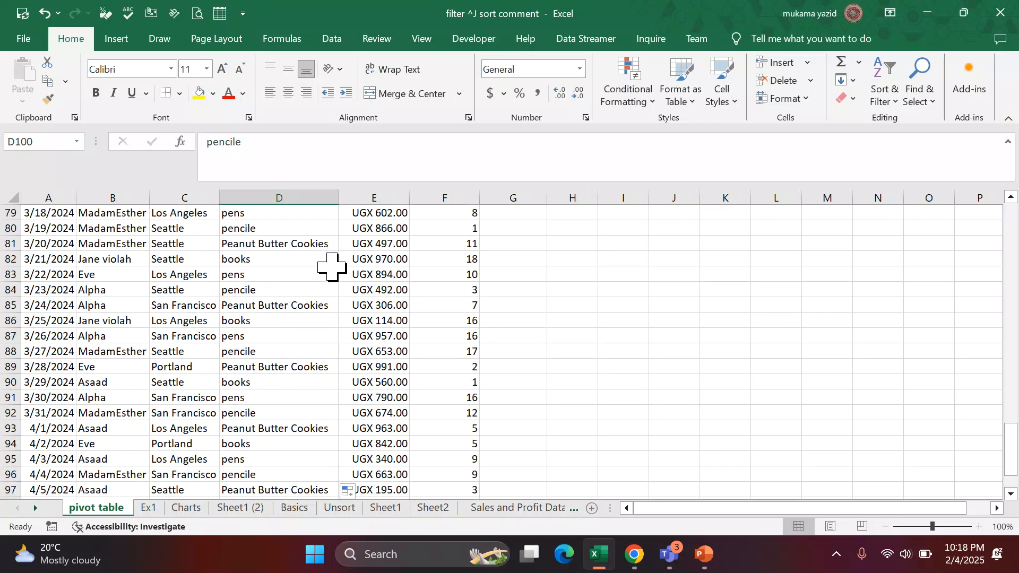
pyautogui.scroll(1, 332, 274)
pyautogui.scroll(15, 317, 284)
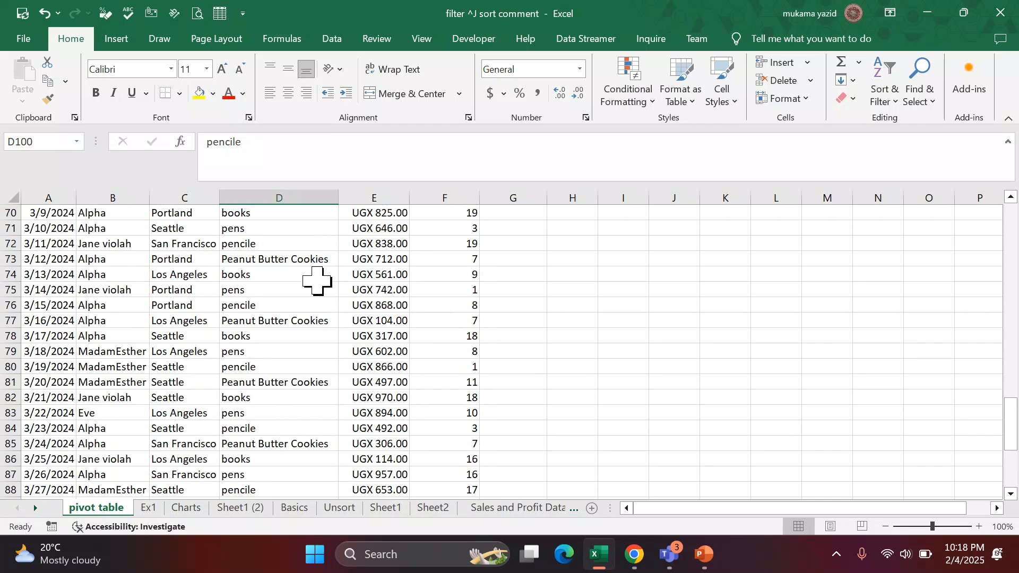
pyautogui.scroll(10, 318, 273)
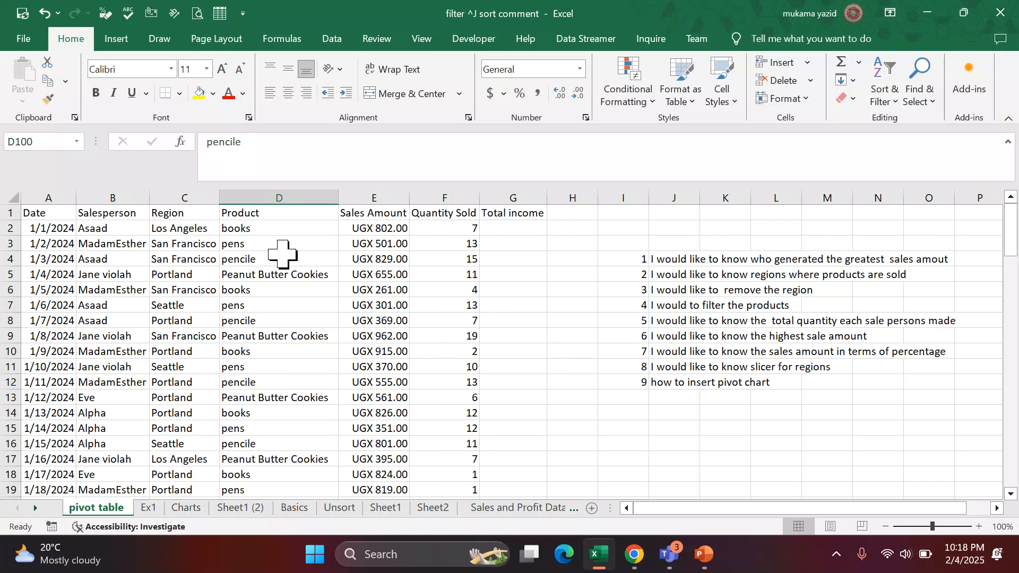
# Fill the books, pens, pencile pattern from D2:D4 down the Product column to row 101.
pyautogui.click(292, 245)
pyautogui.moveTo(294, 234)
pyautogui.mouseDown()
pyautogui.moveTo(295, 257)
pyautogui.moveTo(330, 260)
pyautogui.mouseUp()
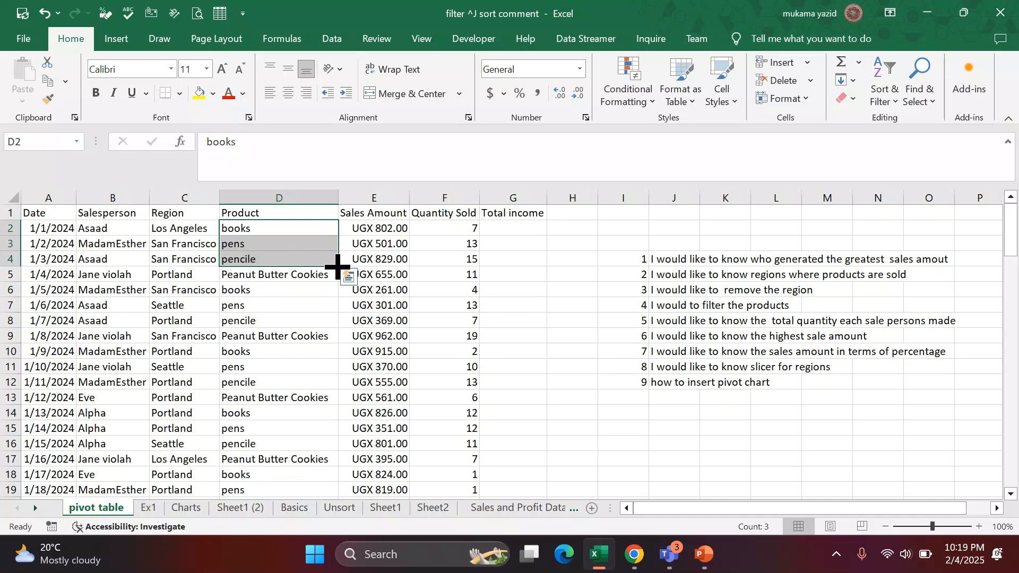
pyautogui.moveTo(337, 267)
pyautogui.mouseDown()
pyautogui.moveTo(332, 536)
pyautogui.moveTo(334, 466)
pyautogui.mouseUp()
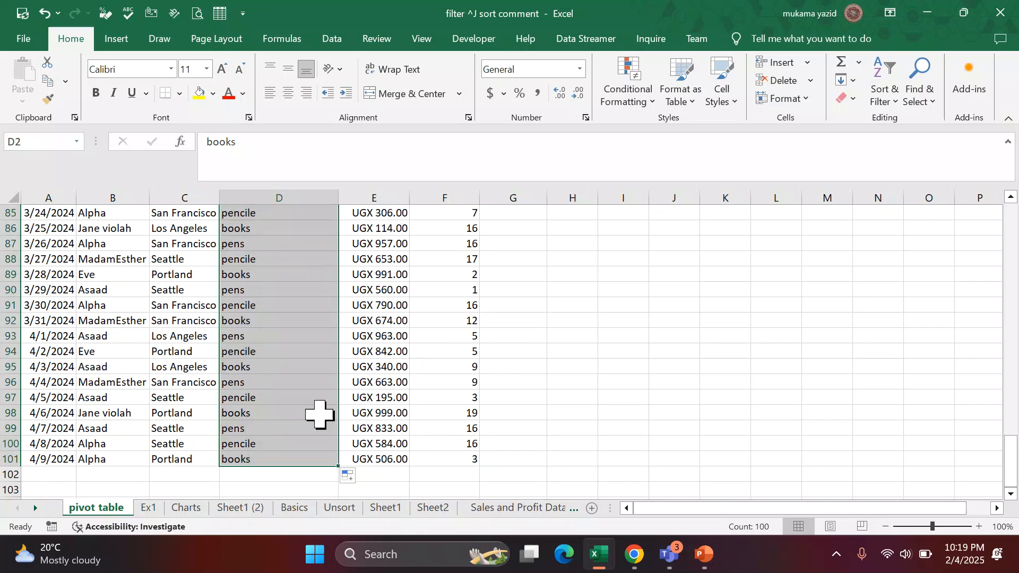
pyautogui.scroll(3, 249, 374)
pyautogui.scroll(9, 248, 374)
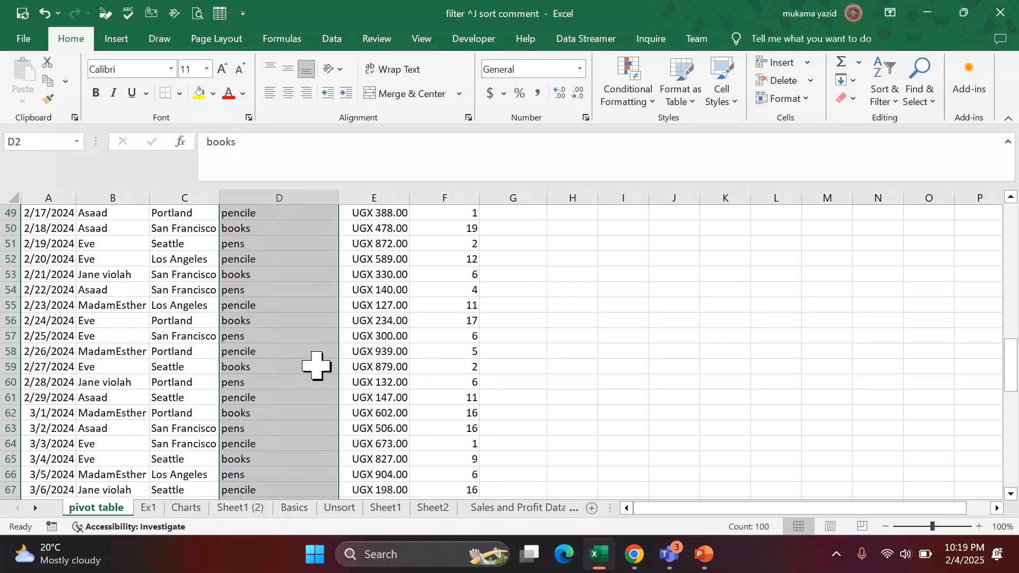
pyautogui.click(293, 365)
pyautogui.scroll(4, 300, 361)
pyautogui.scroll(11, 300, 361)
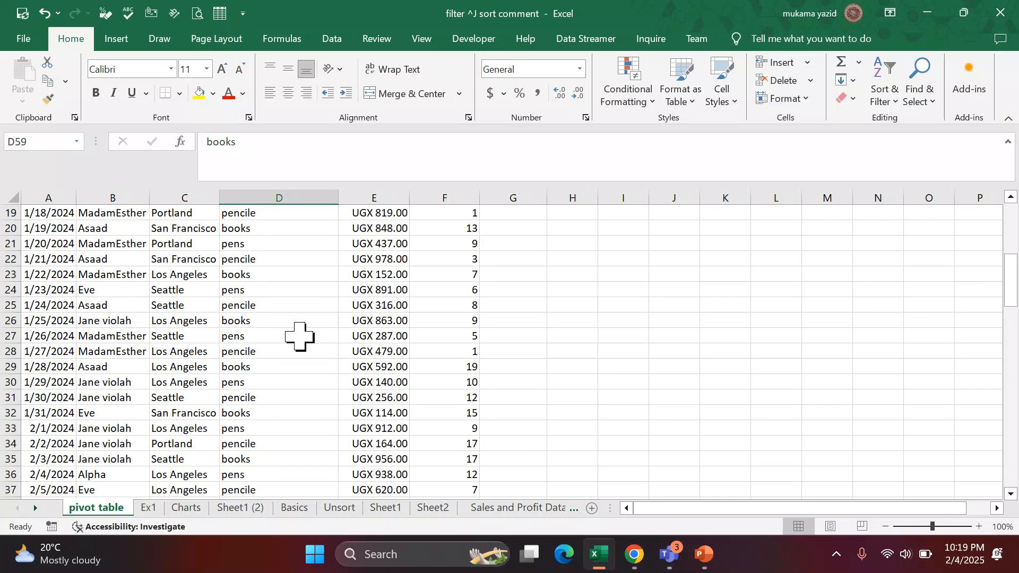
pyautogui.scroll(1, 152, 274)
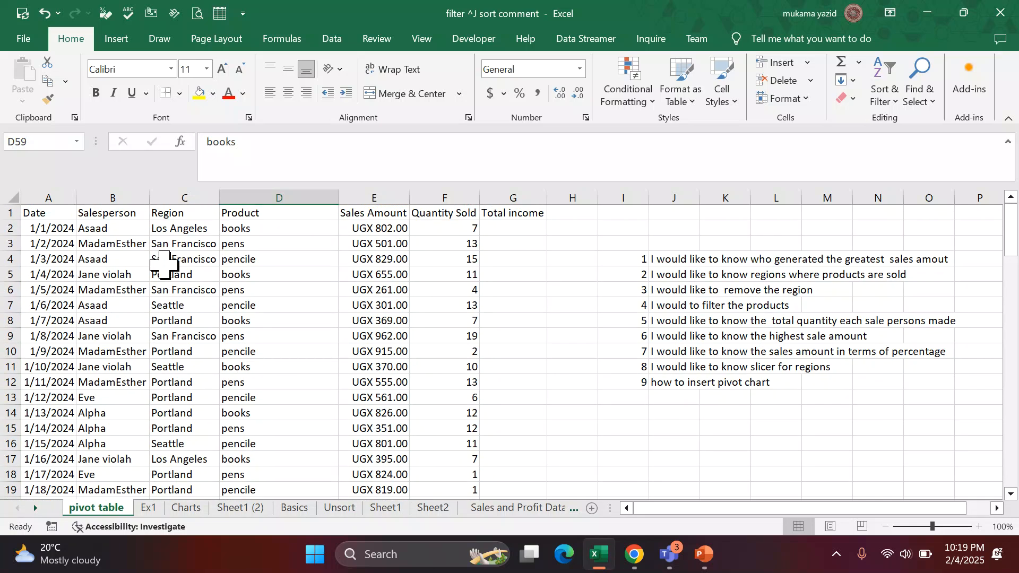
# Apply the Accent1 cell style to the header row A1:G1.
pyautogui.moveTo(27, 213); pyautogui.dragTo(527, 207)
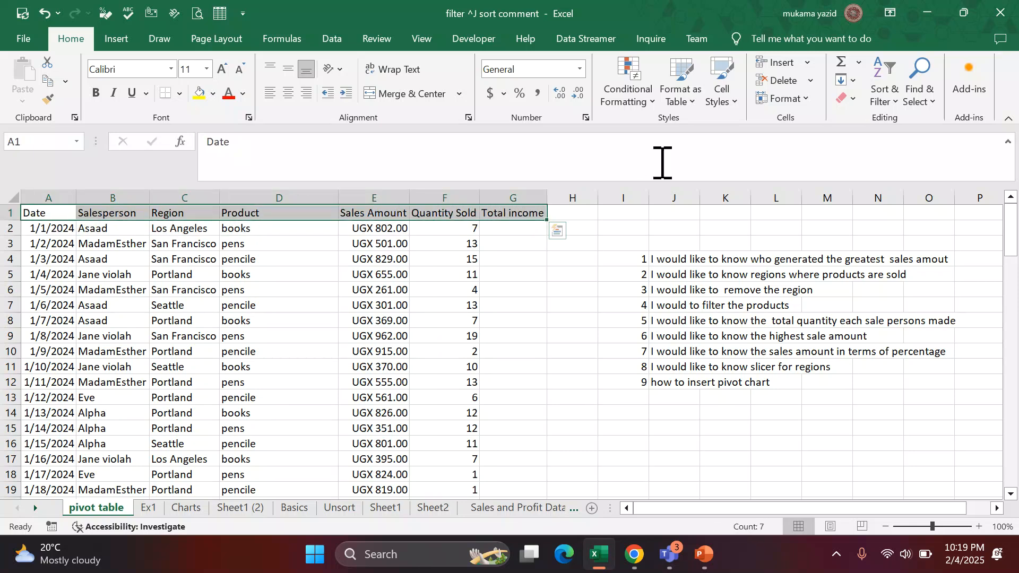
pyautogui.click(735, 105)
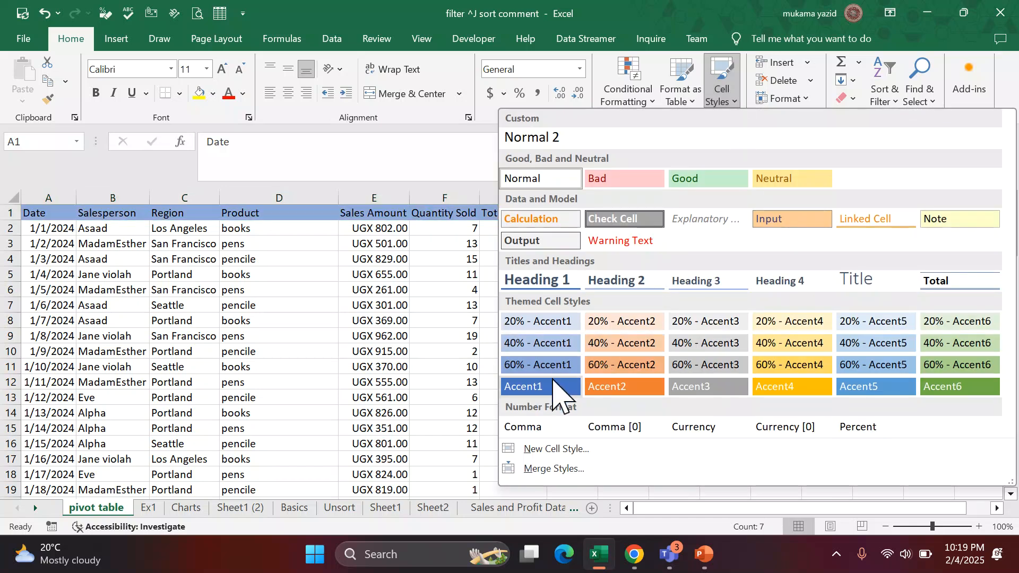
pyautogui.click(553, 390)
pyautogui.click(583, 320)
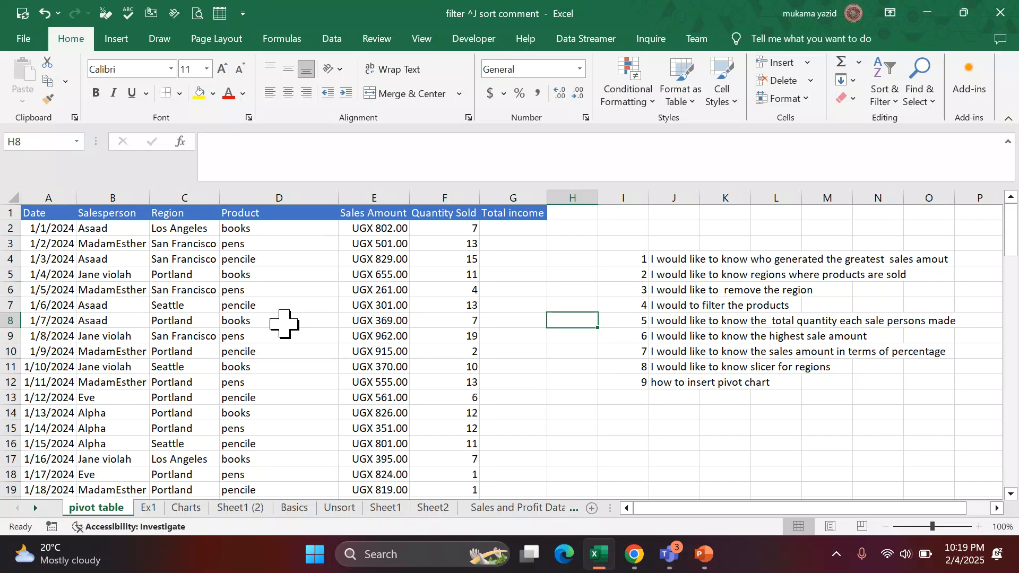
# Enter the formula =E2*F2 in G2 to calculate the first record's total income.
pyautogui.scroll(-3, 278, 305)
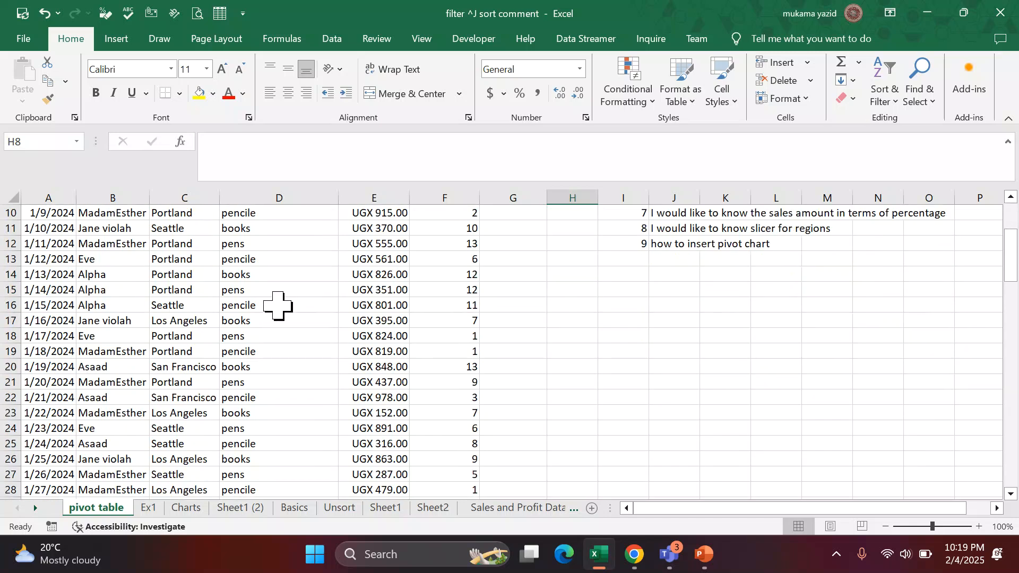
pyautogui.scroll(3, 278, 306)
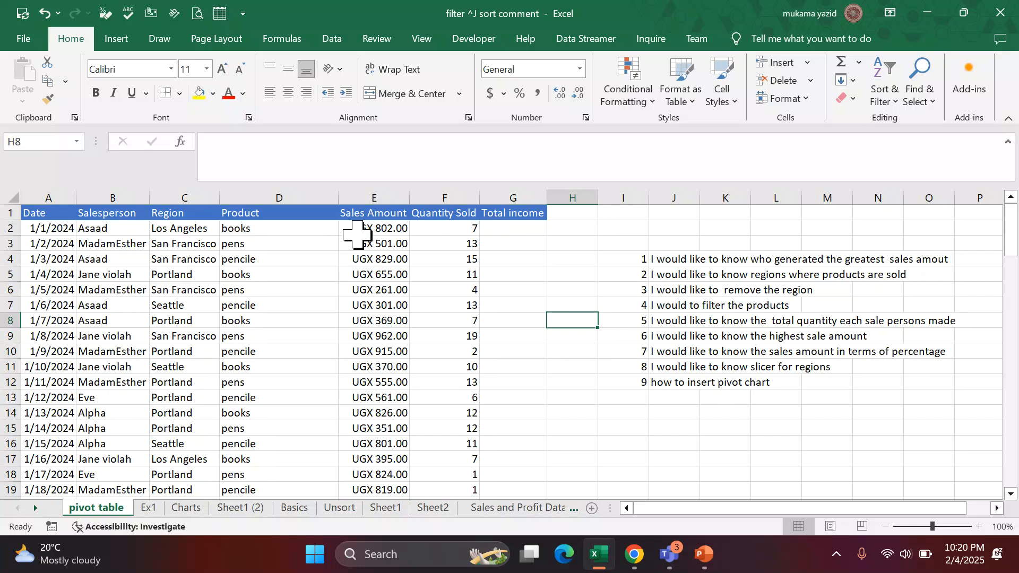
pyautogui.click(506, 229)
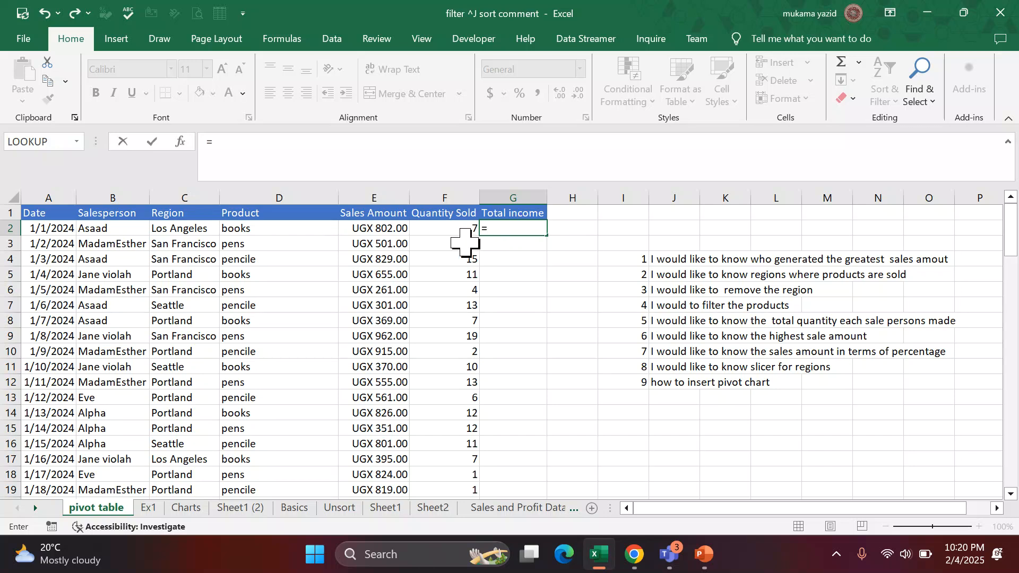
pyautogui.click(376, 230)
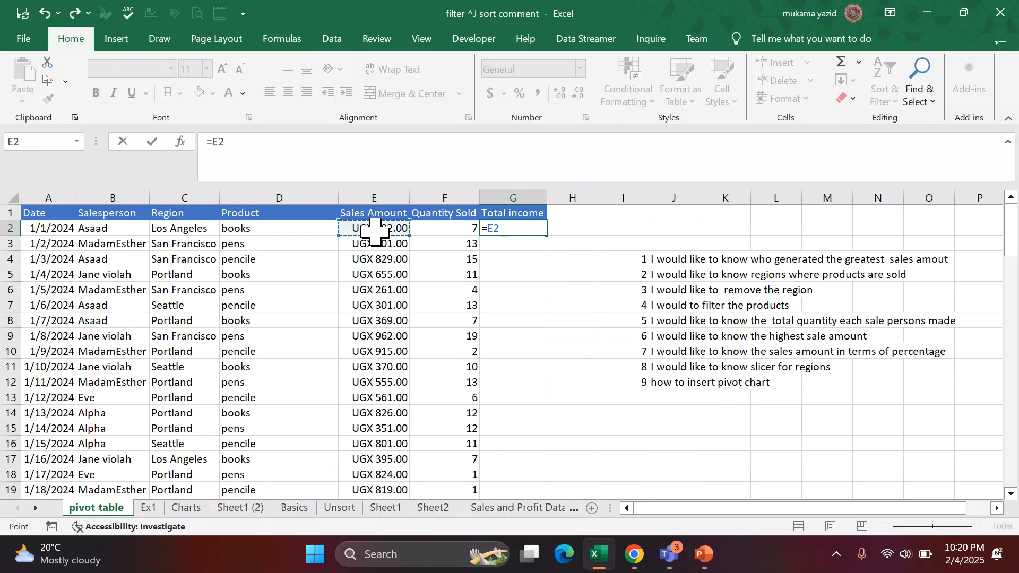
pyautogui.click(445, 228)
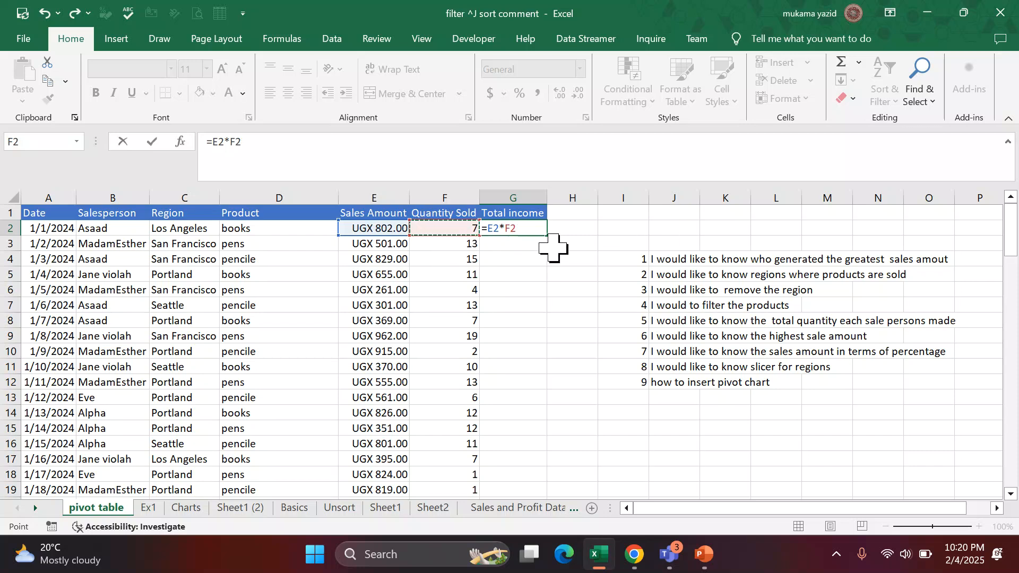
pyautogui.press('Return')
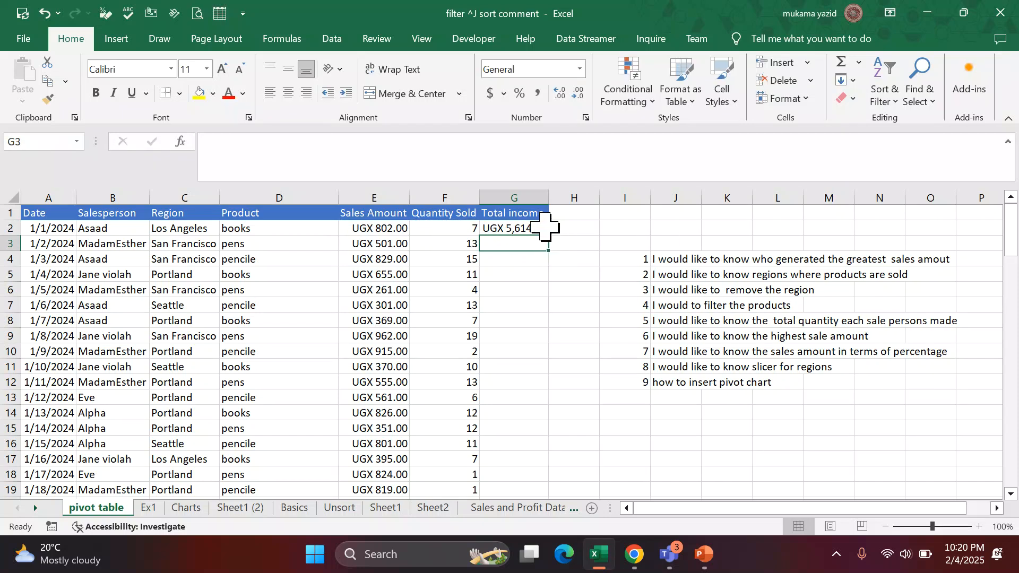
# Copy the G2 formula down the Total income column to row 101 and autofit the column's width.
pyautogui.click(545, 228)
pyautogui.moveTo(546, 236)
pyautogui.mouseDown()
pyautogui.moveTo(540, 539)
pyautogui.moveTo(550, 446)
pyautogui.moveTo(570, 442)
pyautogui.mouseUp()
pyautogui.scroll(2, 620, 405)
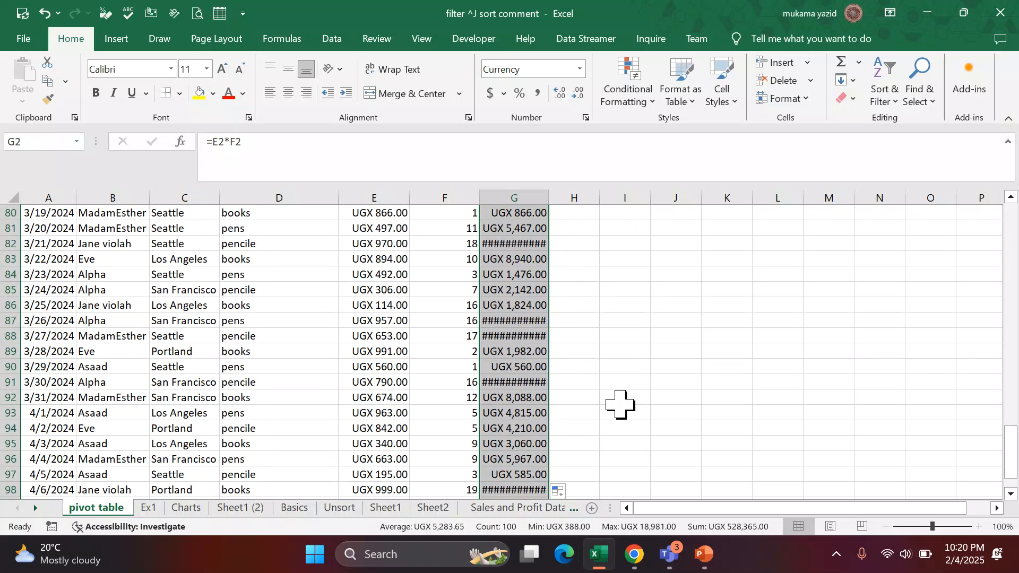
pyautogui.scroll(20, 569, 256)
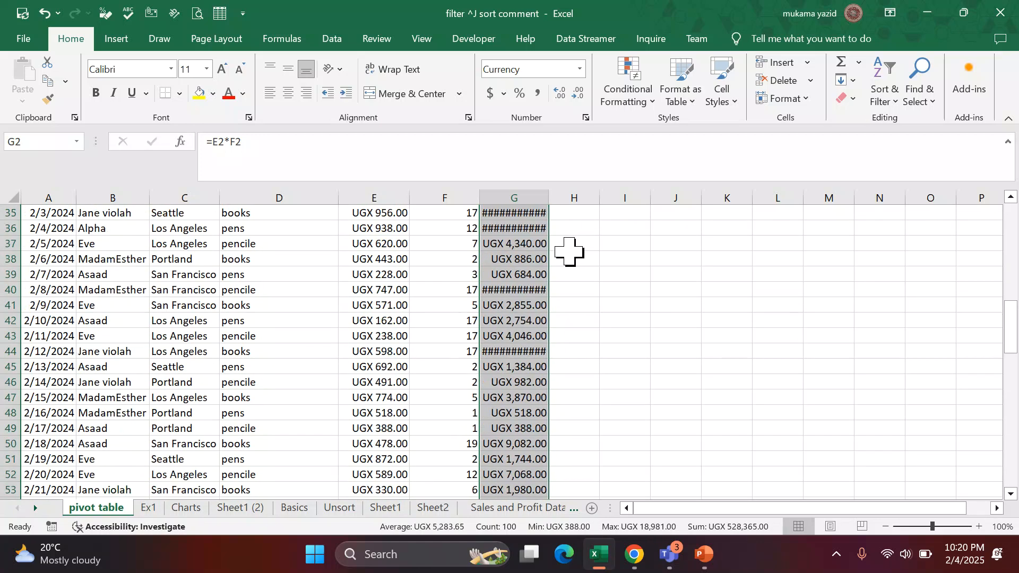
pyautogui.scroll(6, 569, 251)
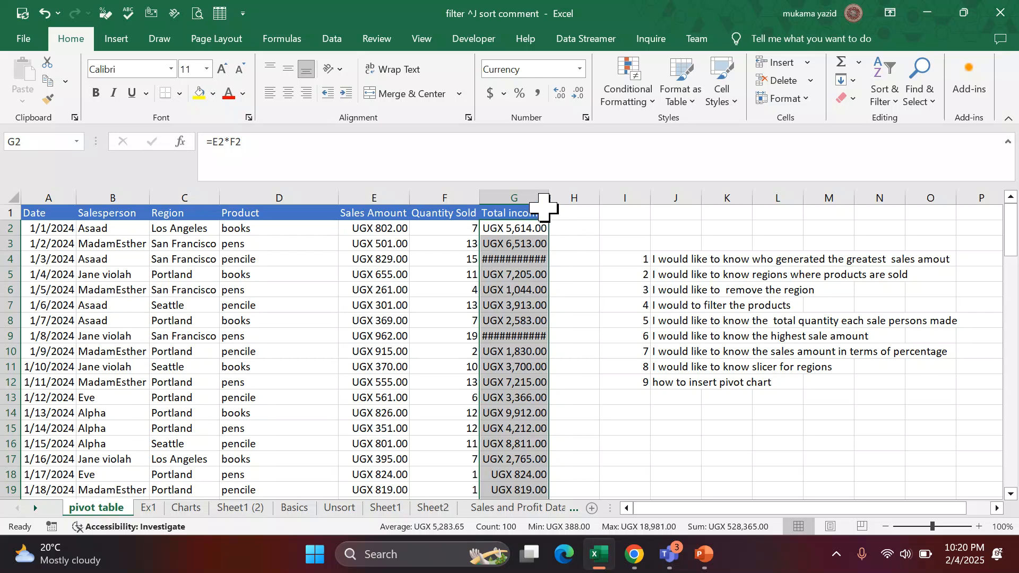
pyautogui.doubleClick(548, 198)
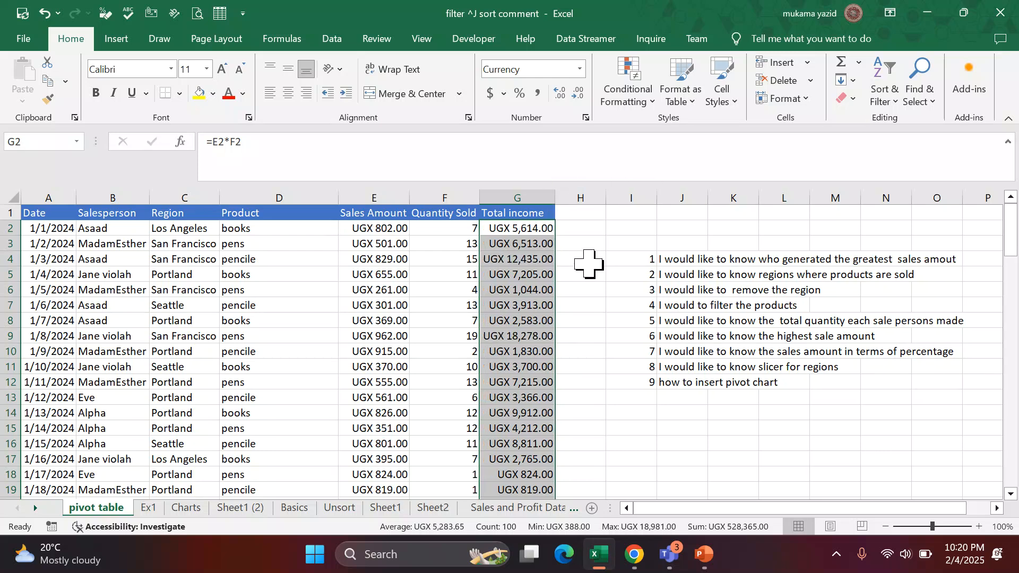
# Remove the decimal places from the Total income values and the Sales Amount column.
pyautogui.scroll(-3, 588, 262)
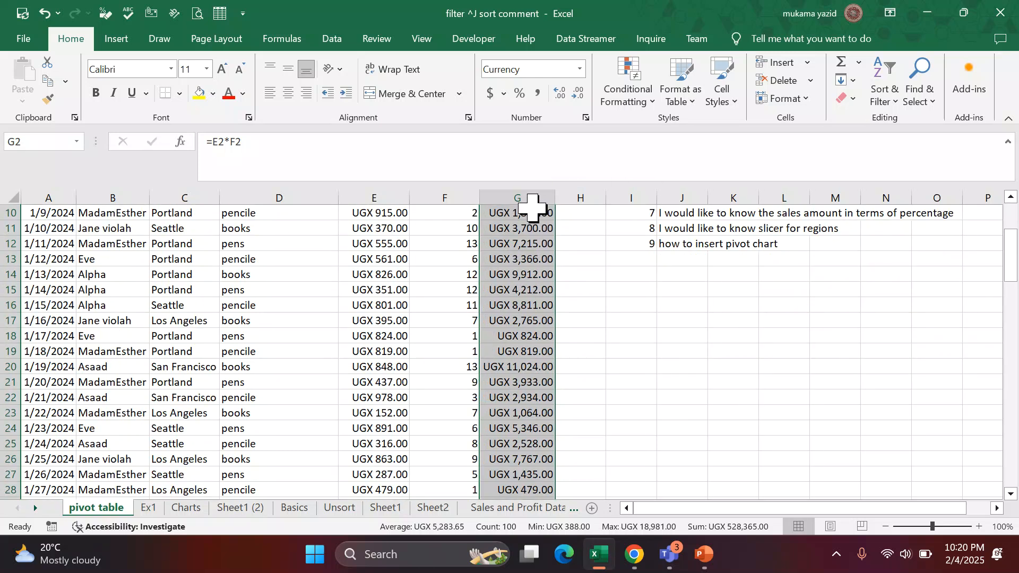
pyautogui.click(577, 93)
pyautogui.click(578, 93)
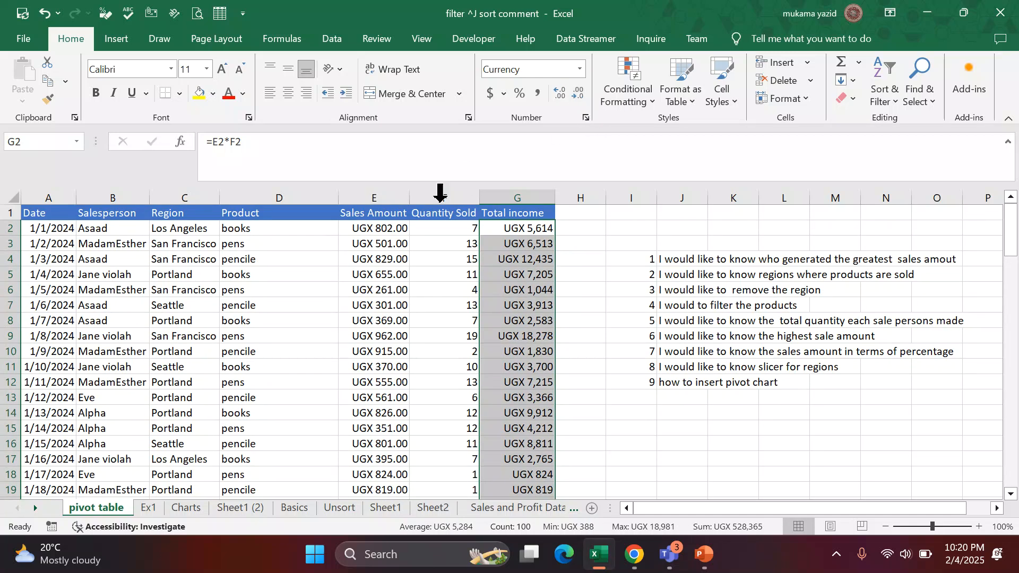
pyautogui.click(380, 197)
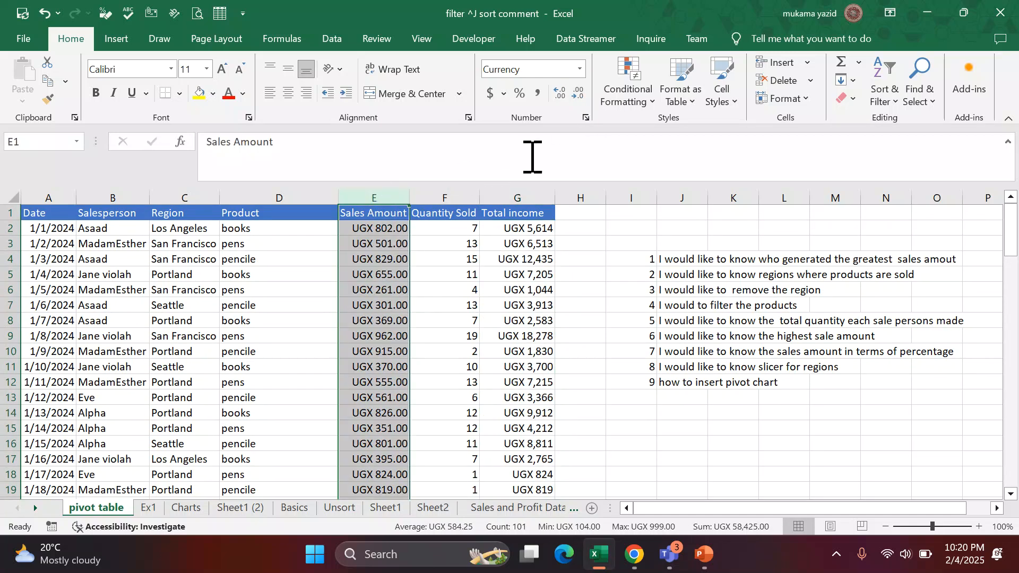
pyautogui.click(577, 93)
pyautogui.click(578, 93)
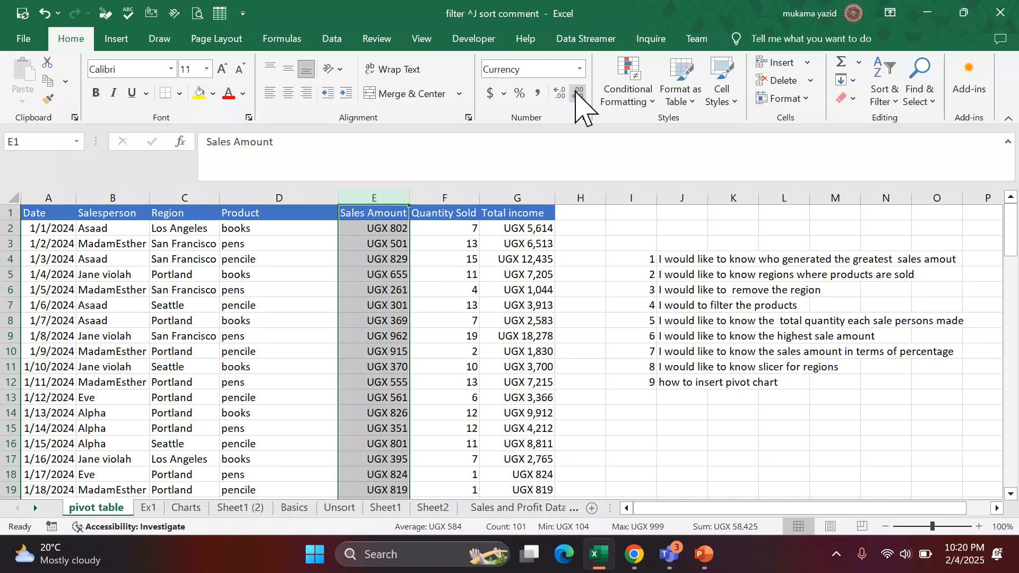
pyautogui.click(610, 292)
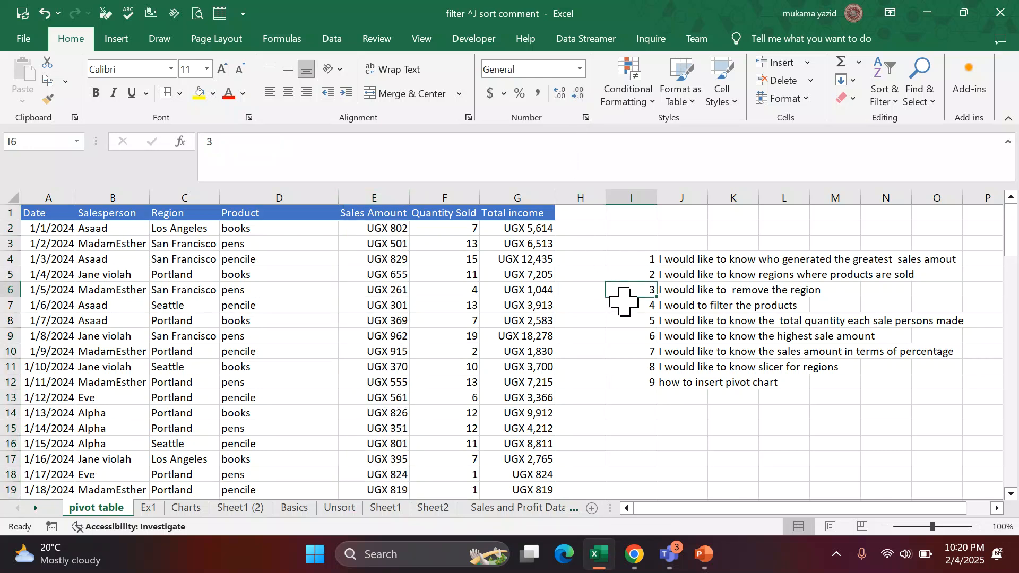
# Review the sales records down to row 101, checking the salesperson, region, product and amount columns.
pyautogui.scroll(-13, 624, 301)
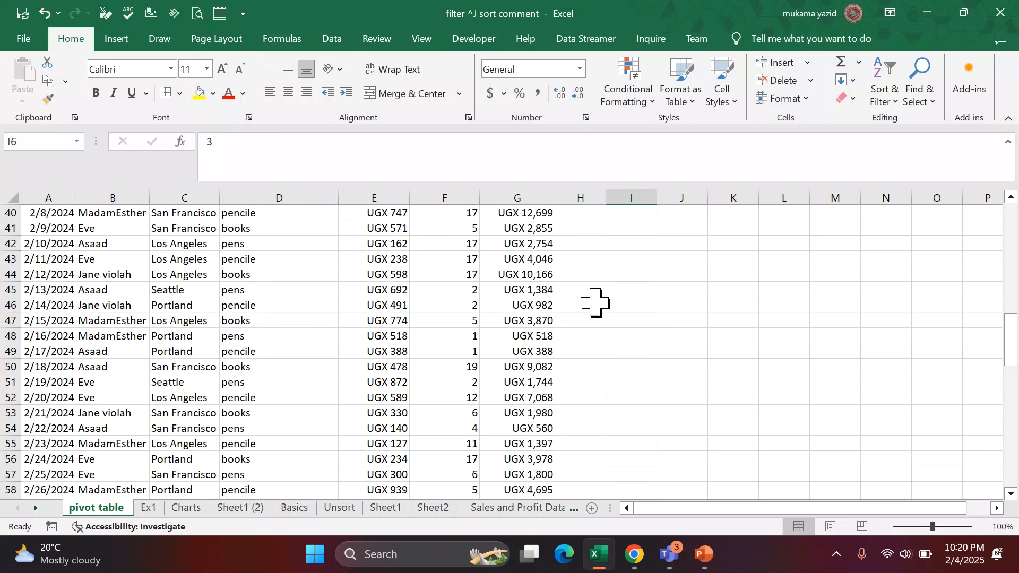
pyautogui.scroll(-12, 598, 302)
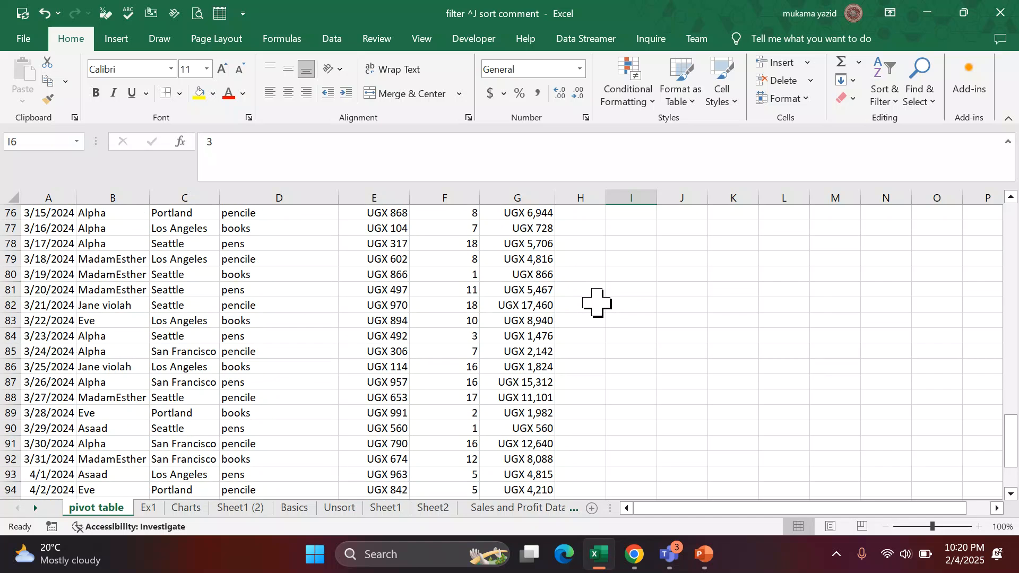
pyautogui.scroll(3, 597, 303)
pyautogui.scroll(20, 597, 302)
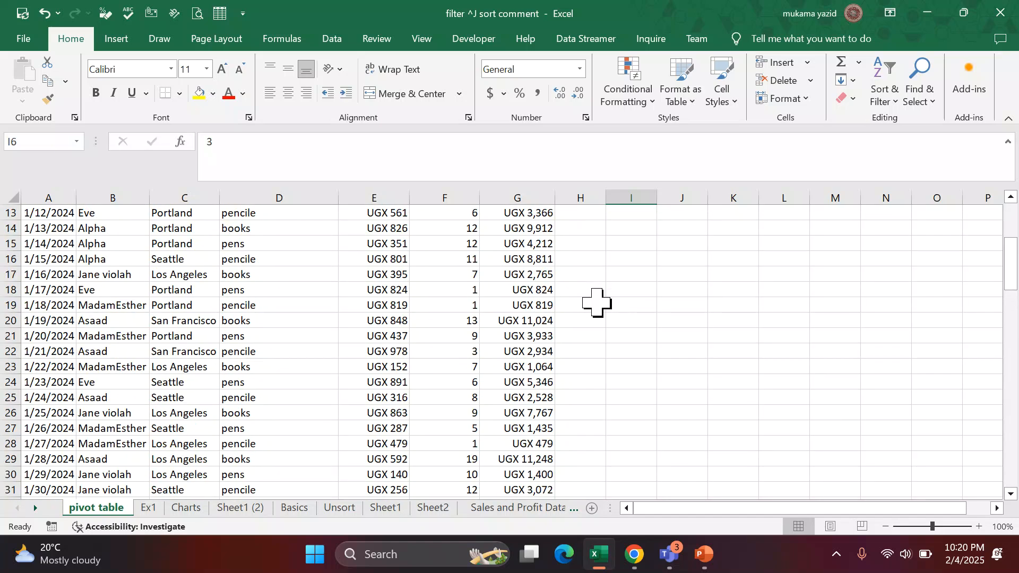
pyautogui.scroll(-3, 400, 296)
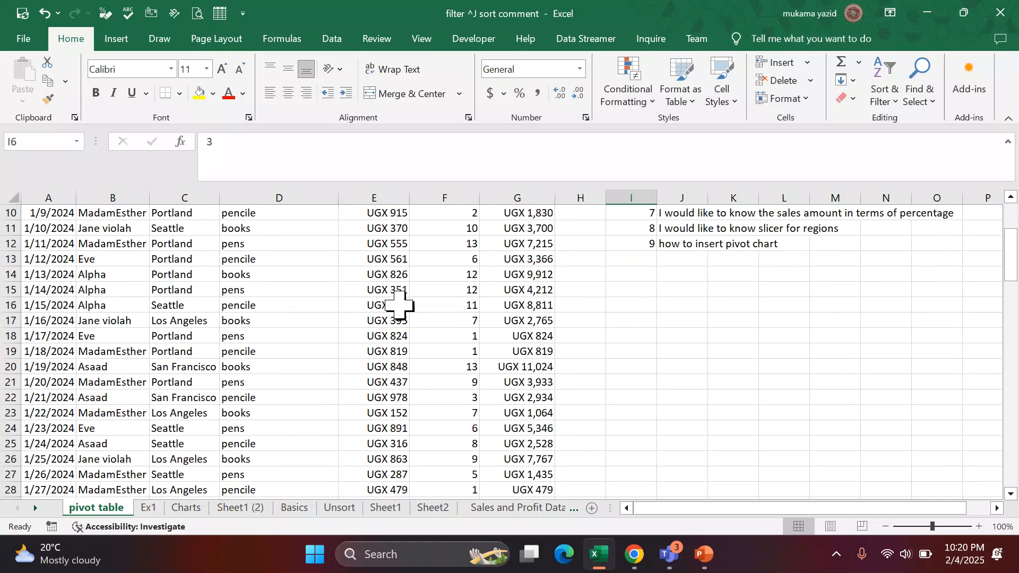
pyautogui.scroll(3, 399, 305)
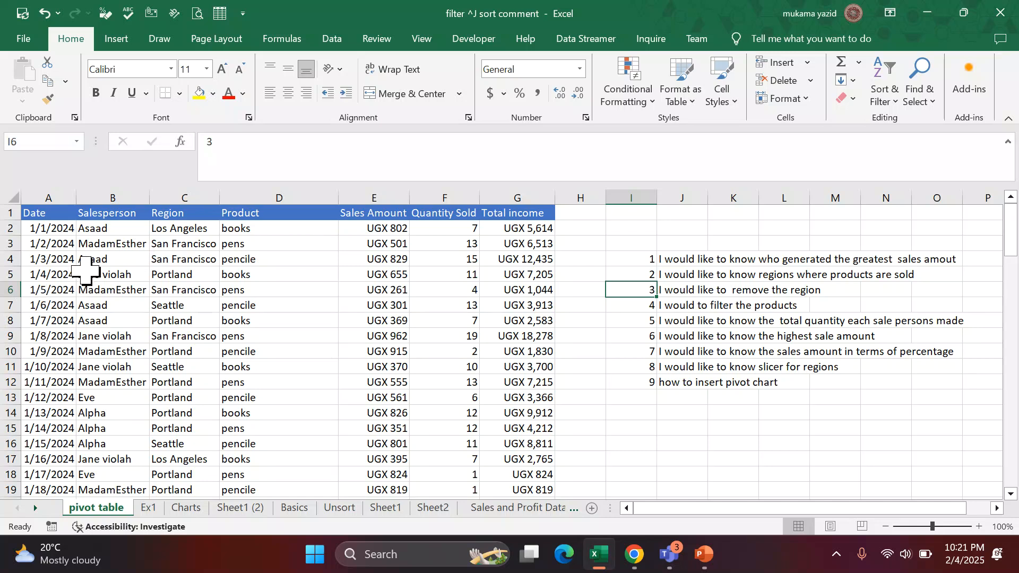
pyautogui.scroll(-1, 92, 266)
pyautogui.scroll(1, 88, 269)
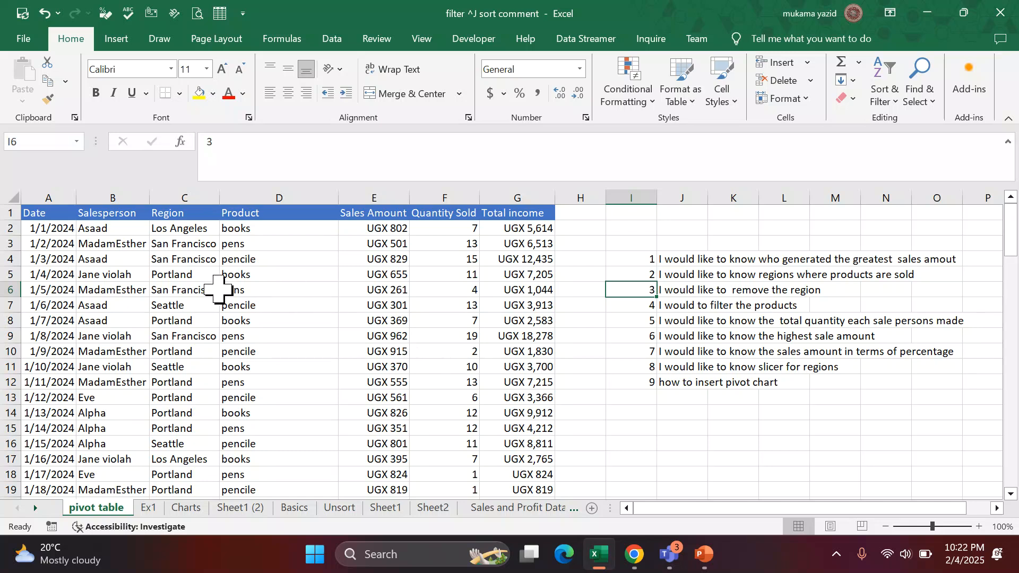
pyautogui.scroll(-4, 142, 240)
pyautogui.scroll(3, 142, 240)
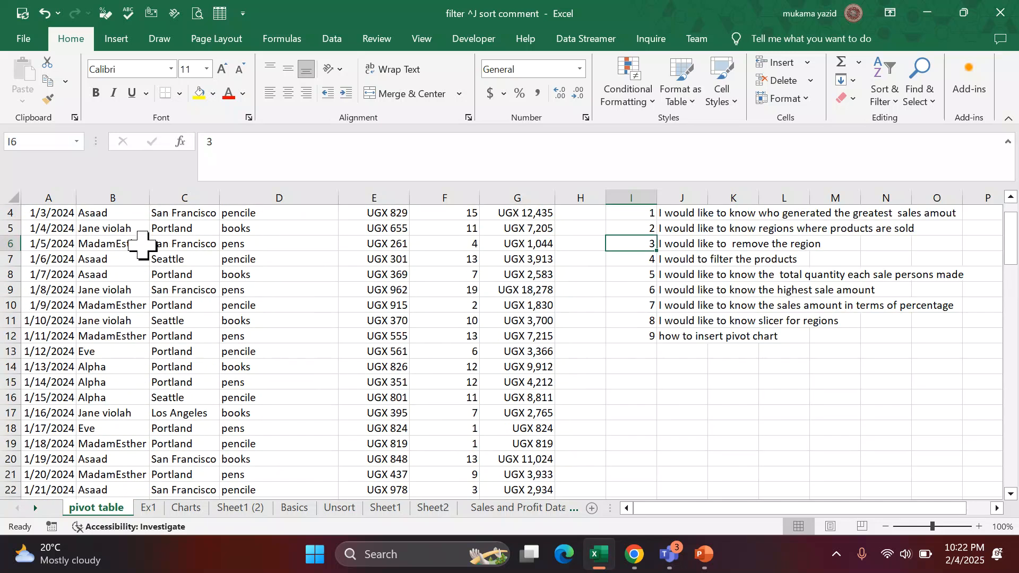
pyautogui.scroll(-5, 143, 240)
pyautogui.scroll(-2, 148, 326)
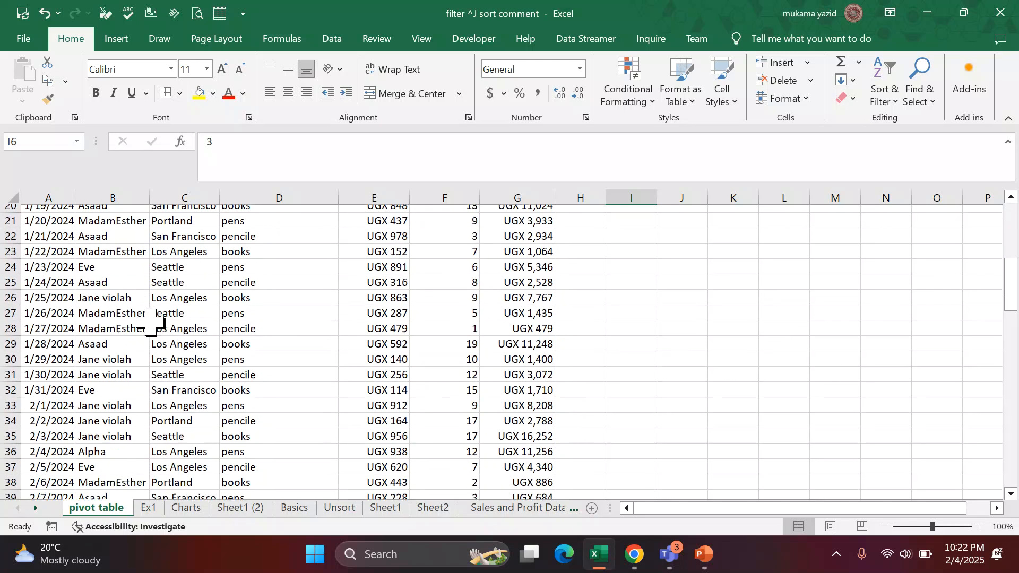
pyautogui.scroll(-4, 132, 375)
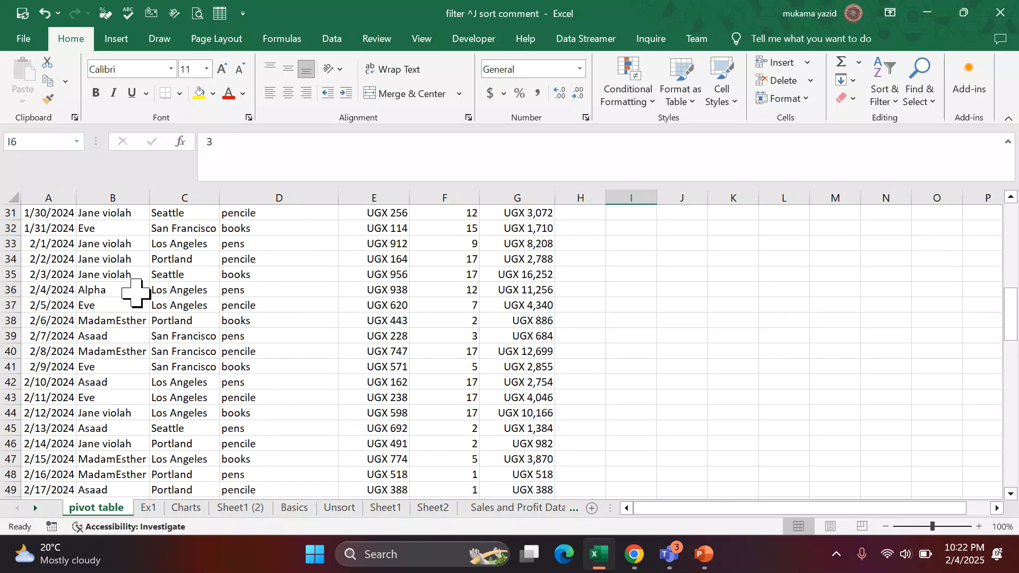
pyautogui.scroll(-11, 90, 370)
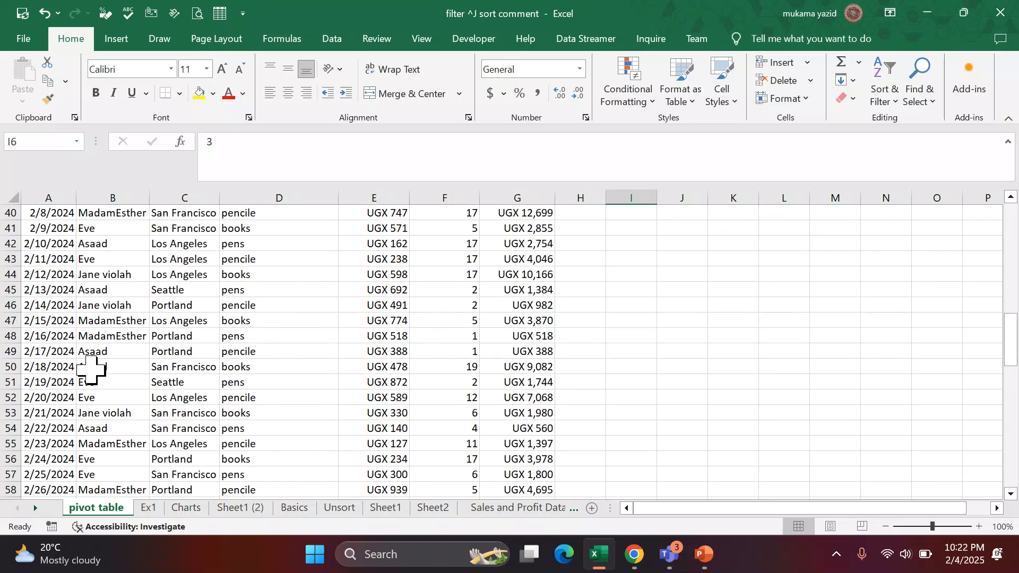
pyautogui.scroll(2, 90, 370)
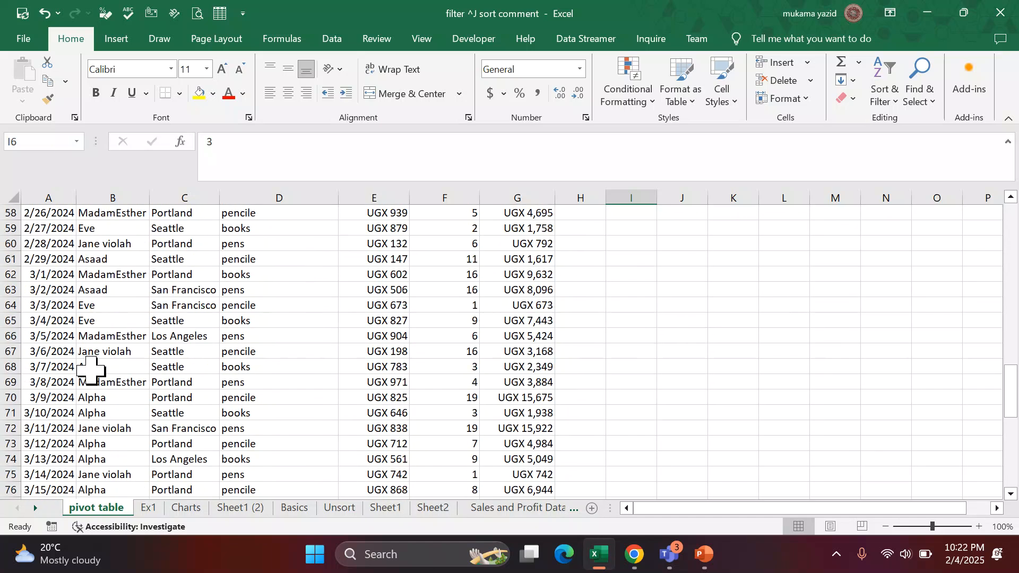
pyautogui.scroll(-11, 90, 370)
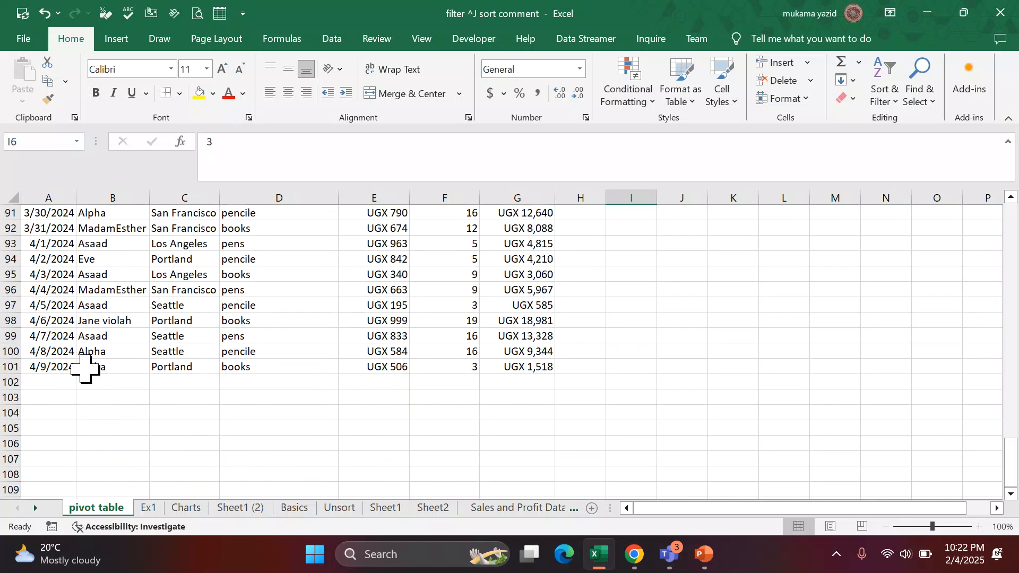
pyautogui.scroll(2, 90, 353)
pyautogui.scroll(15, 90, 353)
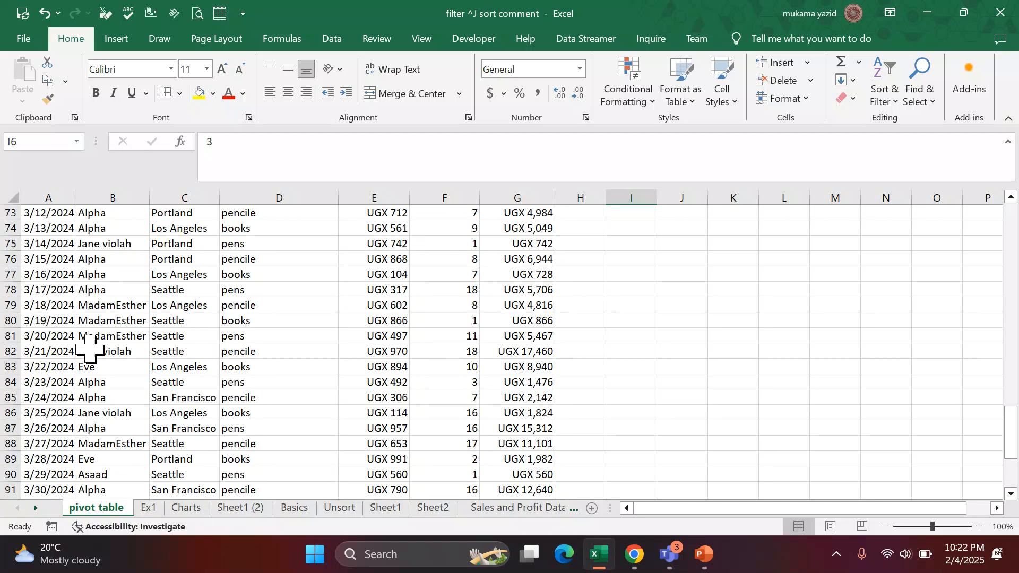
pyautogui.scroll(3, 184, 317)
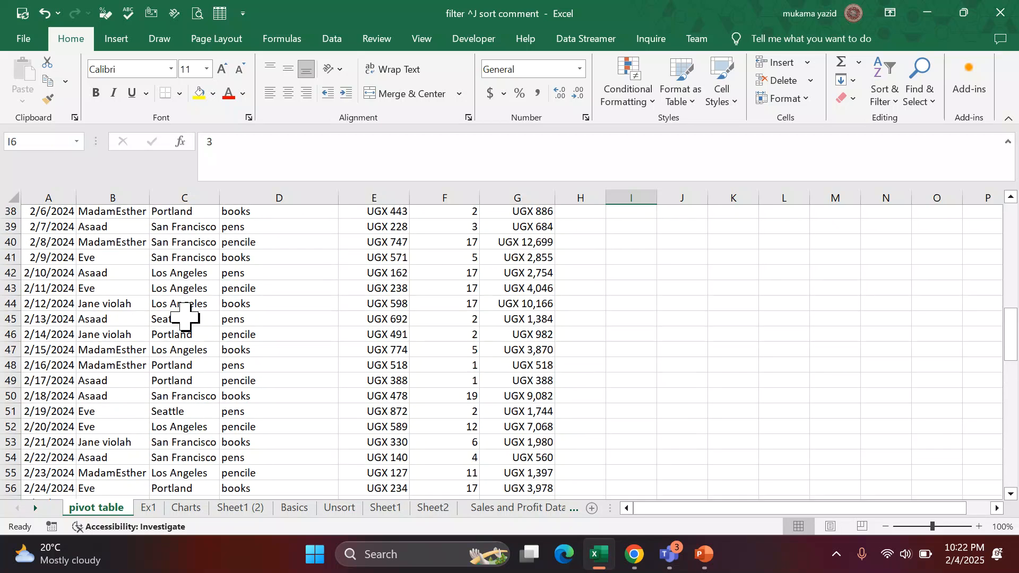
pyautogui.scroll(-3, 234, 318)
pyautogui.scroll(-4, 249, 347)
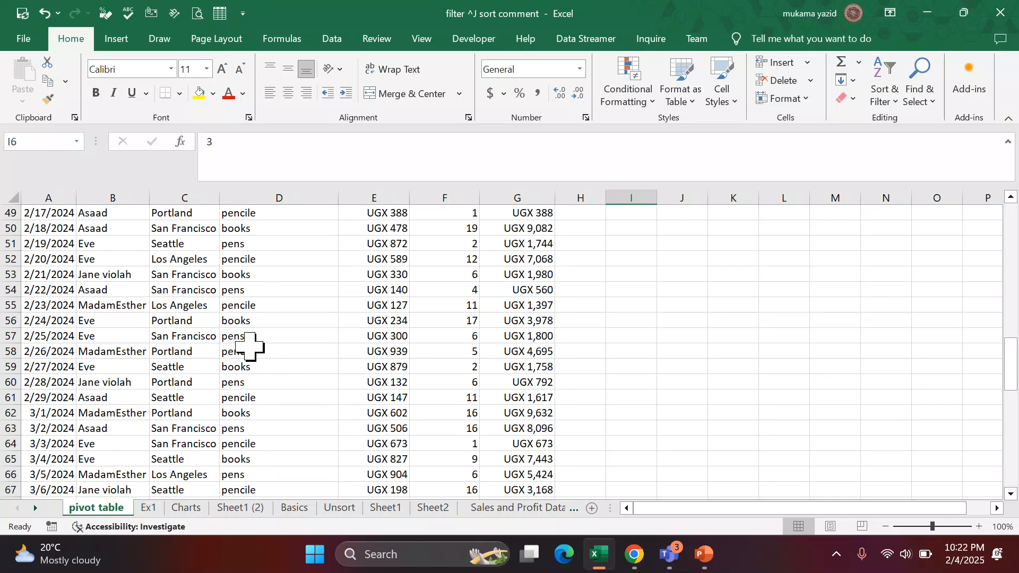
pyautogui.scroll(3, 203, 353)
pyautogui.scroll(14, 203, 353)
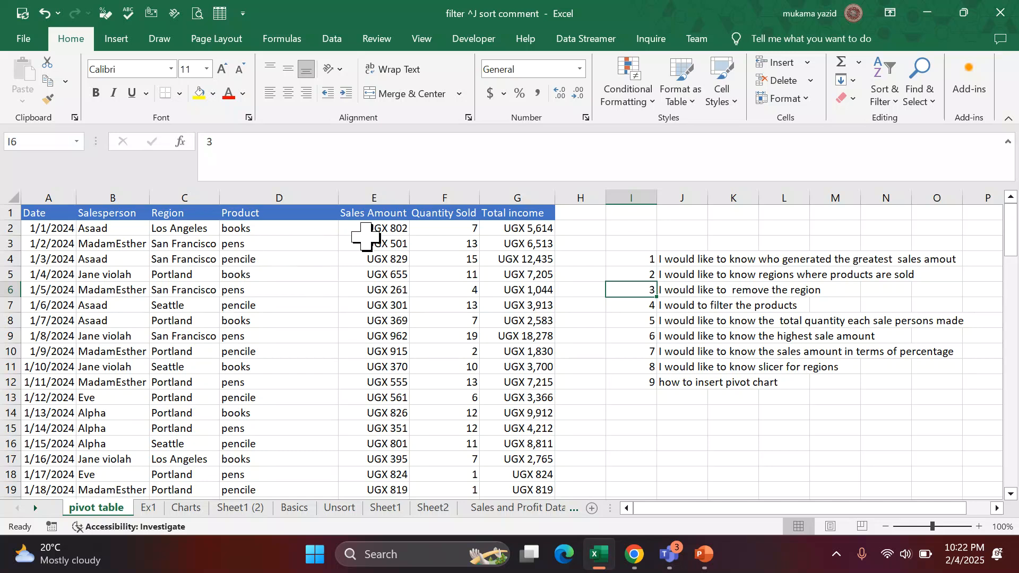
# Fill the question list range J3:O12 with the white theme color.
pyautogui.moveTo(663, 247); pyautogui.dragTo(955, 378)
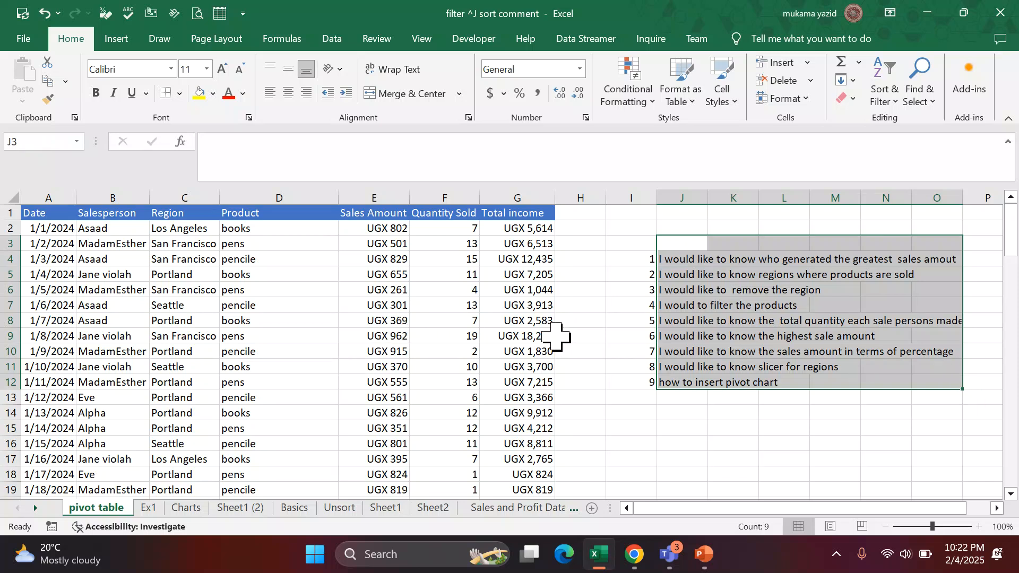
pyautogui.click(180, 94)
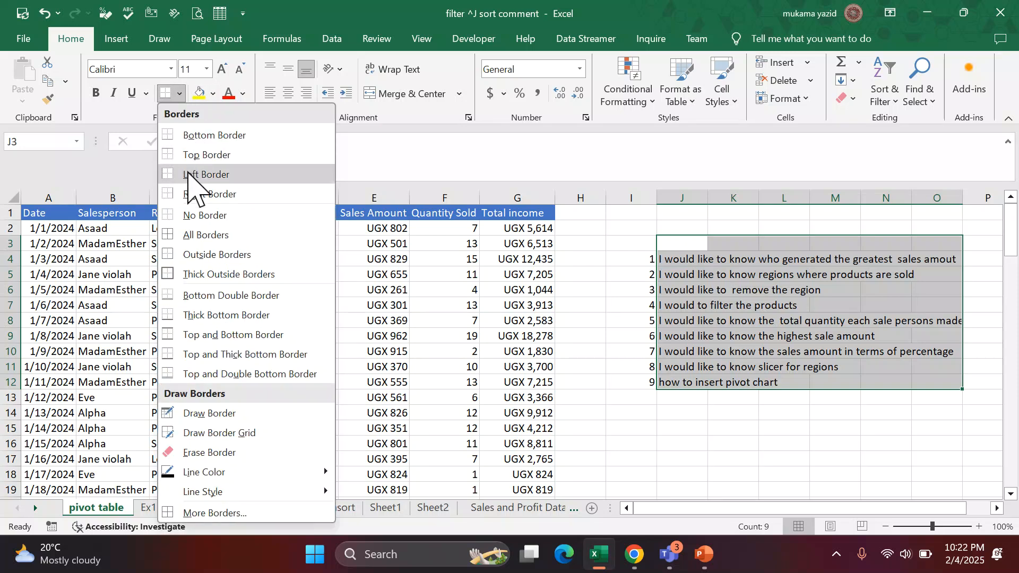
pyautogui.click(213, 95)
pyautogui.click(212, 94)
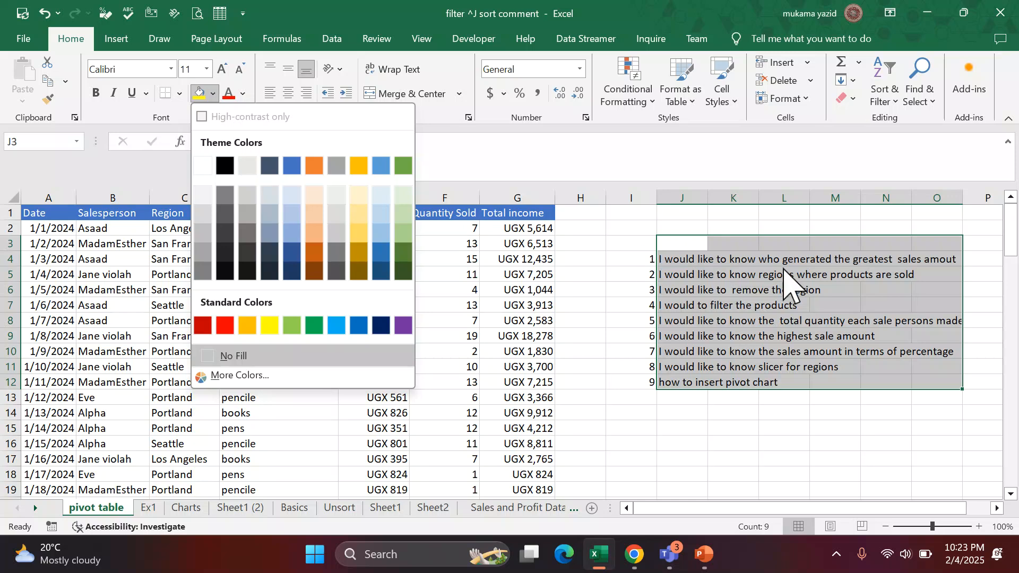
pyautogui.click(215, 94)
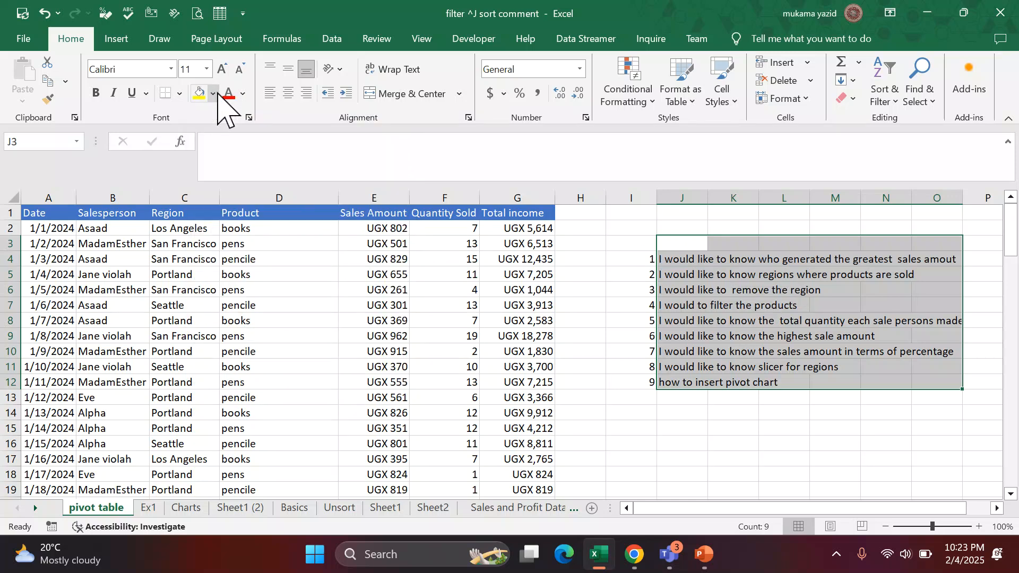
pyautogui.click(213, 93)
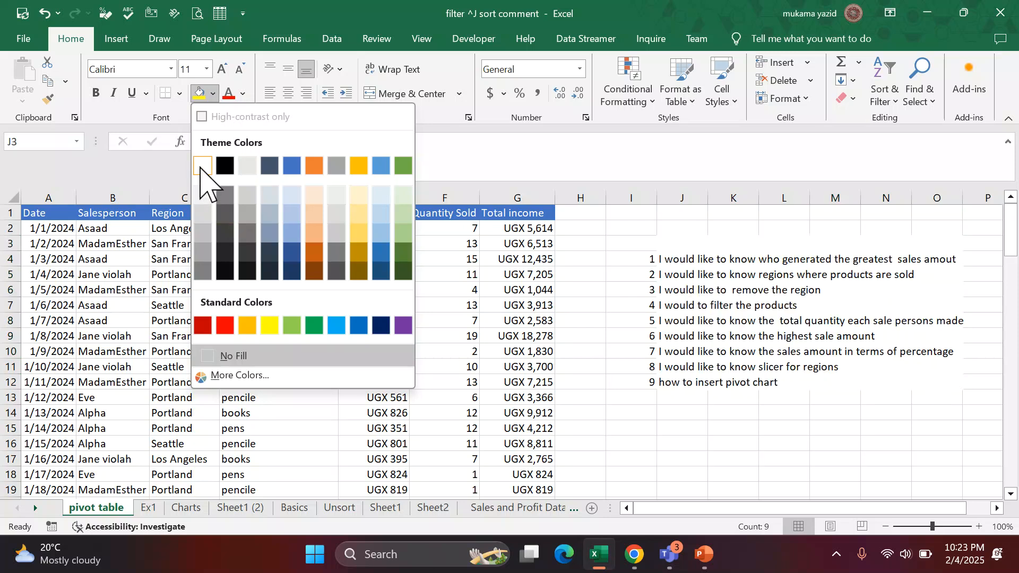
pyautogui.click(201, 167)
pyautogui.click(699, 428)
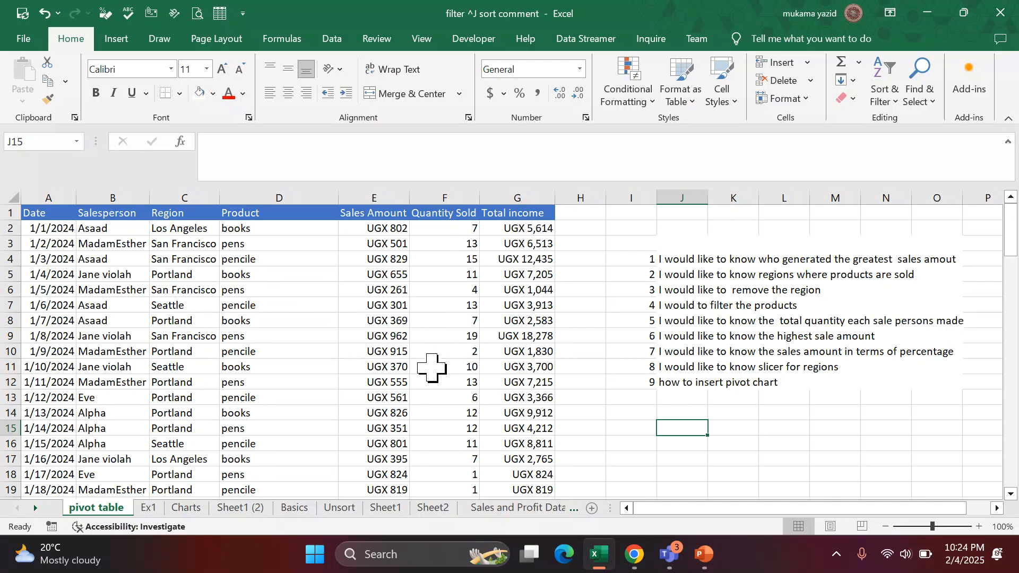
pyautogui.scroll(-2, 167, 340)
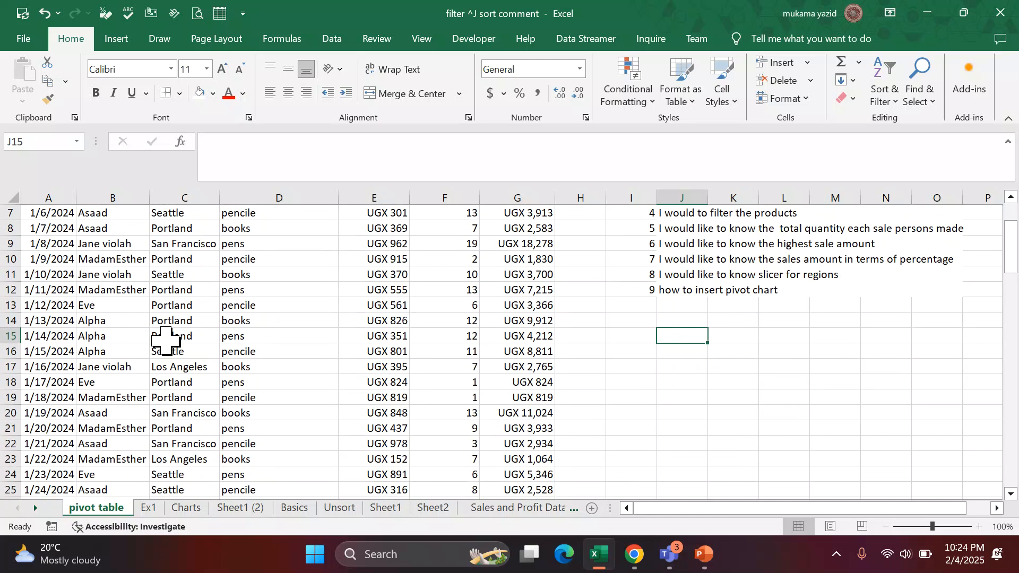
pyautogui.scroll(-8, 166, 340)
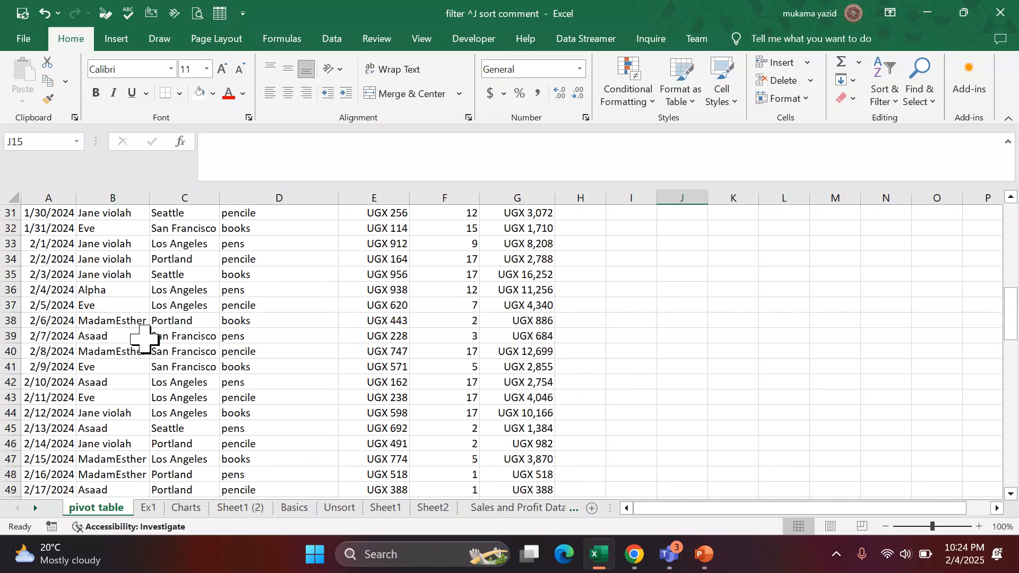
pyautogui.scroll(-3, 144, 340)
pyautogui.scroll(13, 145, 339)
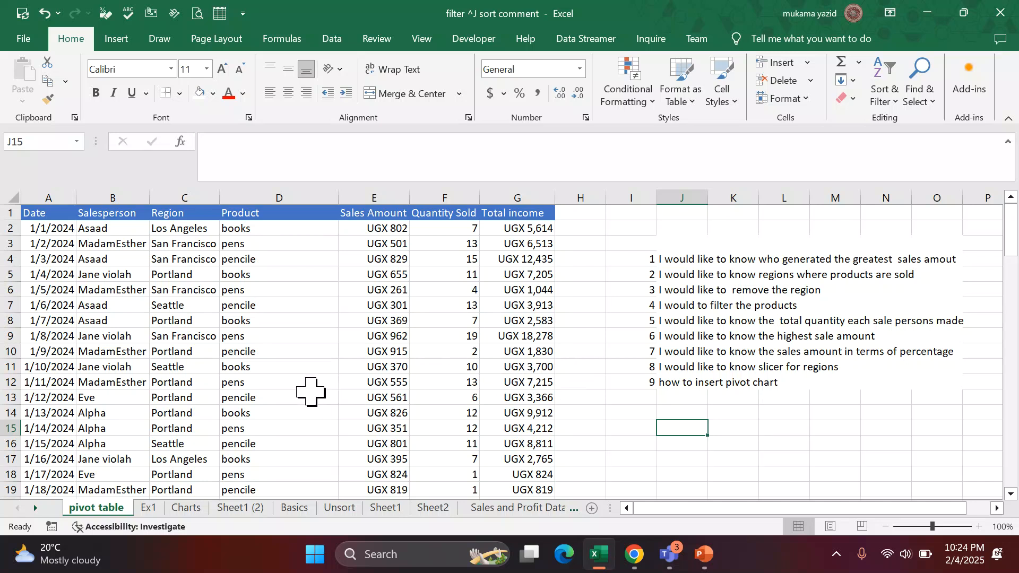
pyautogui.scroll(-1, 309, 392)
pyautogui.scroll(1, 310, 391)
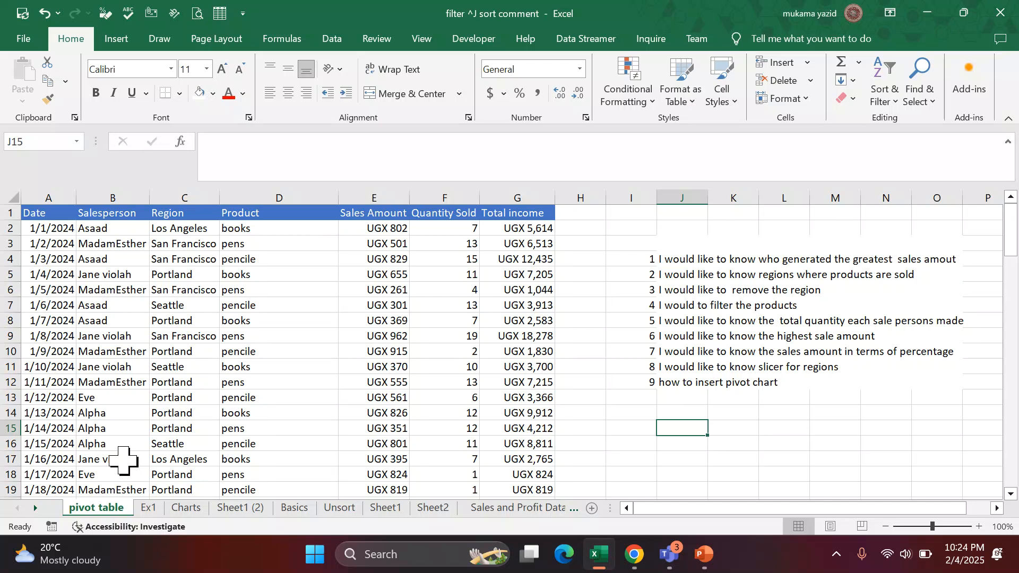
# Duplicate the pivot table sheet directly after the original and open the copy.
pyautogui.click(173, 396)
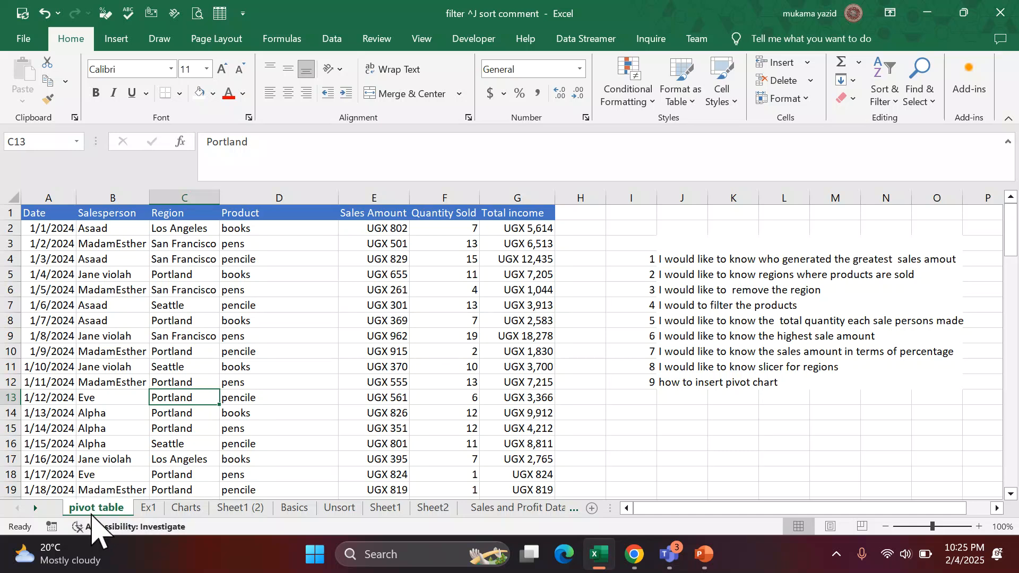
pyautogui.moveTo(95, 507)
pyautogui.mouseDown()
pyautogui.moveTo(98, 488)
pyautogui.moveTo(116, 485)
pyautogui.moveTo(151, 505)
pyautogui.mouseUp()
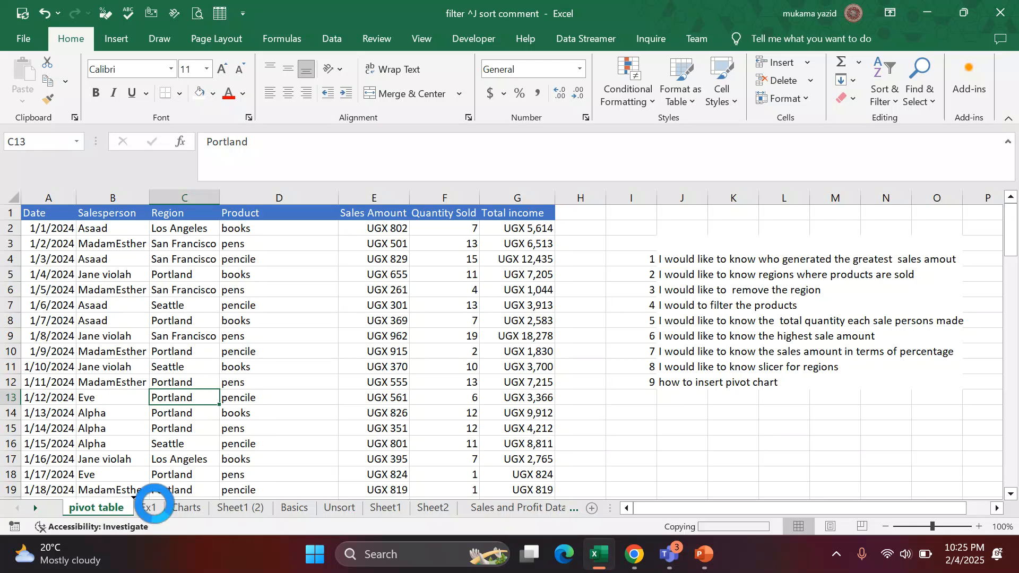
pyautogui.click(98, 508)
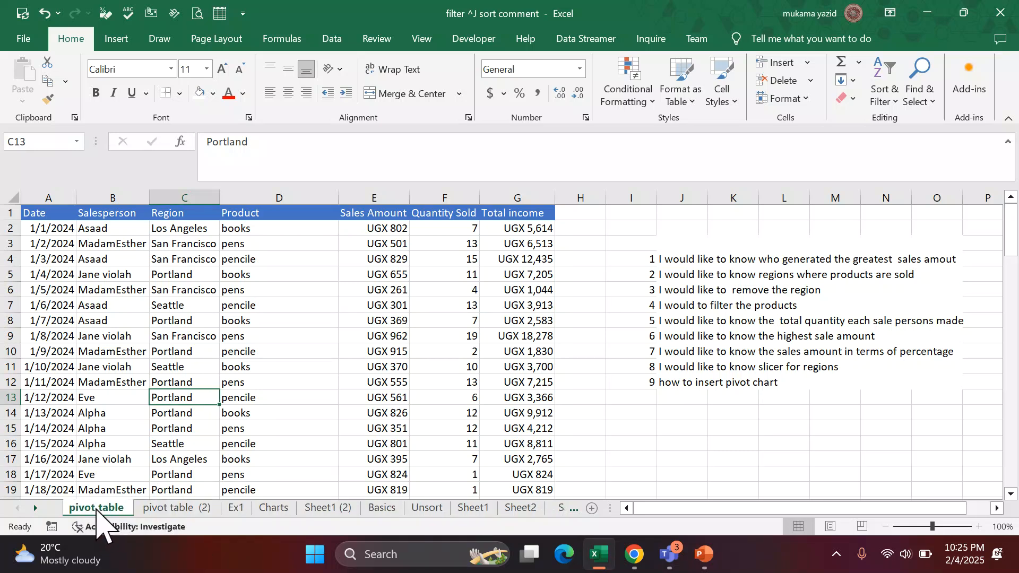
pyautogui.click(169, 508)
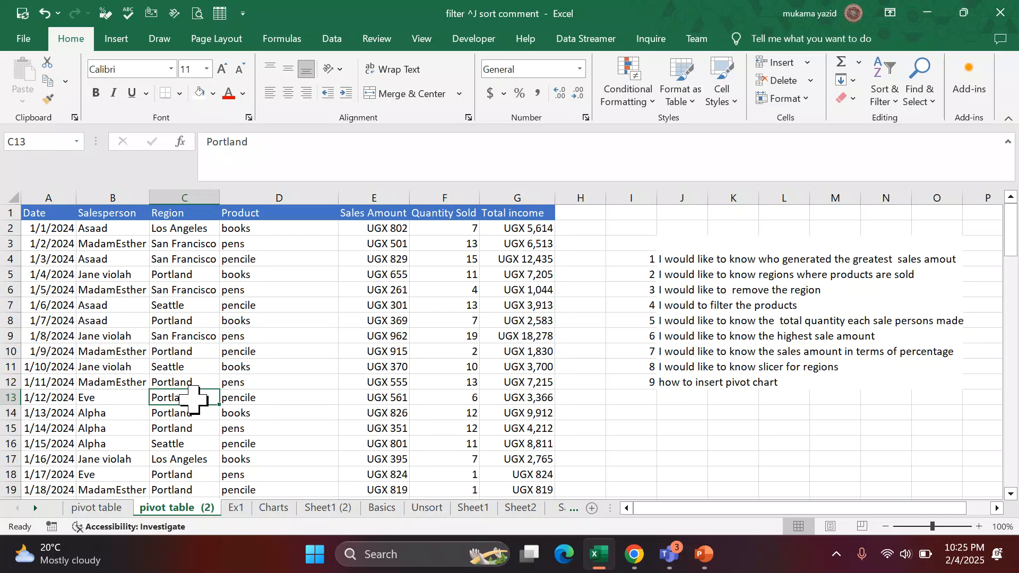
# Convert the sales data range A1:G101 on the copied sheet into a table with headers.
pyautogui.scroll(-2, 193, 399)
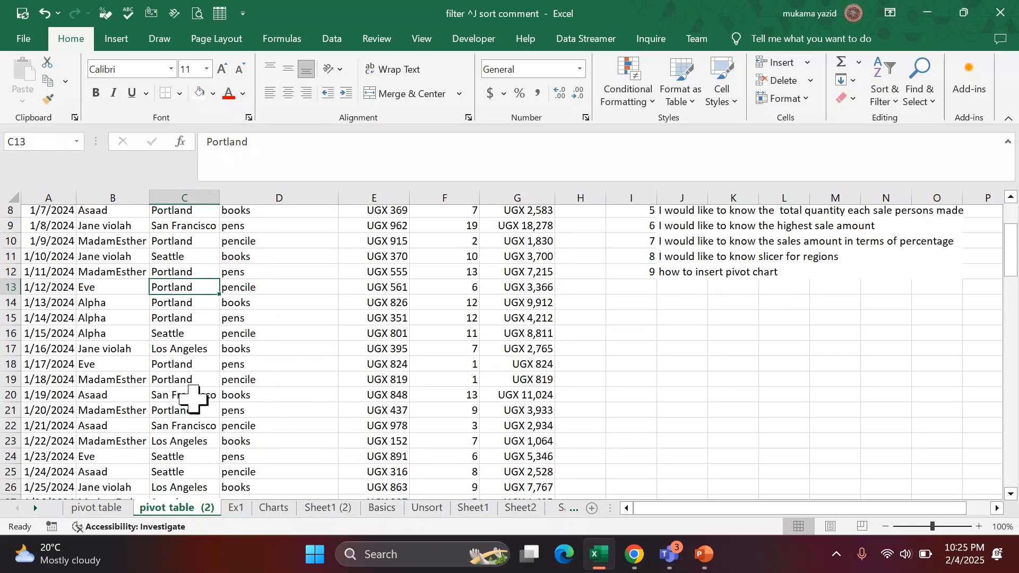
pyautogui.scroll(2, 200, 398)
pyautogui.scroll(-3, 227, 364)
pyautogui.scroll(-19, 226, 367)
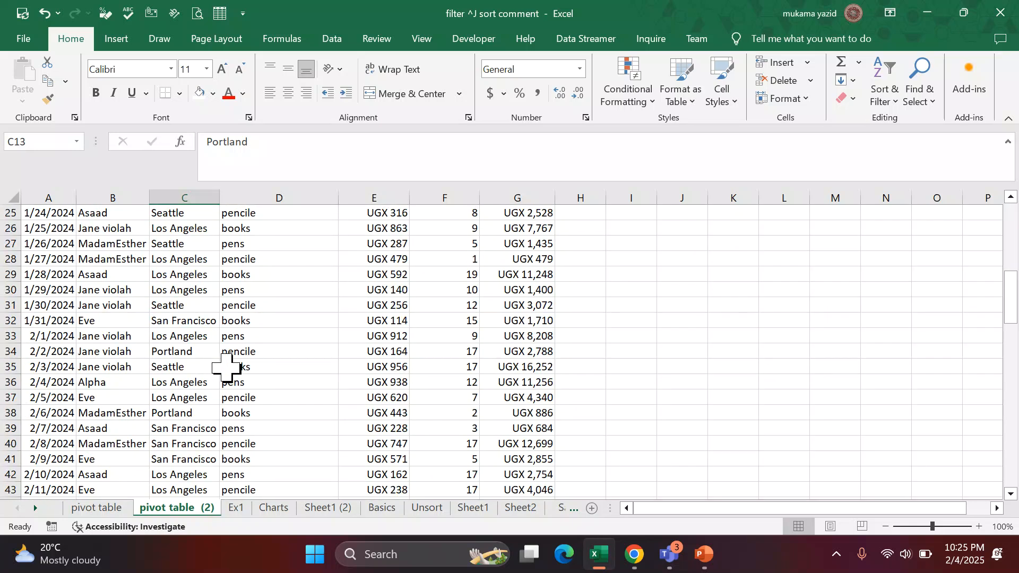
pyautogui.scroll(9, 227, 367)
pyautogui.scroll(13, 227, 368)
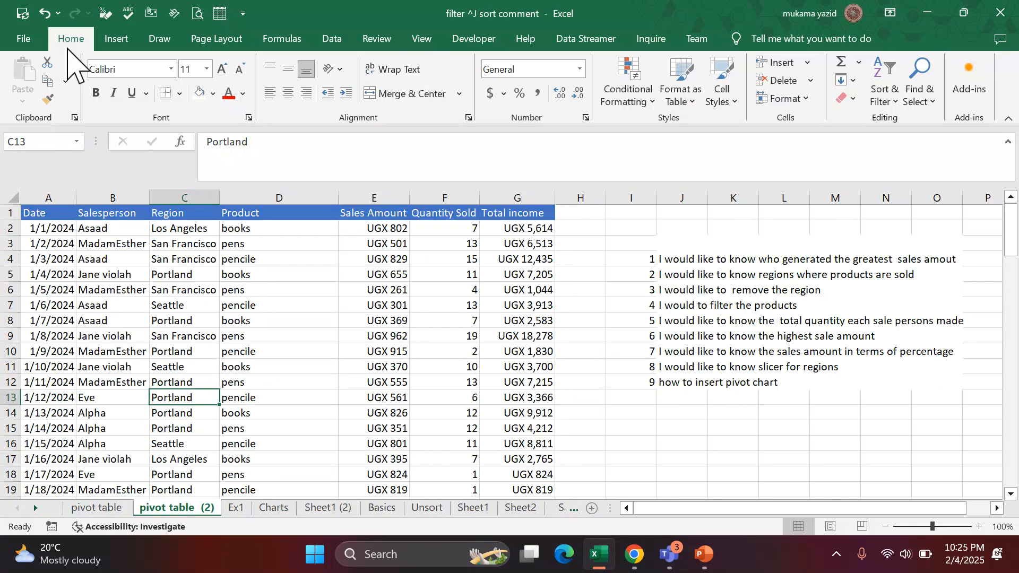
pyautogui.click(116, 39)
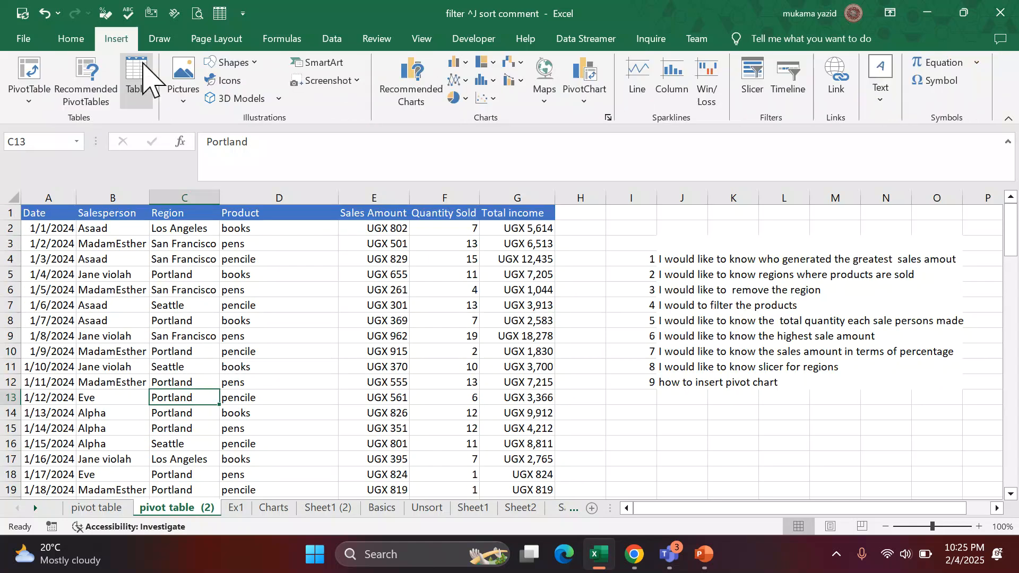
pyautogui.click(136, 74)
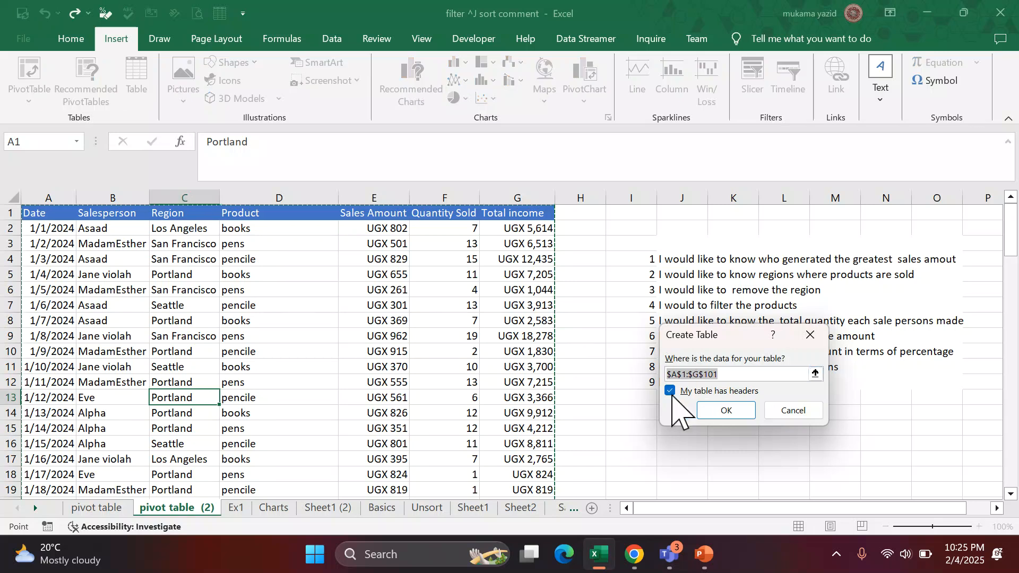
pyautogui.click(725, 410)
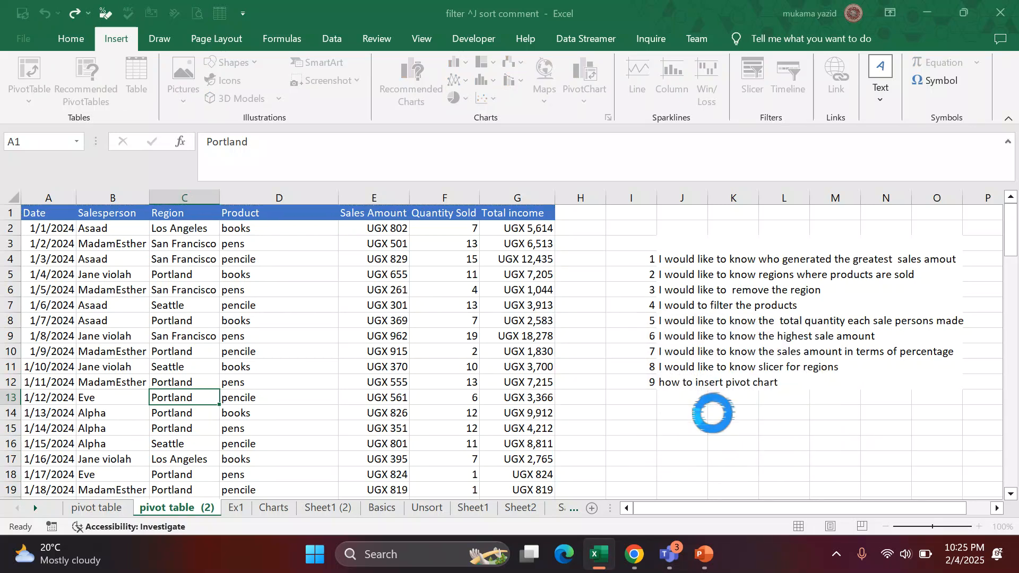
pyautogui.click(631, 349)
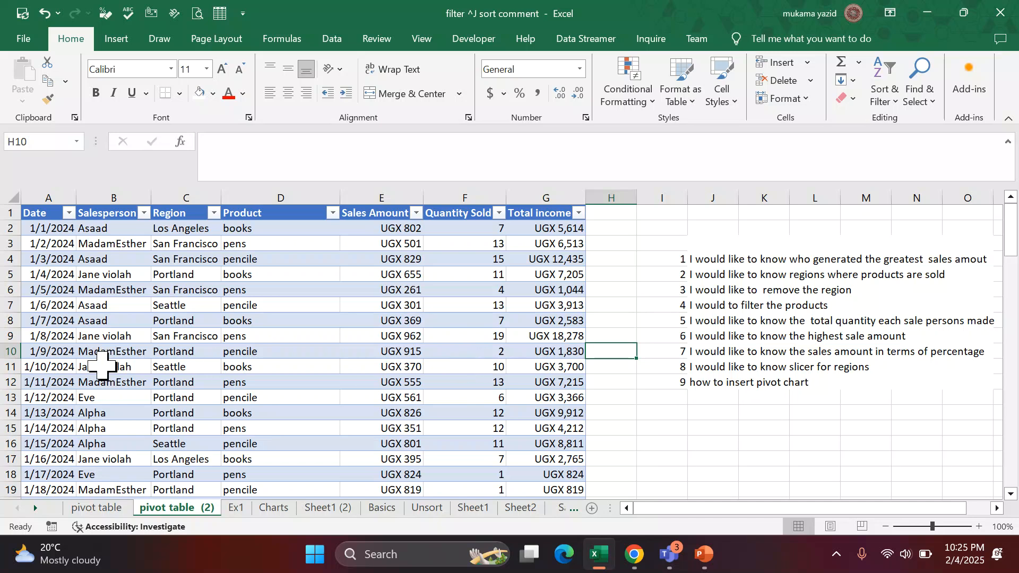
# Compare the original pivot table sheet with its copy and select a cell inside the original sheet's sales data.
pyautogui.click(97, 508)
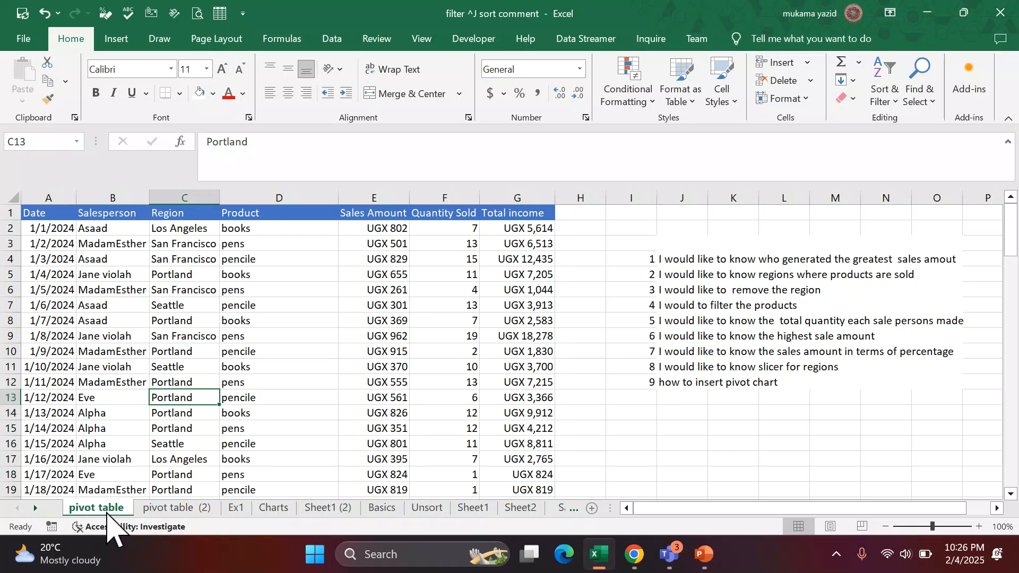
pyautogui.click(165, 509)
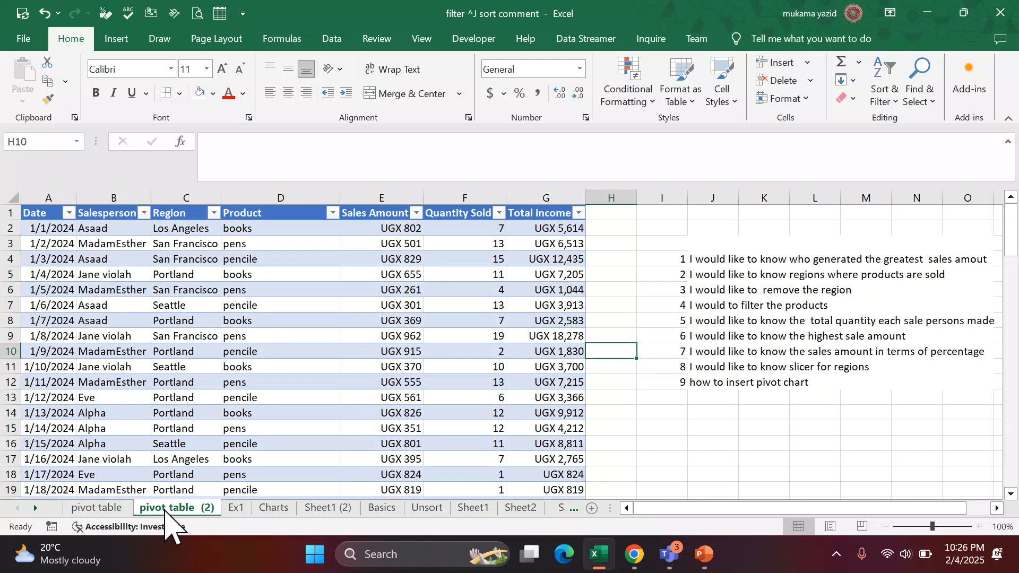
pyautogui.click(110, 509)
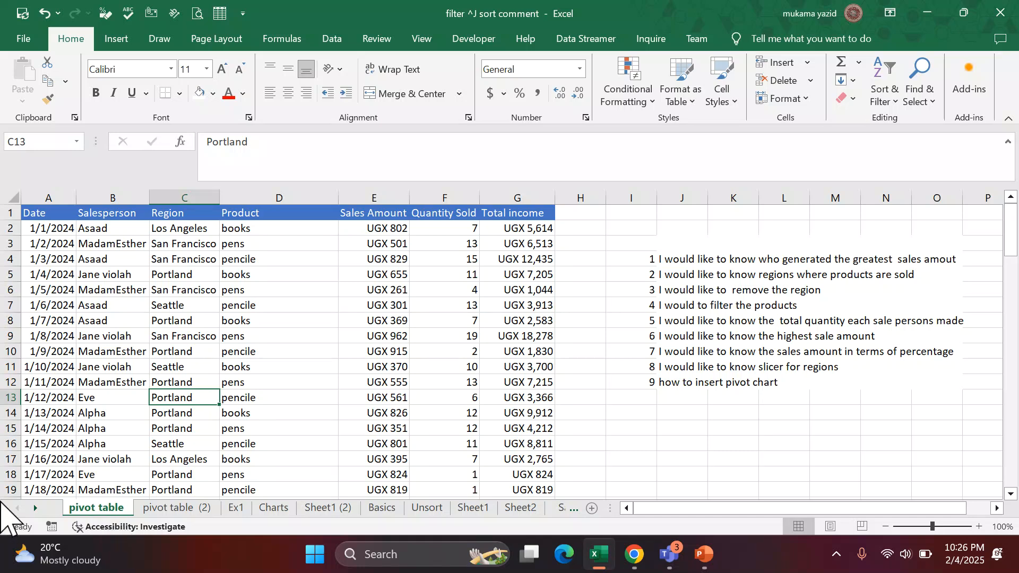
pyautogui.click(127, 401)
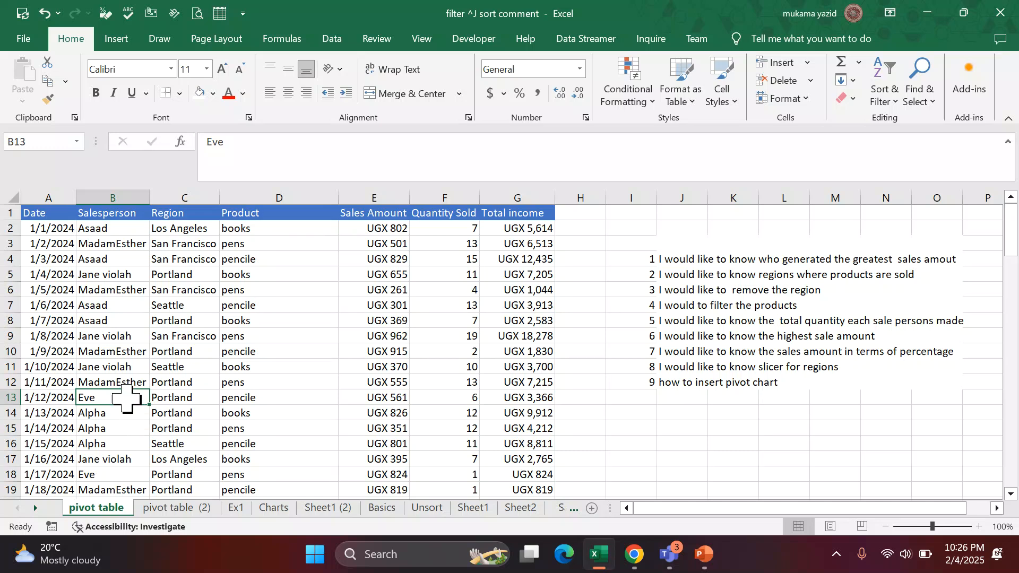
pyautogui.click(166, 367)
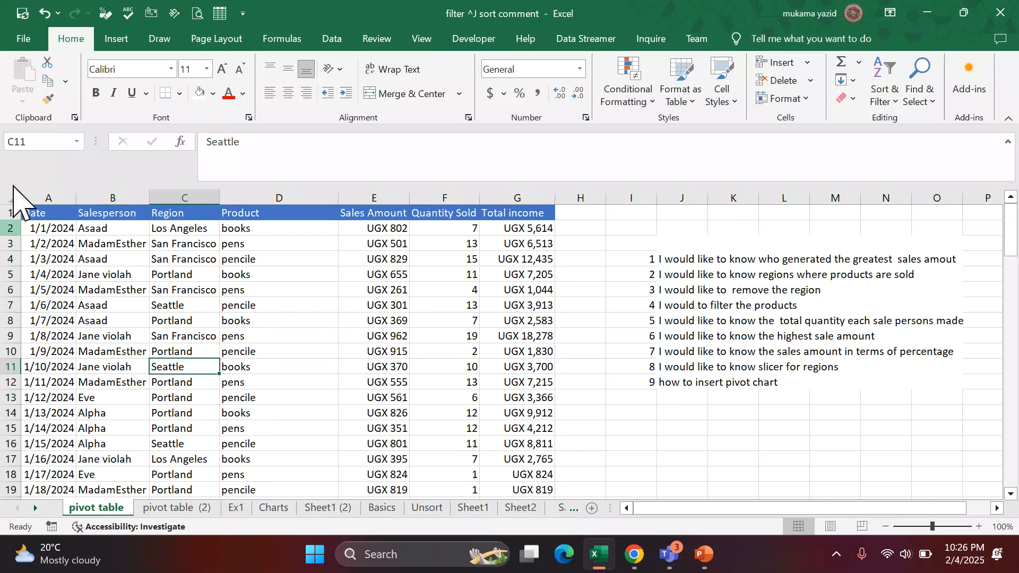
# Minimize the Teams meeting window and return to the sales data on the original sheet in Excel.
pyautogui.click(114, 42)
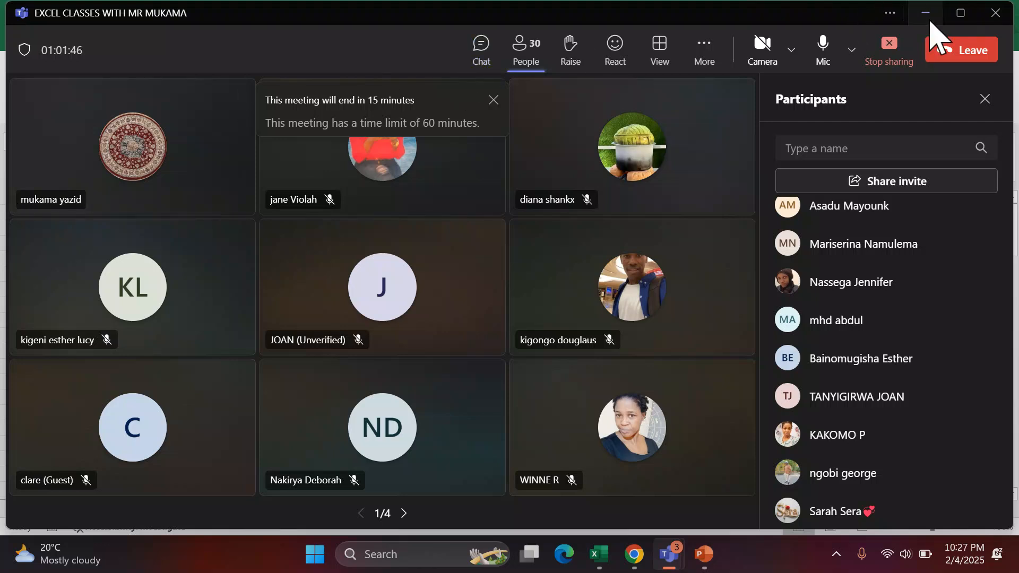
pyautogui.click(929, 21)
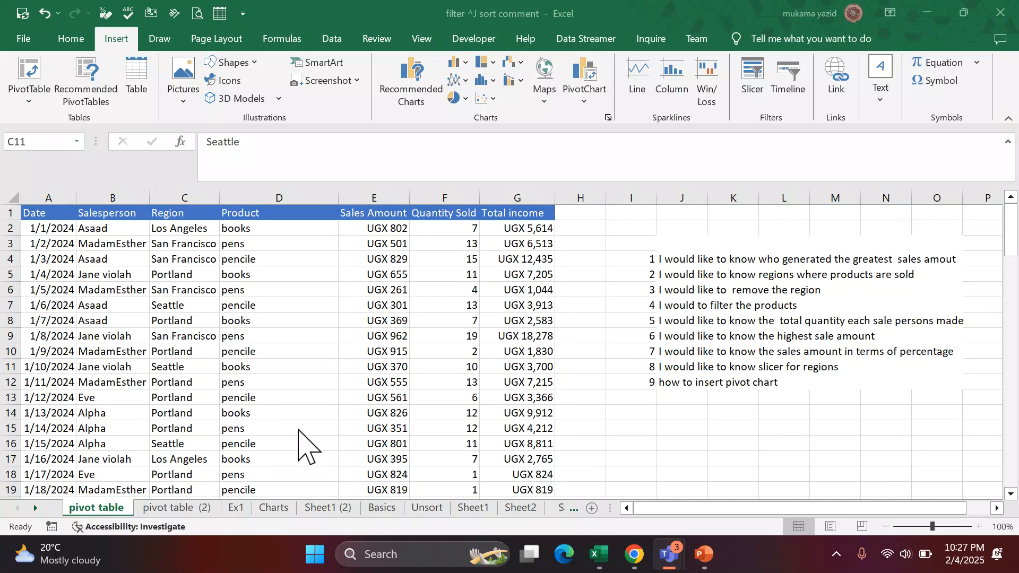
pyautogui.click(215, 366)
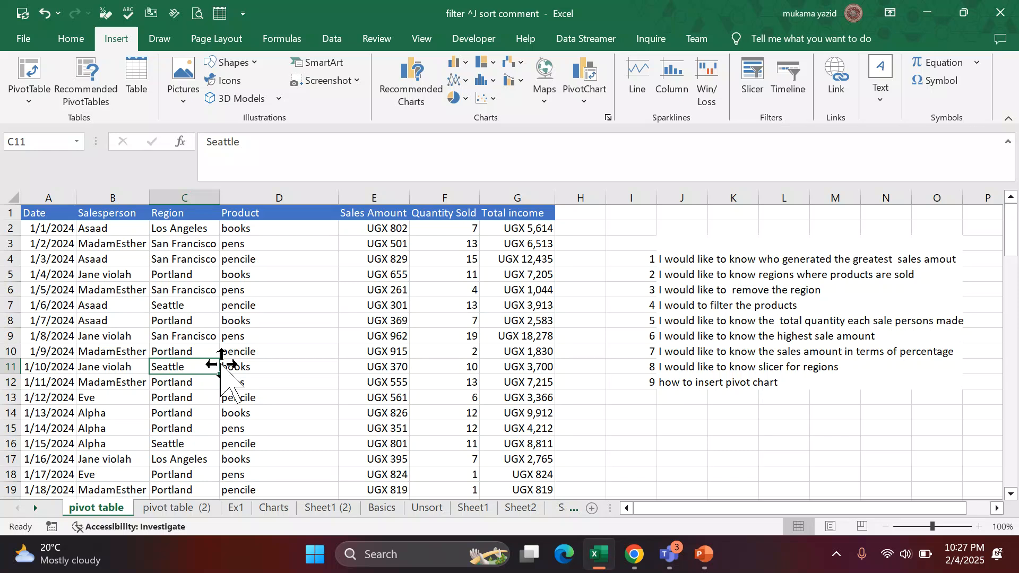
# Review the sales records on the original pivot table sheet, from the header row down past row 90.
pyautogui.scroll(-4, 222, 364)
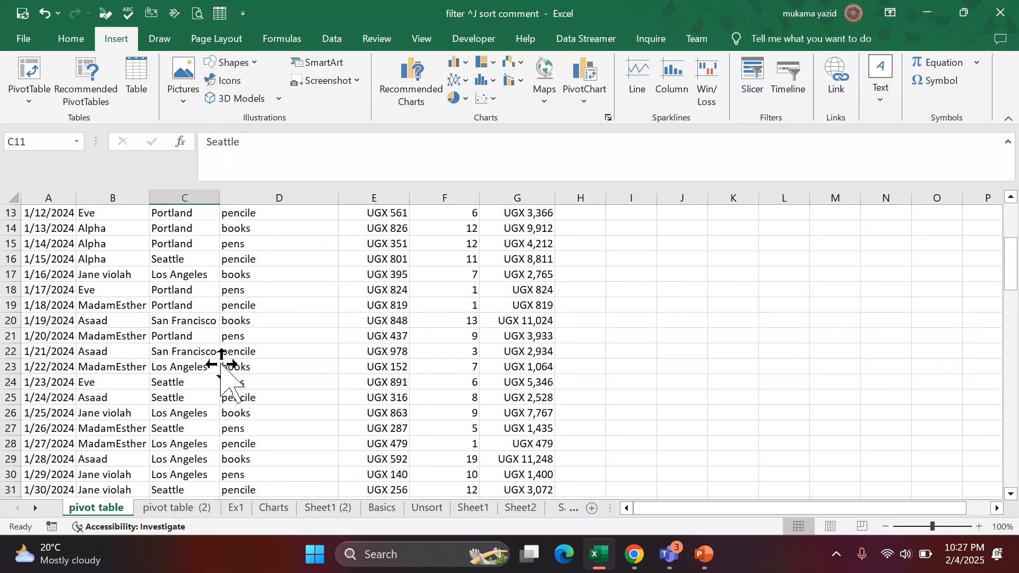
pyautogui.scroll(4, 222, 364)
pyautogui.scroll(-16, 221, 364)
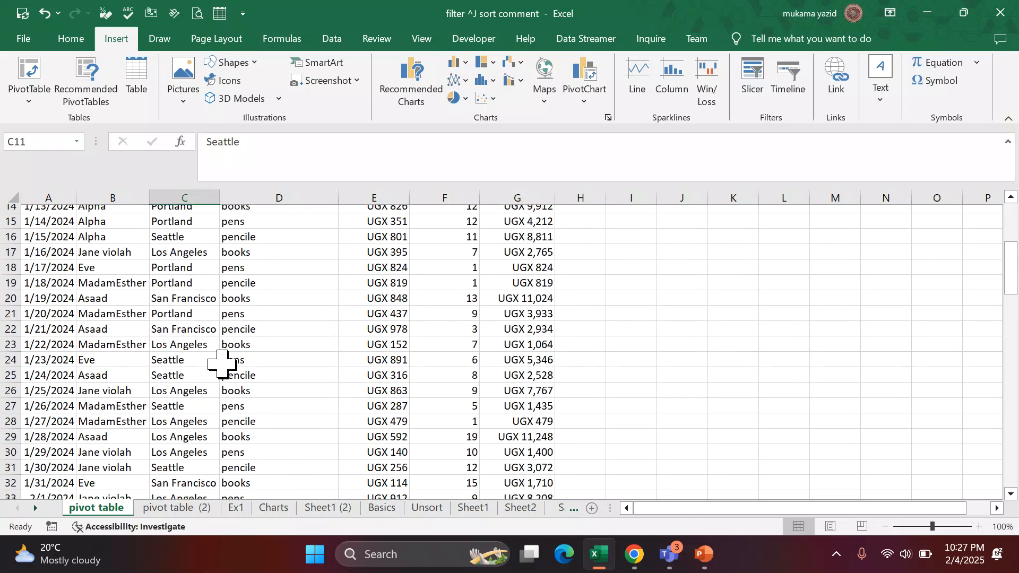
pyautogui.scroll(-15, 222, 364)
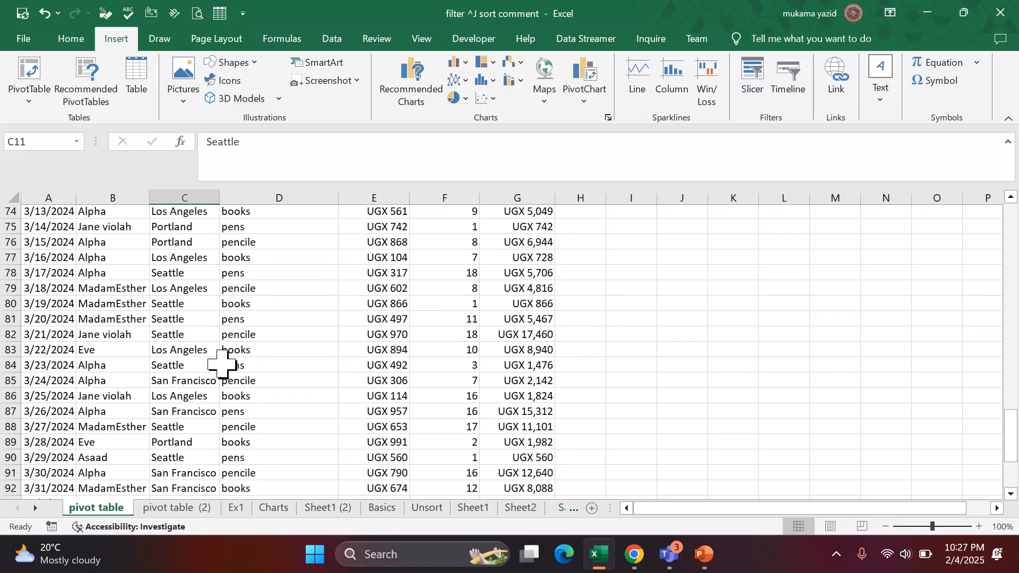
pyautogui.scroll(9, 221, 364)
pyautogui.scroll(17, 222, 365)
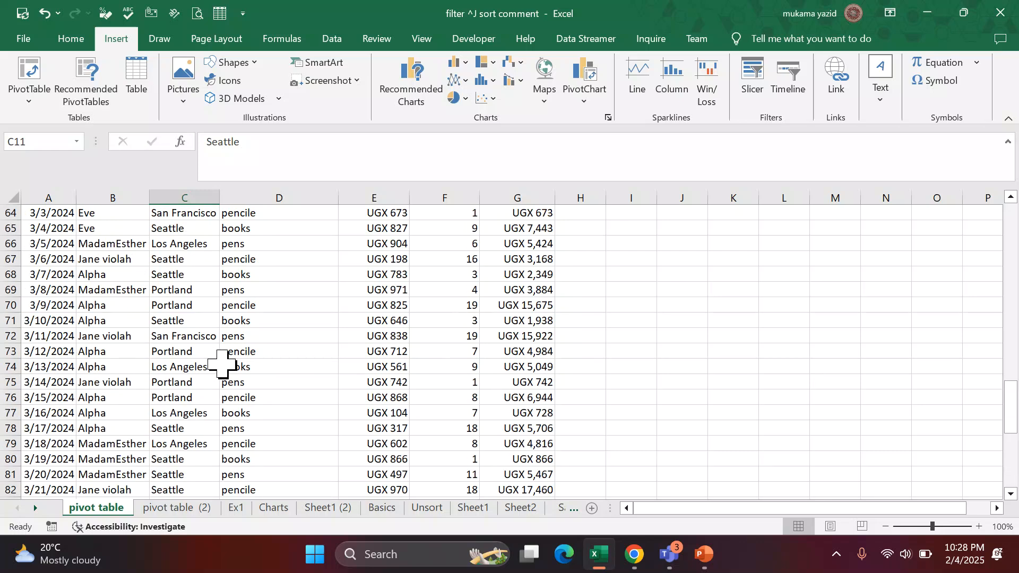
pyautogui.scroll(8, 222, 364)
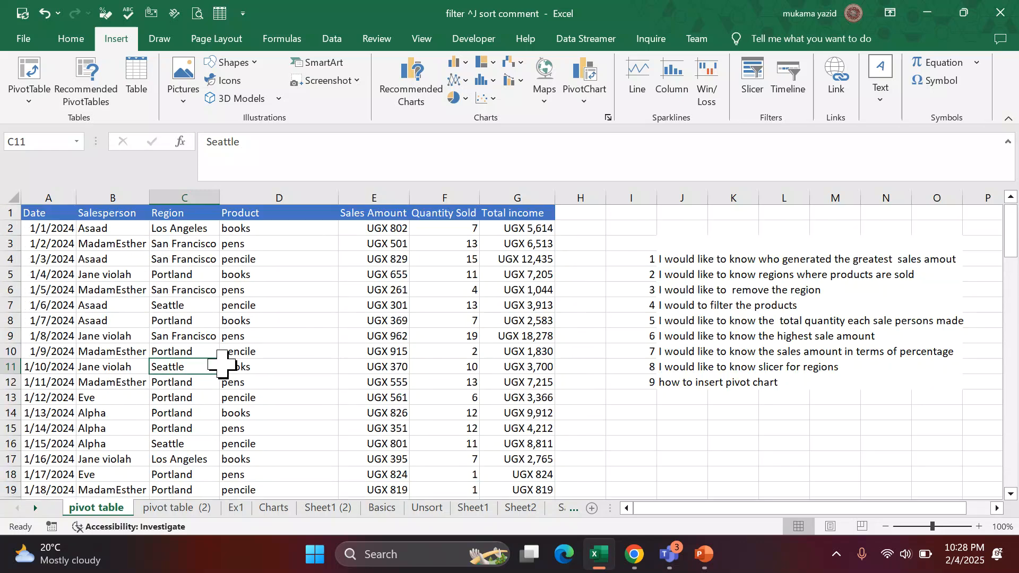
pyautogui.scroll(-3, 222, 364)
pyautogui.scroll(-3, 221, 364)
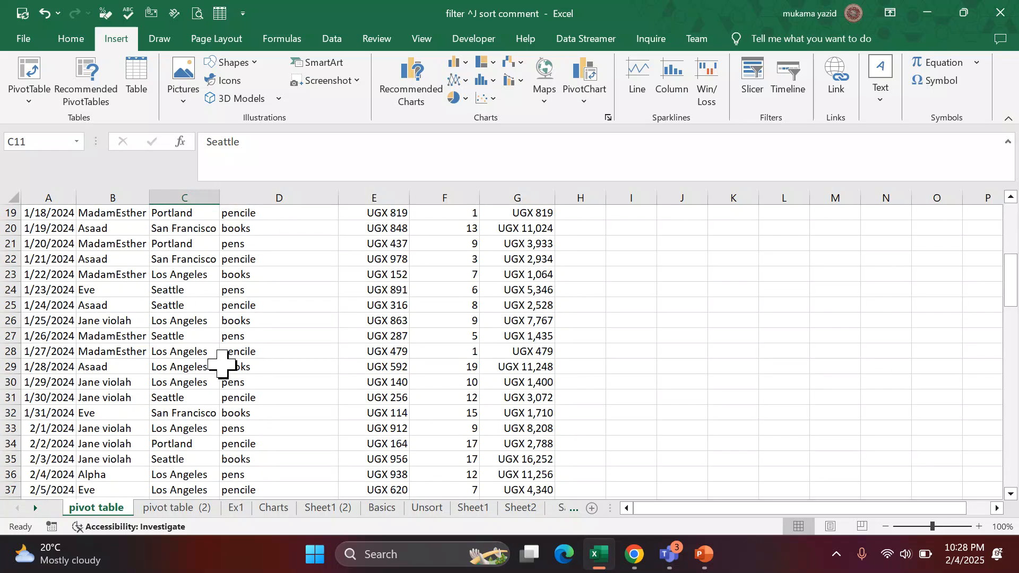
pyautogui.scroll(6, 222, 364)
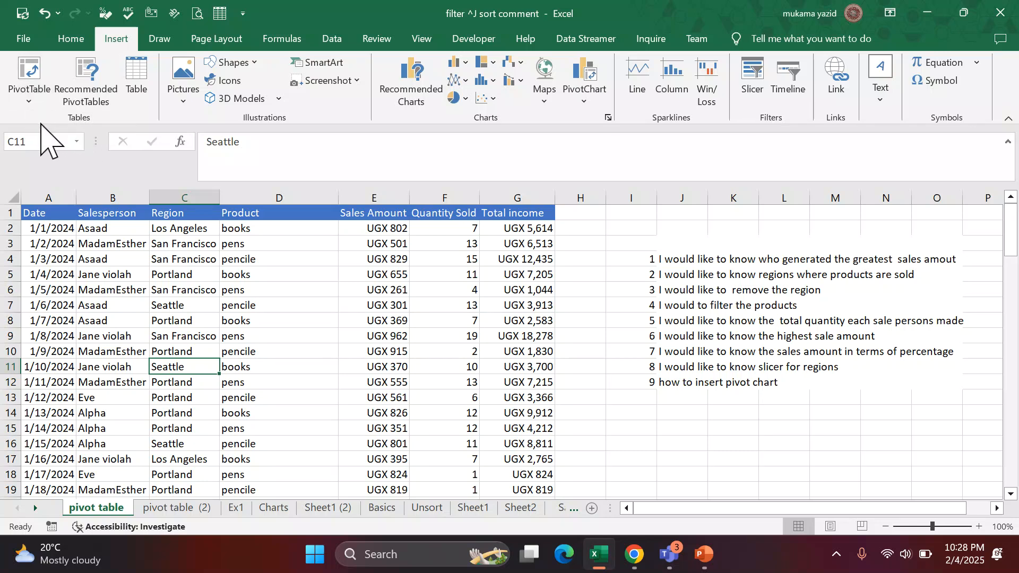
# Start a PivotTable from the sales data range A1:G101 and reposition its setup dialog.
pyautogui.click(31, 95)
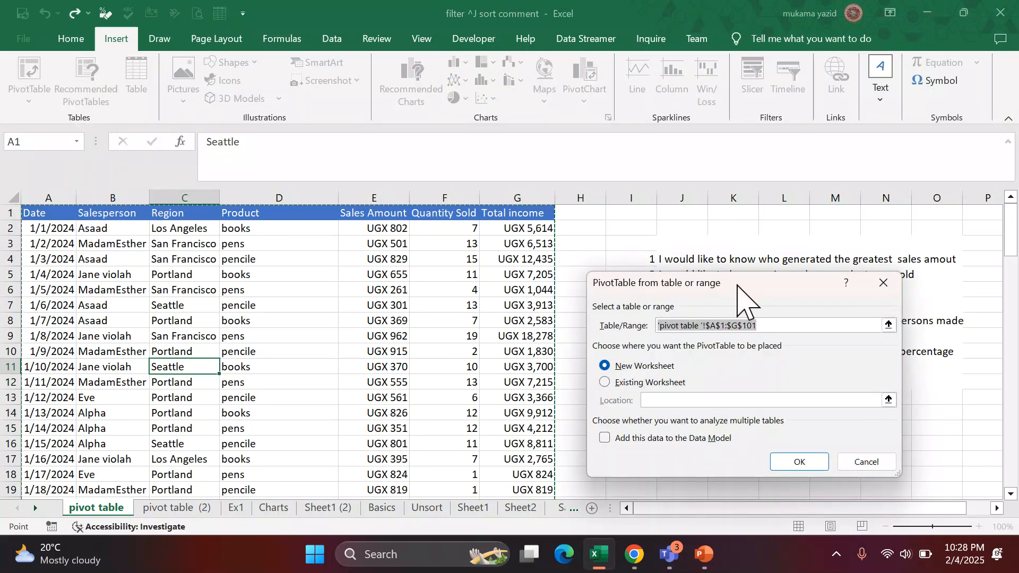
pyautogui.moveTo(736, 285); pyautogui.dragTo(623, 201)
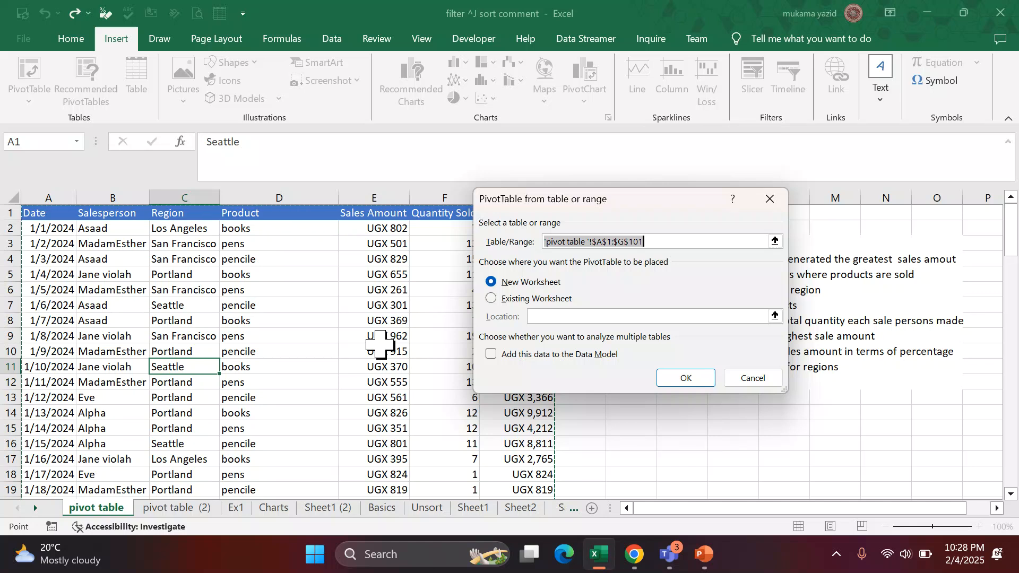
# Examine the PivotTable source range outlined on the sheet, checking that it covers all records down to the last row.
pyautogui.scroll(-1, 381, 344)
pyautogui.scroll(-18, 381, 344)
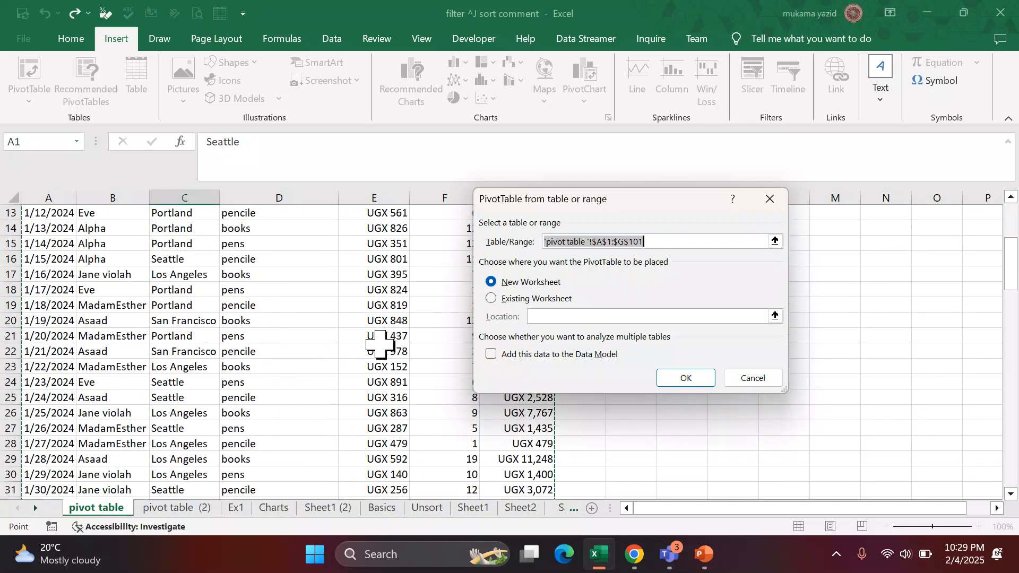
pyautogui.scroll(-12, 381, 343)
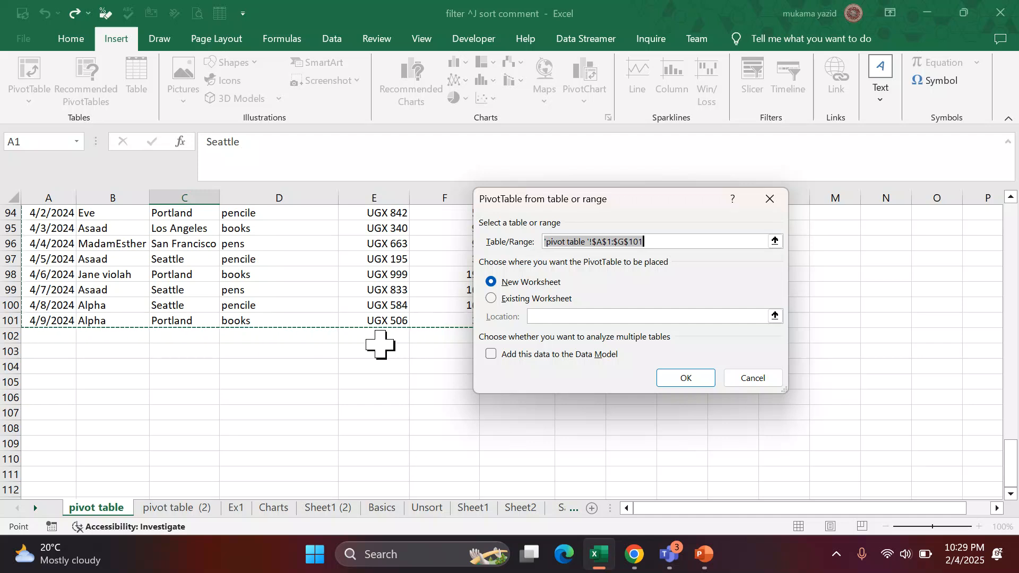
pyautogui.scroll(4, 381, 344)
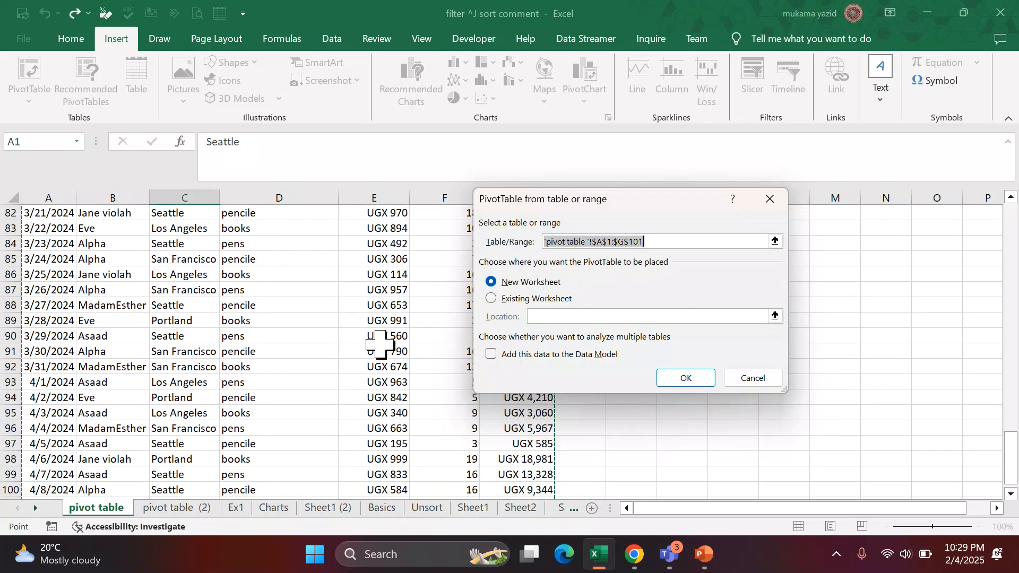
pyautogui.scroll(7, 381, 344)
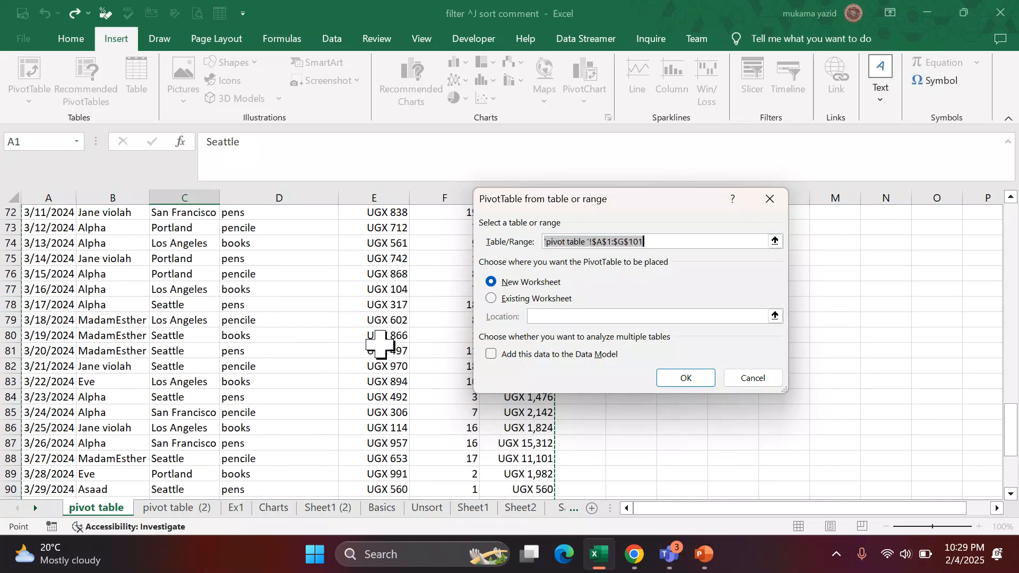
pyautogui.scroll(12, 381, 344)
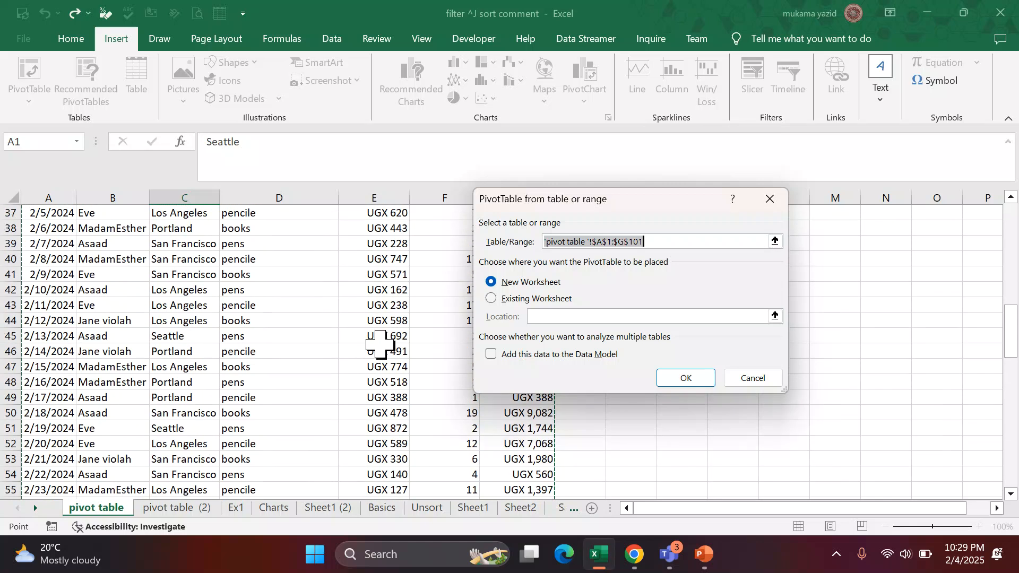
pyautogui.scroll(8, 381, 344)
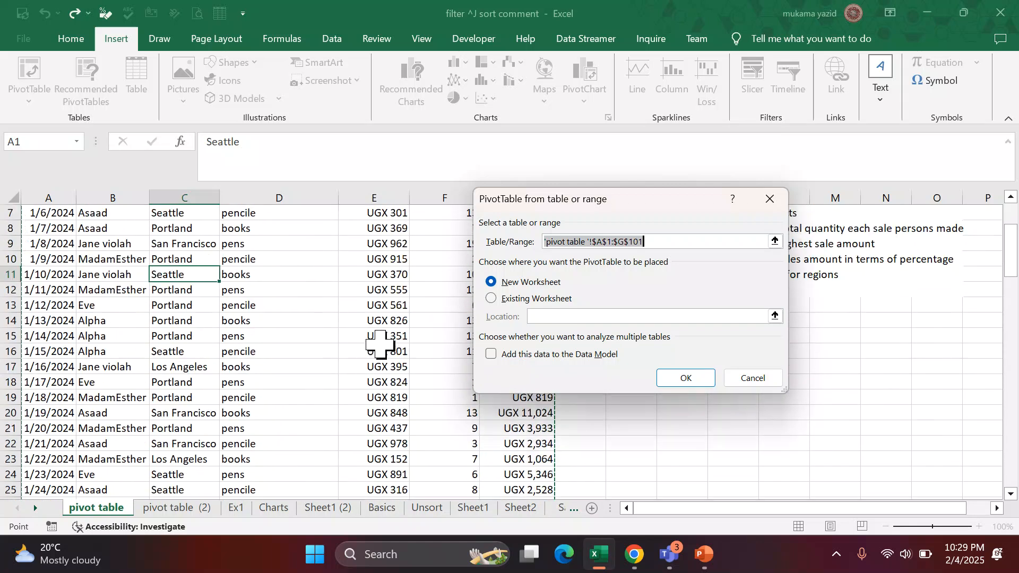
pyautogui.scroll(-9, 381, 344)
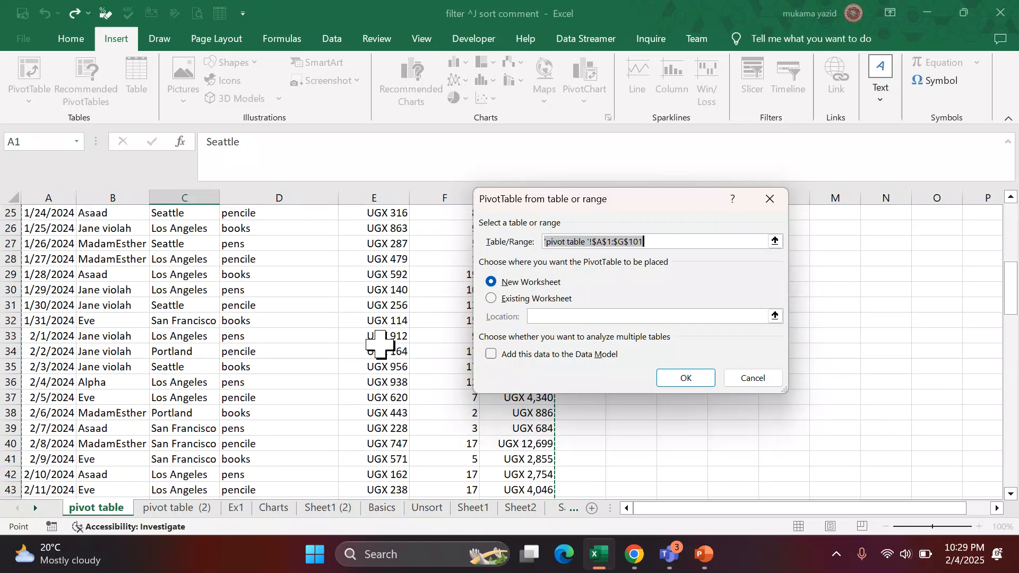
pyautogui.scroll(-15, 381, 344)
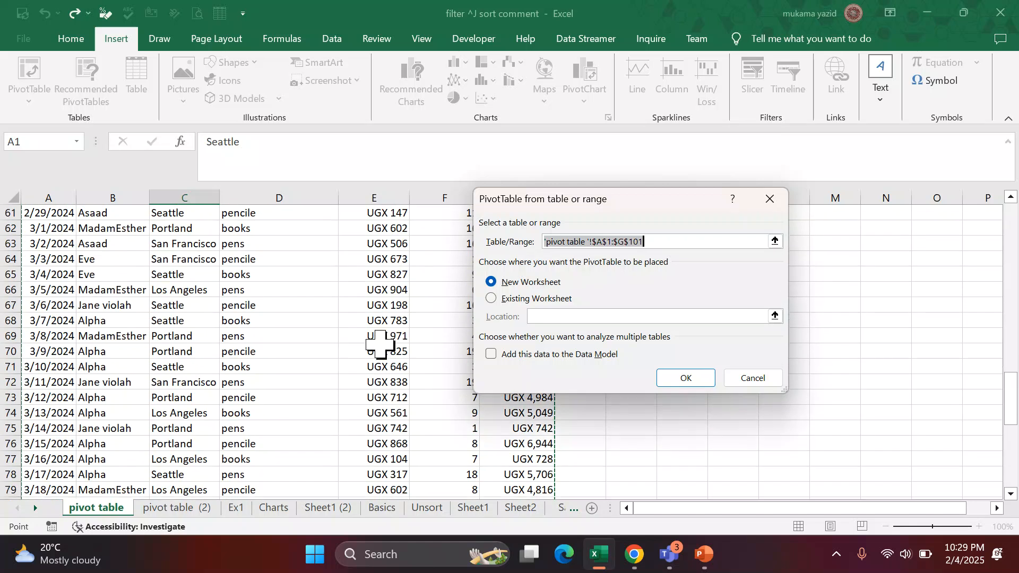
pyautogui.scroll(-5, 381, 344)
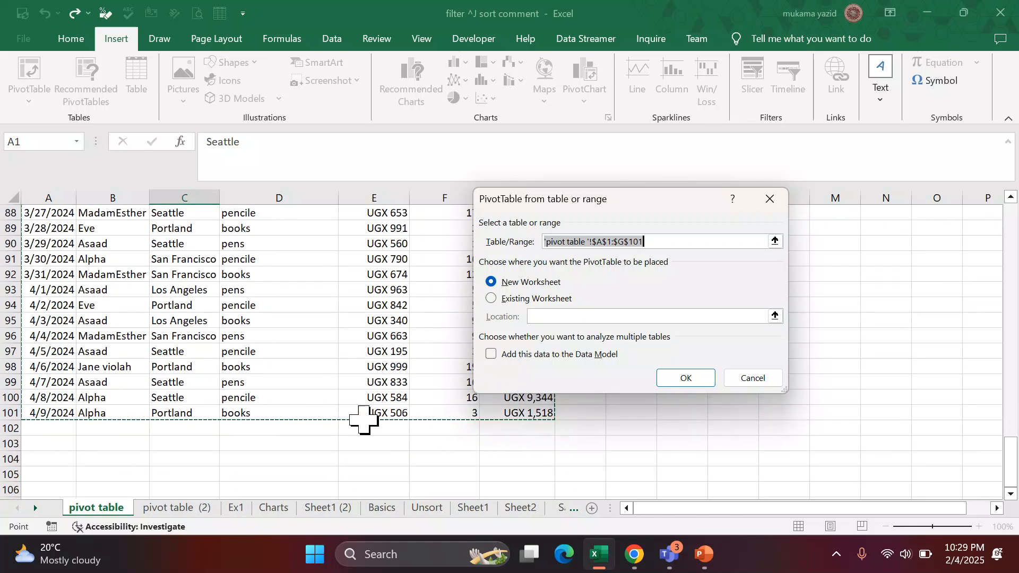
pyautogui.scroll(9, 312, 398)
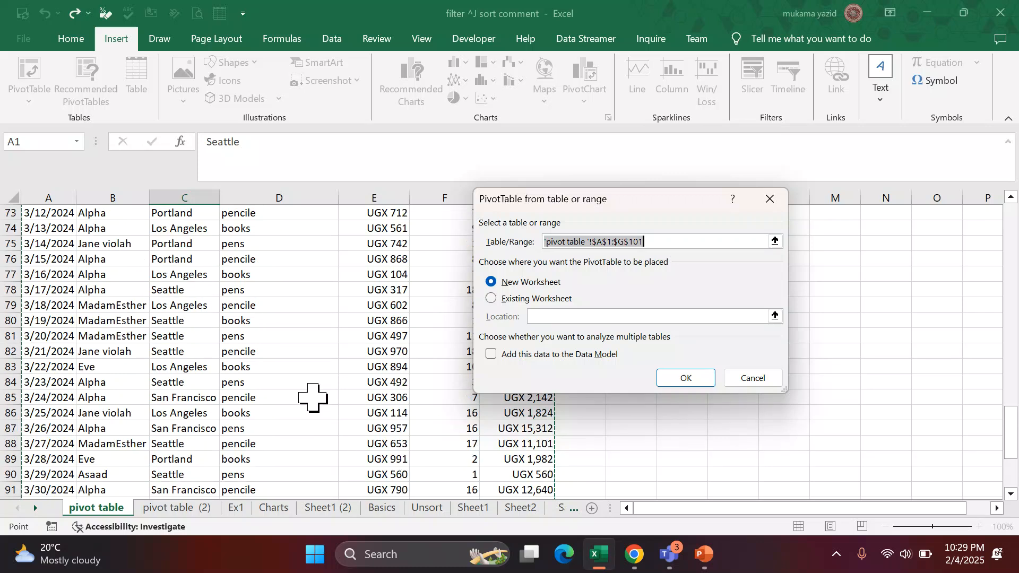
pyautogui.scroll(18, 313, 398)
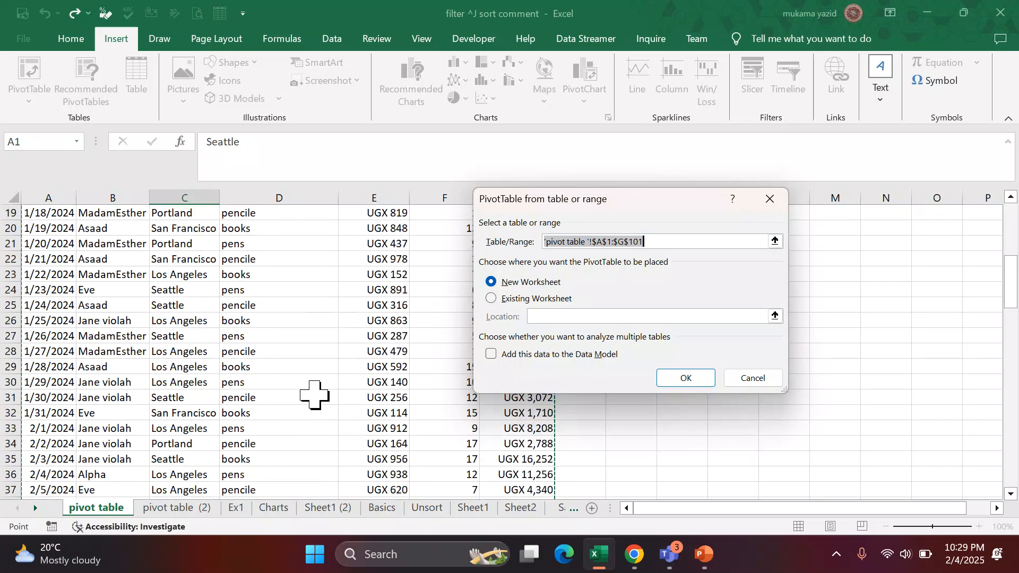
pyautogui.scroll(1, 315, 394)
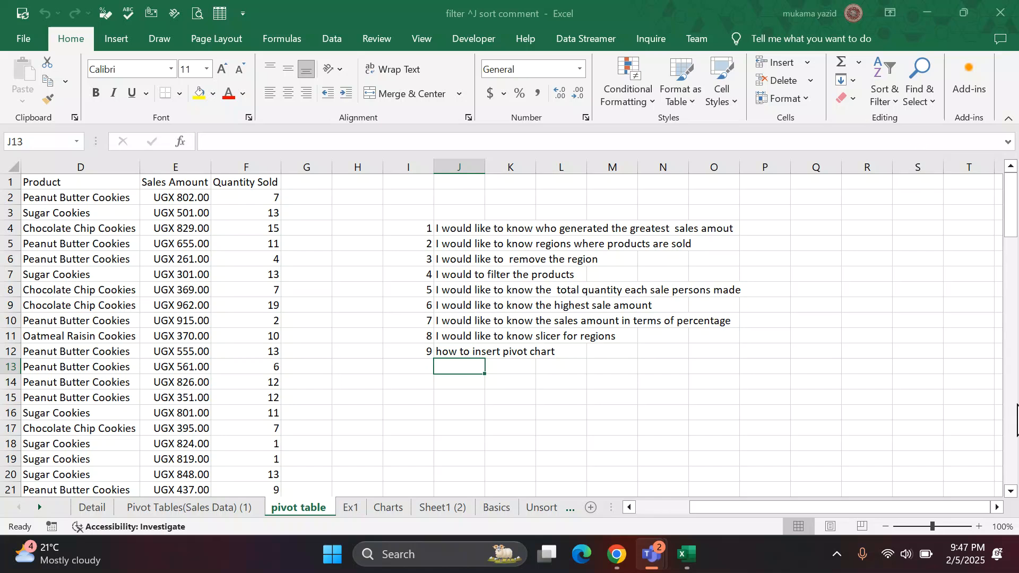
# Replace the first four product entries in D2:D5 with books, pens, sets and chalks.
pyautogui.click(997, 507)
pyautogui.click(998, 507)
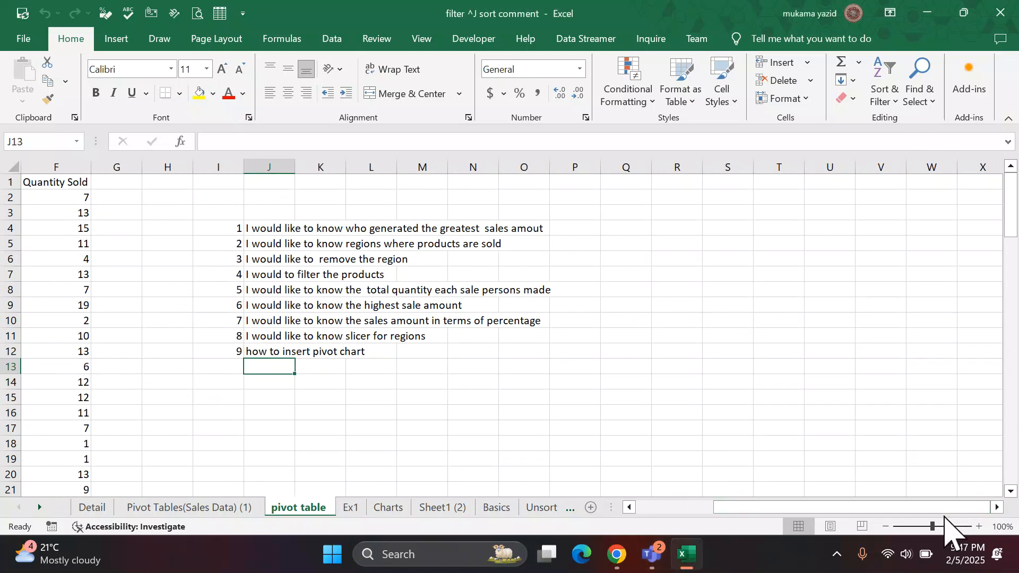
pyautogui.click(629, 507)
pyautogui.click(629, 507)
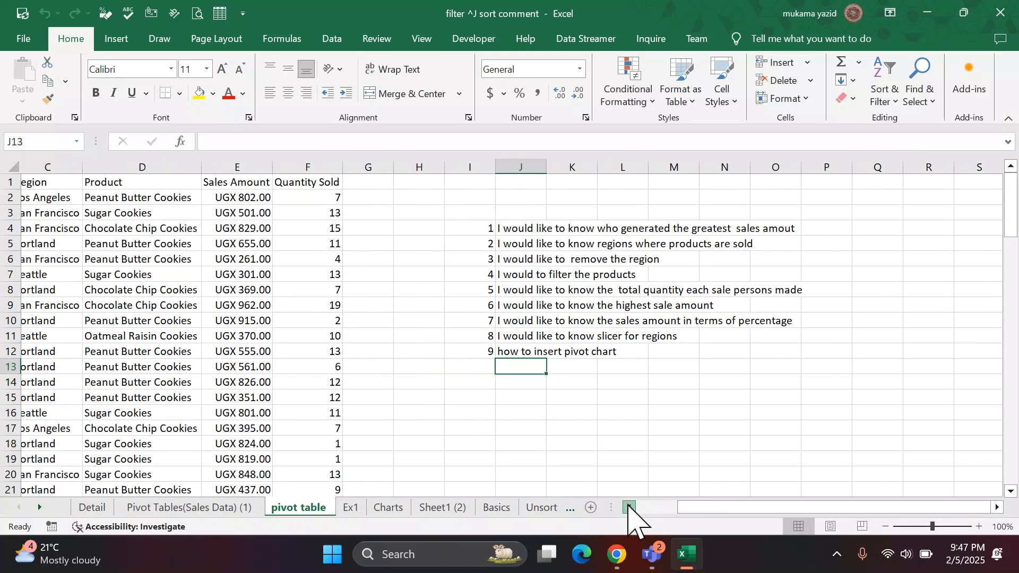
pyautogui.click(628, 507)
pyautogui.click(629, 507)
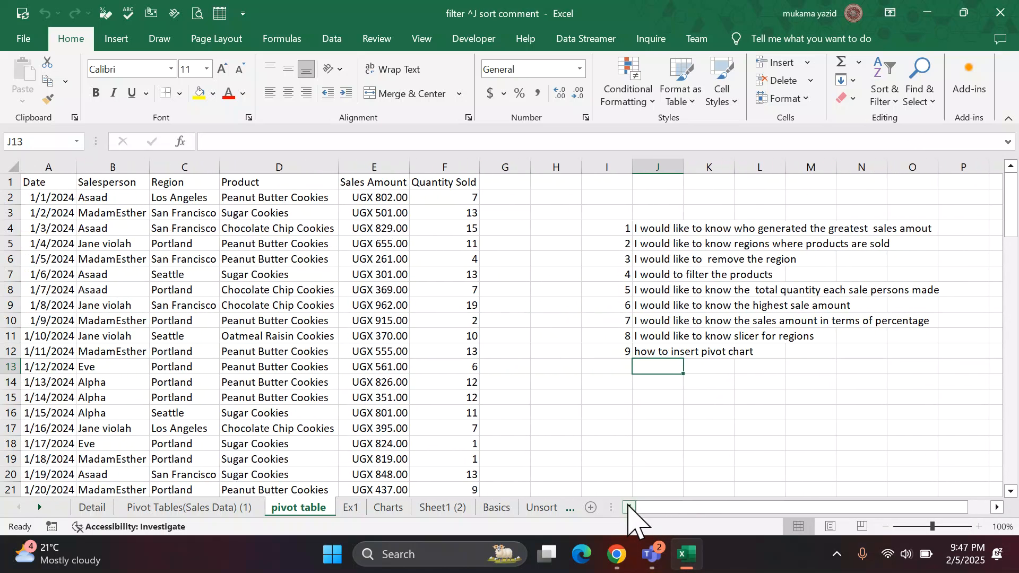
pyautogui.click(254, 200)
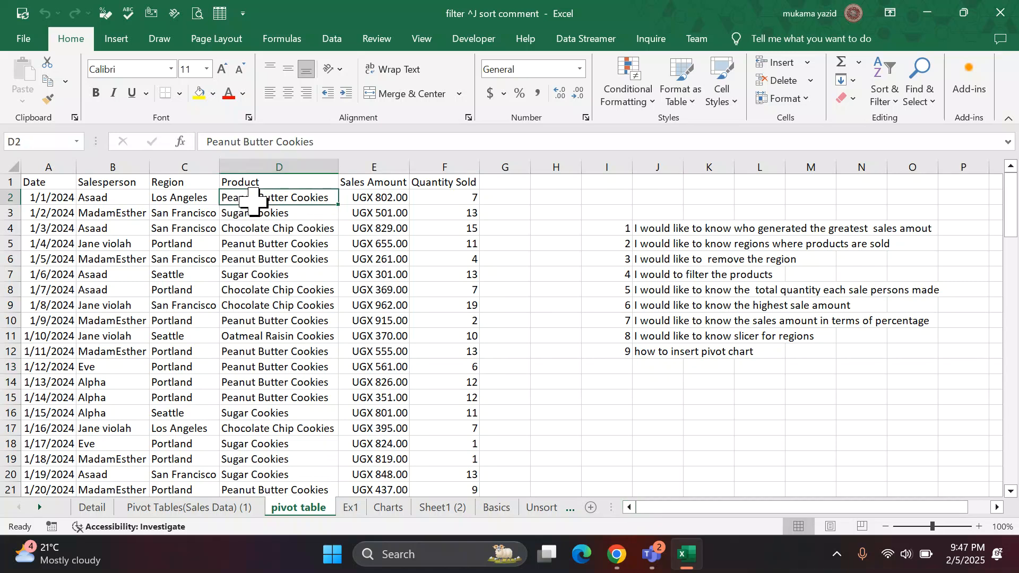
pyautogui.write('books')
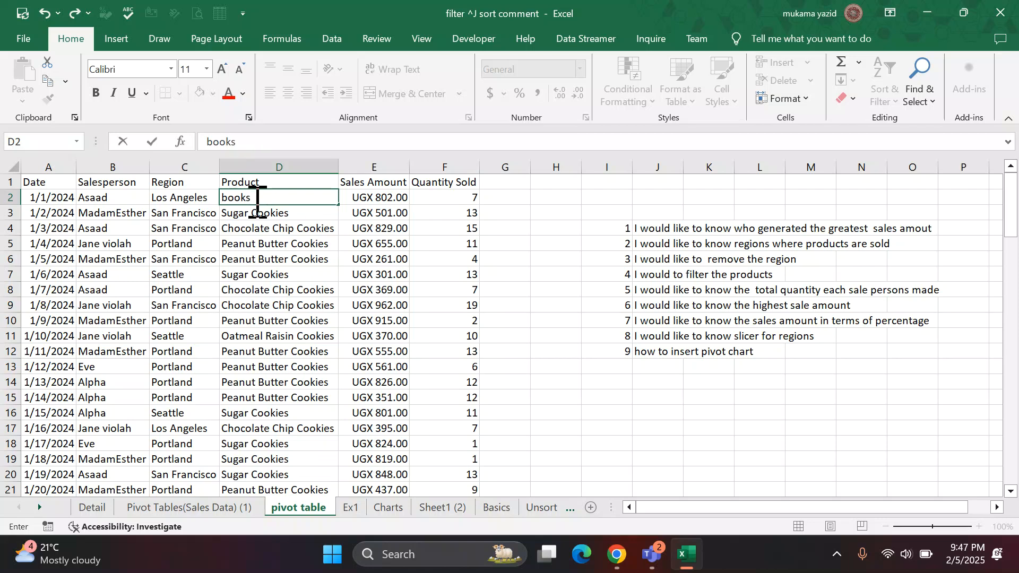
pyautogui.press('Return')
pyautogui.write('pens')
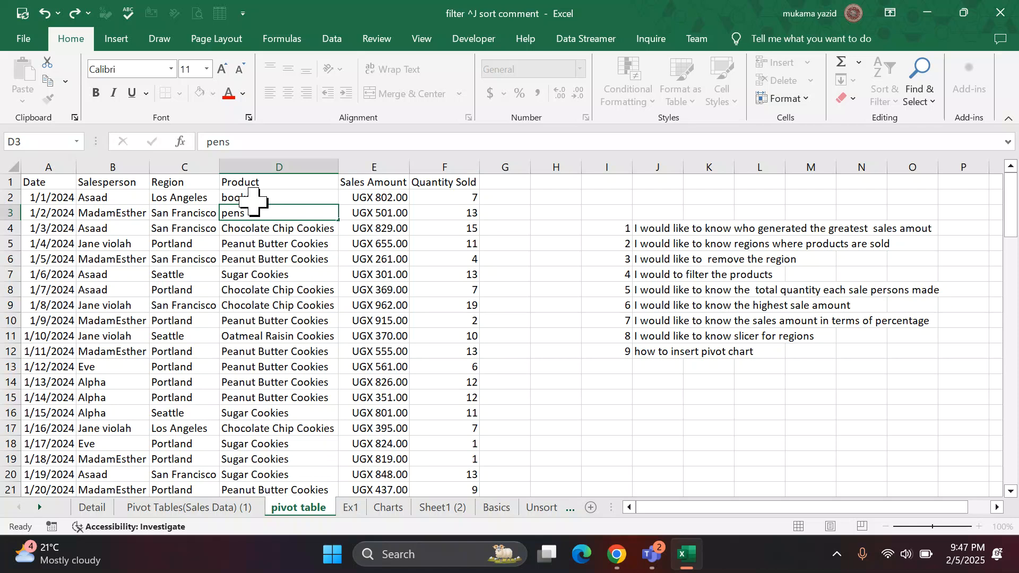
pyautogui.press('Return')
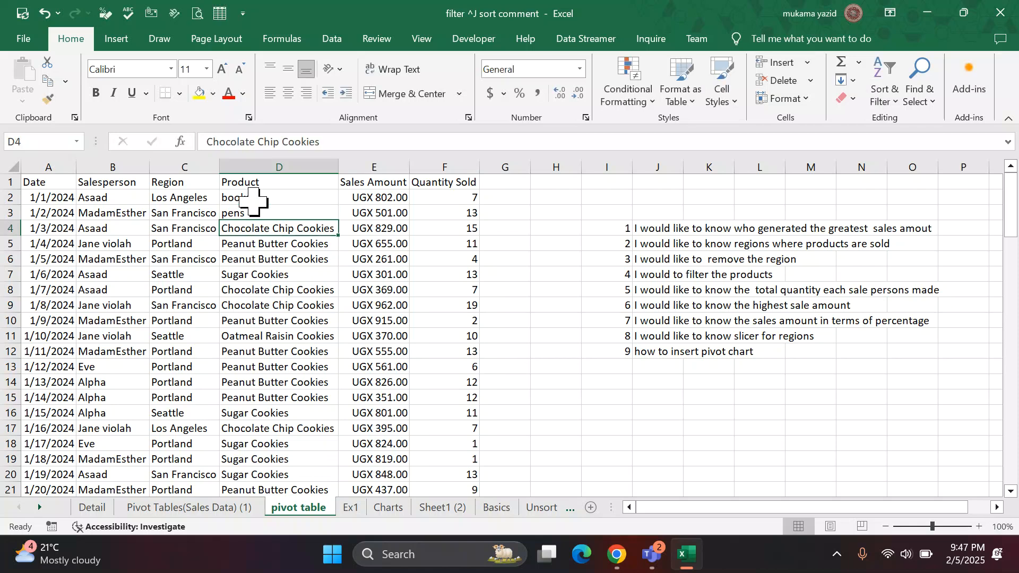
pyautogui.write('p')
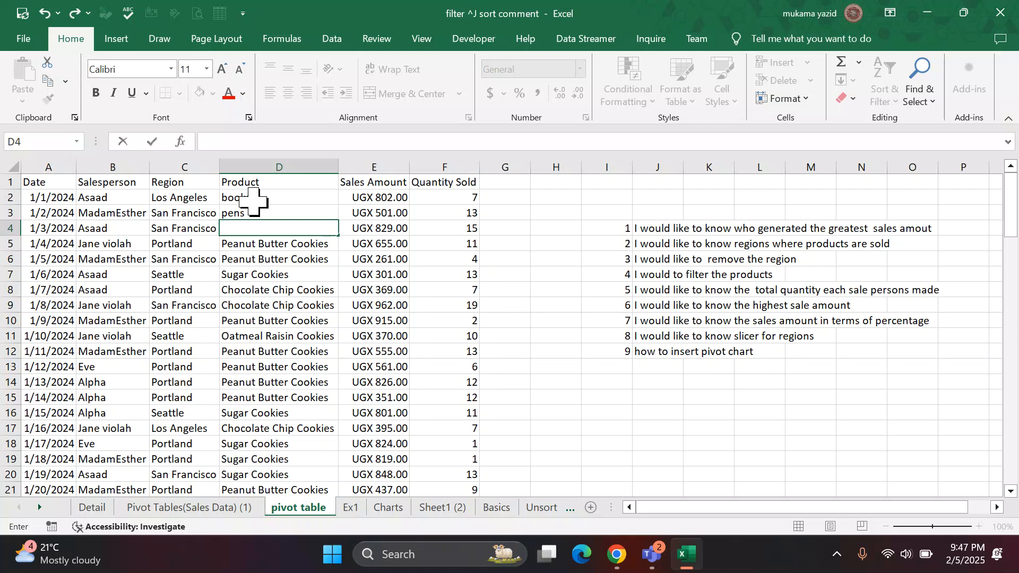
pyautogui.write('sets')
pyautogui.press('Return')
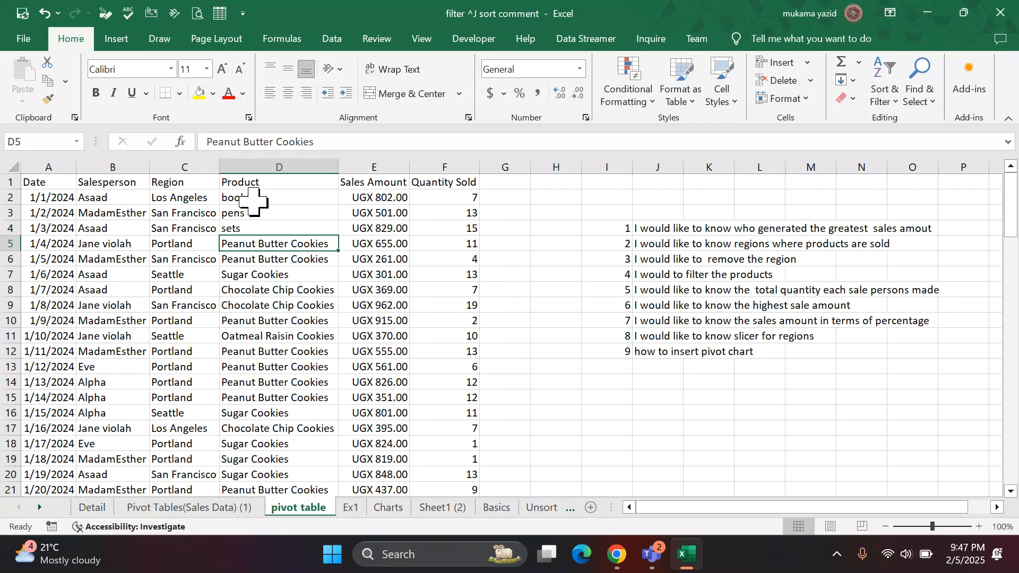
pyautogui.write('chalks')
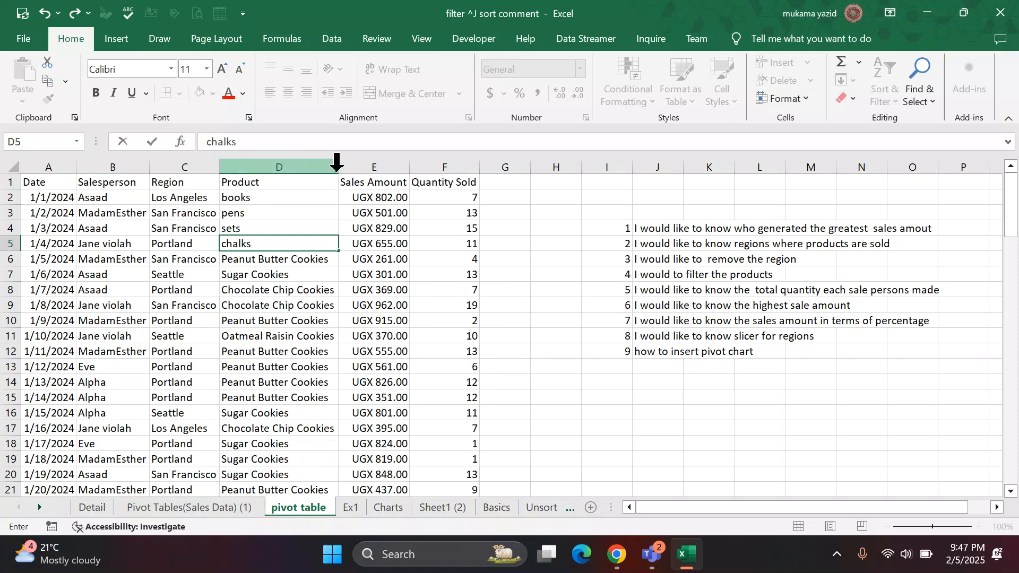
# Fill the four product names in D2:D5 down the Product column to row 101.
pyautogui.moveTo(272, 198); pyautogui.dragTo(269, 244)
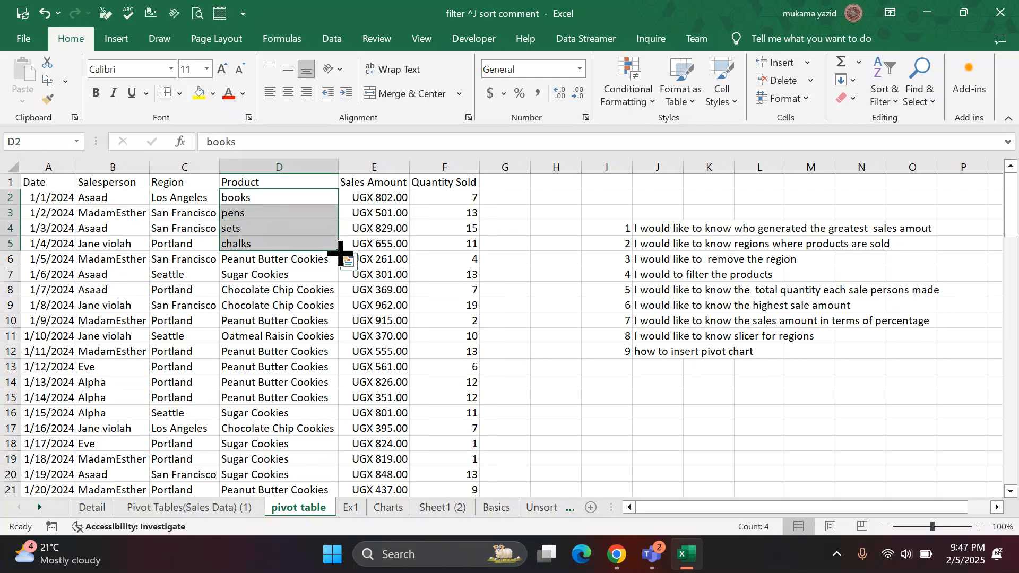
pyautogui.moveTo(339, 249); pyautogui.dragTo(342, 405)
pyautogui.click(703, 323)
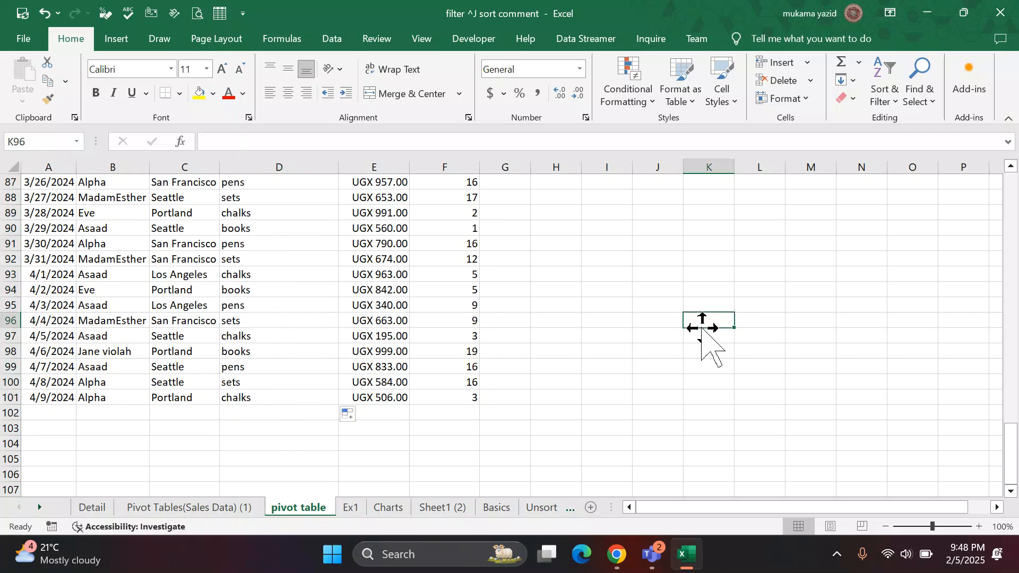
# Apply the Accent1 cell style to the header row A1:F1 of the sales data.
pyautogui.scroll(15, 456, 351)
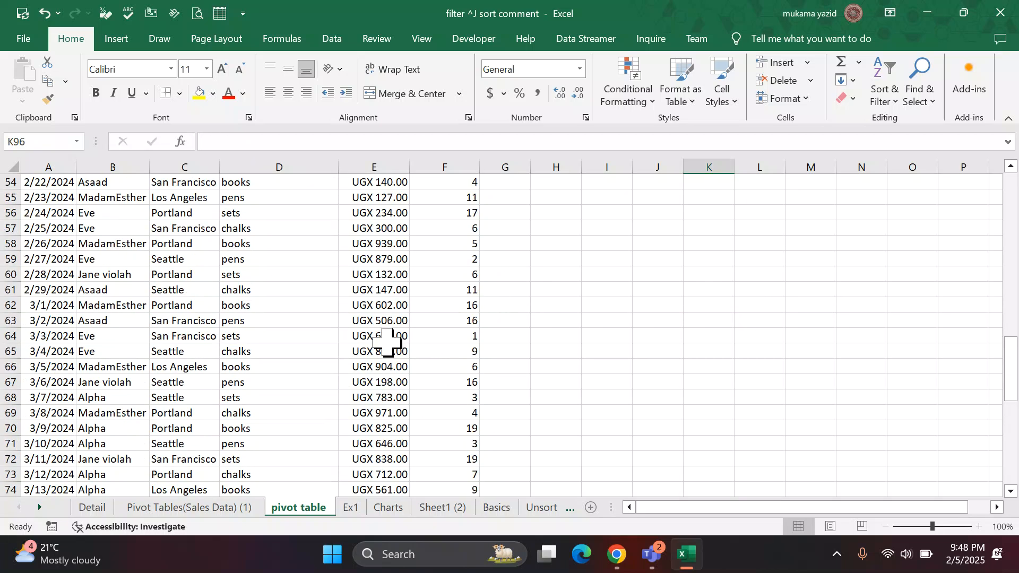
pyautogui.scroll(14, 167, 249)
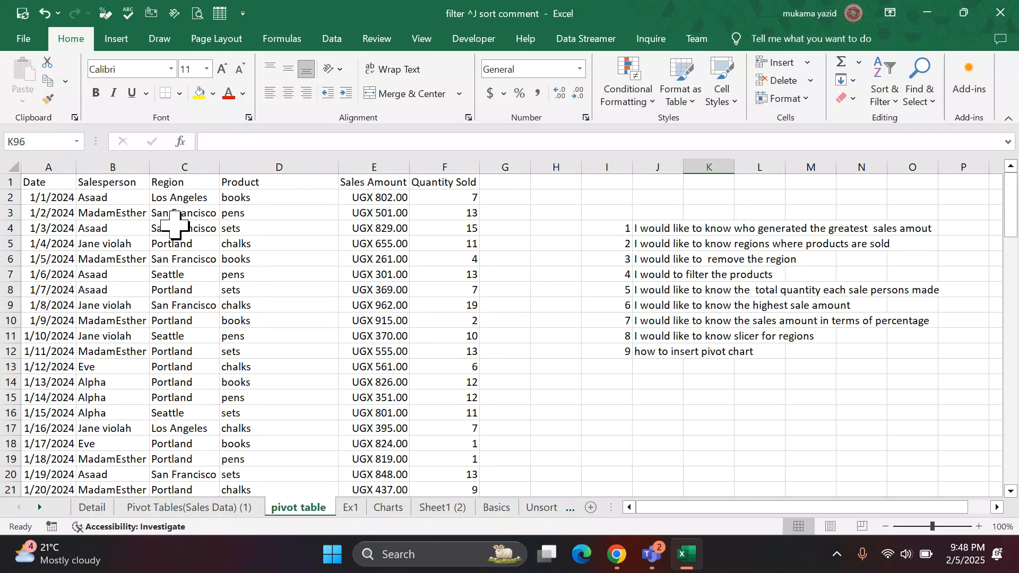
pyautogui.moveTo(41, 182); pyautogui.dragTo(447, 182)
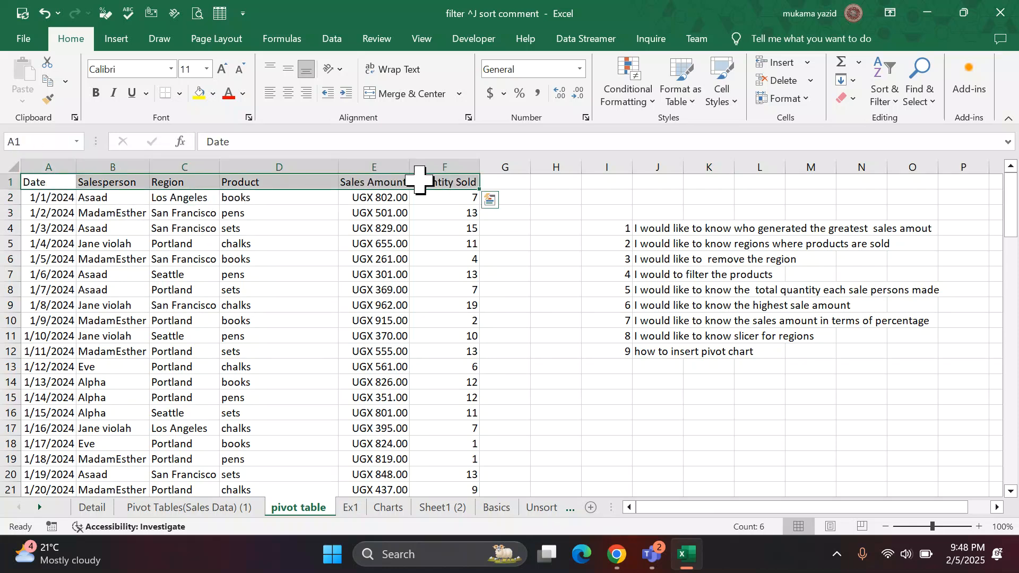
pyautogui.click(733, 106)
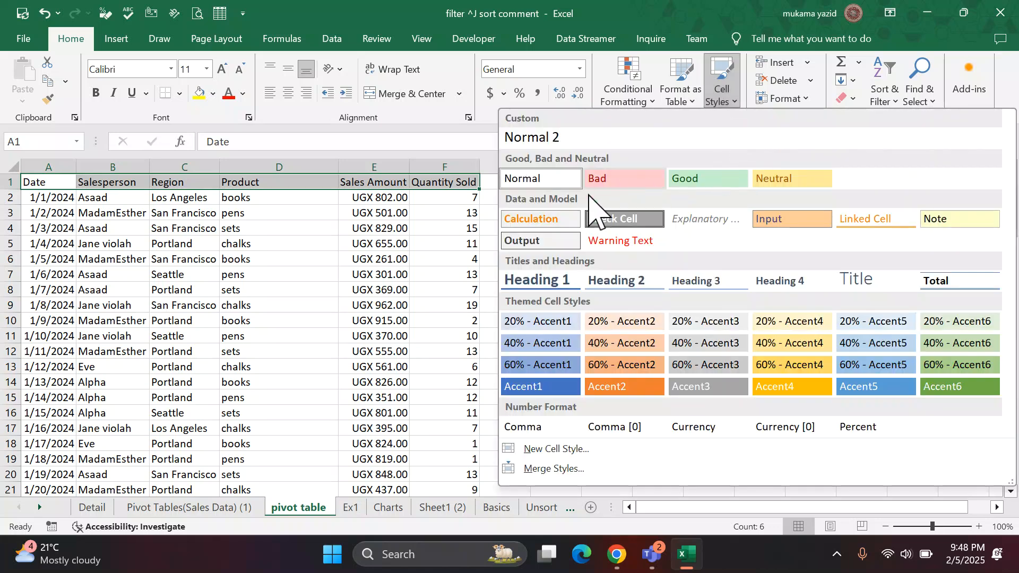
pyautogui.click(544, 388)
pyautogui.click(453, 325)
# Convert the sales data A1:F101 into an Excel table with headers.
pyautogui.click(261, 307)
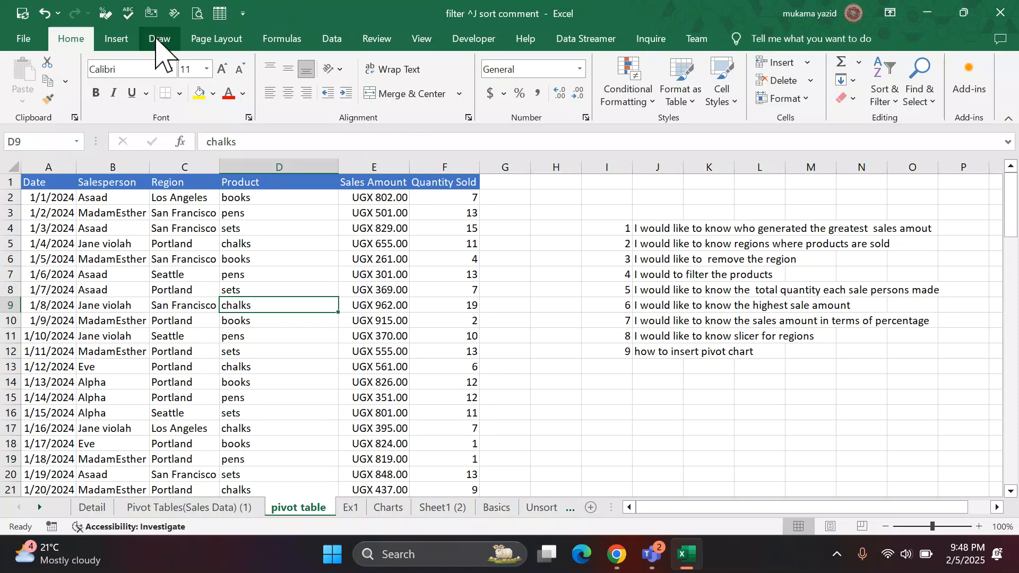
pyautogui.click(127, 43)
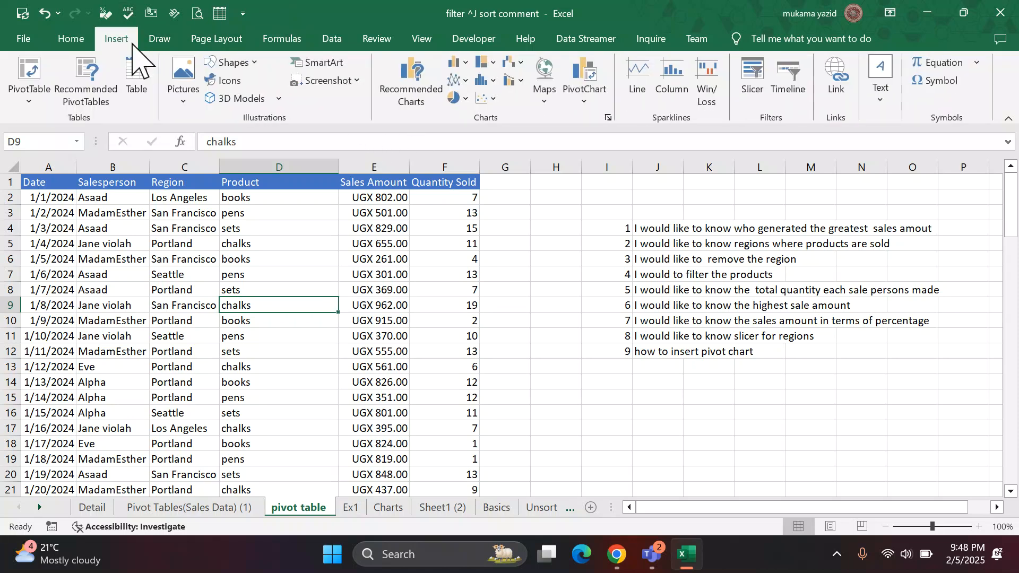
pyautogui.click(139, 98)
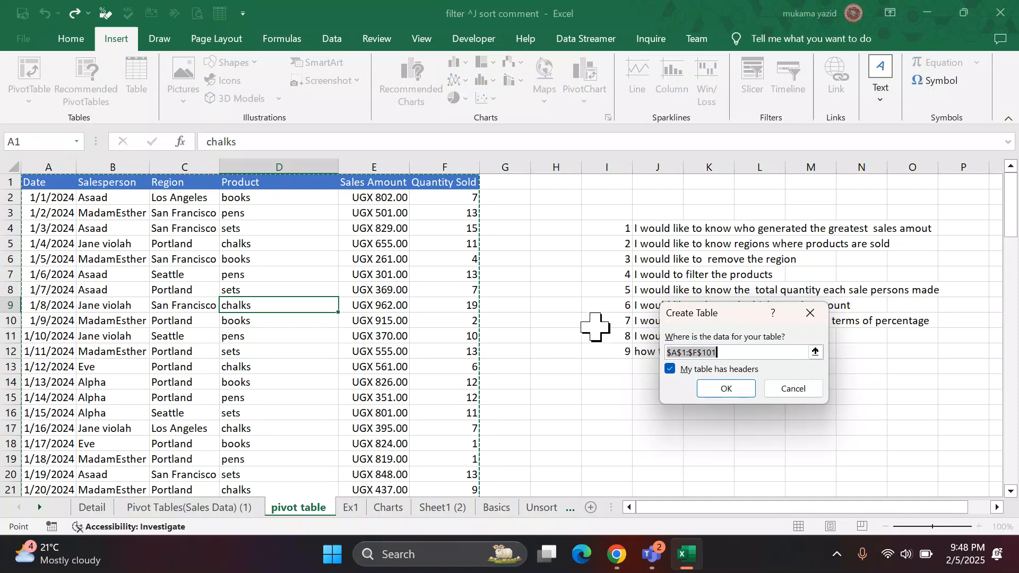
pyautogui.click(725, 388)
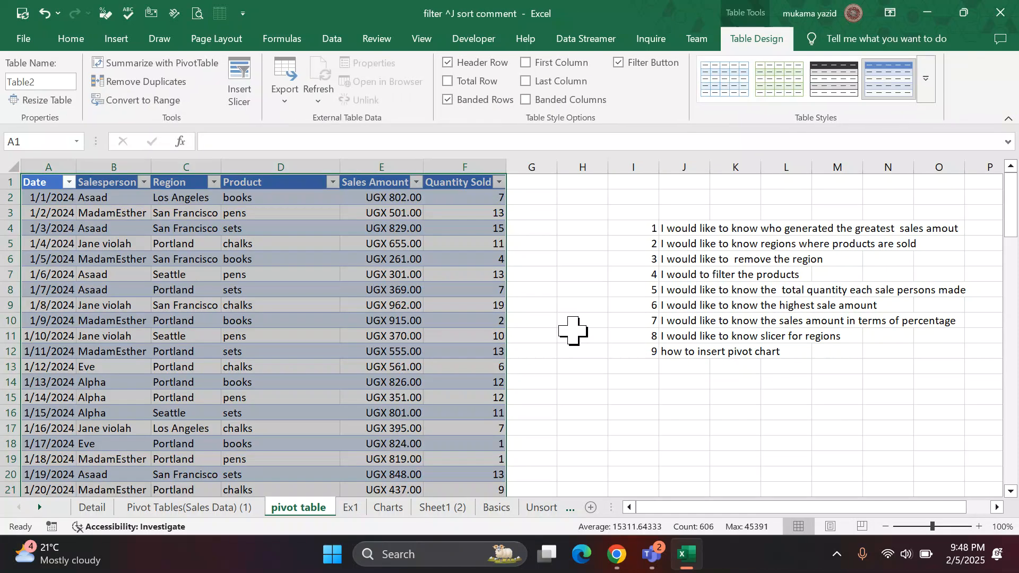
pyautogui.click(576, 334)
# Apply the plain, uncoloured first Light table style to the sales table.
pyautogui.scroll(-1, 319, 297)
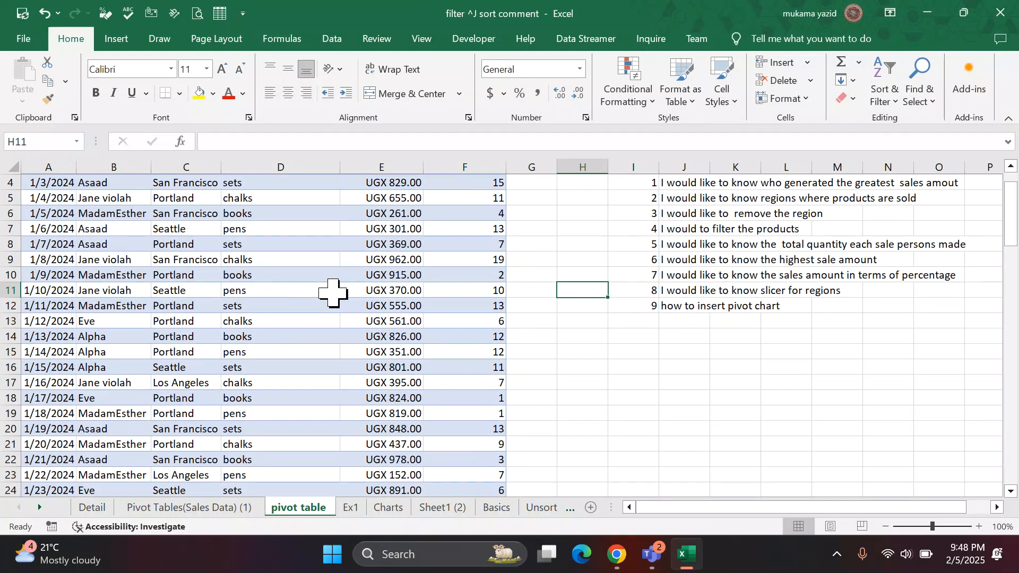
pyautogui.scroll(1, 340, 292)
pyautogui.click(414, 290)
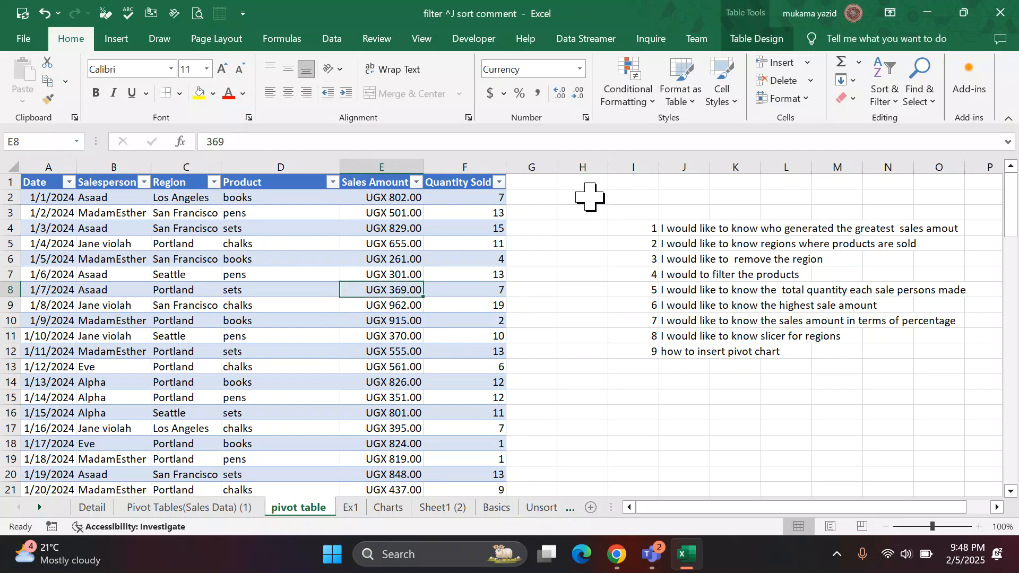
pyautogui.click(759, 38)
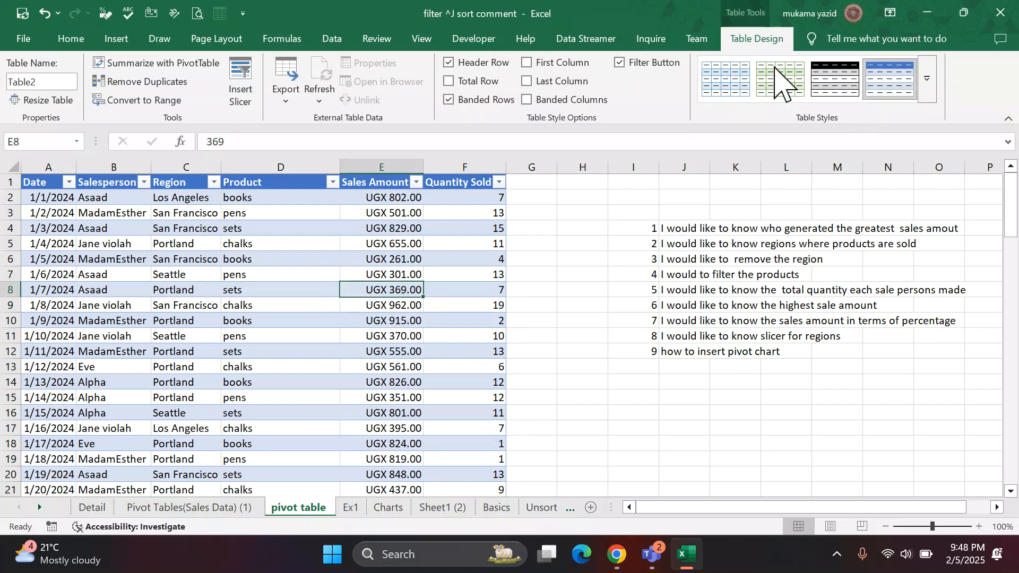
pyautogui.click(929, 86)
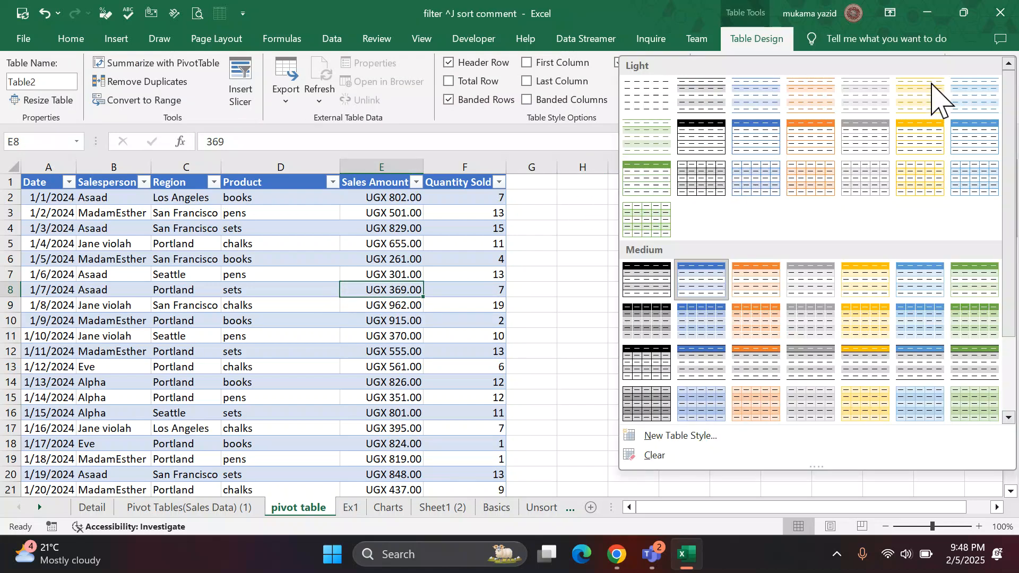
pyautogui.click(650, 105)
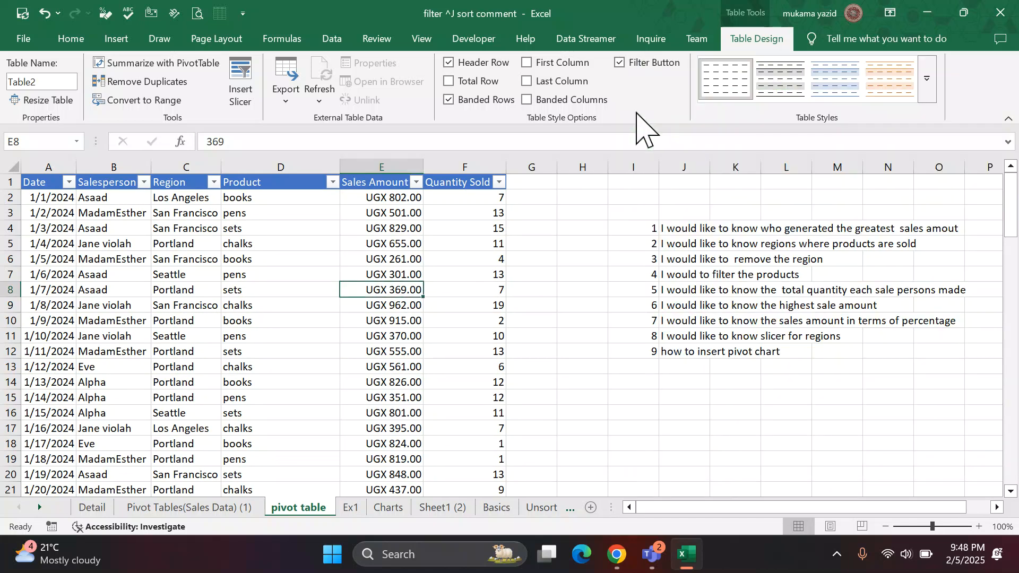
# Review the sales table's records from the header row down past row 90.
pyautogui.click(417, 322)
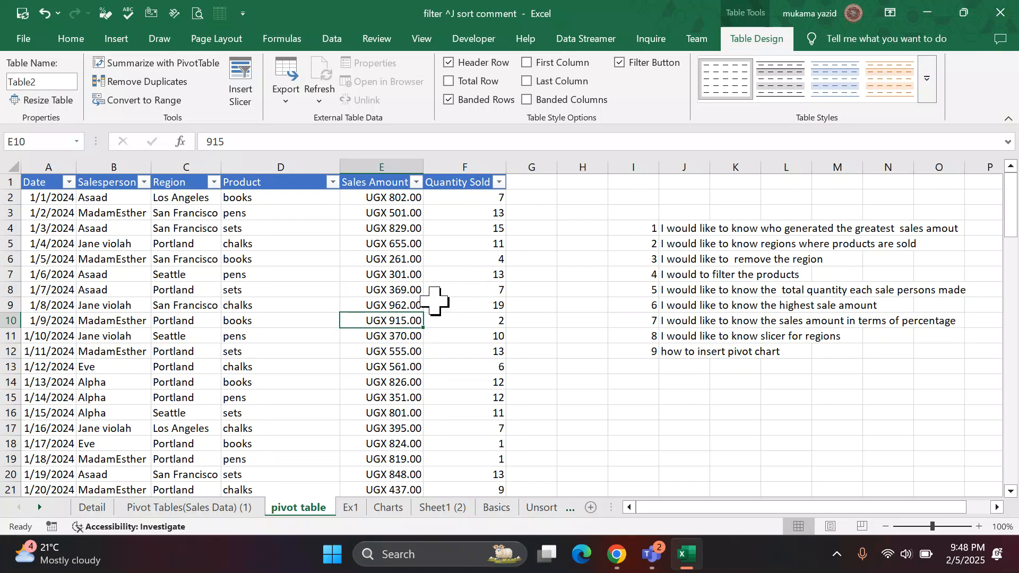
pyautogui.scroll(-10, 436, 289)
pyautogui.scroll(-14, 436, 289)
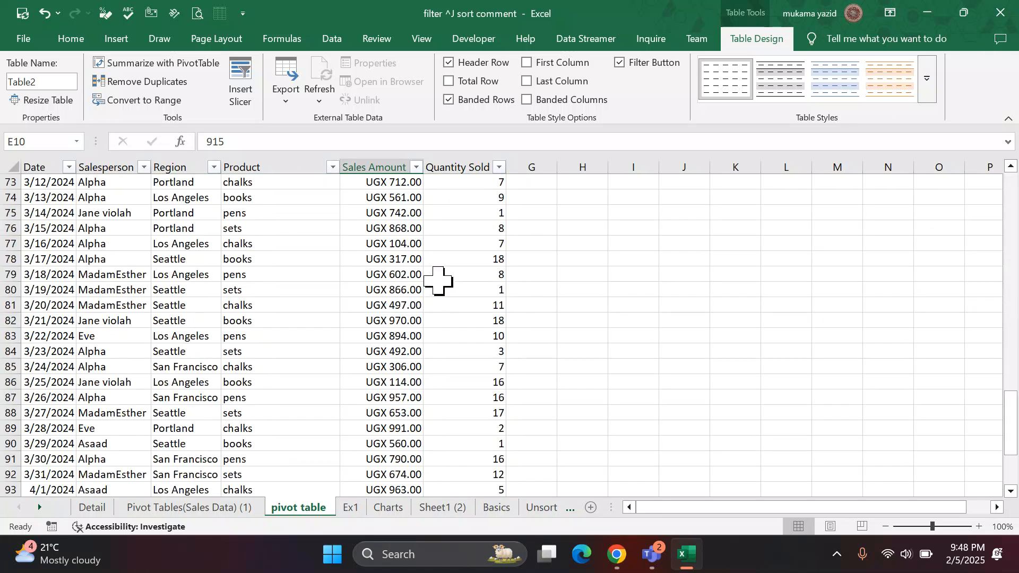
pyautogui.scroll(9, 436, 289)
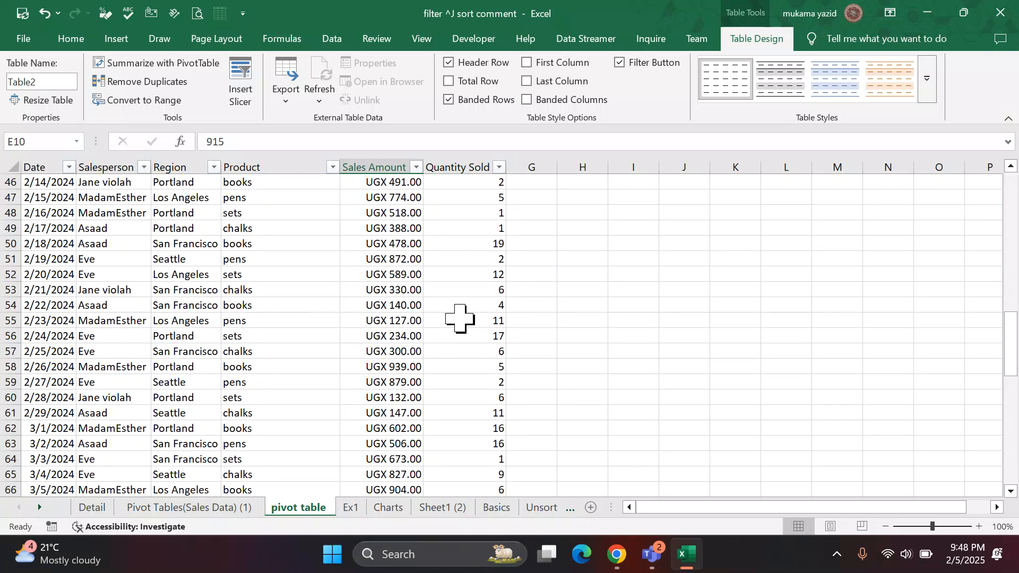
pyautogui.scroll(5, 356, 339)
pyautogui.scroll(10, 356, 340)
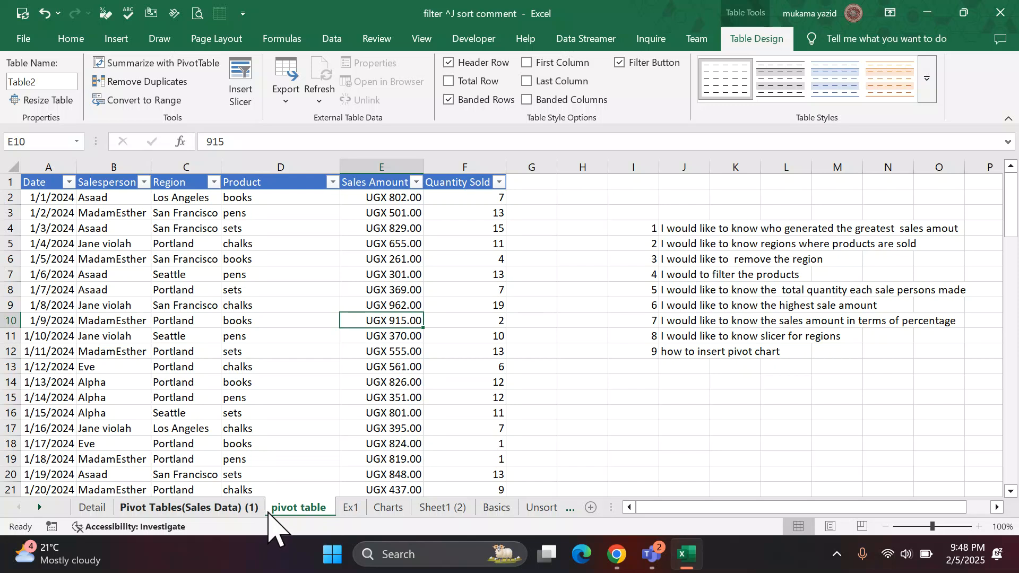
# Rename the "pivot table" worksheet holding the sales table as "source data".
pyautogui.rightClick(291, 509)
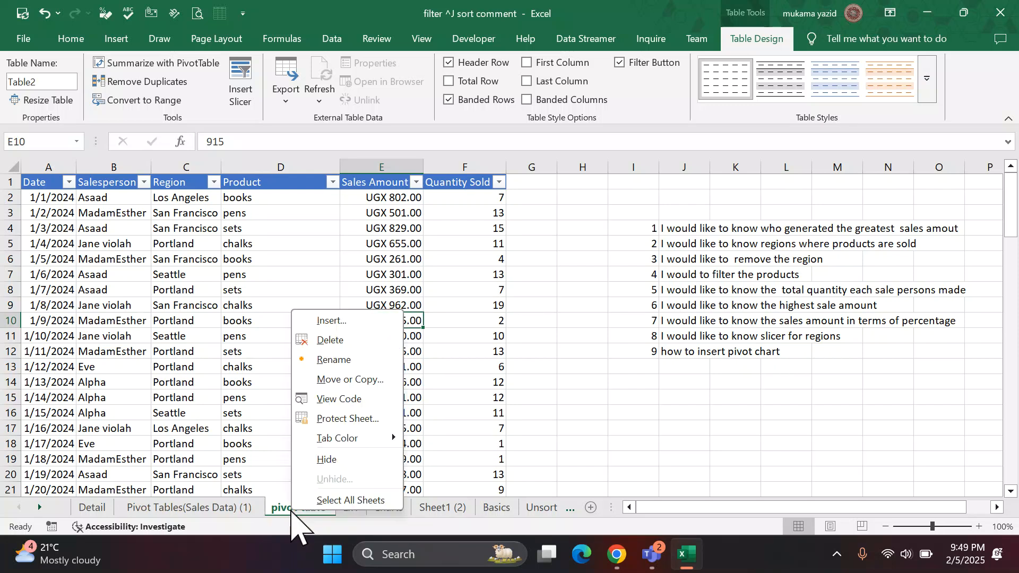
pyautogui.click(328, 357)
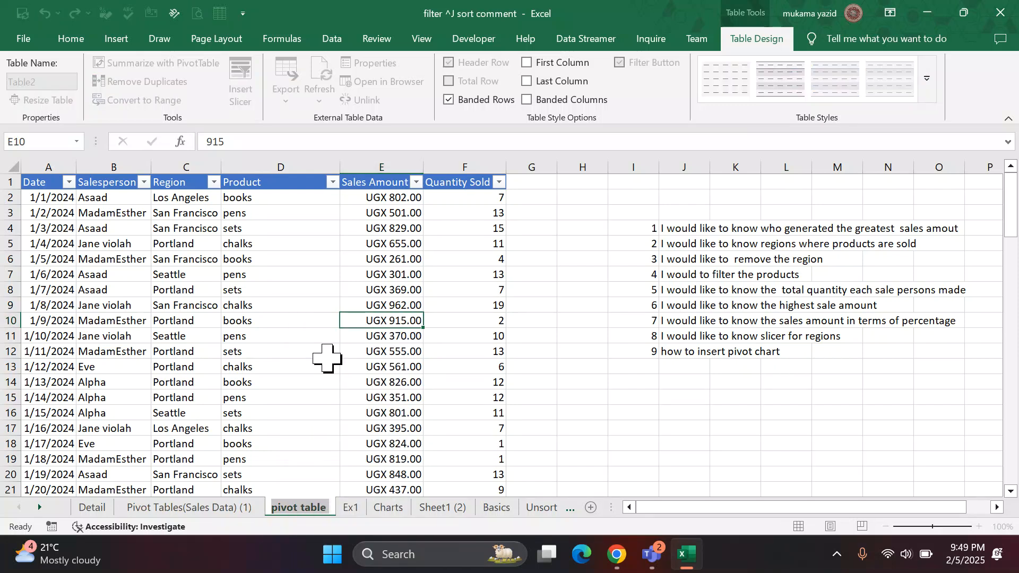
pyautogui.write('so')
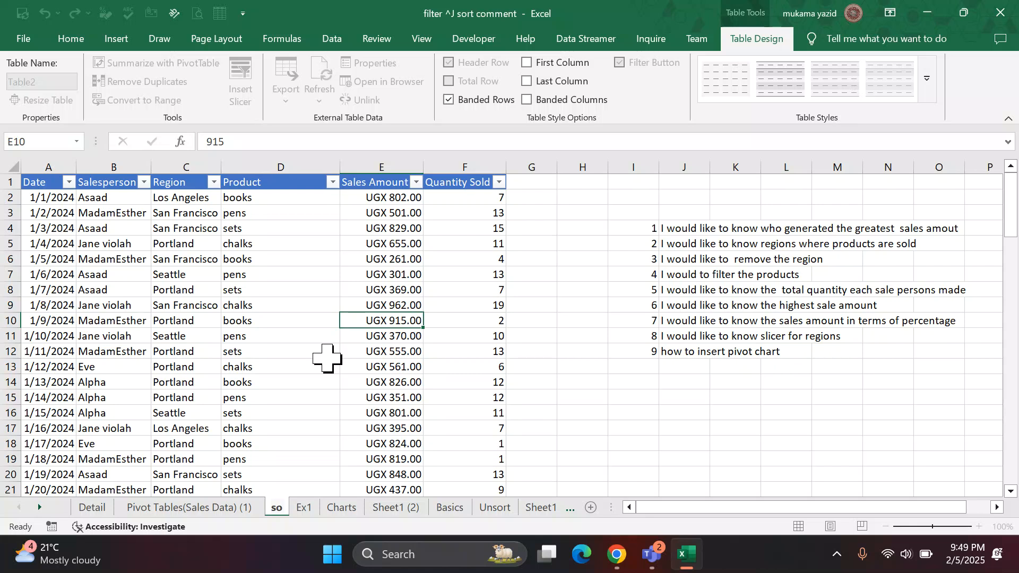
pyautogui.write('urce d')
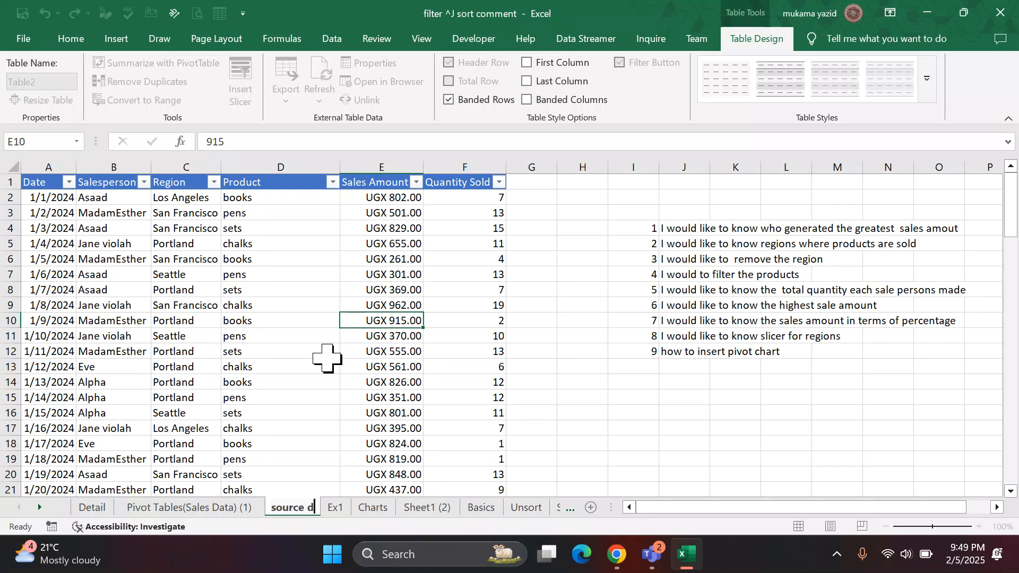
pyautogui.write('ata')
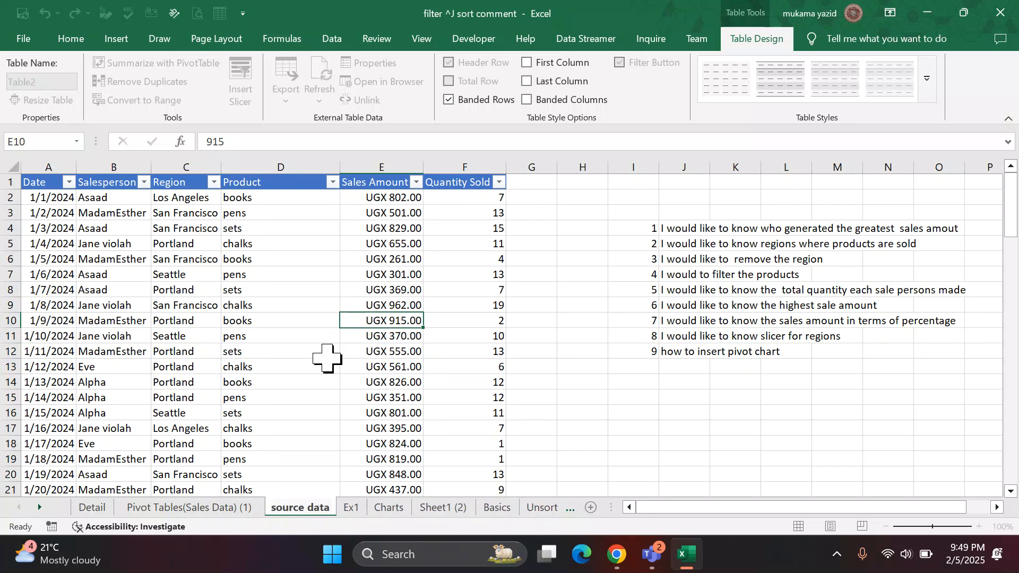
pyautogui.press('Return')
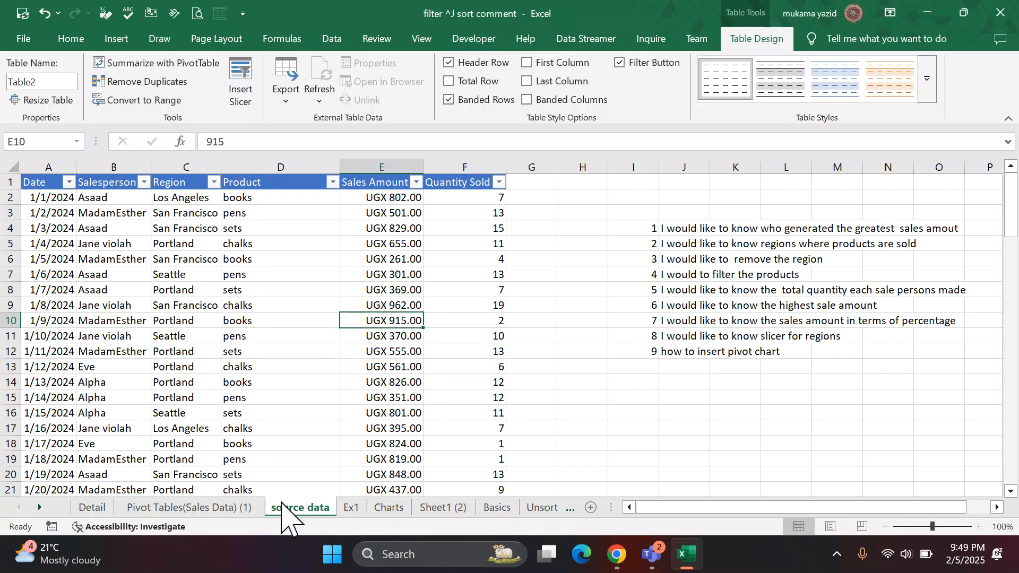
# Rename the "Pivot Tables(Sales Data) (1)" worksheet as "source data2".
pyautogui.rightClick(186, 513)
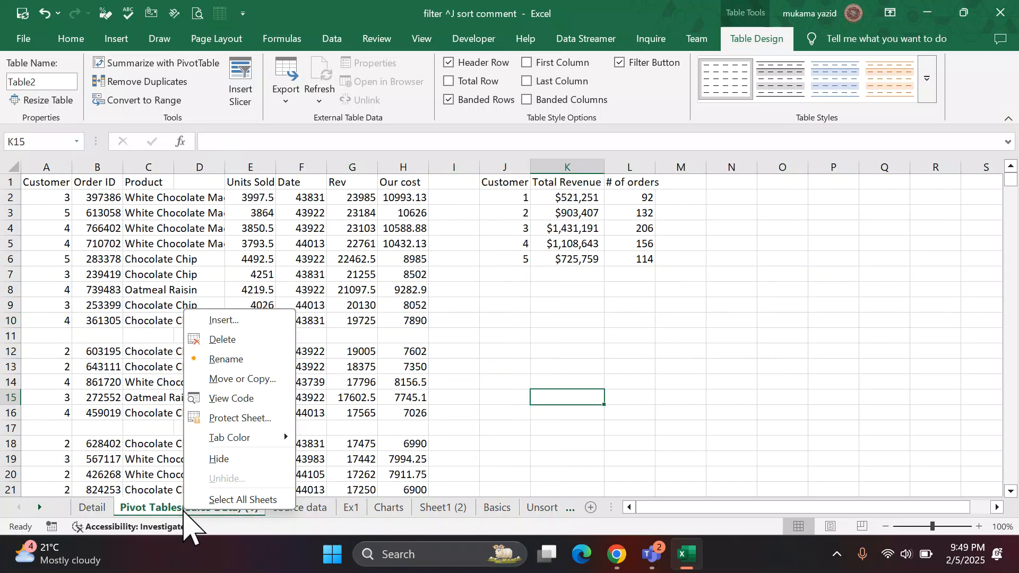
pyautogui.click(243, 361)
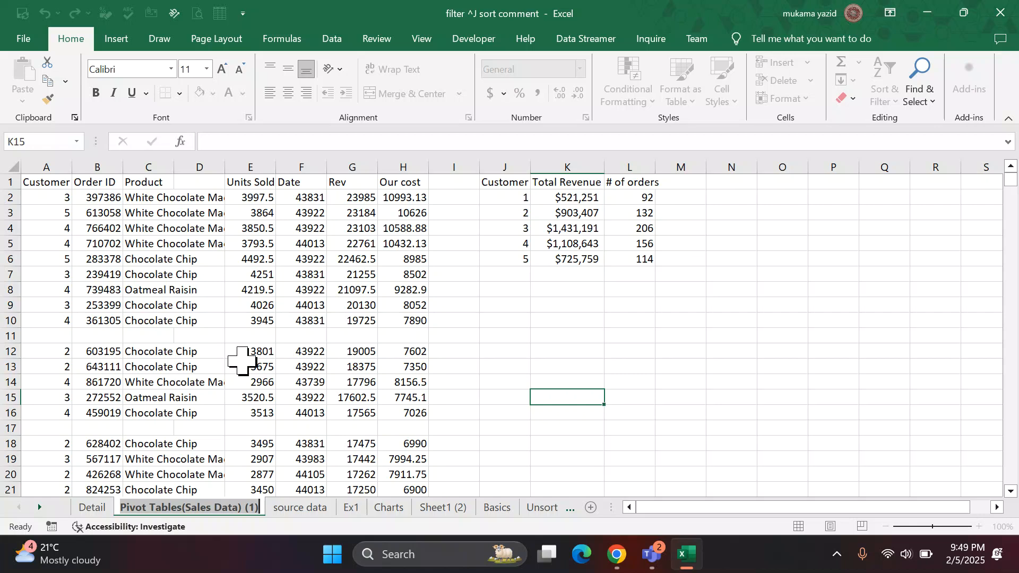
pyautogui.write('sour')
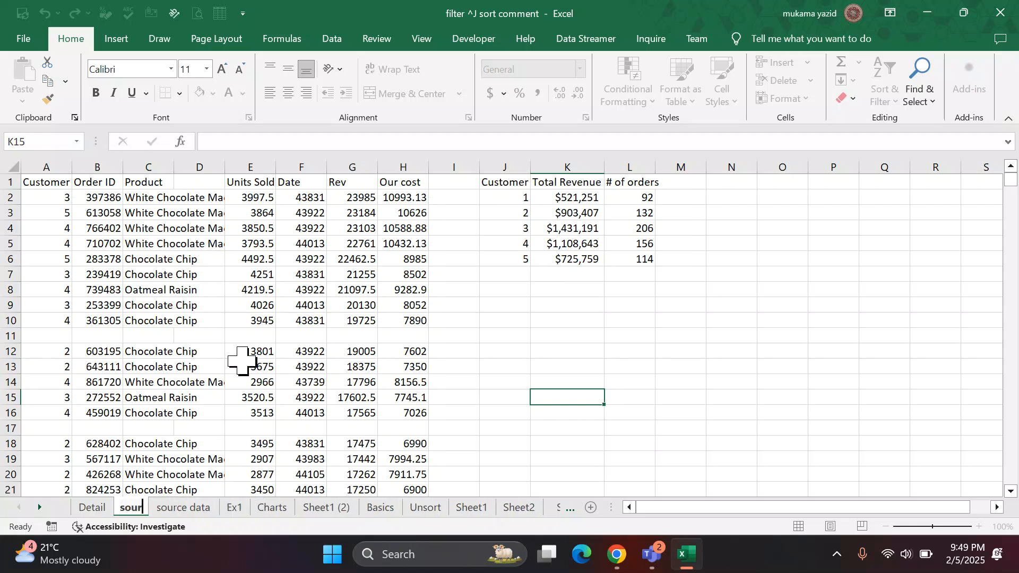
pyautogui.write('ce data')
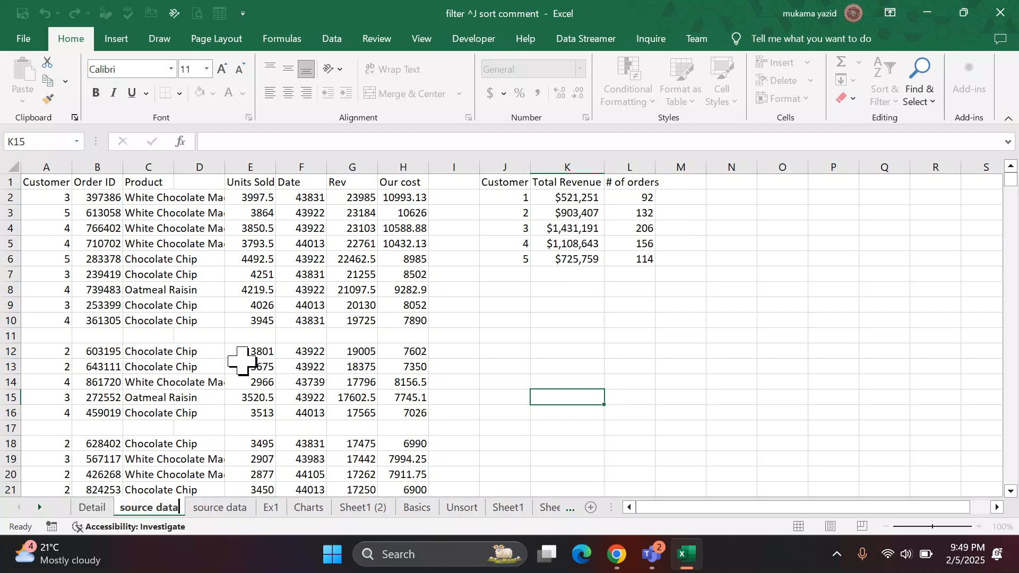
pyautogui.press('BackSpace')
pyautogui.write('2')
pyautogui.press('Return')
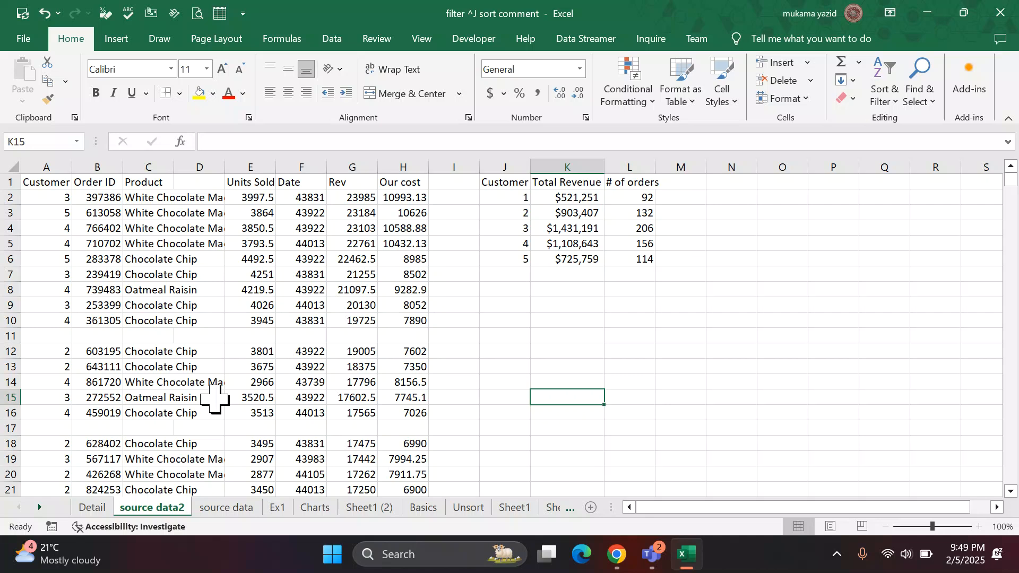
pyautogui.click(532, 383)
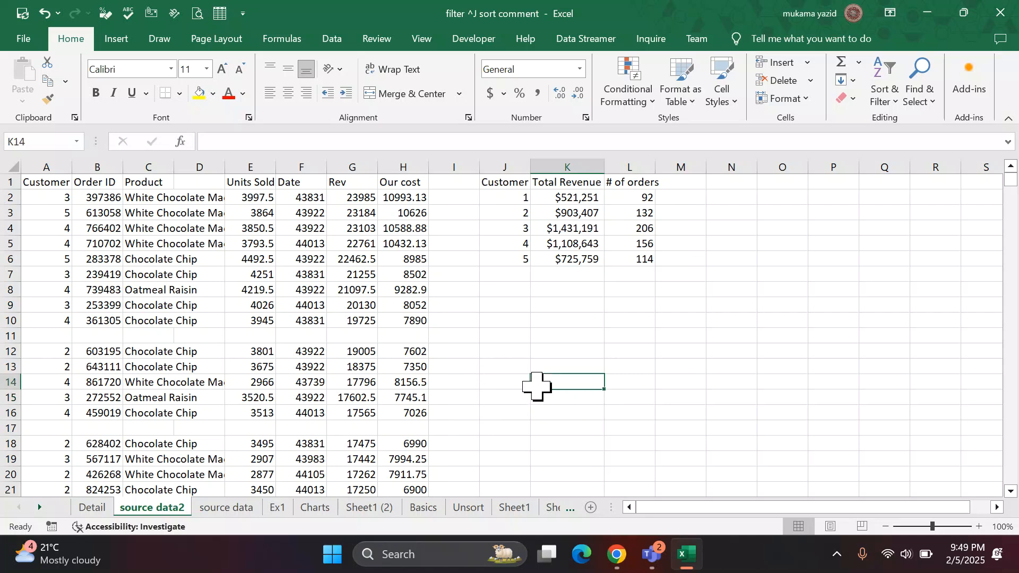
# Create a PivotTable from Table2 on the source data sheet, placing it on a new worksheet.
pyautogui.click(216, 506)
pyautogui.scroll(-6, 281, 413)
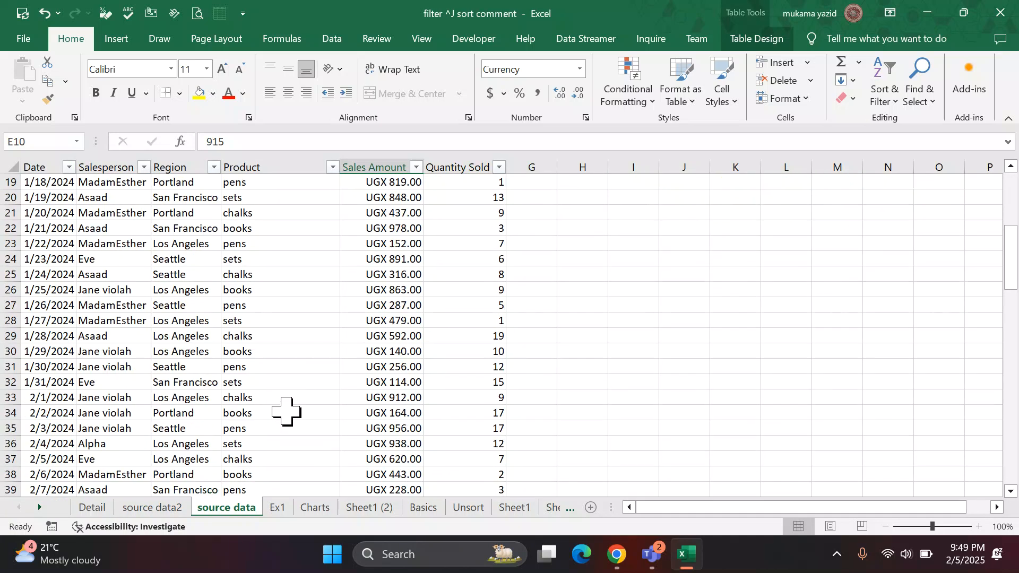
pyautogui.scroll(6, 286, 411)
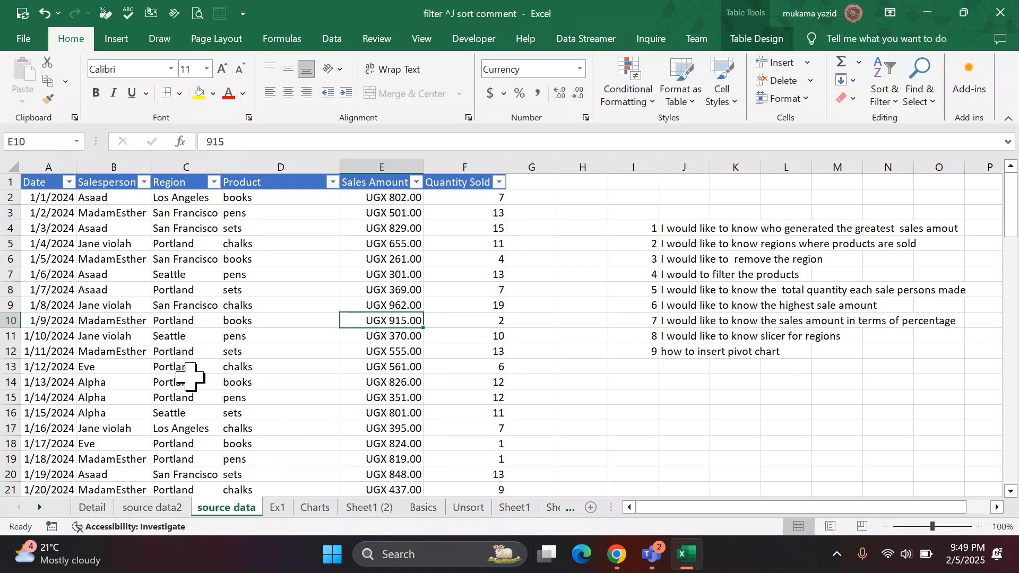
pyautogui.click(260, 335)
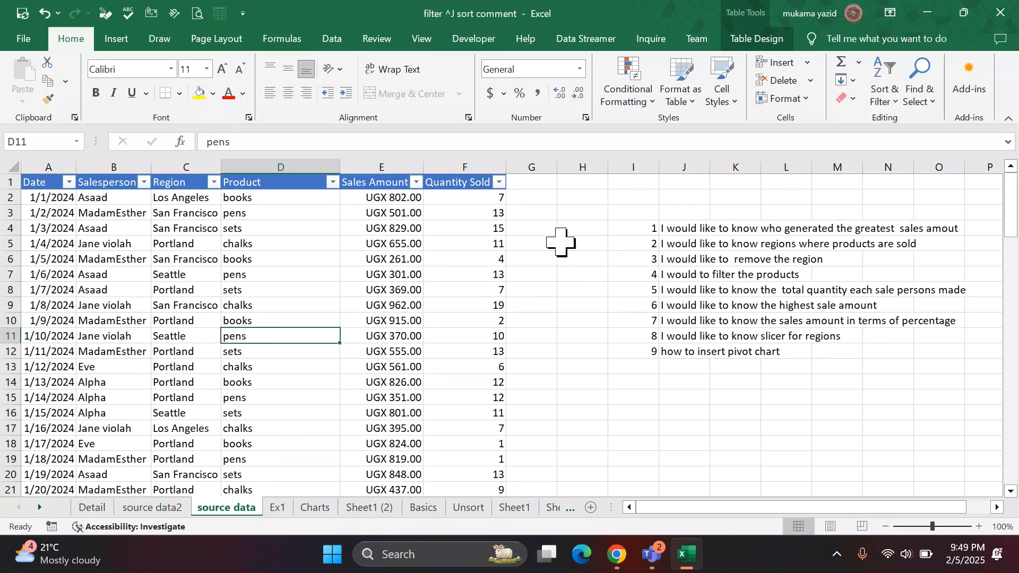
pyautogui.click(115, 41)
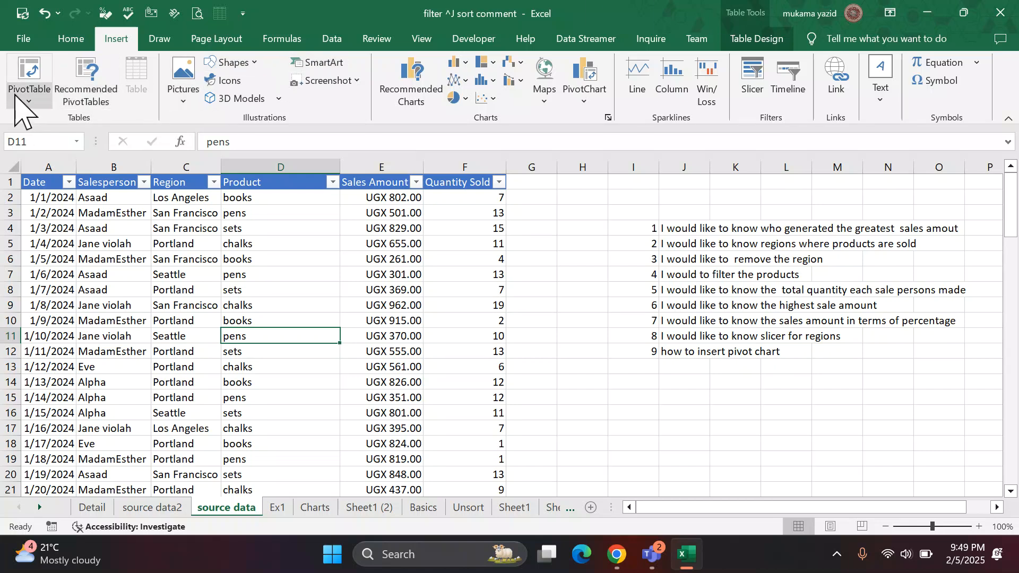
pyautogui.click(26, 86)
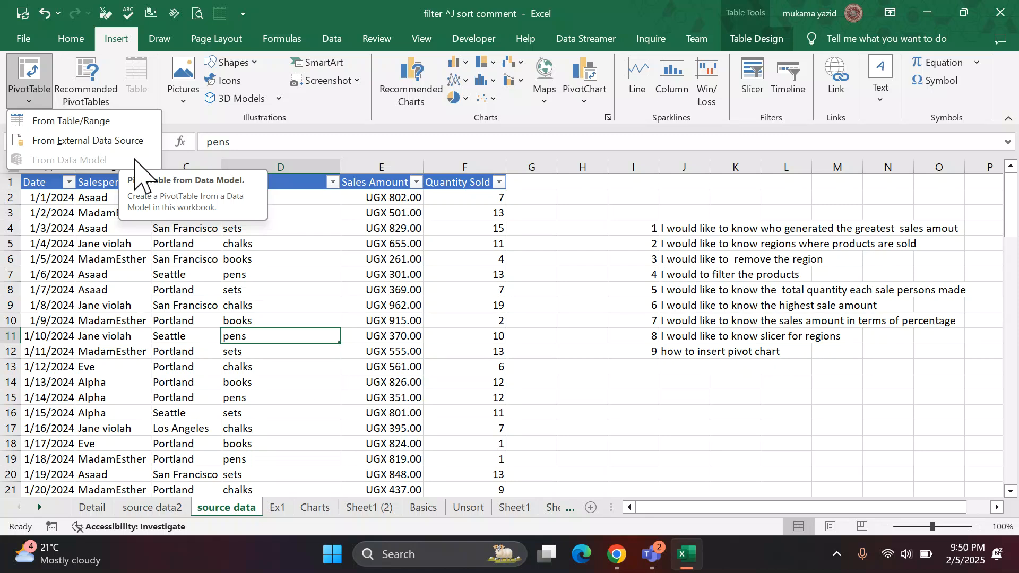
pyautogui.click(87, 123)
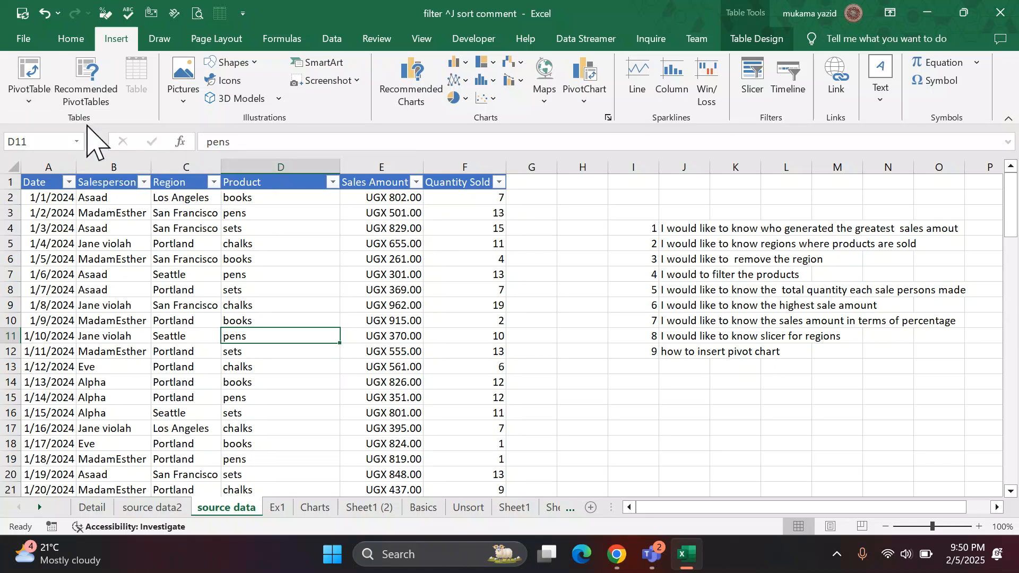
pyautogui.click(566, 110)
pyautogui.click(276, 288)
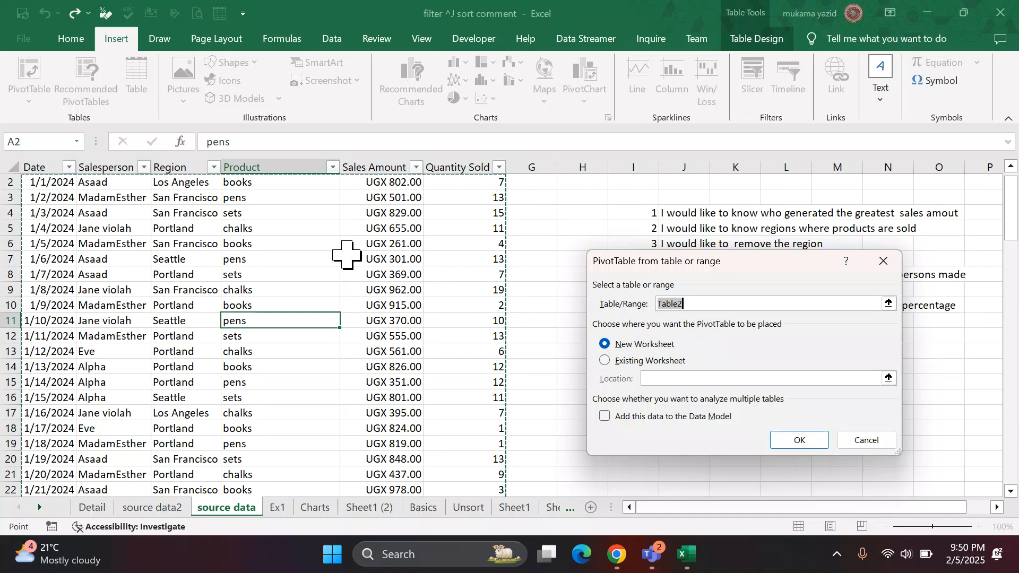
pyautogui.scroll(1, 346, 255)
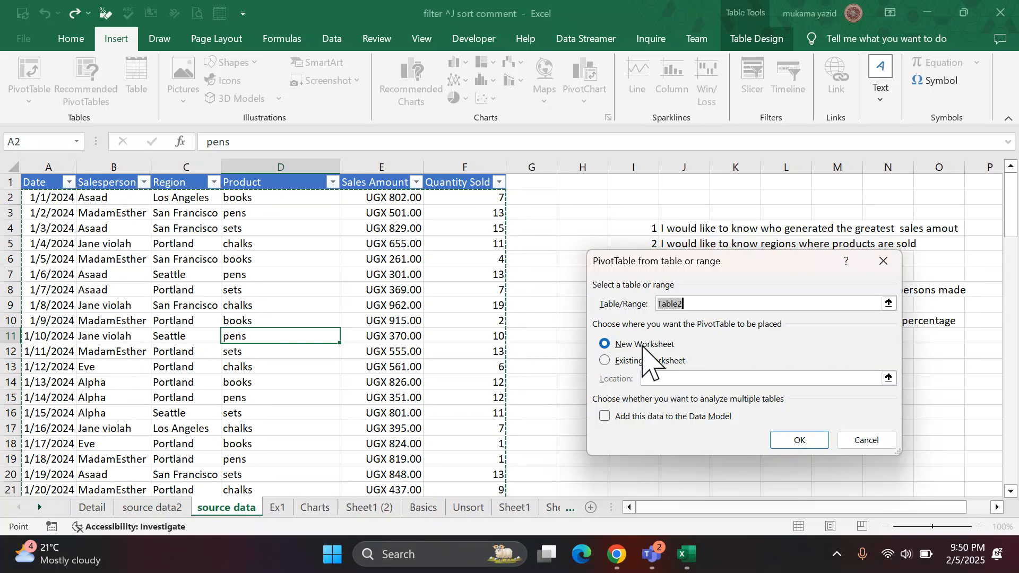
pyautogui.click(809, 444)
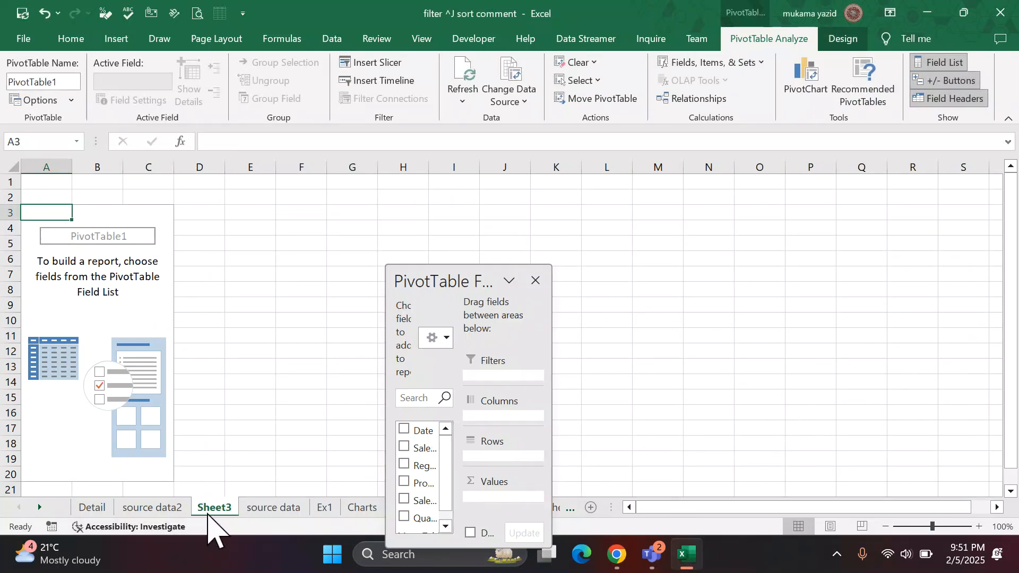
# Rename the new PivotTable worksheet as "pivot table".
pyautogui.rightClick(215, 511)
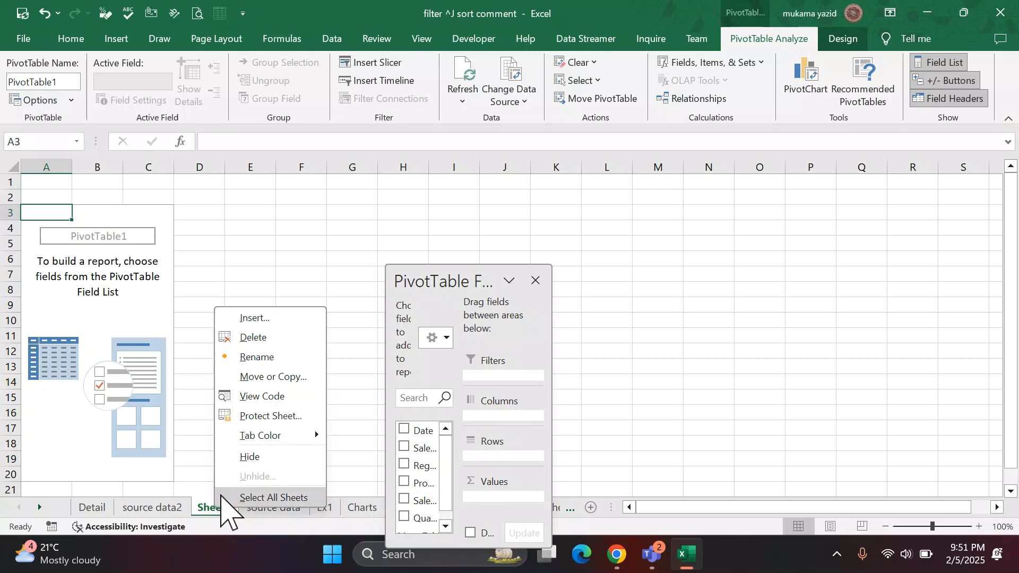
pyautogui.click(258, 361)
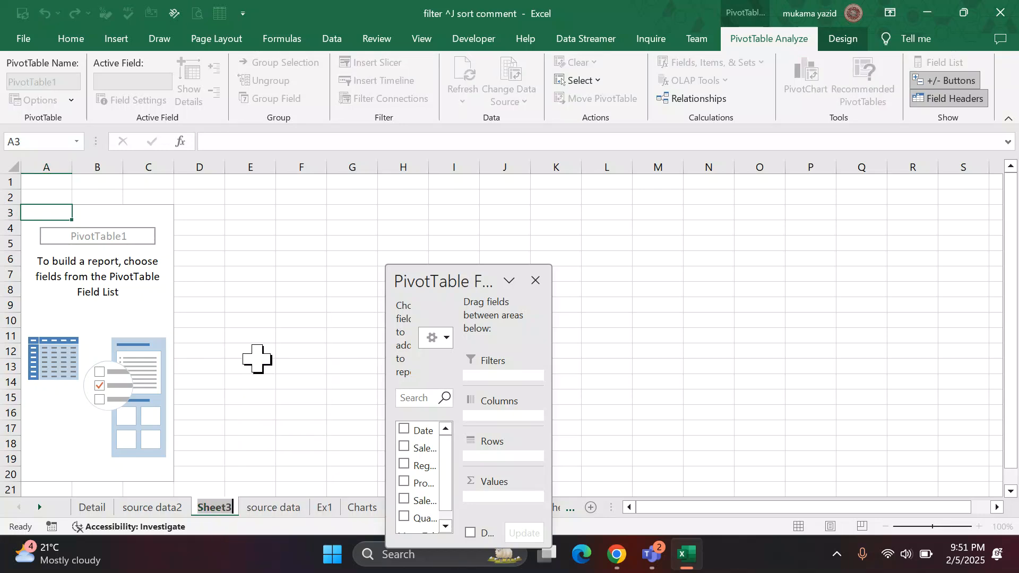
pyautogui.write('p')
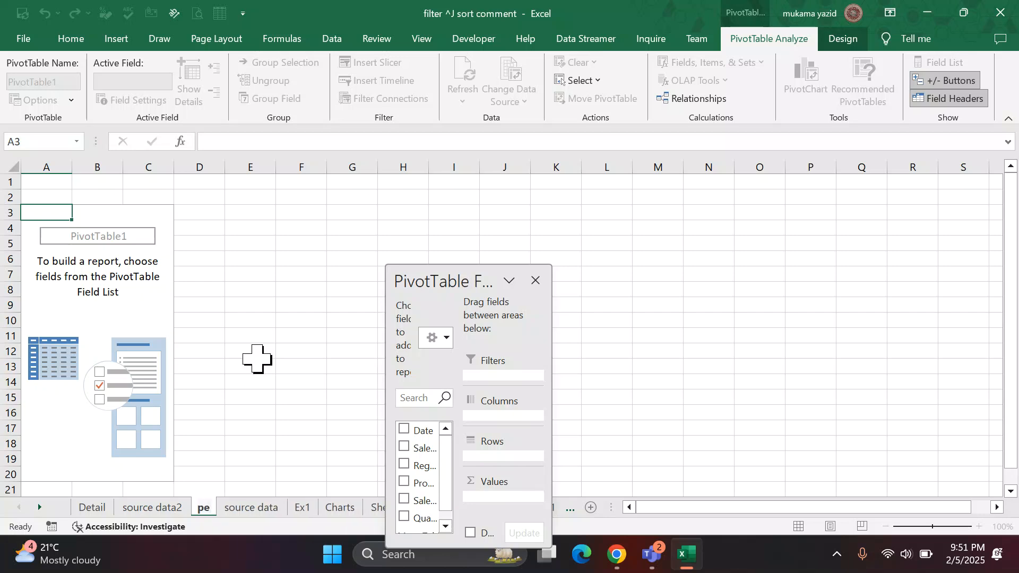
pyautogui.write('ivo')
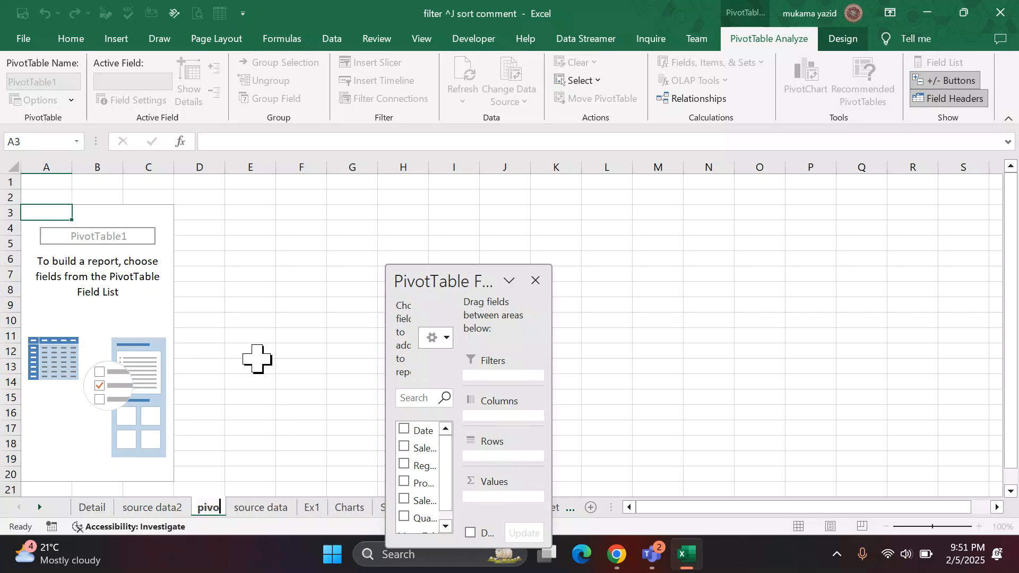
pyautogui.write('t table')
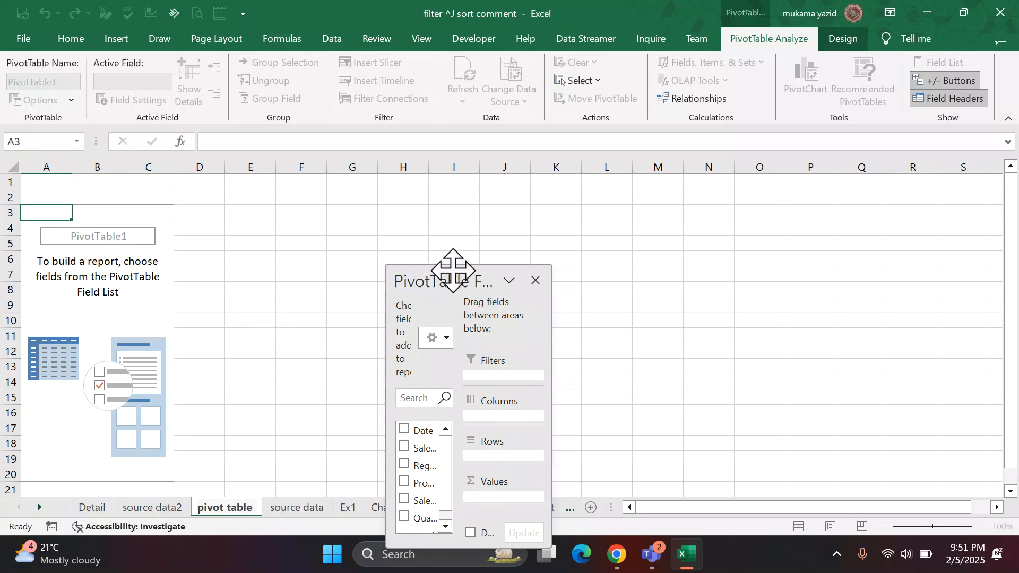
# Float the PivotTable Fields pane over columns L to R and widen it enough for the full field names.
pyautogui.moveTo(461, 267); pyautogui.dragTo(902, 214)
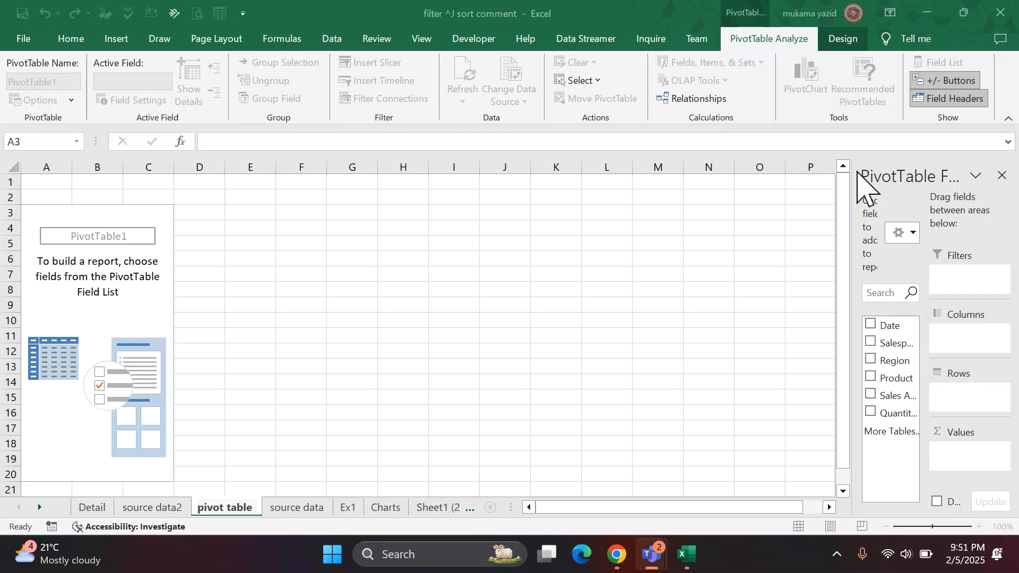
pyautogui.moveTo(869, 186); pyautogui.dragTo(690, 196)
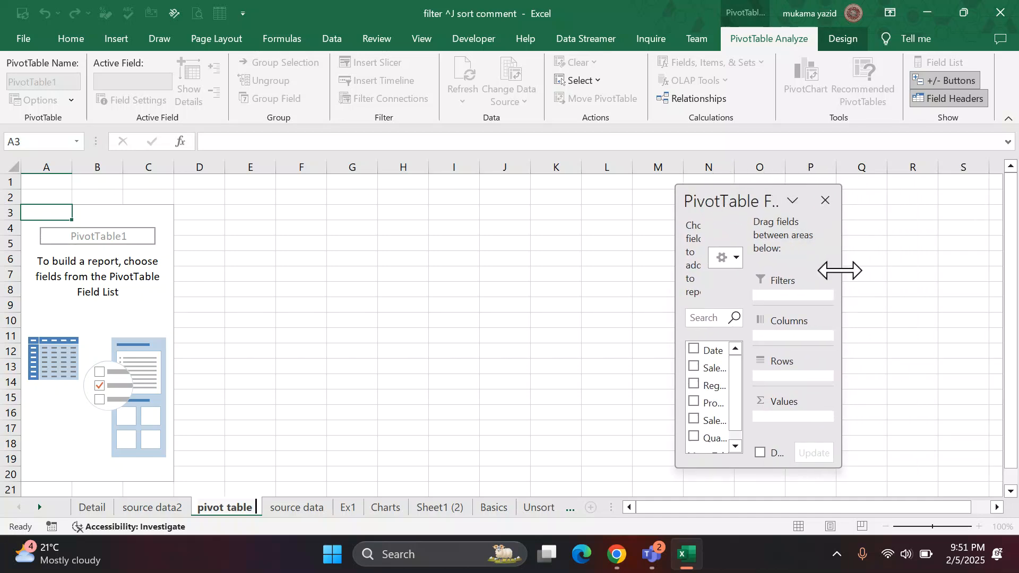
pyautogui.moveTo(840, 270); pyautogui.dragTo(915, 268)
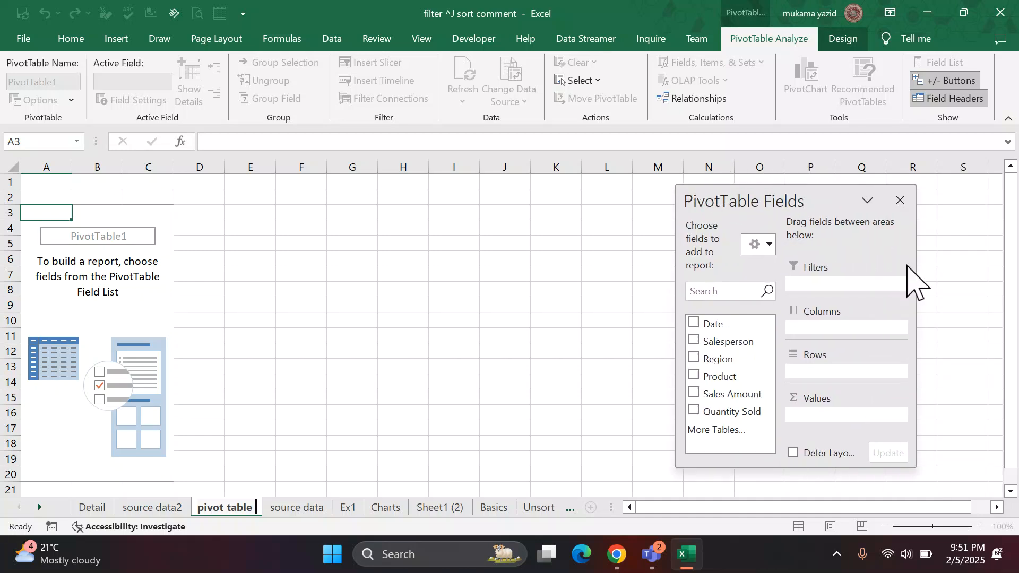
pyautogui.moveTo(675, 288); pyautogui.dragTo(587, 288)
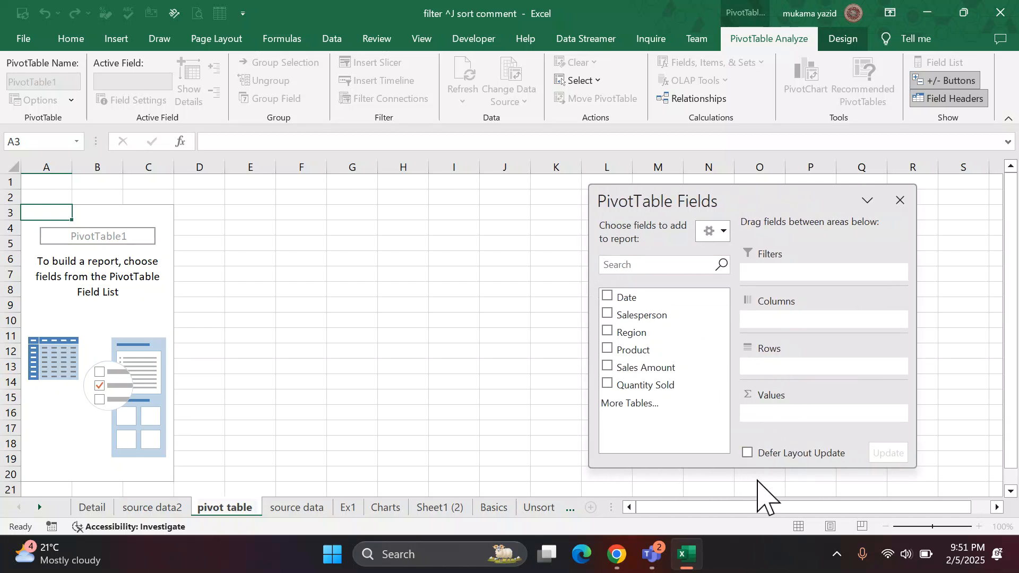
pyautogui.click(755, 472)
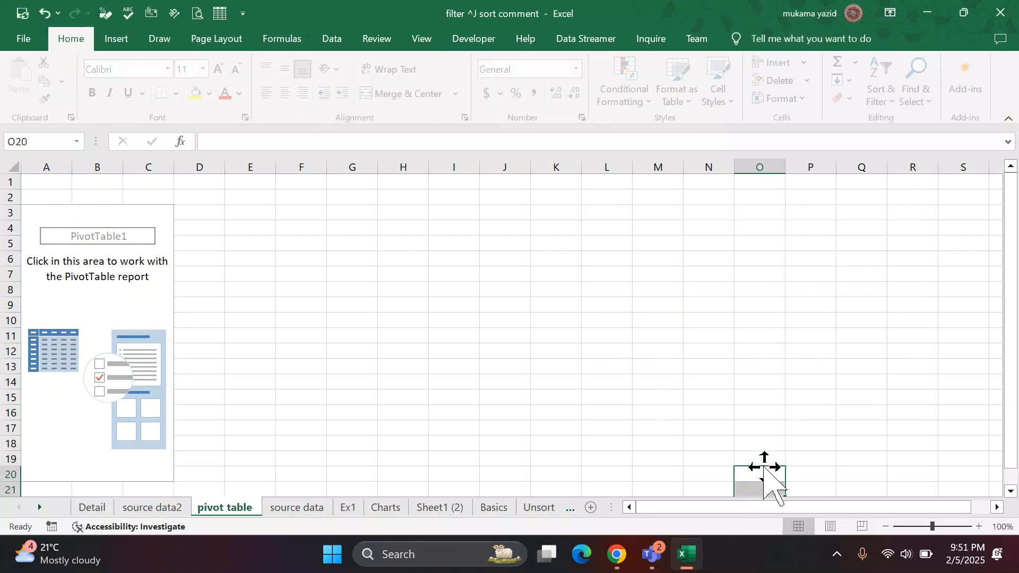
# Select a cell inside the empty PivotTable and close its PivotTable Fields pane.
pyautogui.click(85, 307)
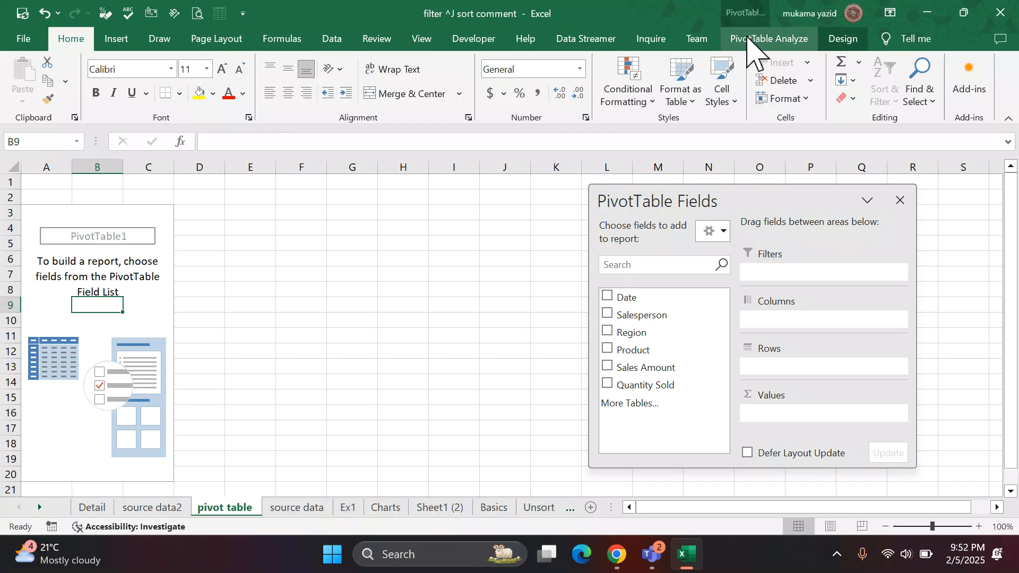
pyautogui.click(384, 334)
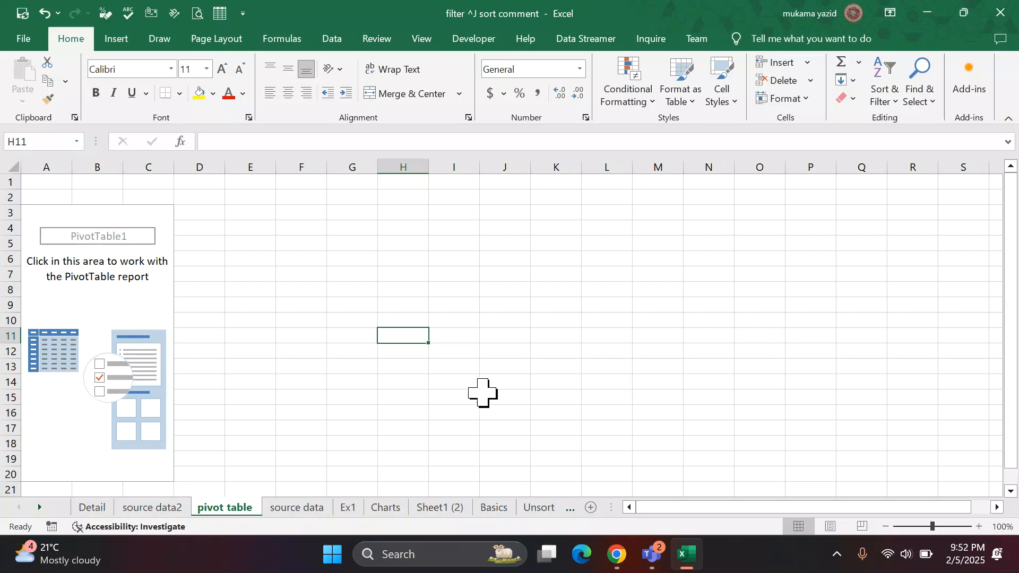
pyautogui.click(146, 310)
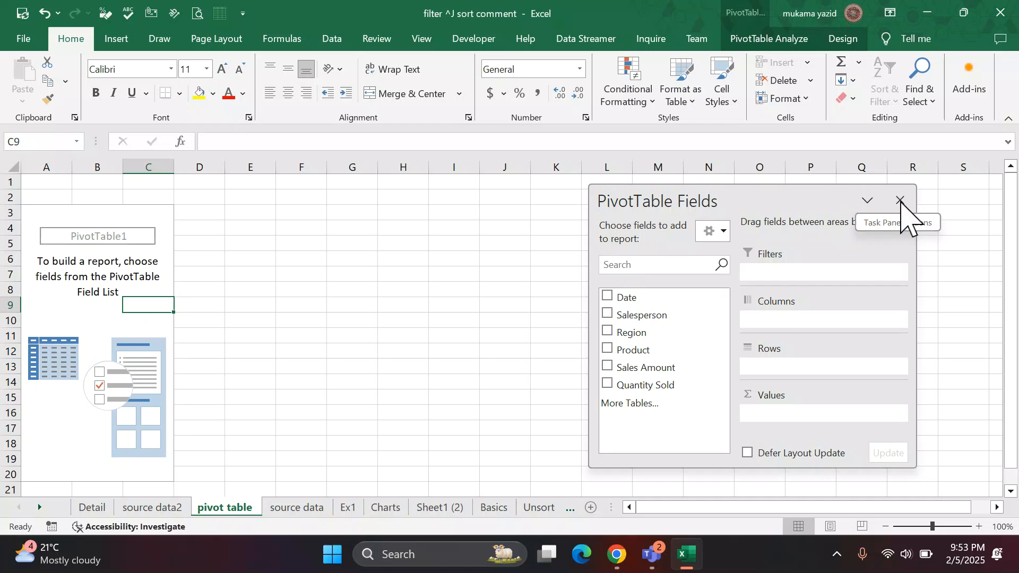
pyautogui.click(901, 201)
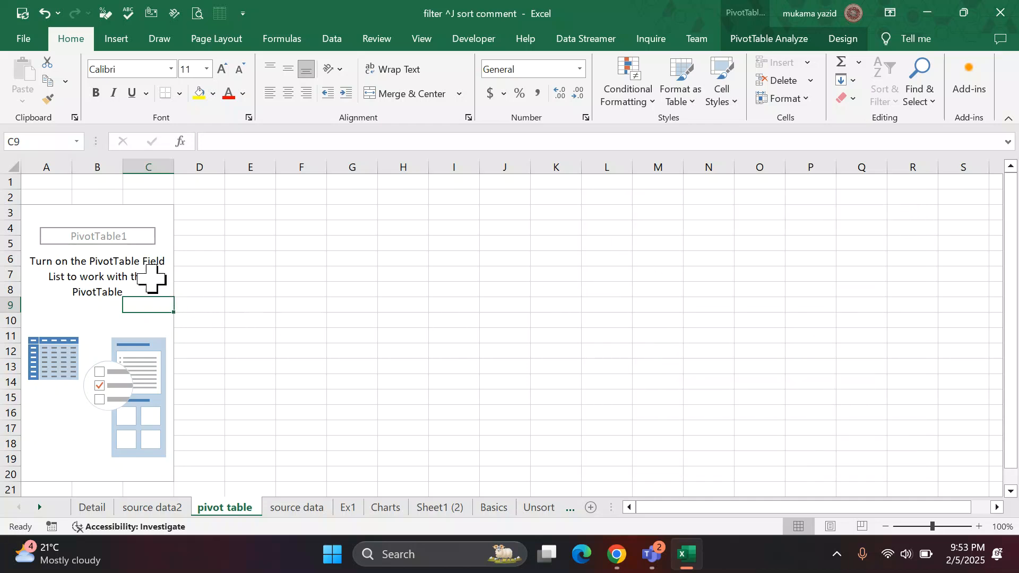
# Select cell C9 inside the empty PivotTable and show its PivotTable Fields pane again.
pyautogui.click(150, 261)
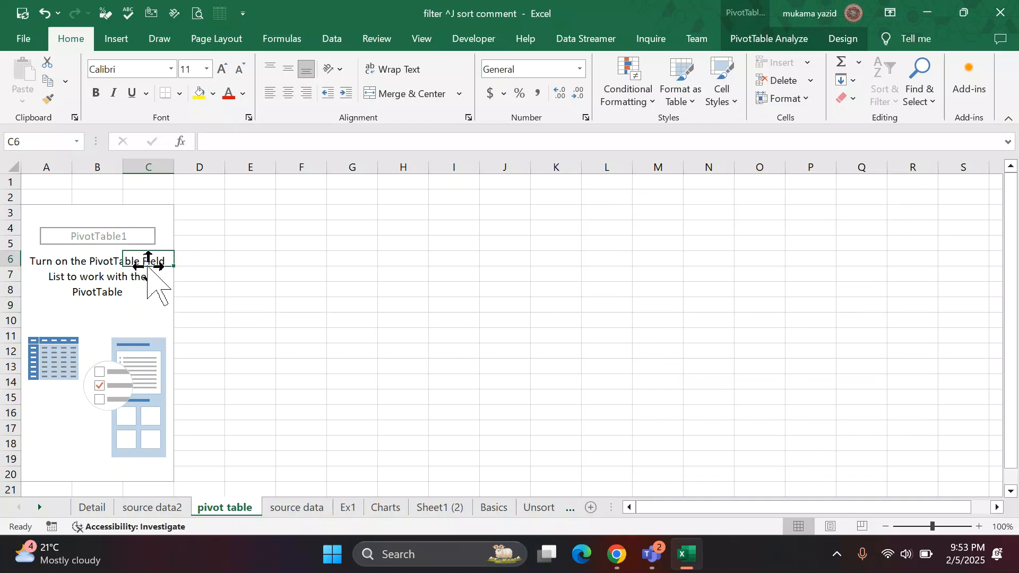
pyautogui.click(112, 322)
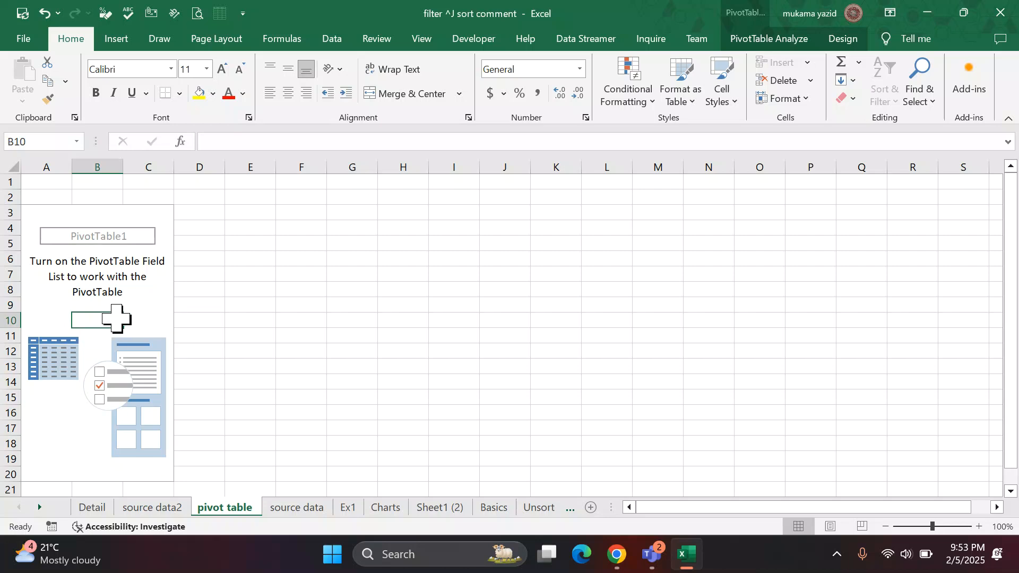
pyautogui.click(134, 303)
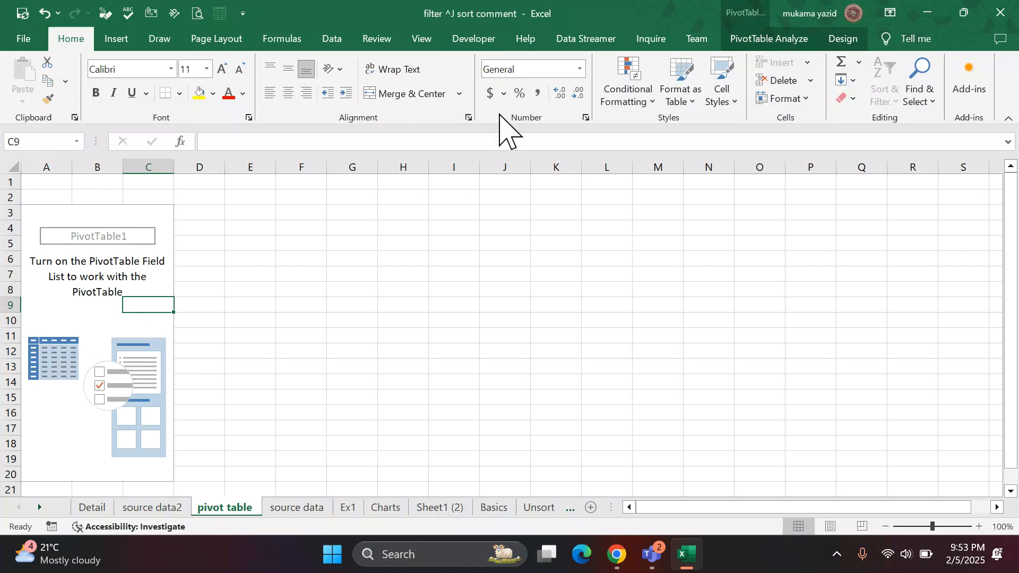
pyautogui.click(758, 39)
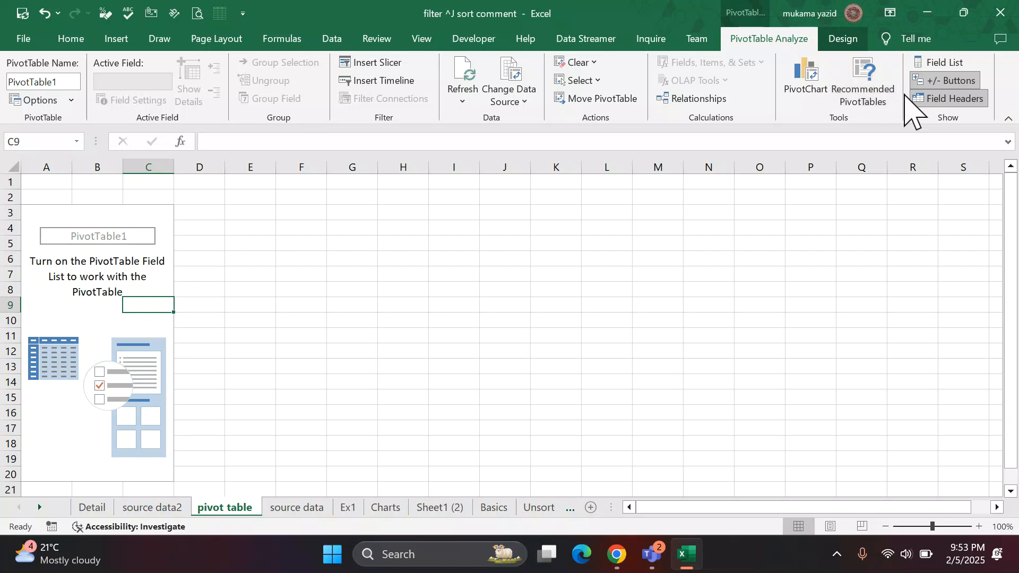
pyautogui.click(944, 64)
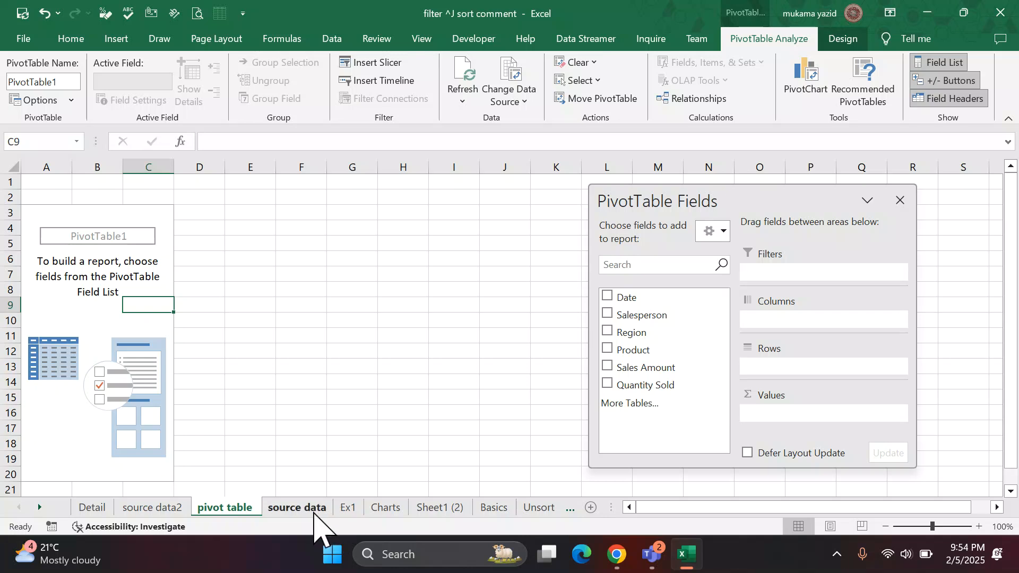
# Compare the column headers and questions on the source data sheet with the fields listed on the pivot table sheet.
pyautogui.click(297, 508)
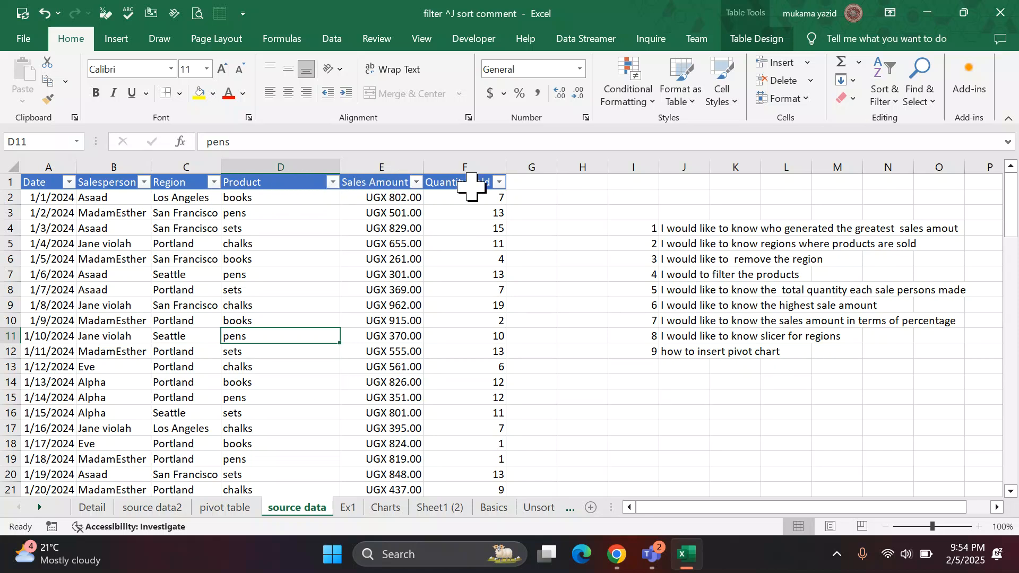
pyautogui.click(229, 508)
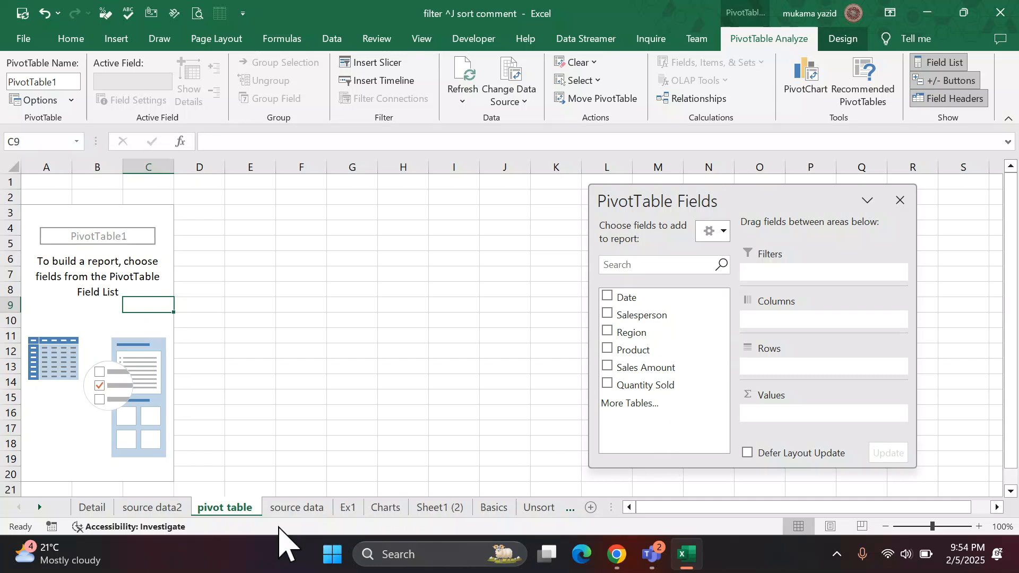
pyautogui.click(293, 508)
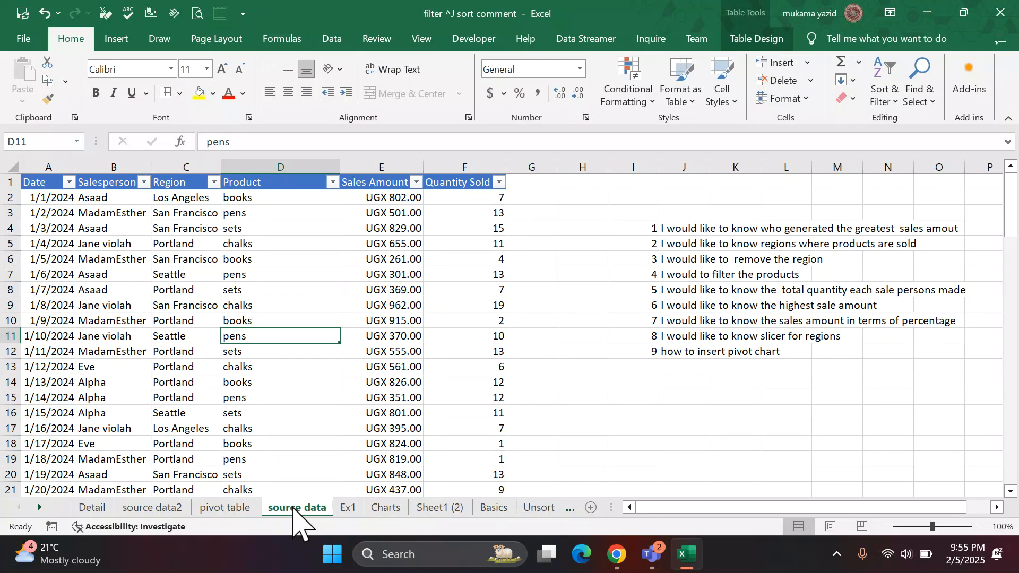
pyautogui.click(241, 514)
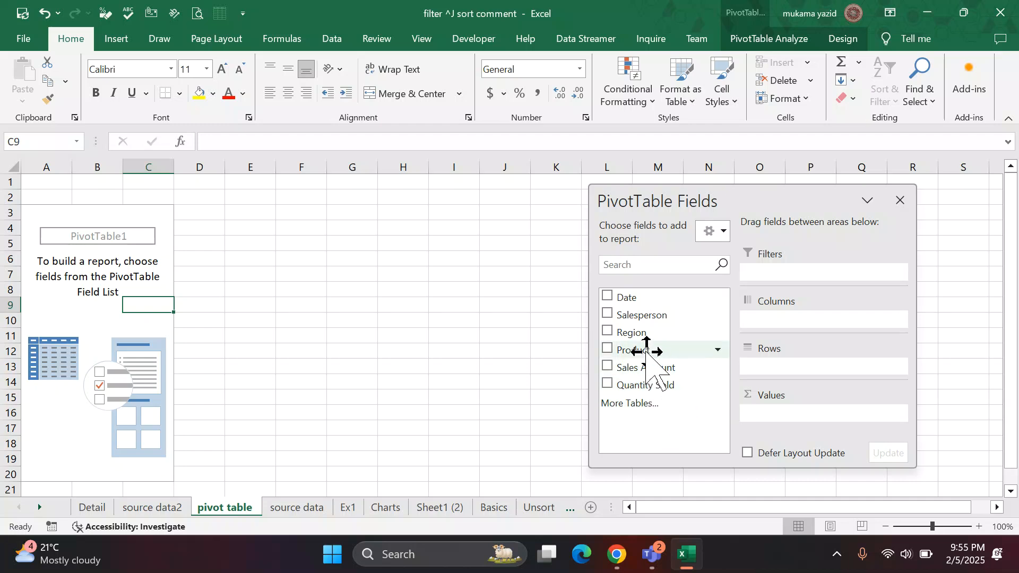
pyautogui.click(296, 508)
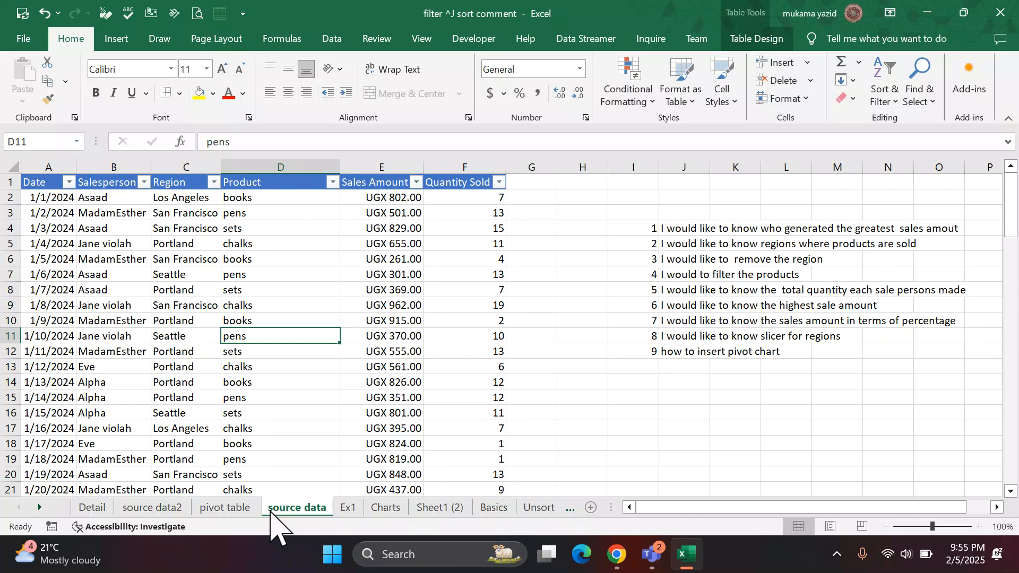
pyautogui.click(236, 509)
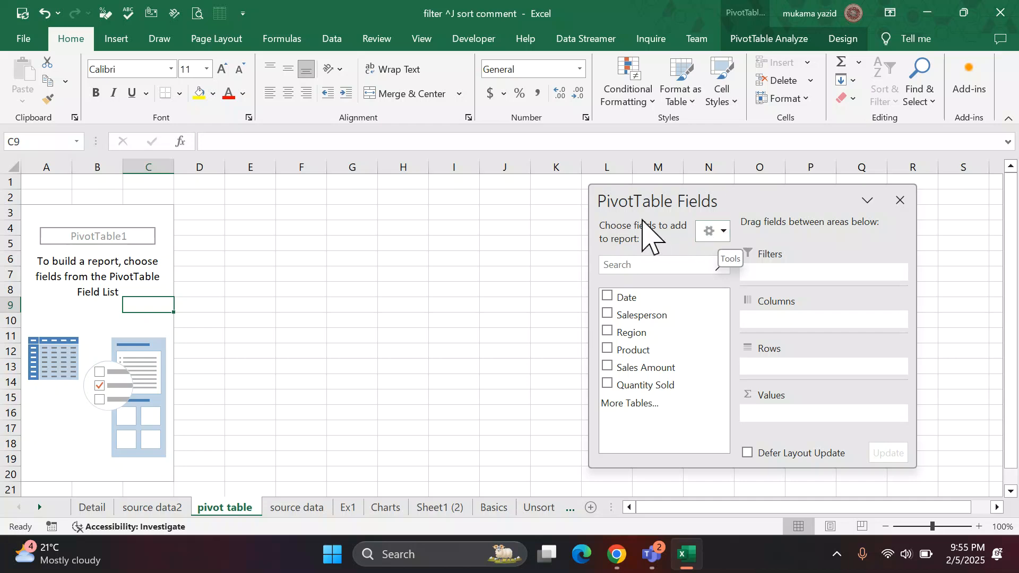
# Move the PivotTable Fields pane over columns G to L and set its layout to Fields Section and Areas Section Stacked.
pyautogui.moveTo(649, 192); pyautogui.dragTo(380, 183)
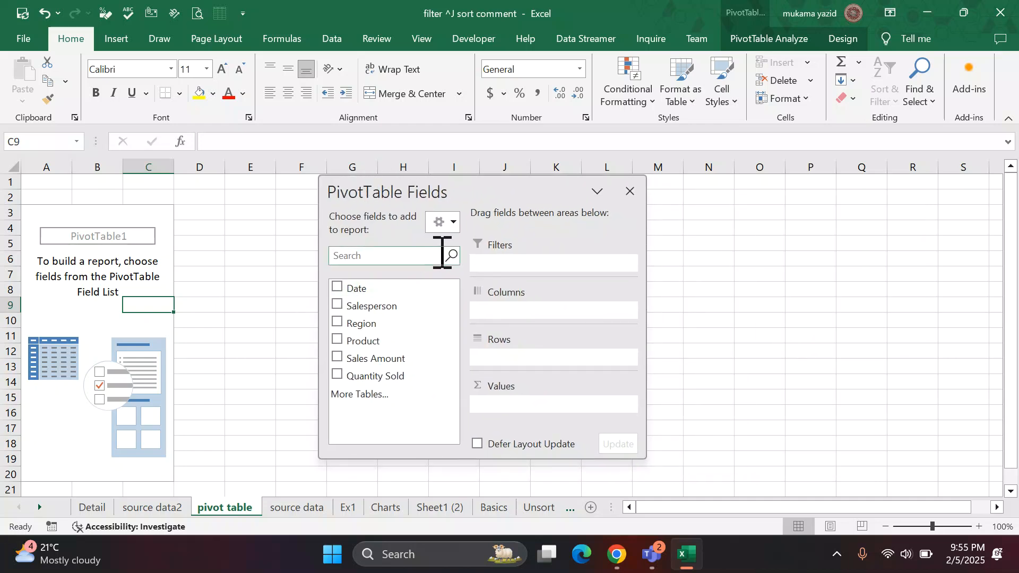
pyautogui.click(454, 222)
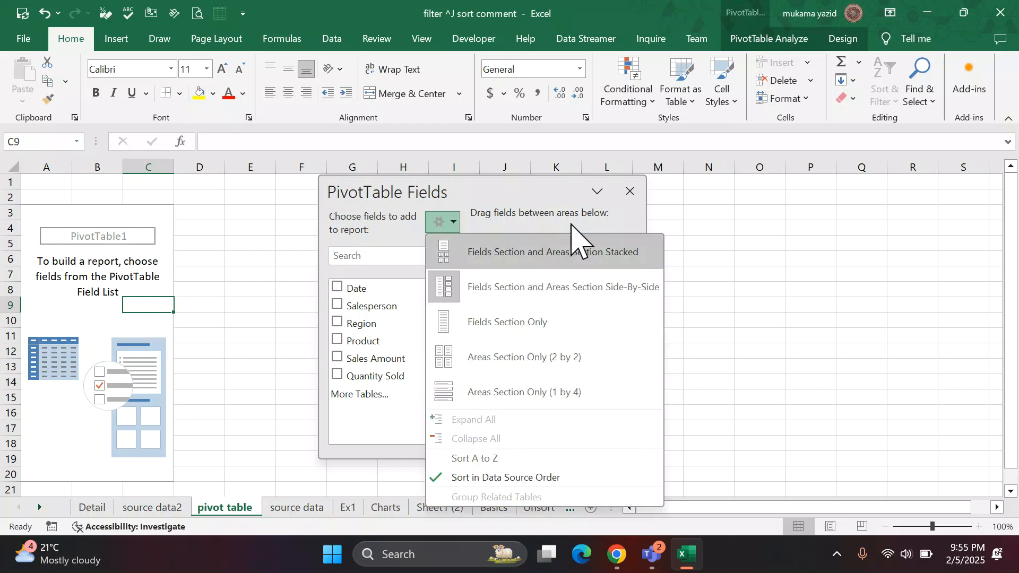
pyautogui.click(711, 265)
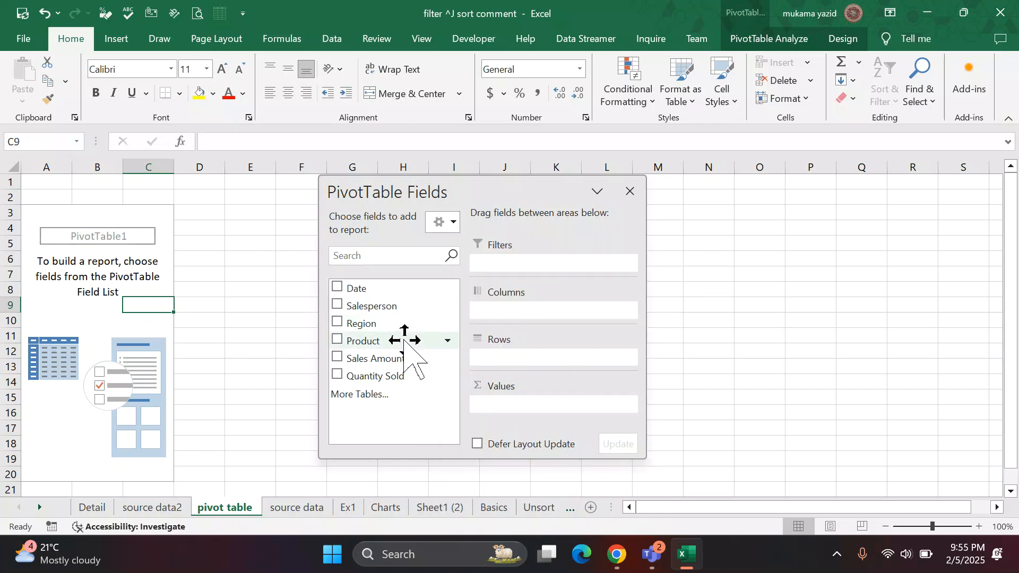
pyautogui.click(444, 221)
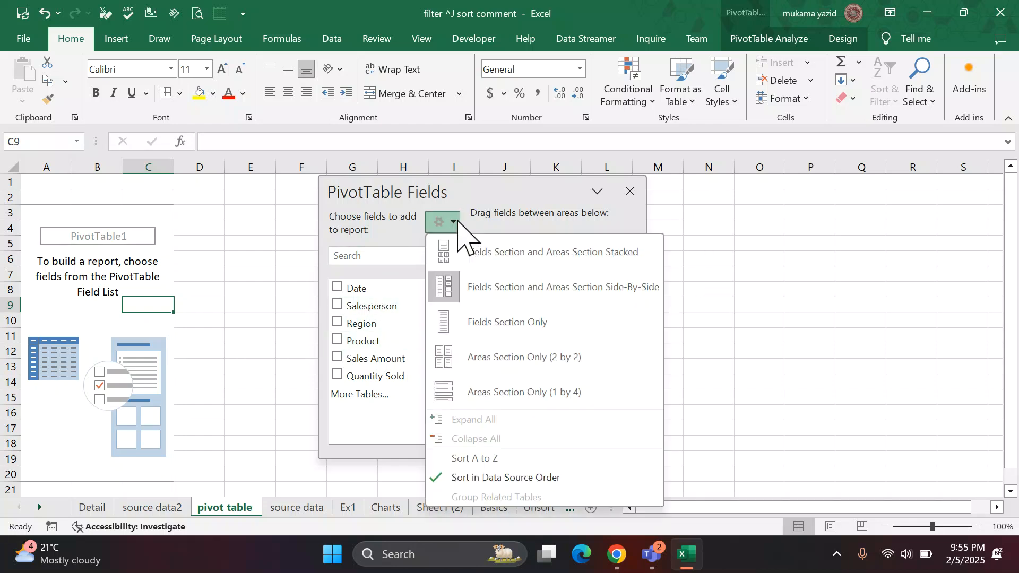
pyautogui.click(463, 260)
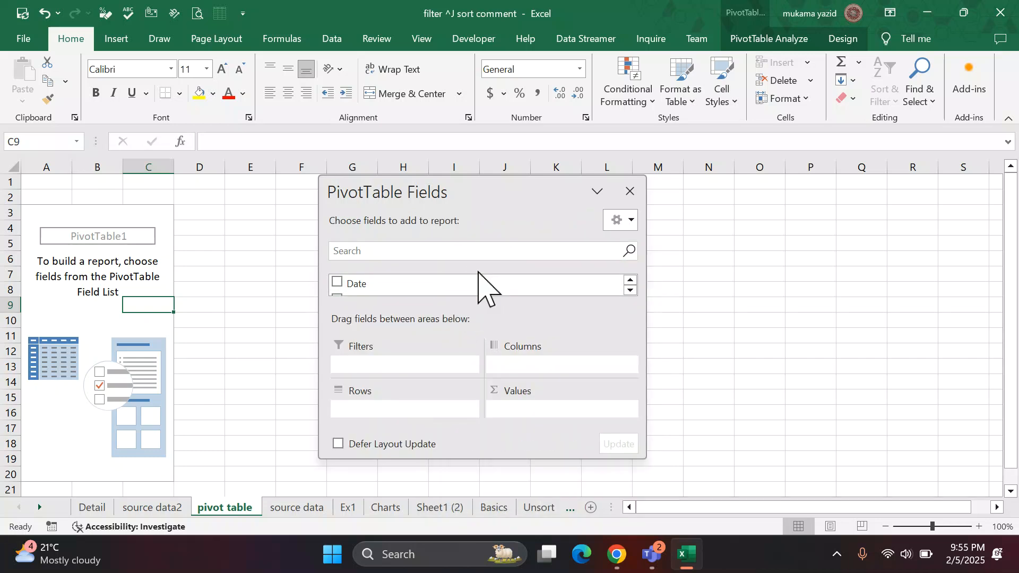
pyautogui.scroll(-1, 491, 284)
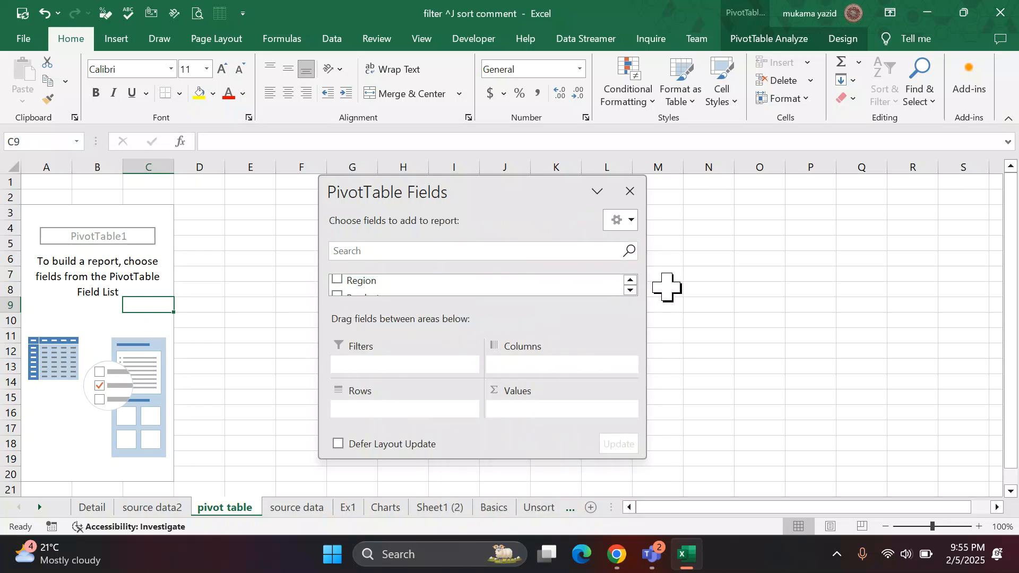
pyautogui.click(631, 291)
pyautogui.click(630, 291)
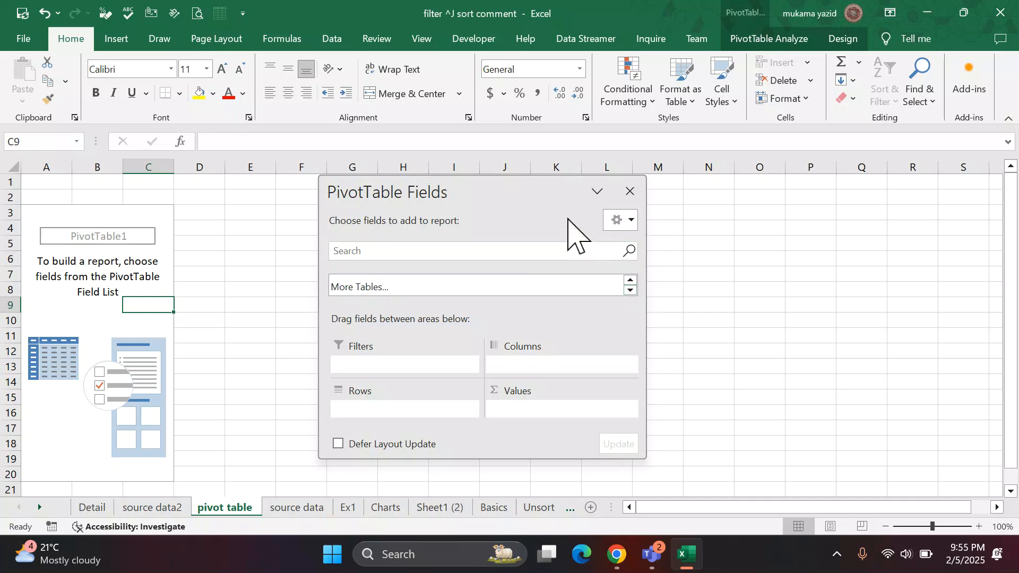
# Dock the floating PivotTable Fields pane beside the worksheet and bring its first fields back into view.
pyautogui.moveTo(550, 195); pyautogui.dragTo(910, 196)
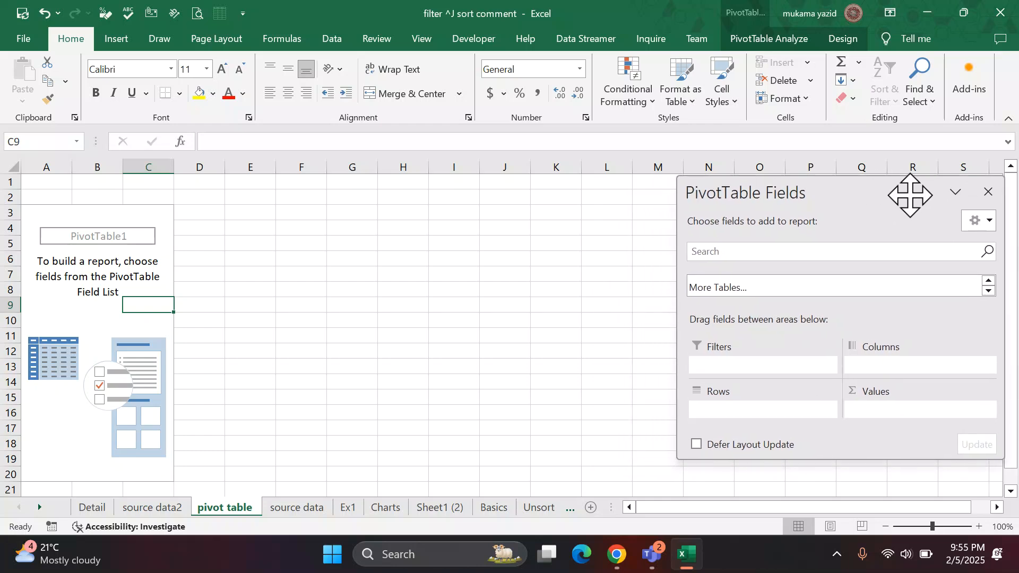
pyautogui.doubleClick(693, 191)
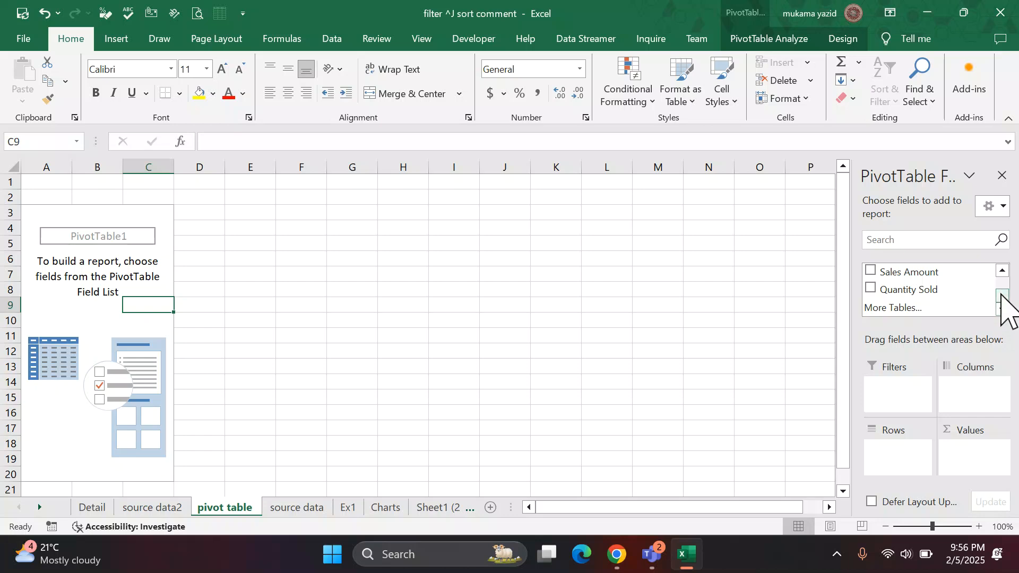
pyautogui.click(1002, 271)
pyautogui.click(1002, 271)
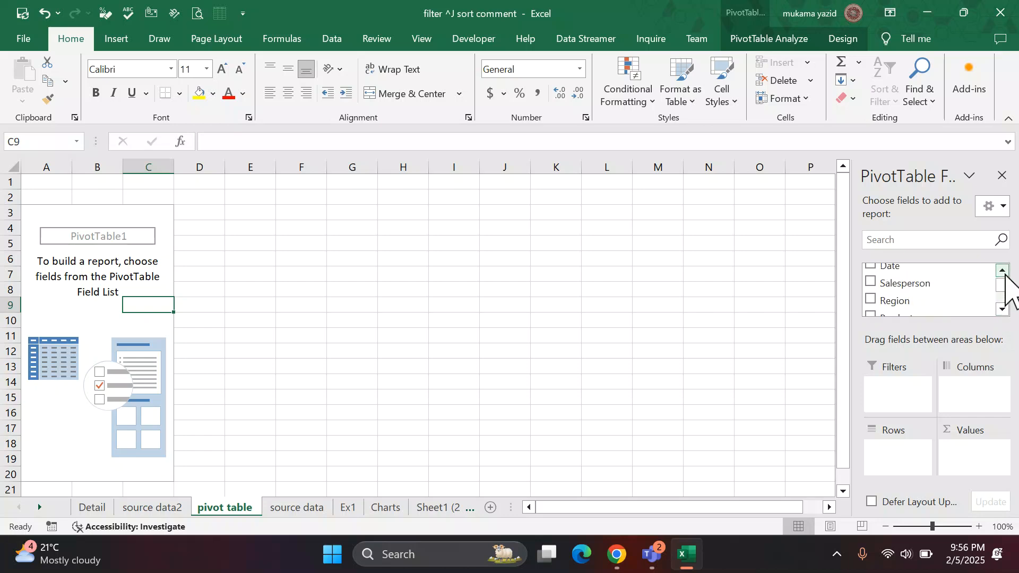
pyautogui.click(1002, 271)
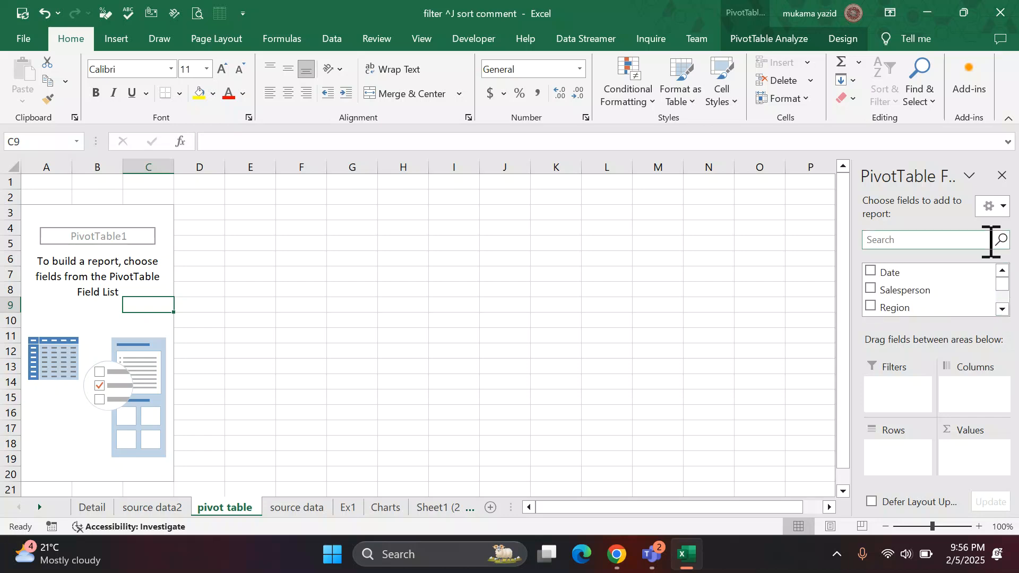
# Try the Side-By-Side and Areas Section Only (2 by 2) layouts on the docked pane, and return it to Fields Section and Areas Section Stacked.
pyautogui.click(1005, 206)
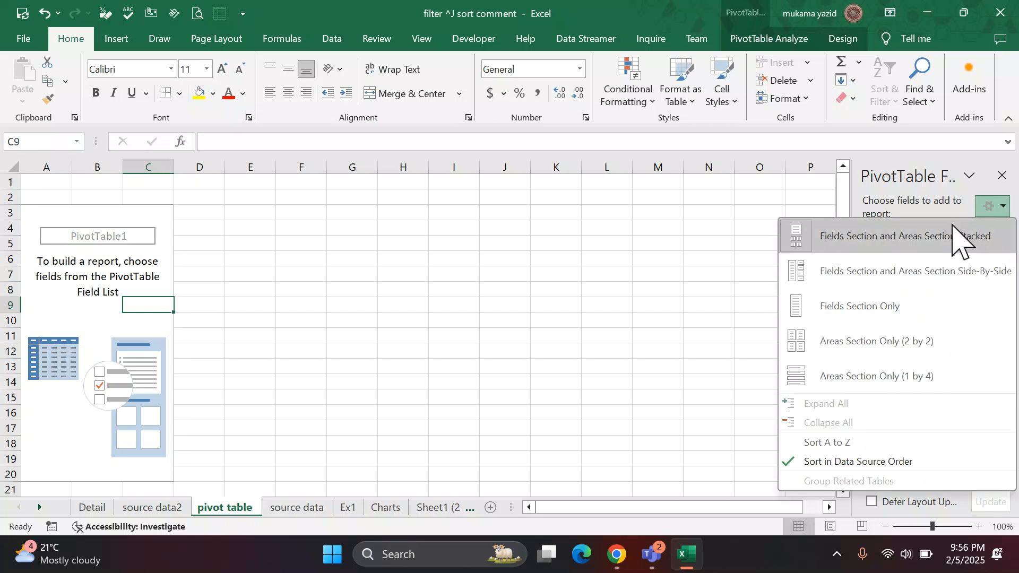
pyautogui.click(883, 271)
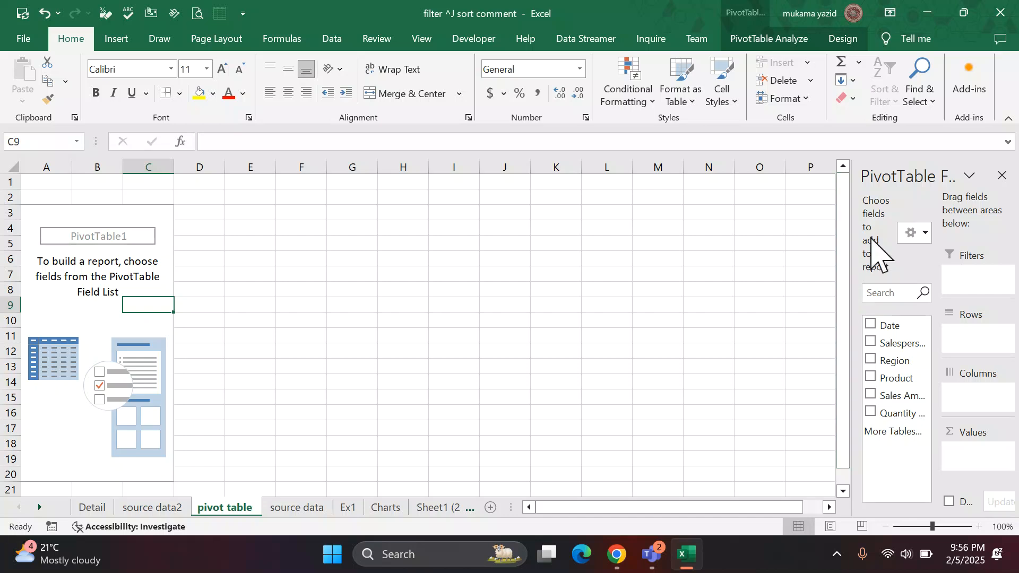
pyautogui.click(926, 236)
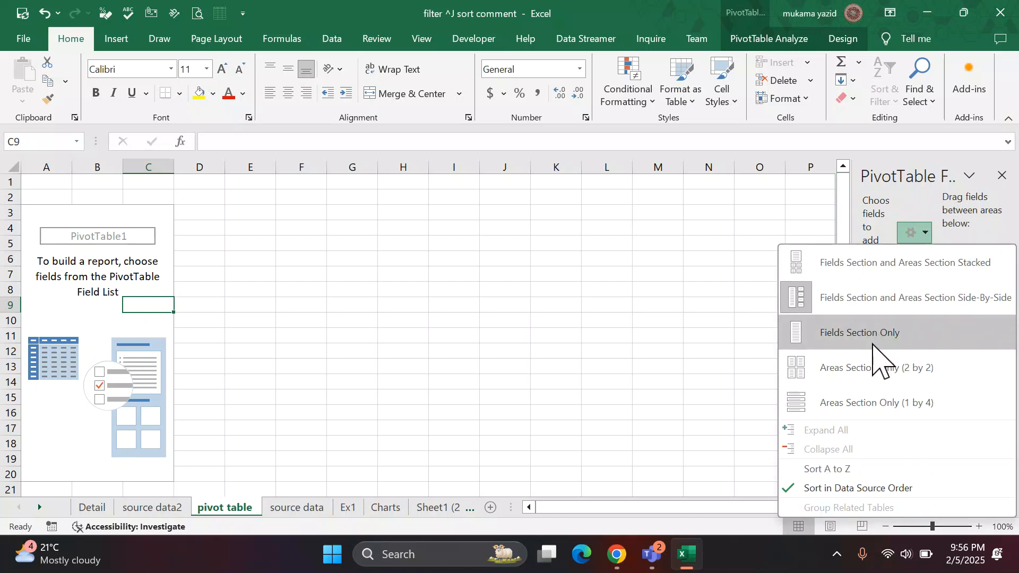
pyautogui.click(878, 367)
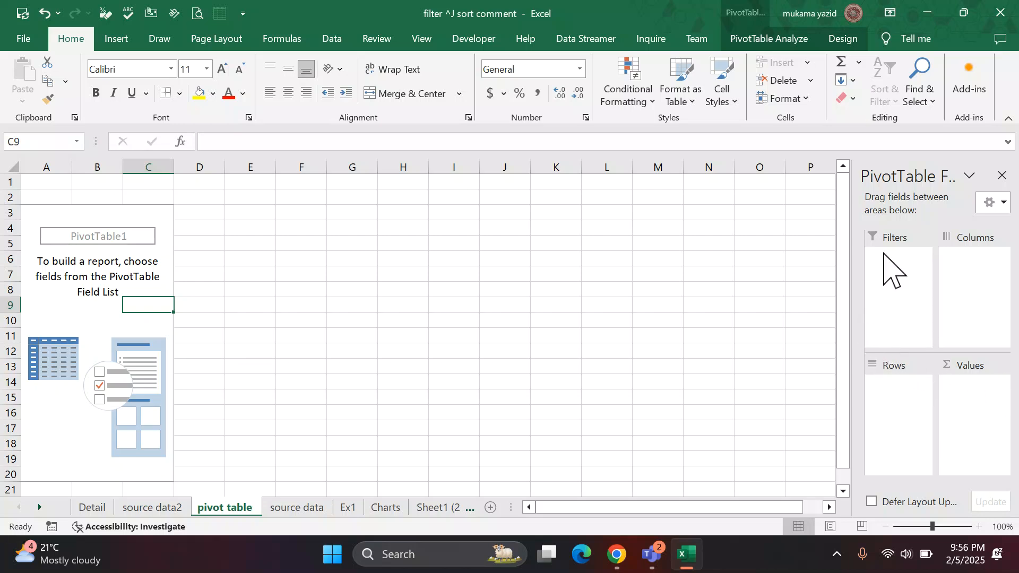
pyautogui.click(1003, 203)
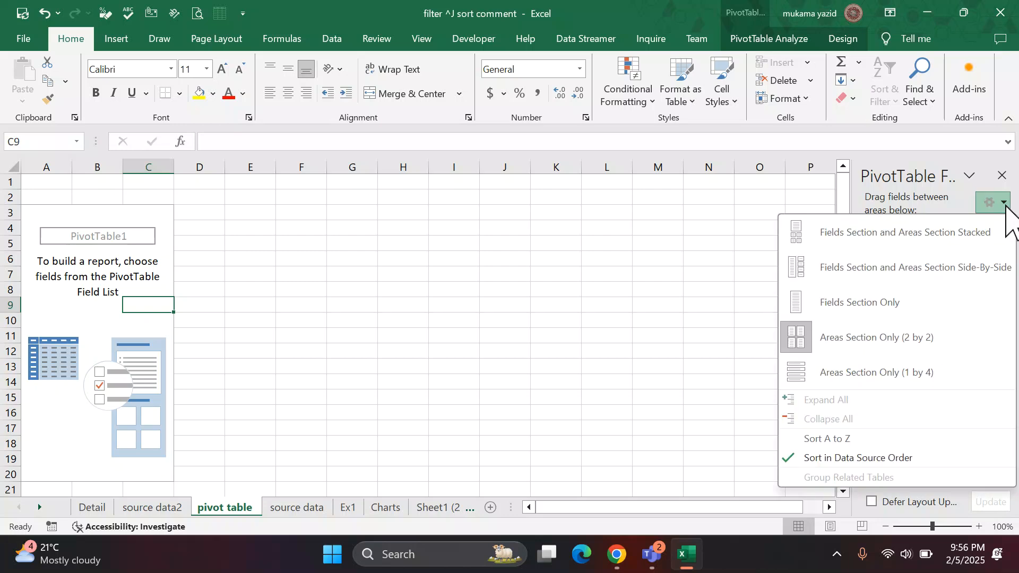
pyautogui.click(852, 244)
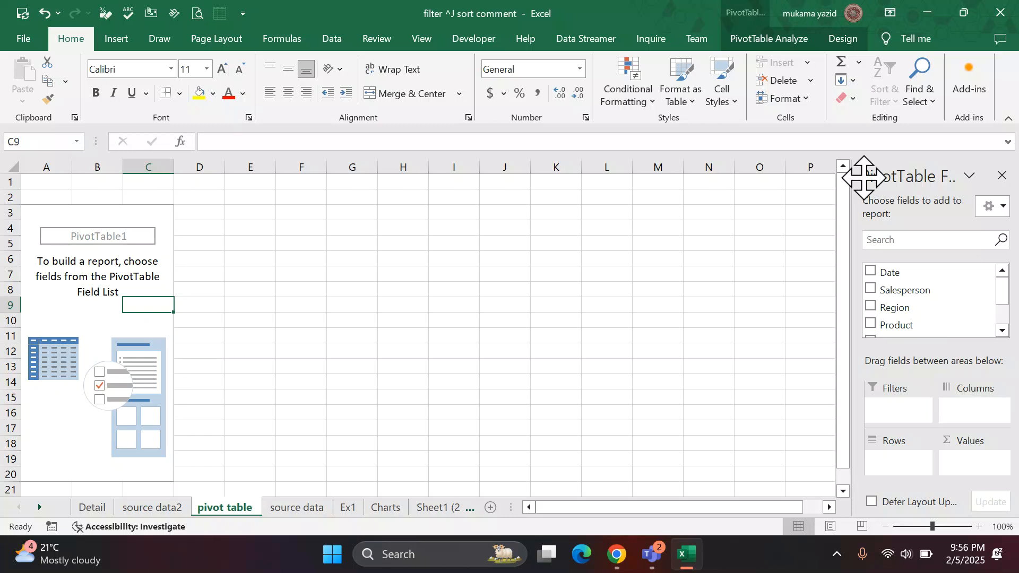
# Float the PivotTable Fields pane over columns I to N and set its layout to Fields Section and Areas Section Side-By-Side.
pyautogui.moveTo(864, 177); pyautogui.dragTo(428, 202)
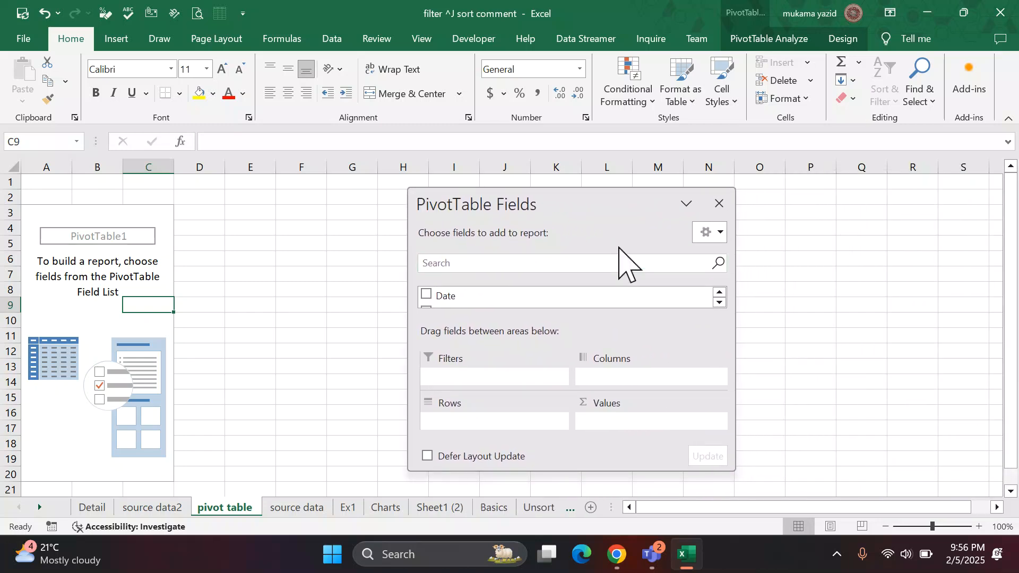
pyautogui.click(717, 233)
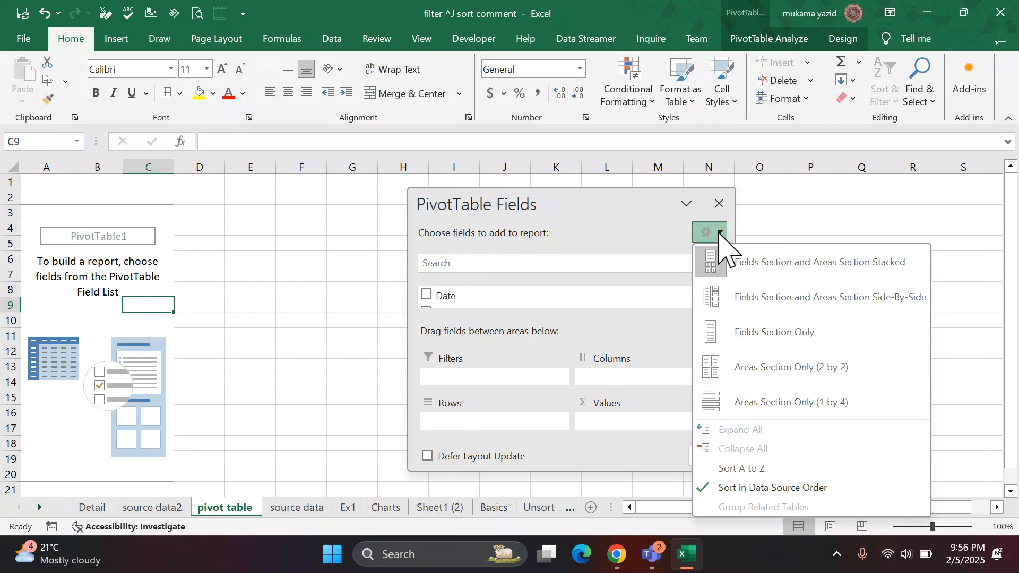
pyautogui.click(731, 298)
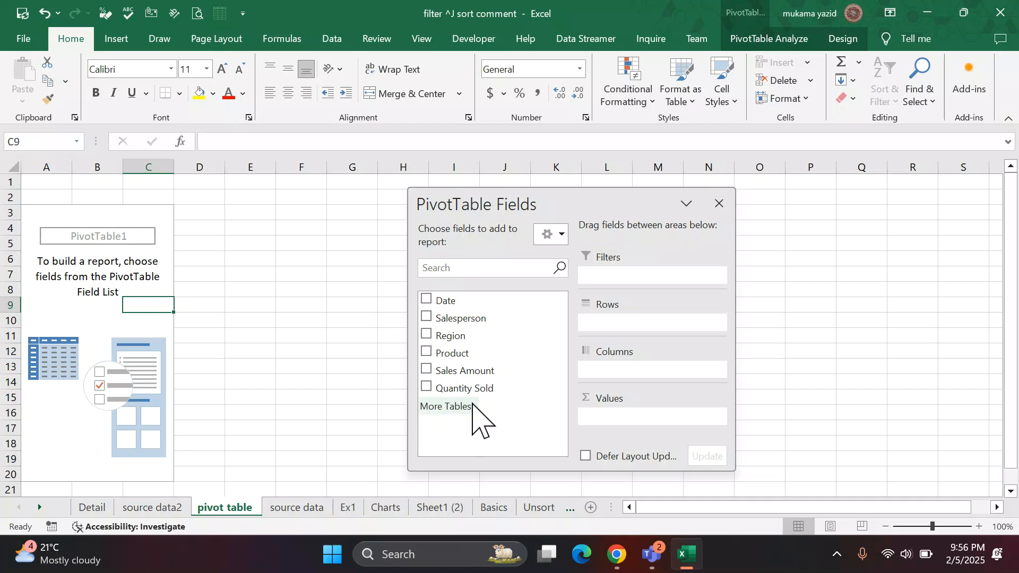
pyautogui.click(306, 507)
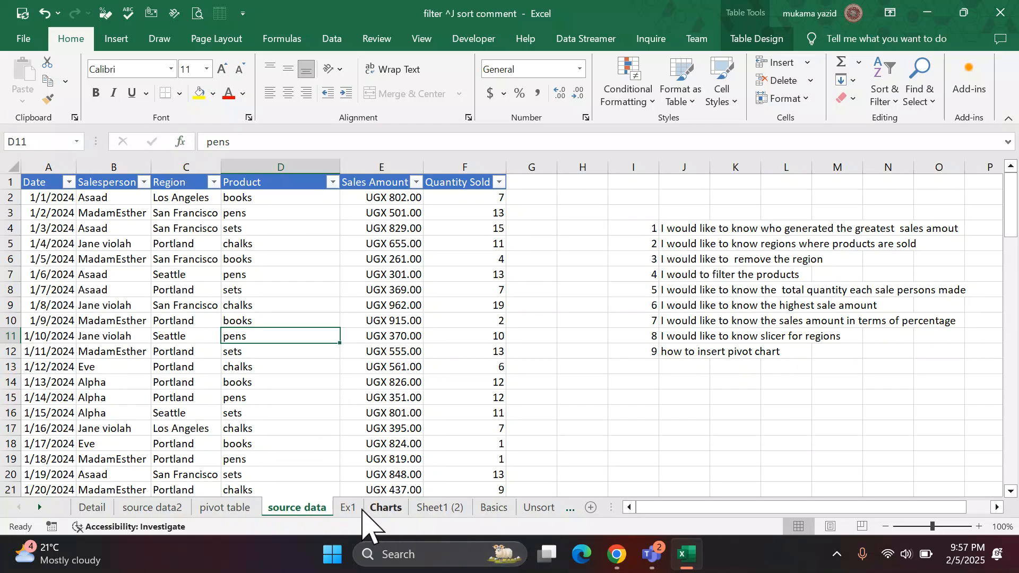
pyautogui.click(242, 508)
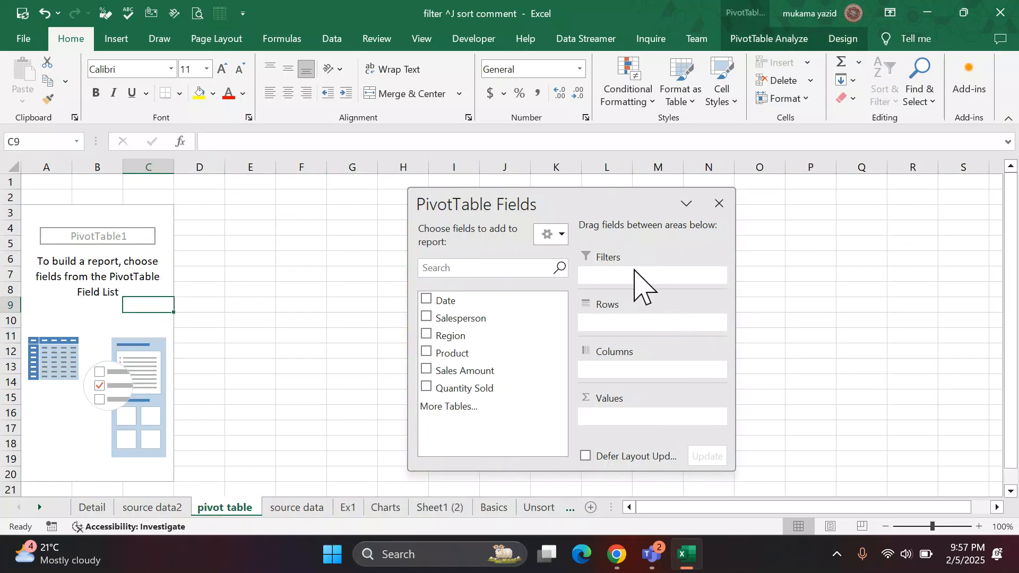
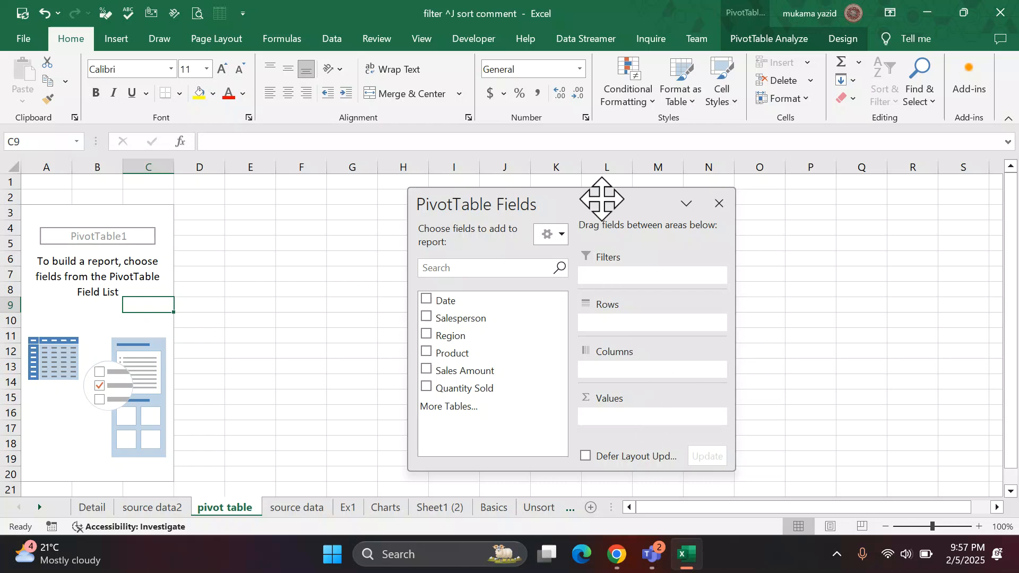
# Move the PivotTable Fields pane aside and review the sales table and the listed questions in the source data sheet.
pyautogui.moveTo(598, 200); pyautogui.dragTo(829, 192)
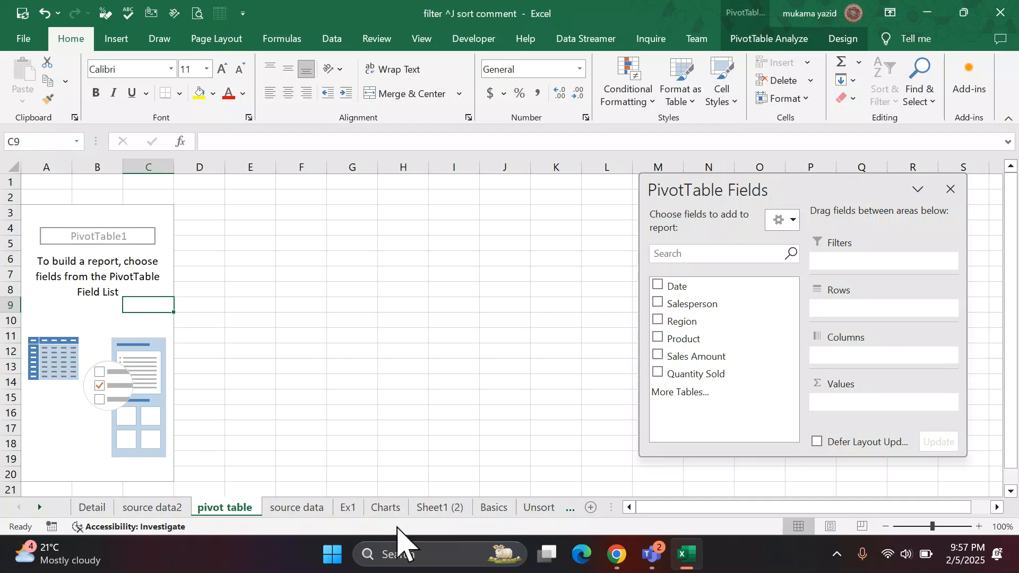
pyautogui.click(298, 508)
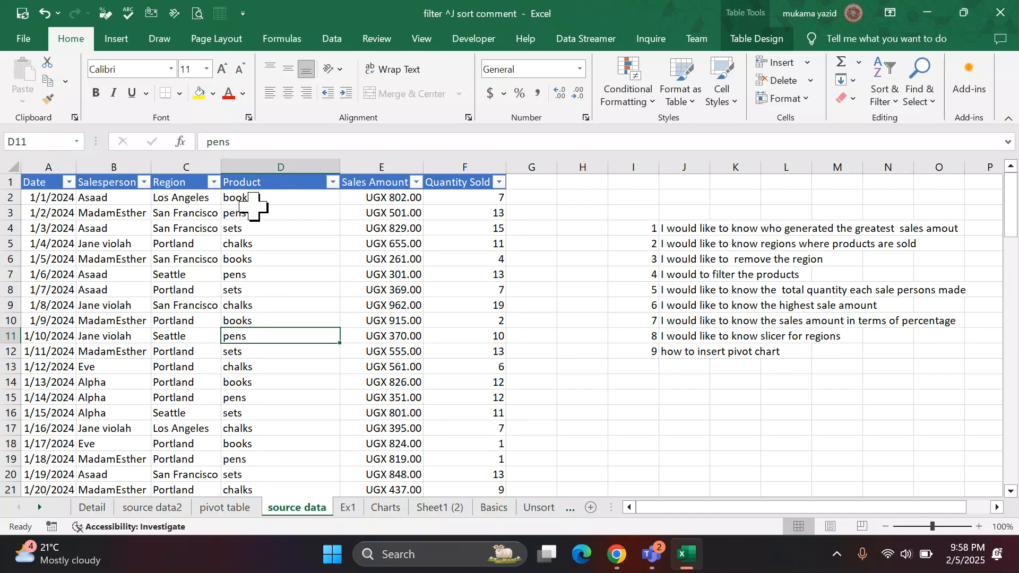
pyautogui.scroll(-6, 257, 217)
pyautogui.scroll(2, 260, 226)
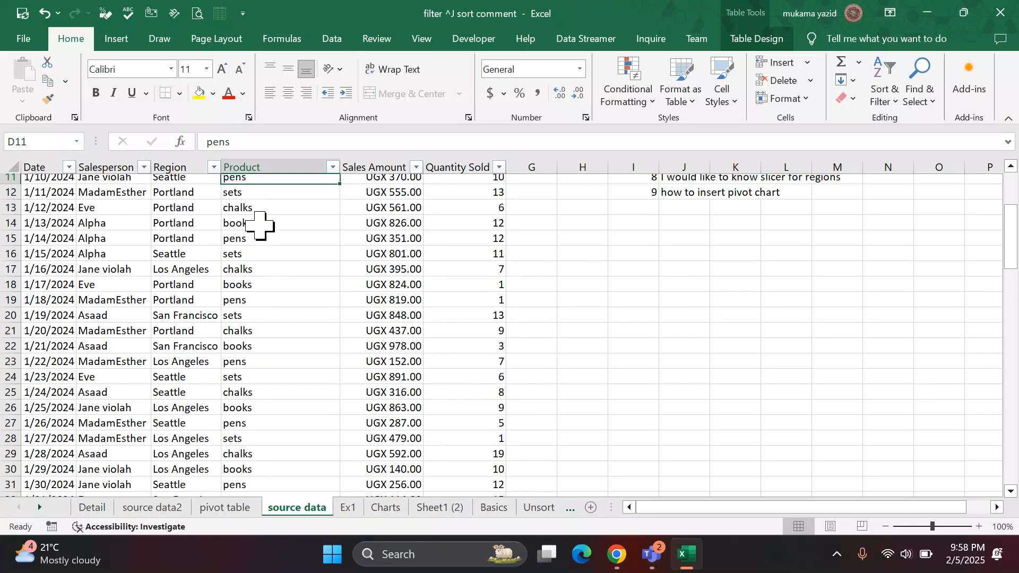
pyautogui.scroll(4, 260, 226)
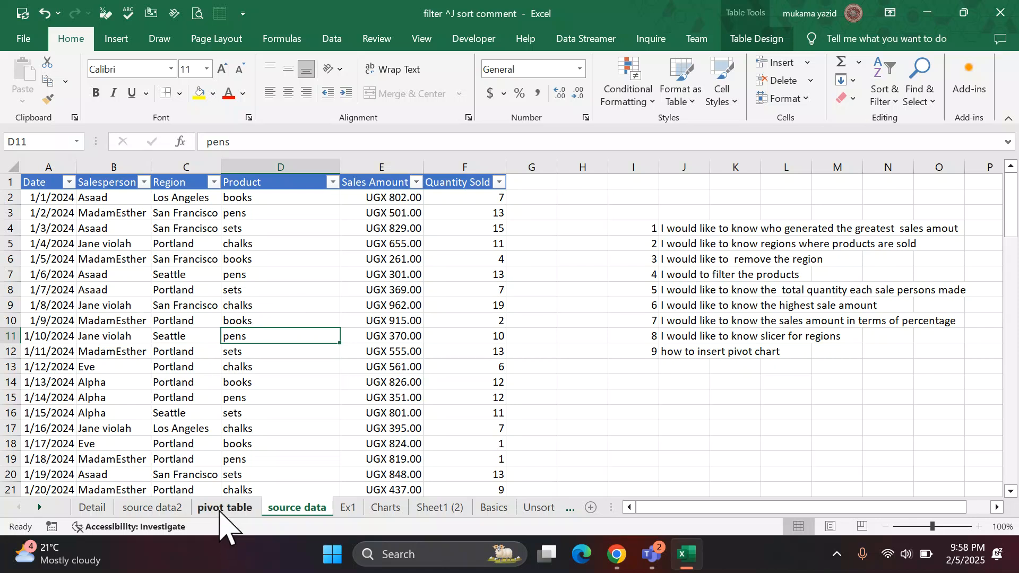
pyautogui.click(219, 508)
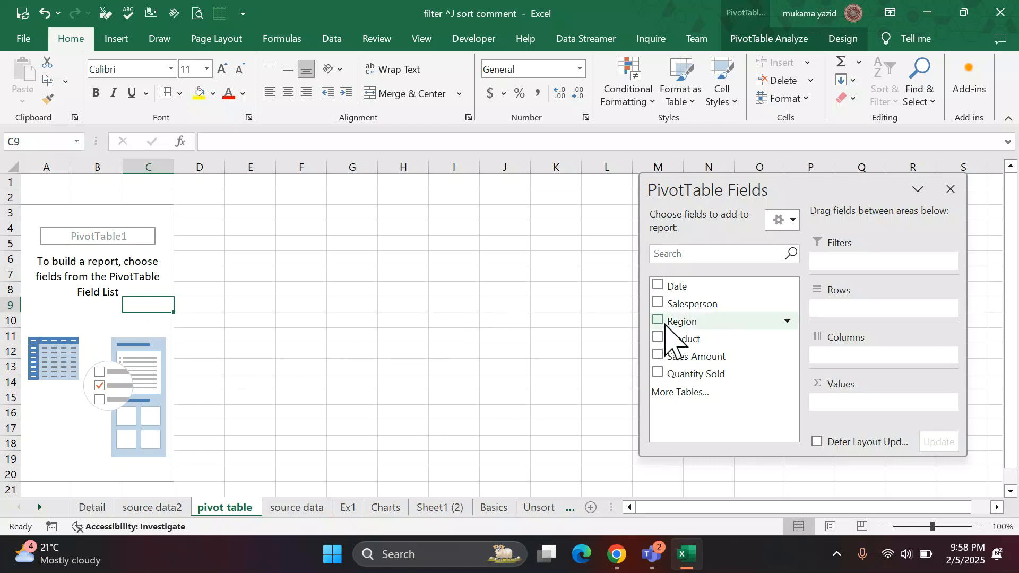
# Move the PivotTable Fields pane over columns J to P and add the Salesperson field to the Rows area.
pyautogui.moveTo(780, 185); pyautogui.dragTo(653, 199)
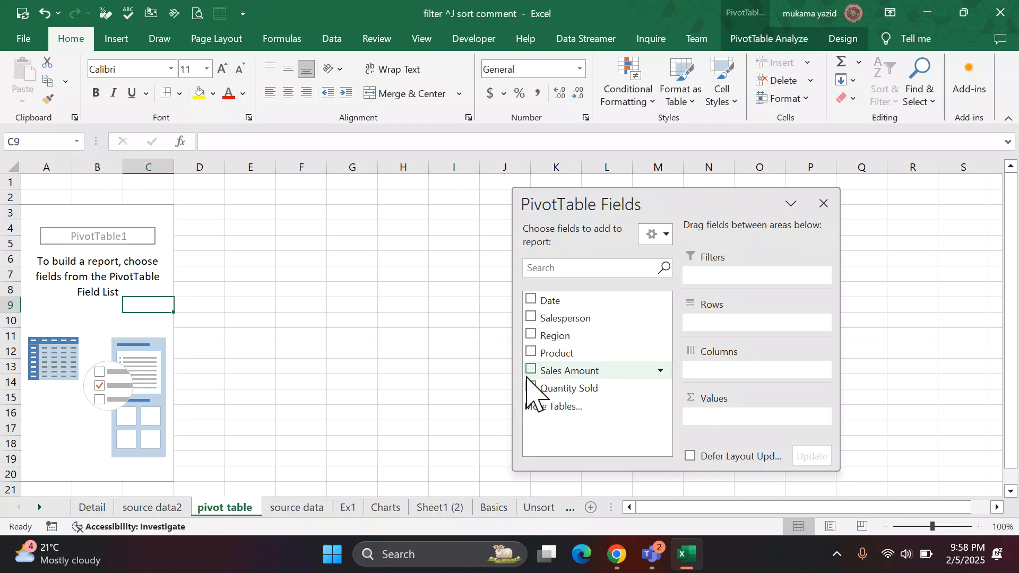
pyautogui.click(289, 509)
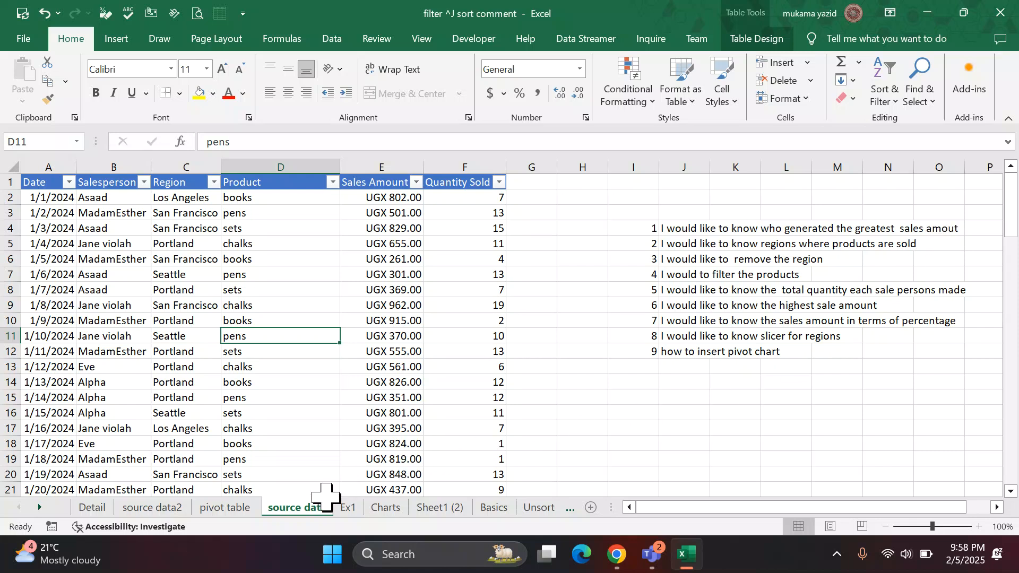
pyautogui.click(237, 510)
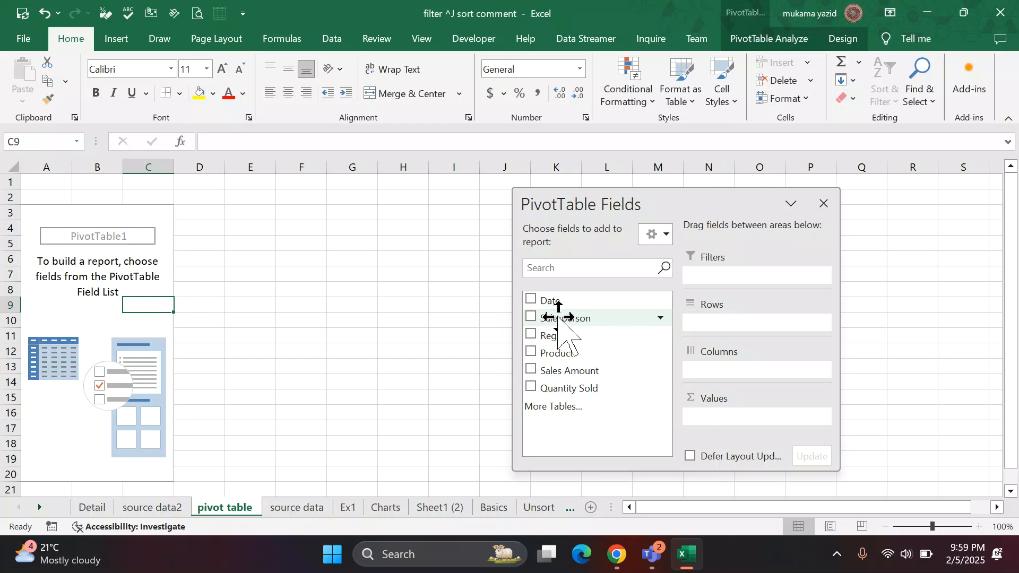
pyautogui.moveTo(558, 318); pyautogui.dragTo(745, 325)
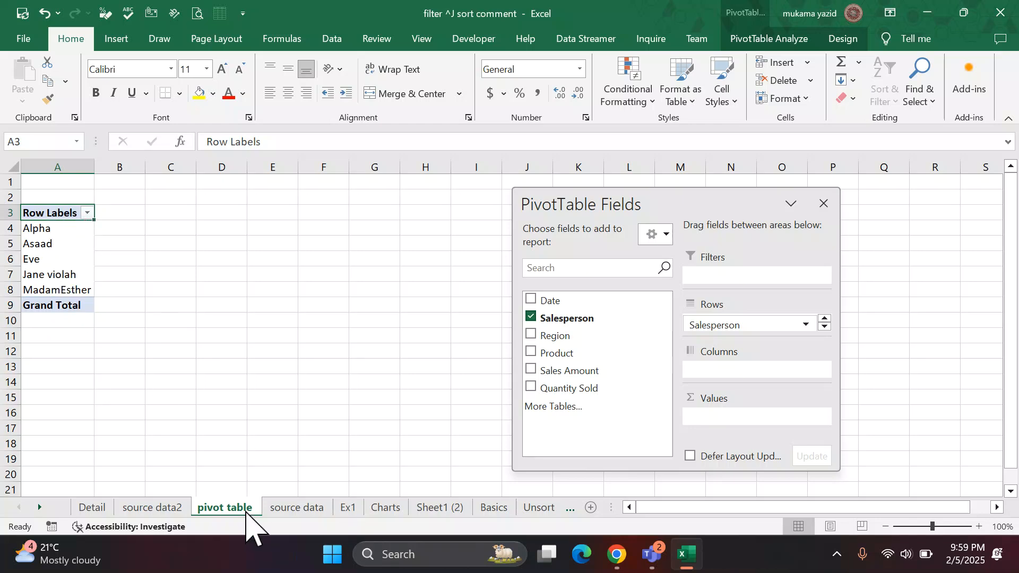
# Compare the salespeople listed in the PivotTable with the Salesperson column of the source data sheet.
pyautogui.click(283, 508)
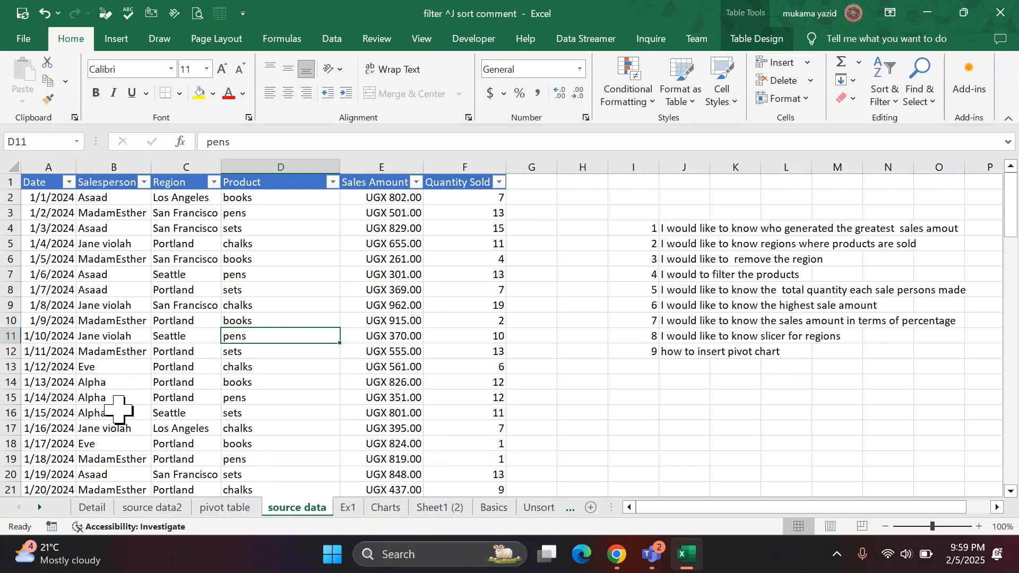
pyautogui.scroll(-2, 112, 432)
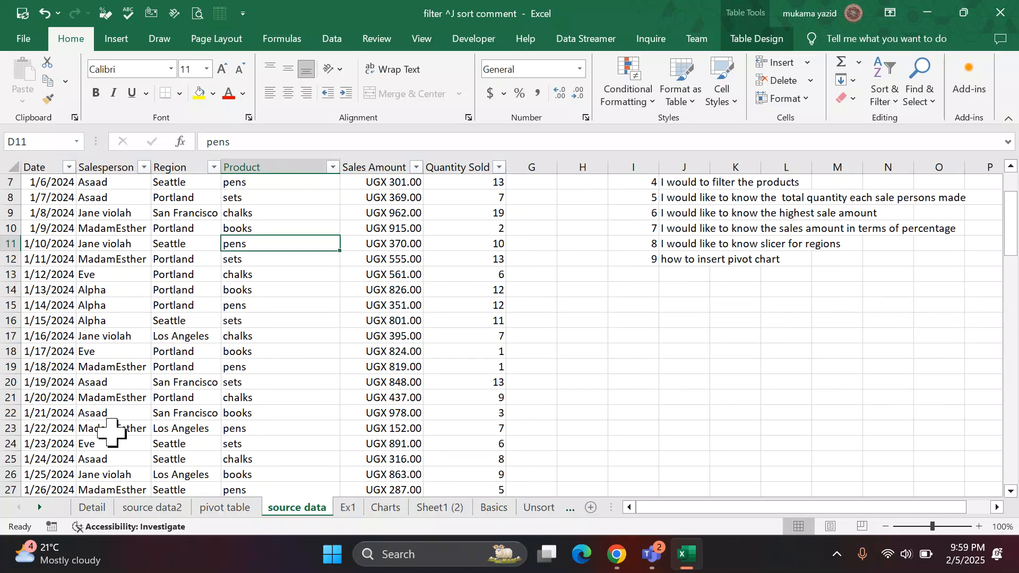
pyautogui.scroll(-6, 111, 433)
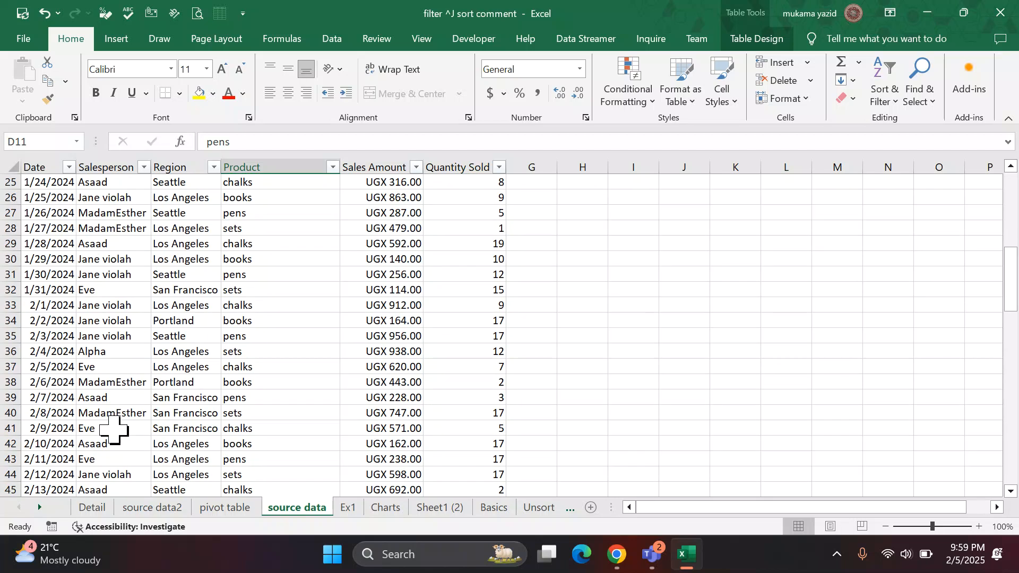
pyautogui.scroll(2, 113, 430)
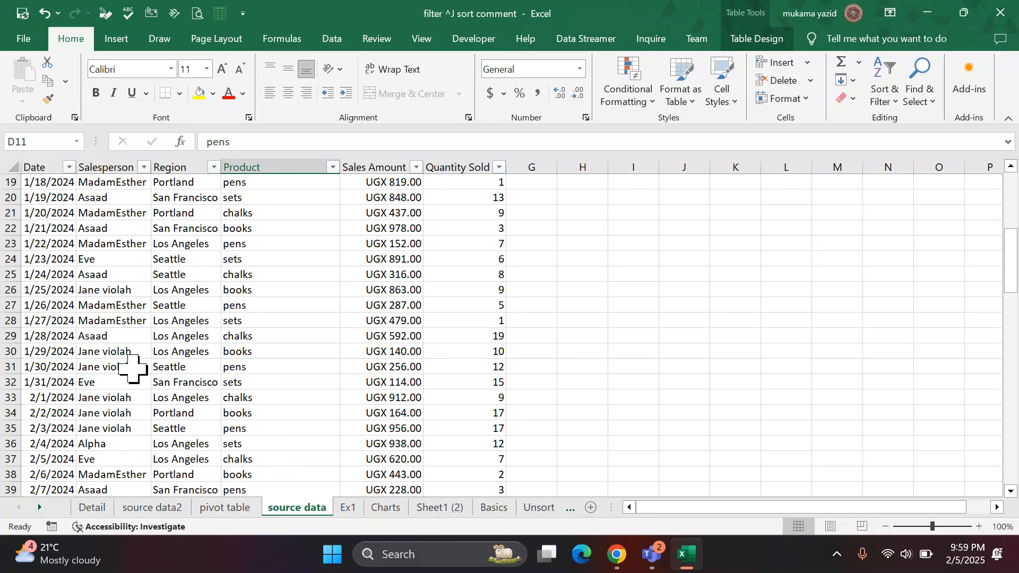
pyautogui.scroll(4, 136, 364)
pyautogui.click(231, 509)
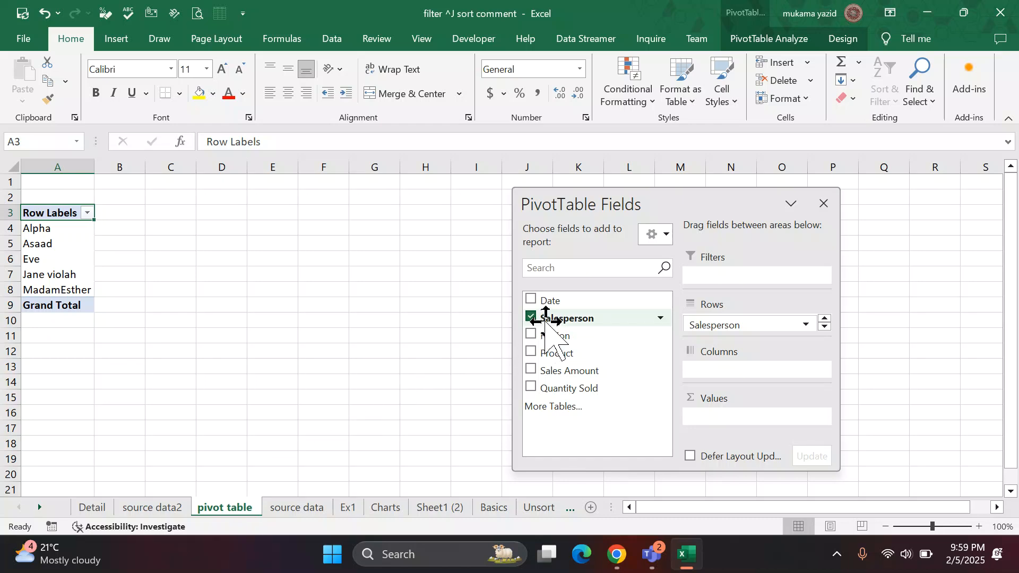
# Try the Salesperson field in the Columns area instead of Rows, and remove it from the PivotTable again.
pyautogui.moveTo(546, 322); pyautogui.dragTo(426, 330)
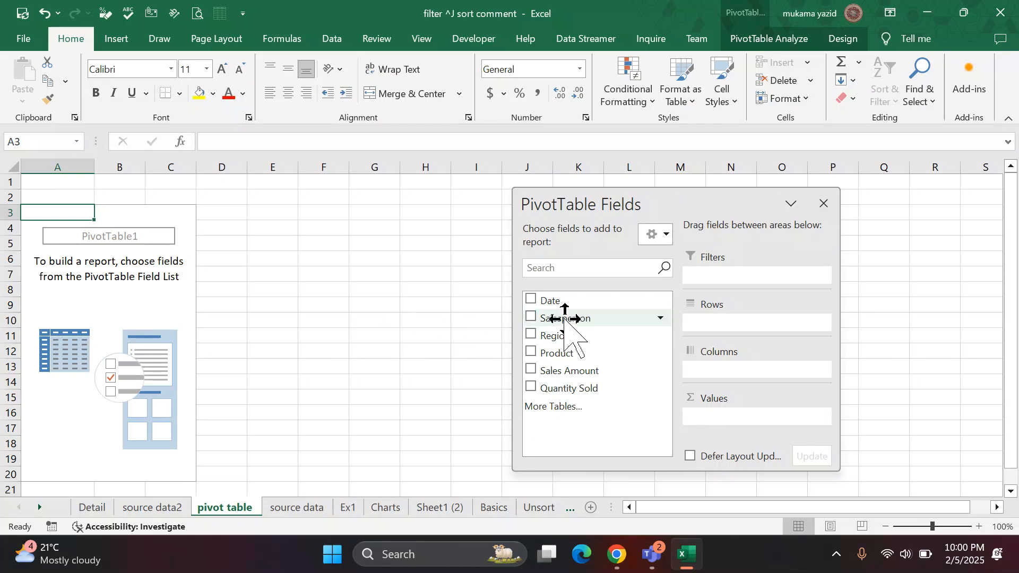
pyautogui.moveTo(573, 320)
pyautogui.mouseDown()
pyautogui.moveTo(642, 318)
pyautogui.moveTo(725, 374)
pyautogui.mouseUp()
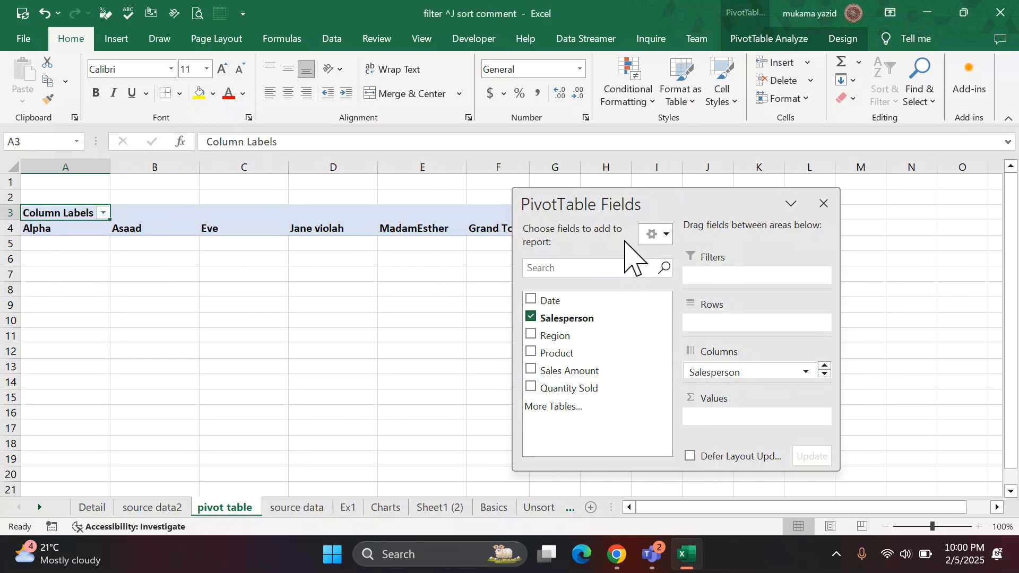
pyautogui.moveTo(667, 202); pyautogui.dragTo(732, 239)
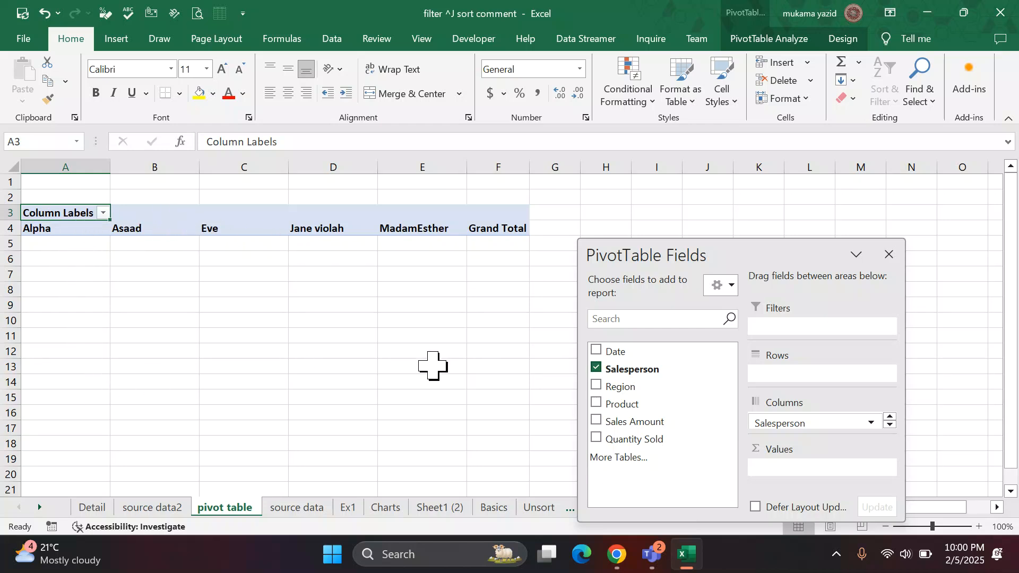
pyautogui.moveTo(766, 425); pyautogui.dragTo(494, 361)
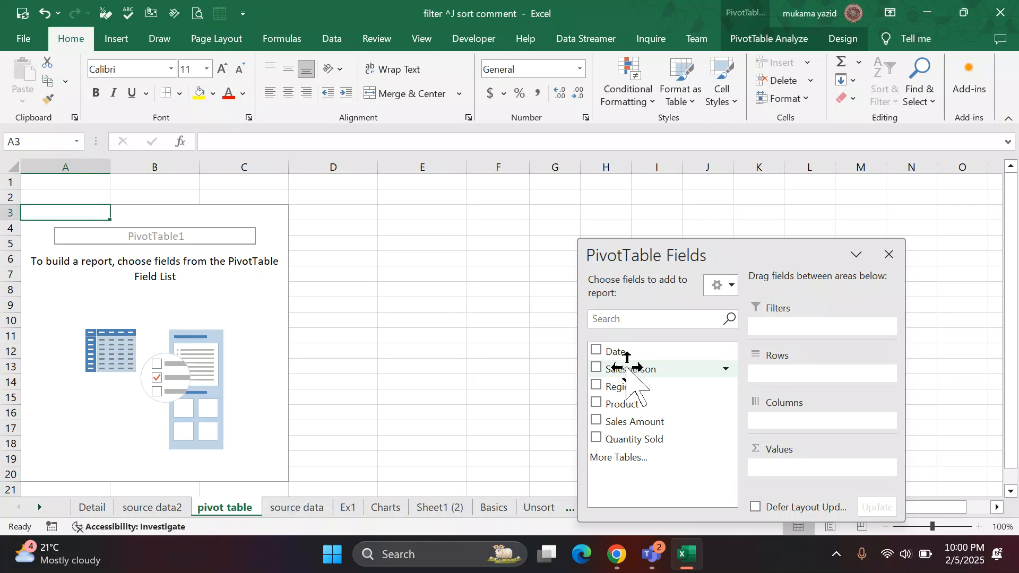
# Add the Salesperson field to the Rows area by selecting it in the field list, and move the pane over columns H to N.
pyautogui.moveTo(625, 371); pyautogui.dragTo(461, 365)
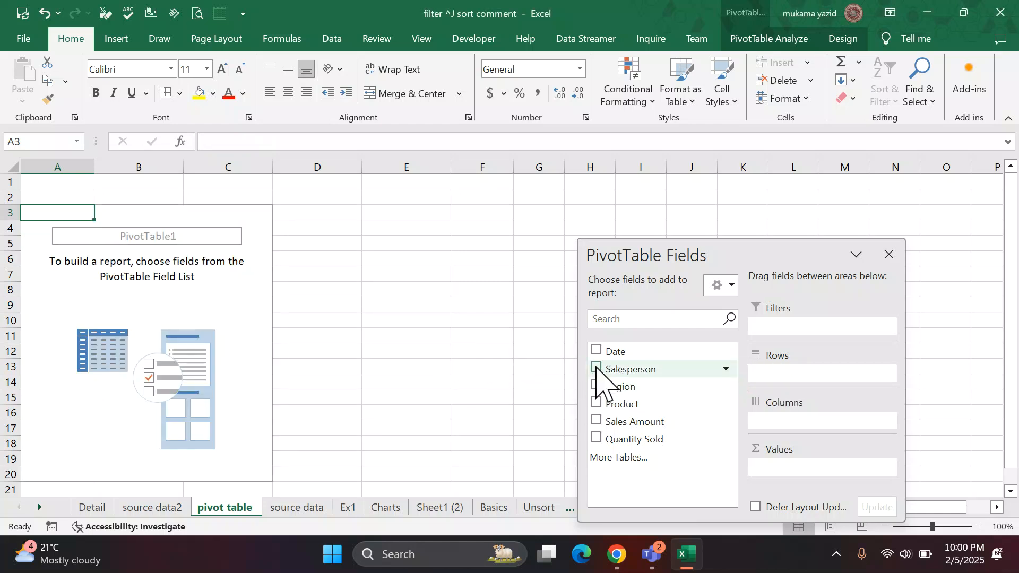
pyautogui.click(596, 368)
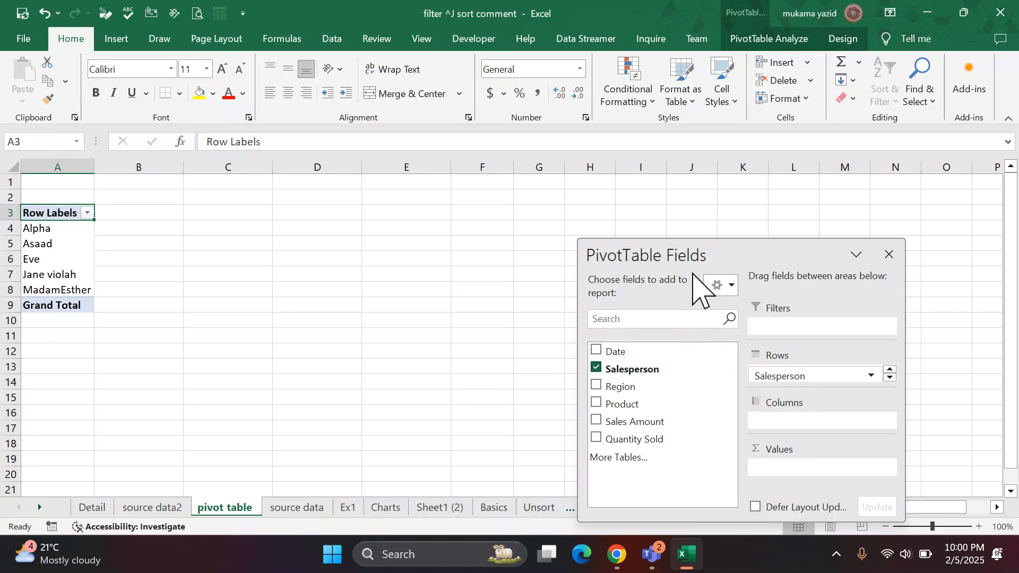
pyautogui.moveTo(712, 257); pyautogui.dragTo(699, 203)
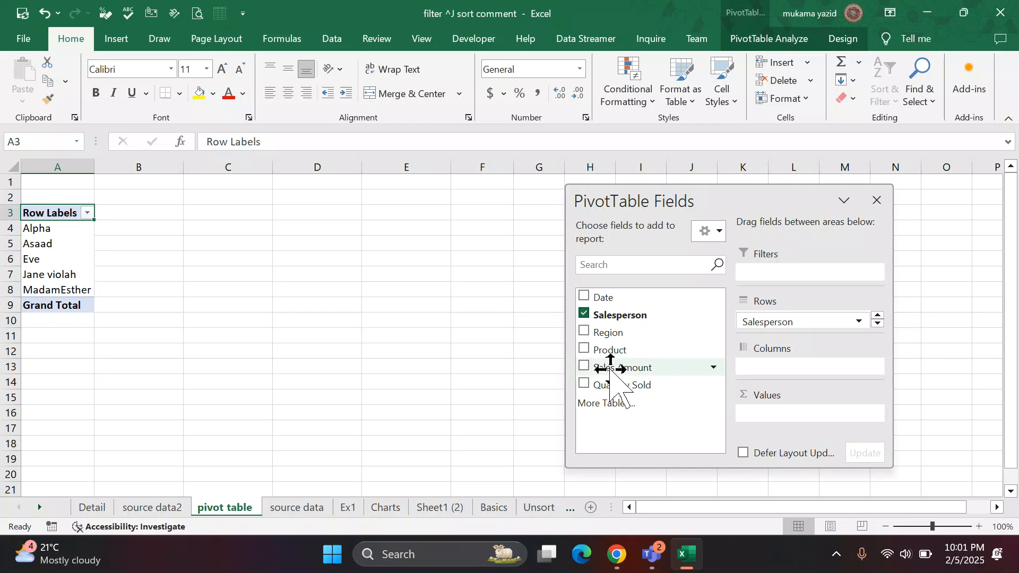
# Recheck the listed questions in the source data sheet and add the Sales Amount field to the PivotTable's Values area.
pyautogui.moveTo(610, 369); pyautogui.dragTo(312, 514)
pyautogui.click(308, 508)
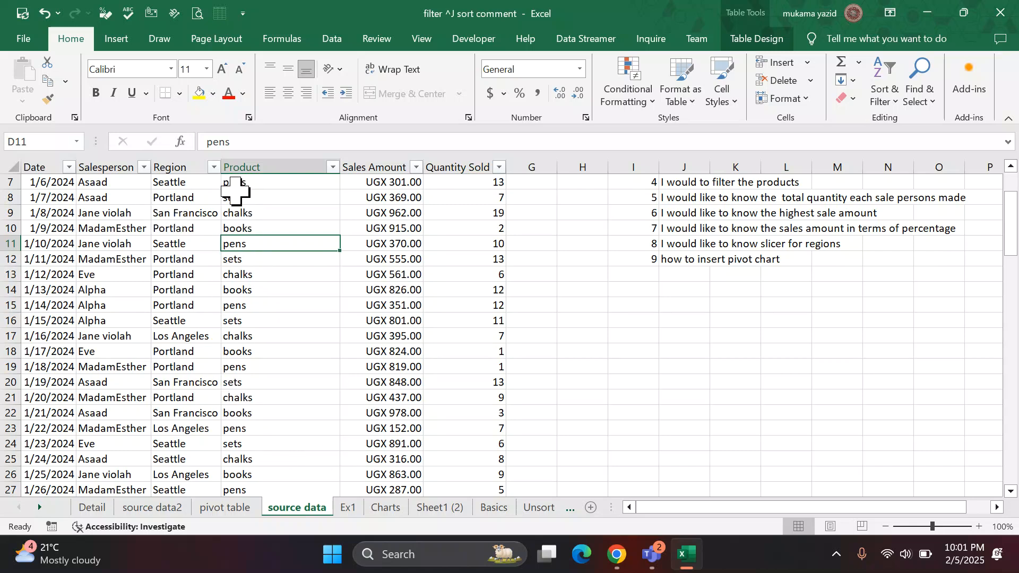
pyautogui.scroll(1, 249, 212)
pyautogui.scroll(1, 258, 252)
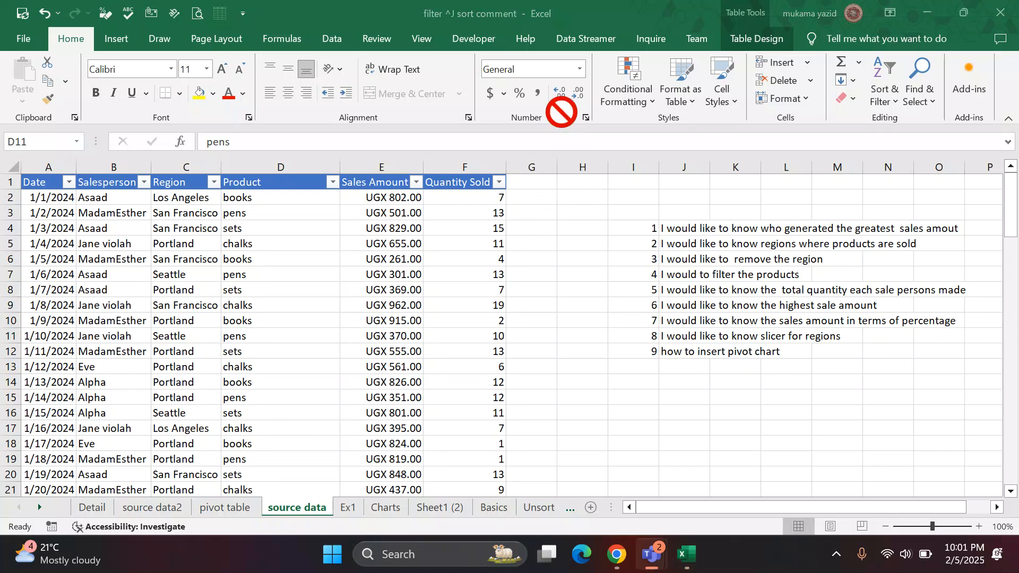
pyautogui.click(234, 510)
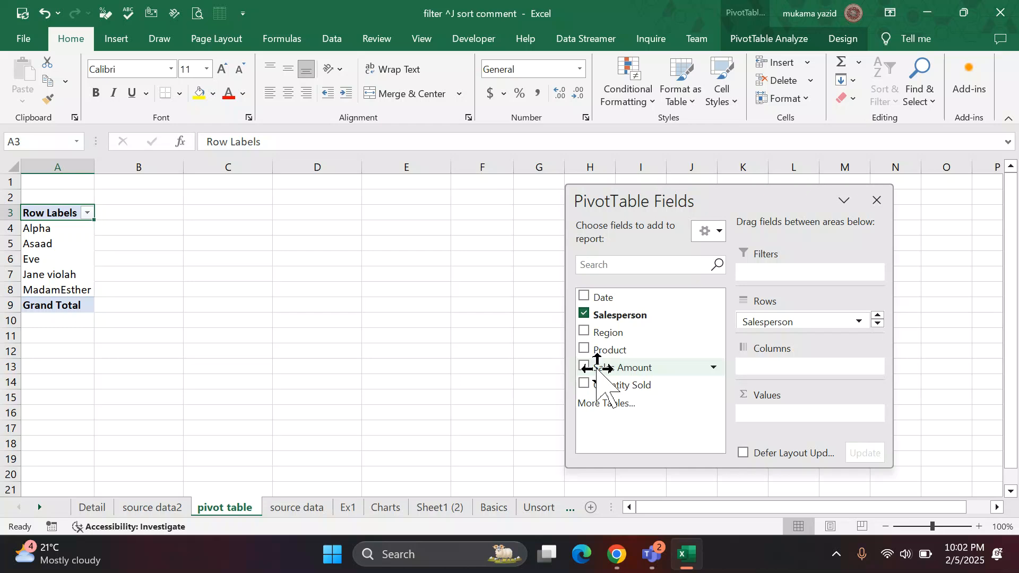
pyautogui.moveTo(598, 368); pyautogui.dragTo(785, 428)
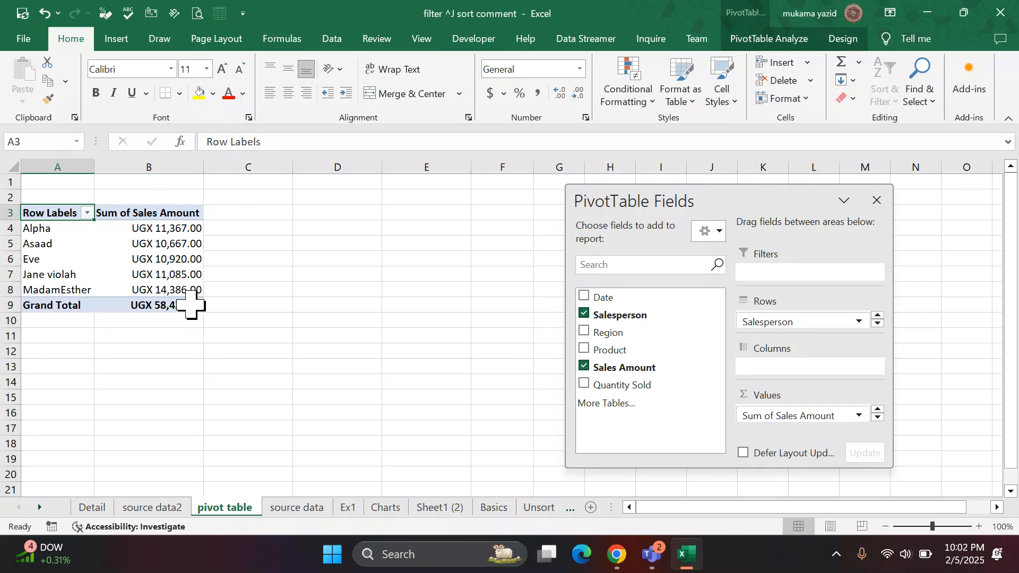
# Examine the summed sales amount per salesperson in the PivotTable against the repeated salesperson records in the source data sheet.
pyautogui.moveTo(191, 304)
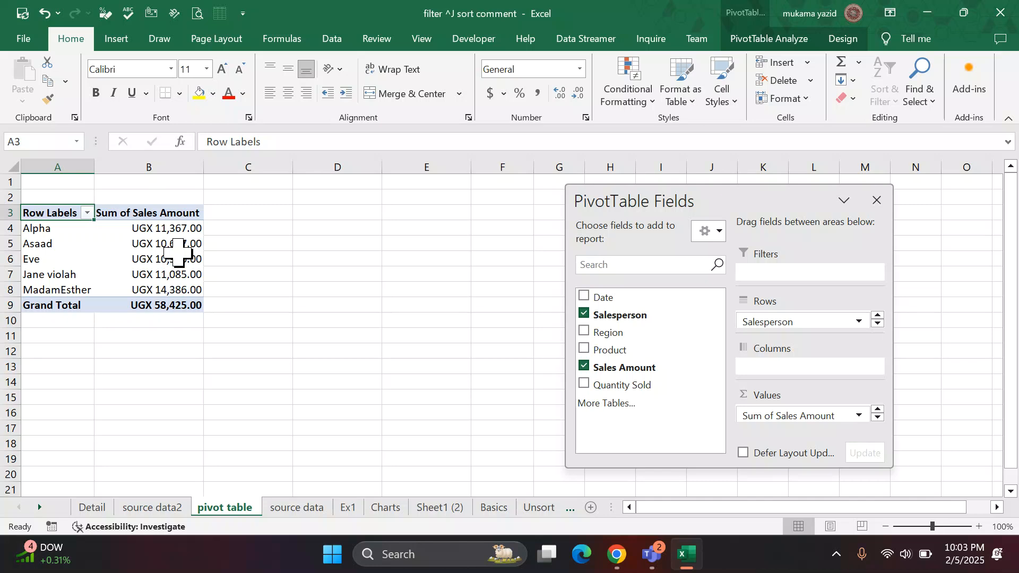
pyautogui.moveTo(178, 240)
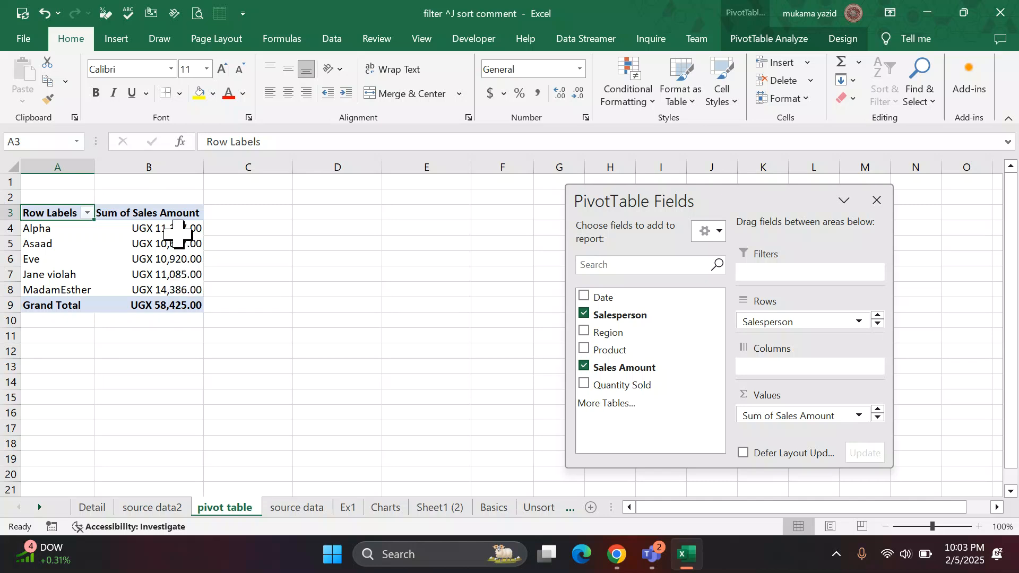
pyautogui.click(168, 231)
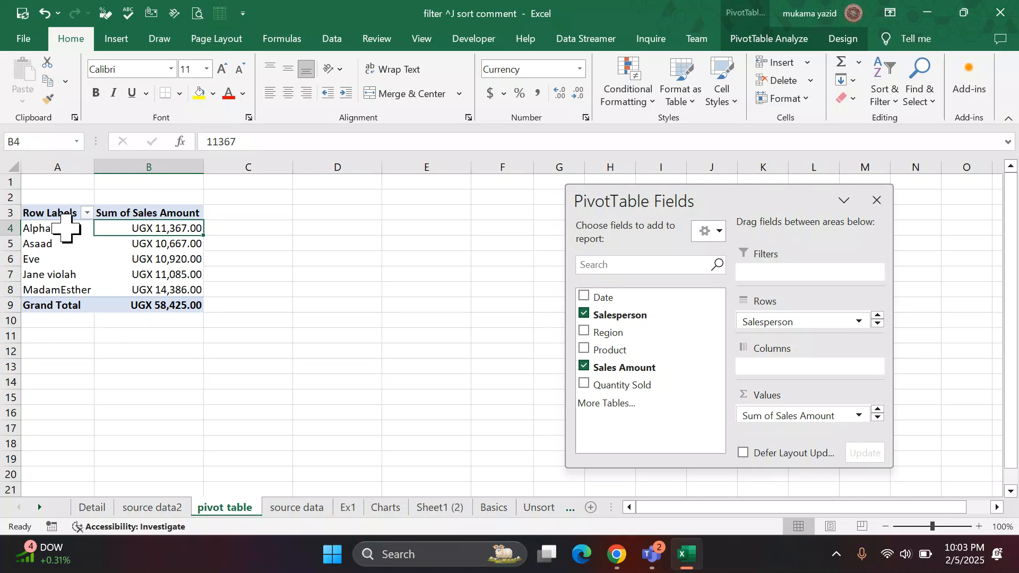
pyautogui.click(298, 507)
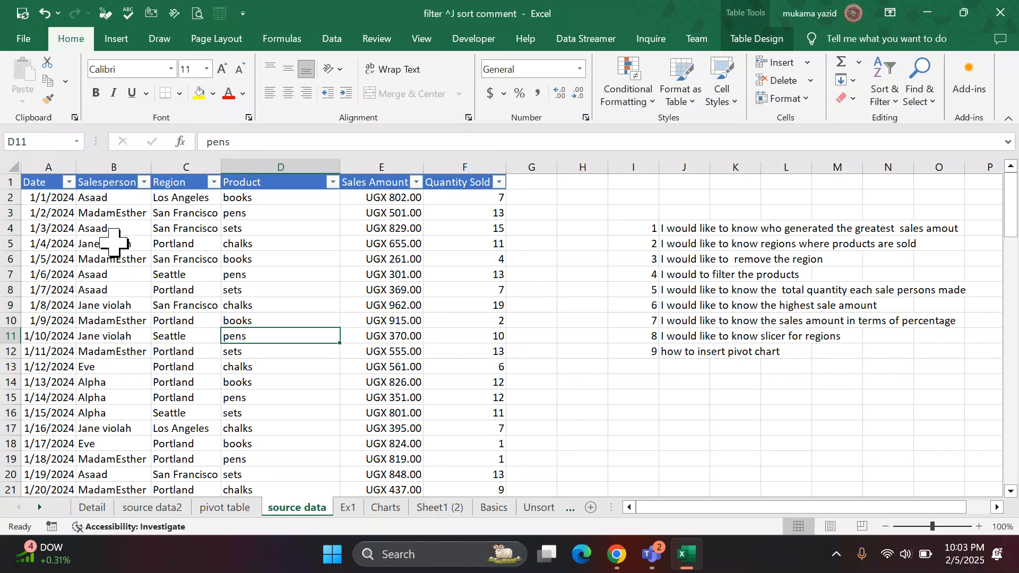
pyautogui.scroll(-8, 121, 259)
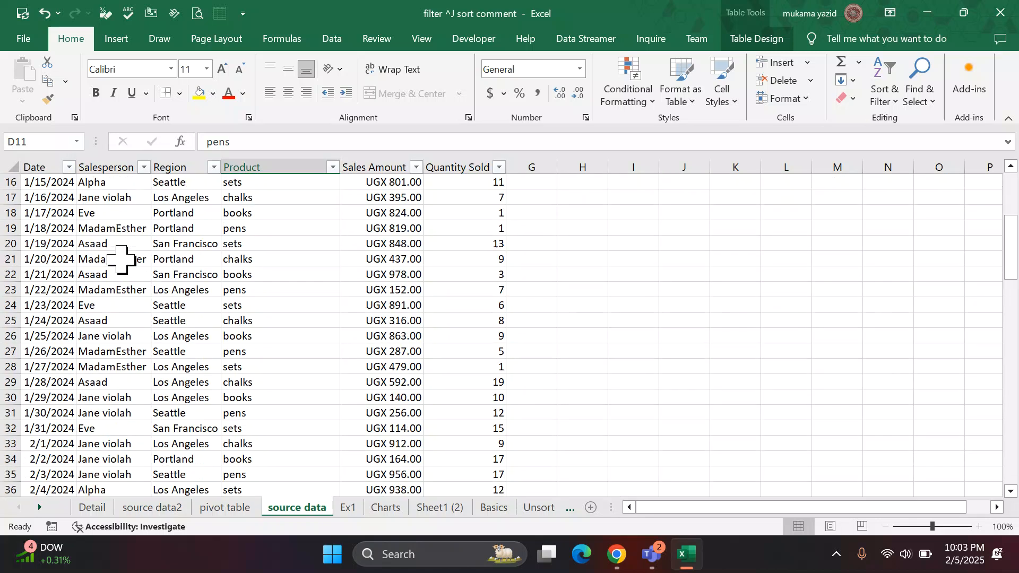
pyautogui.scroll(-14, 121, 259)
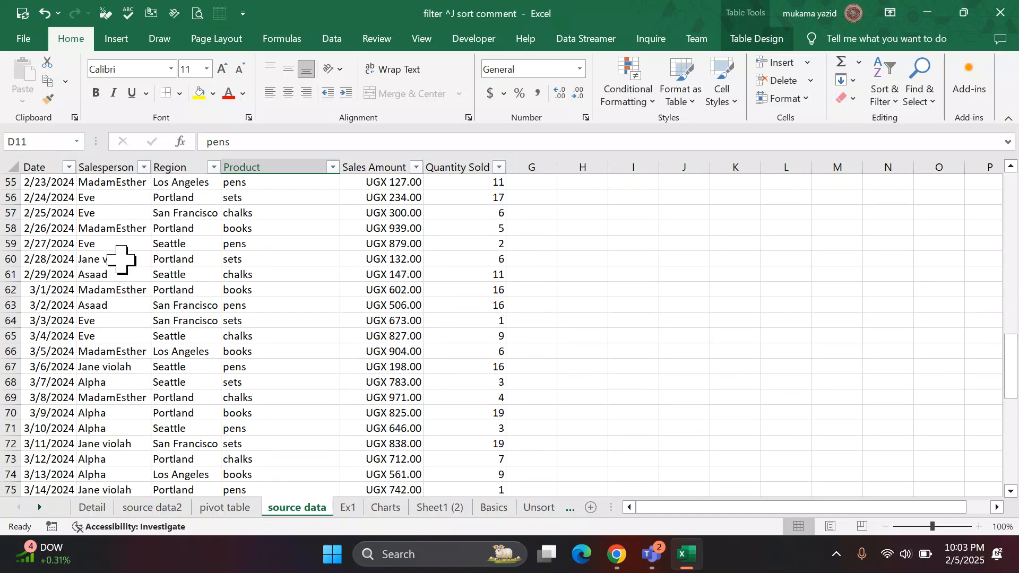
pyautogui.scroll(-7, 145, 424)
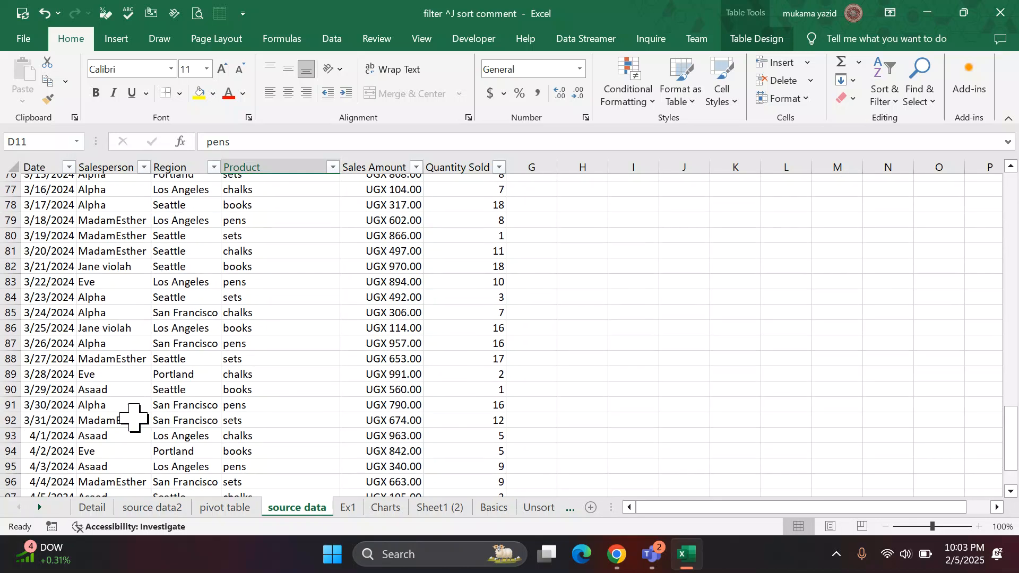
pyautogui.scroll(2, 133, 417)
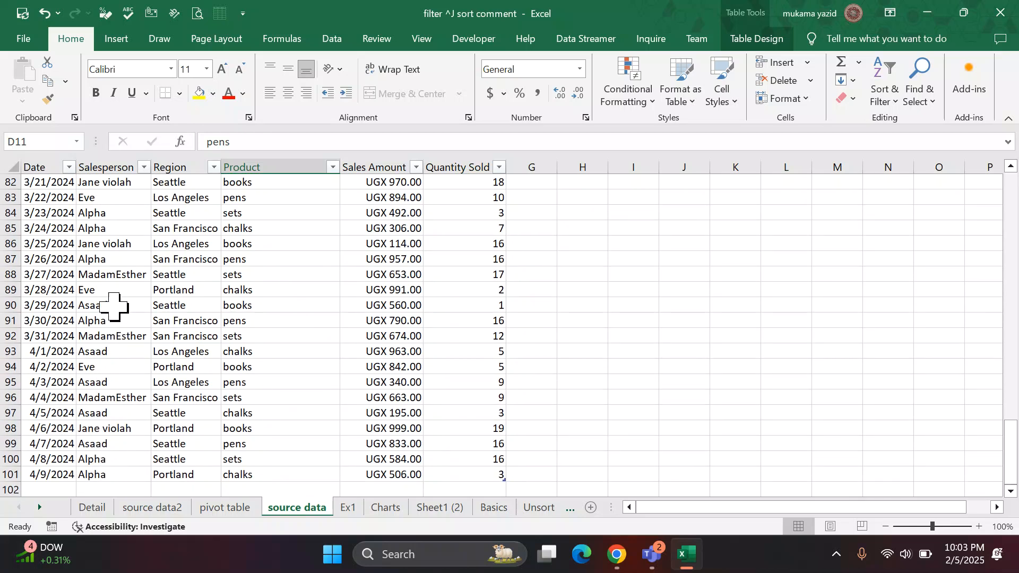
pyautogui.scroll(3, 114, 303)
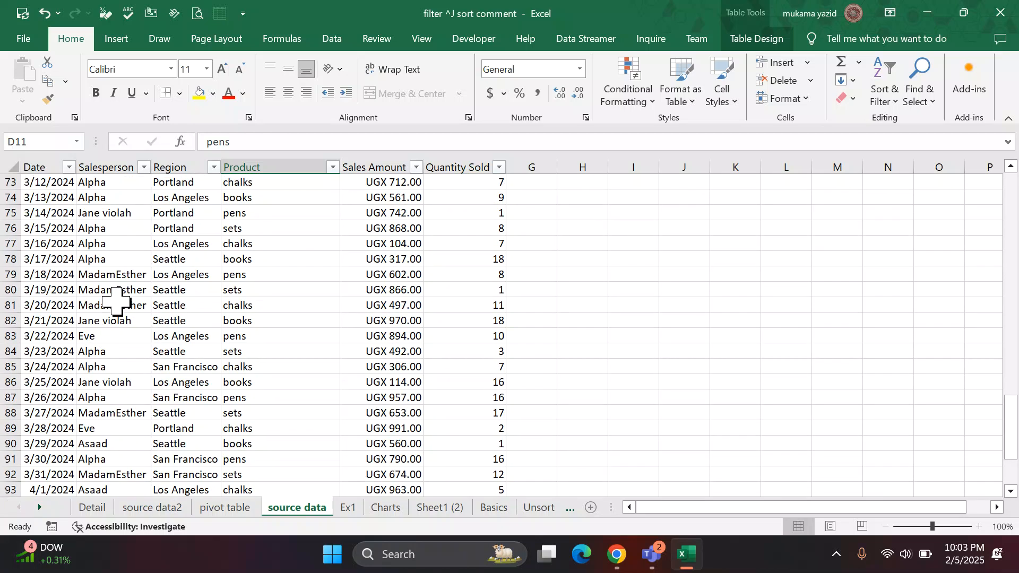
pyautogui.click(240, 508)
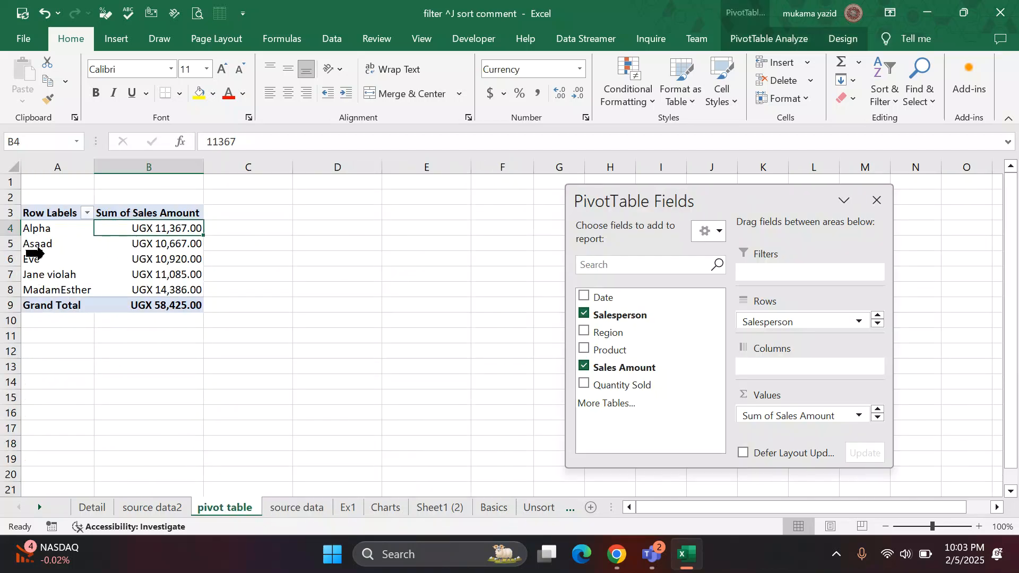
# Sort the summed sales amounts per salesperson in the PivotTable from largest to smallest.
pyautogui.moveTo(175, 291)
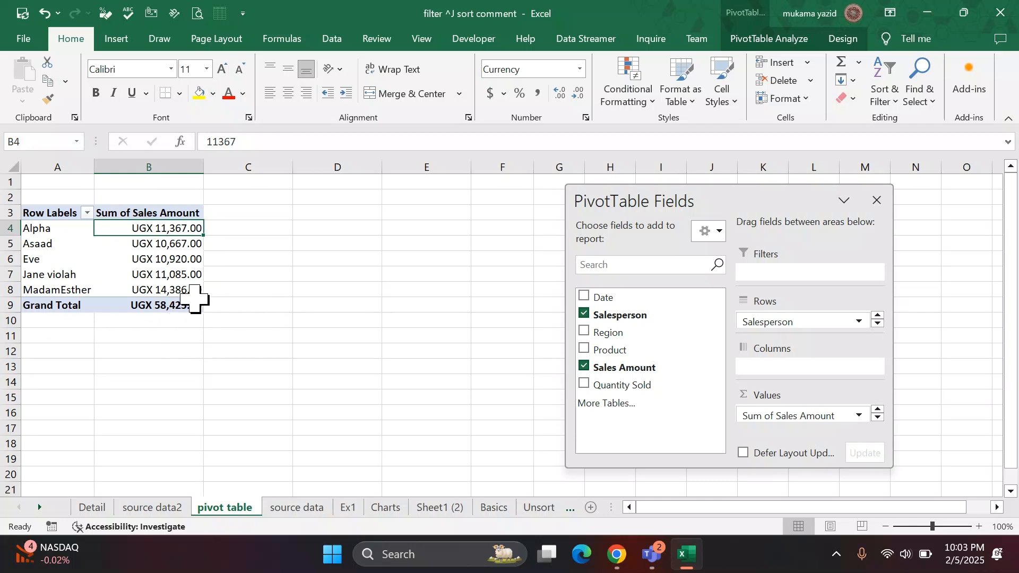
pyautogui.moveTo(162, 309)
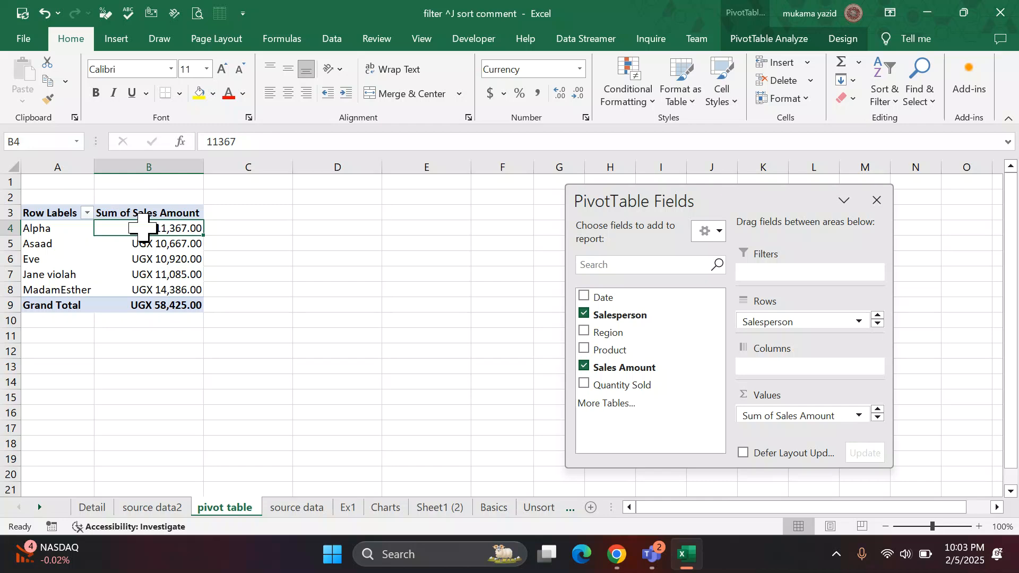
pyautogui.moveTo(161, 228)
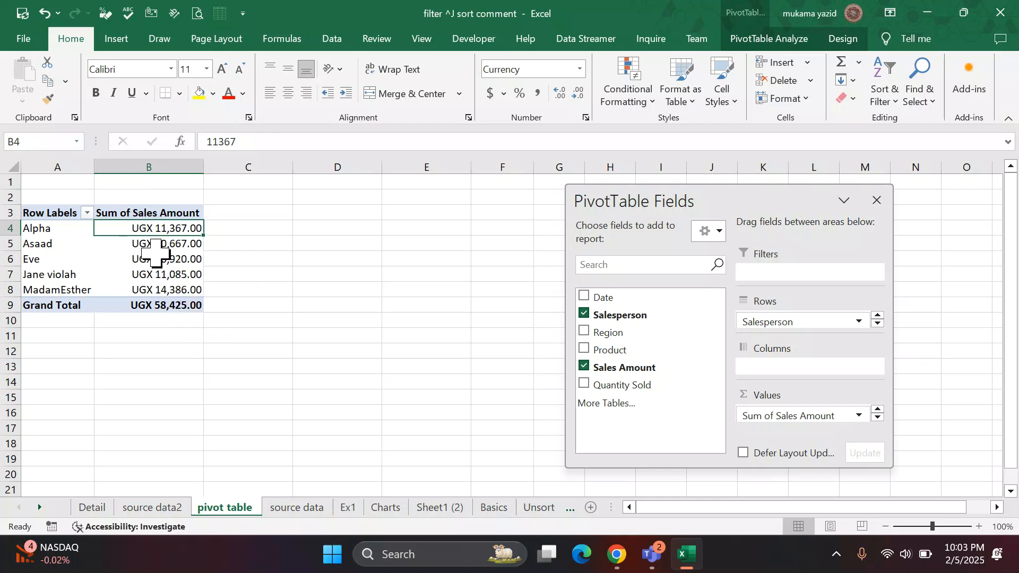
pyautogui.moveTo(159, 275)
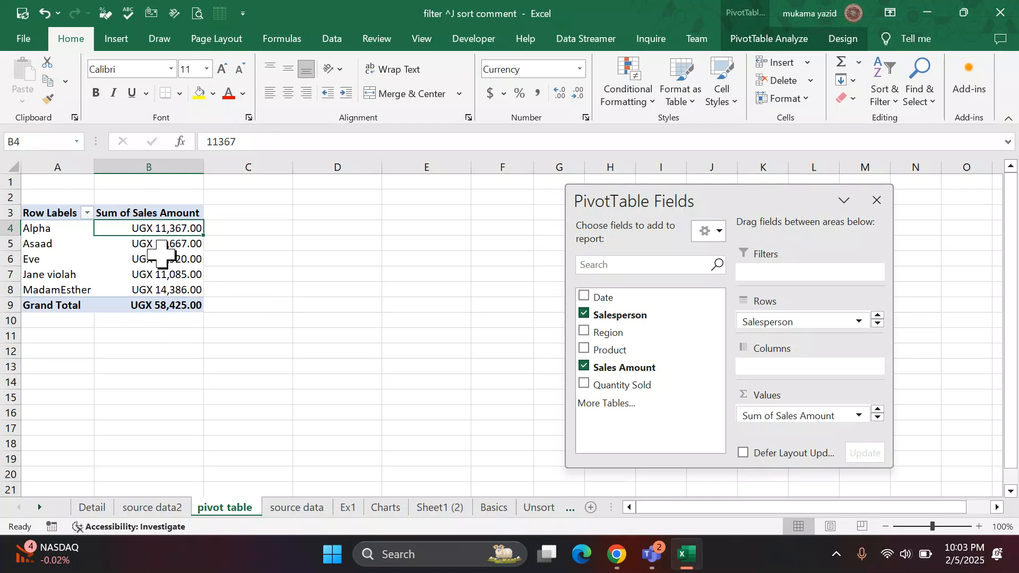
pyautogui.rightClick(168, 228)
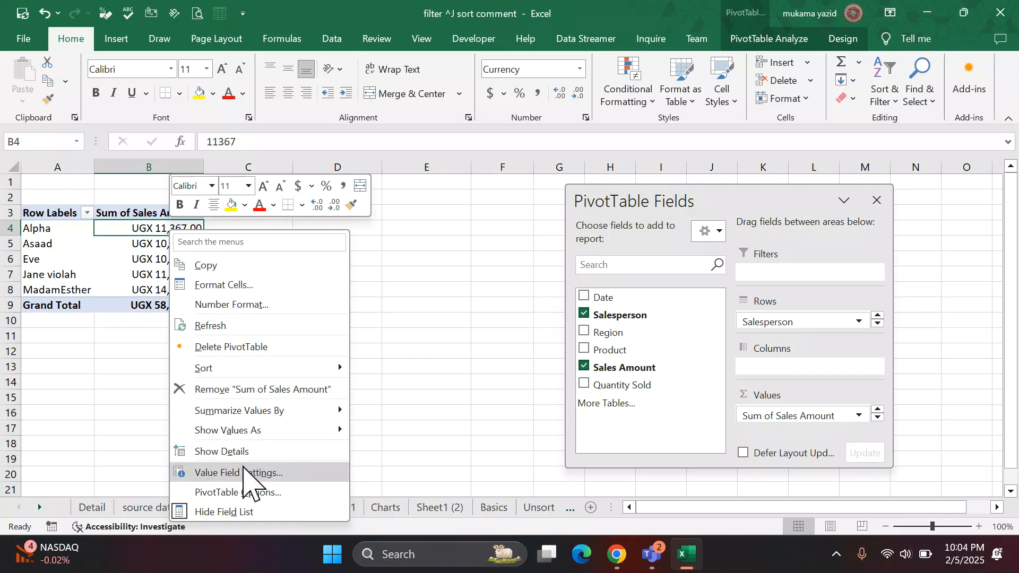
pyautogui.moveTo(336, 367)
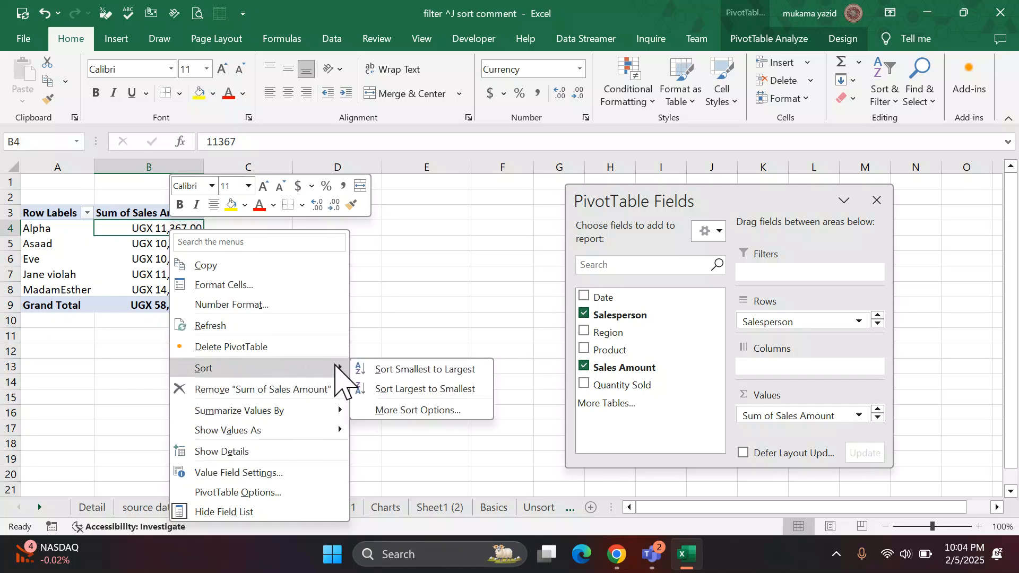
pyautogui.click(409, 393)
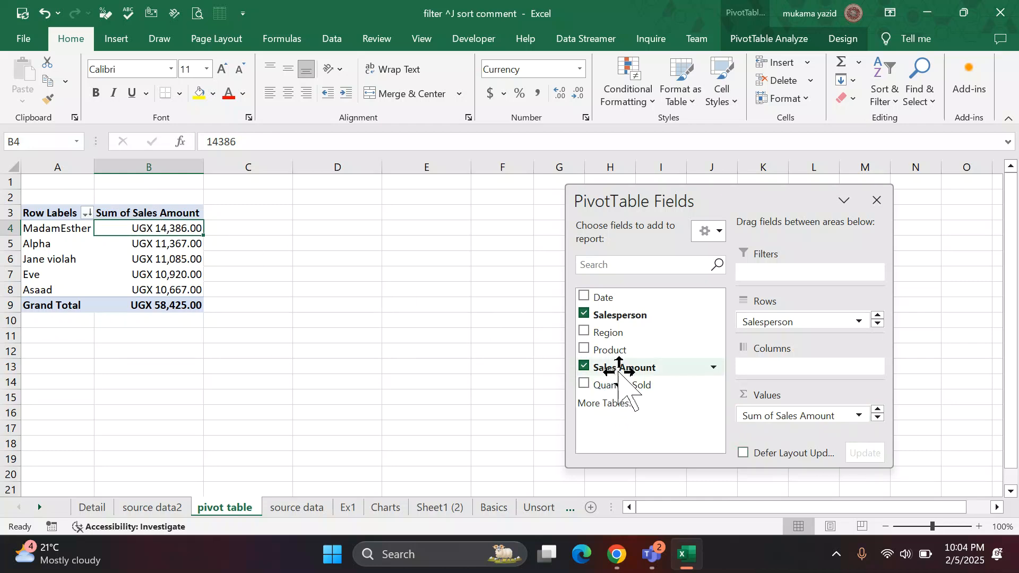
# Add the Sales Amount field to the Values area a second time and summarize that column by Average.
pyautogui.moveTo(618, 366); pyautogui.dragTo(794, 422)
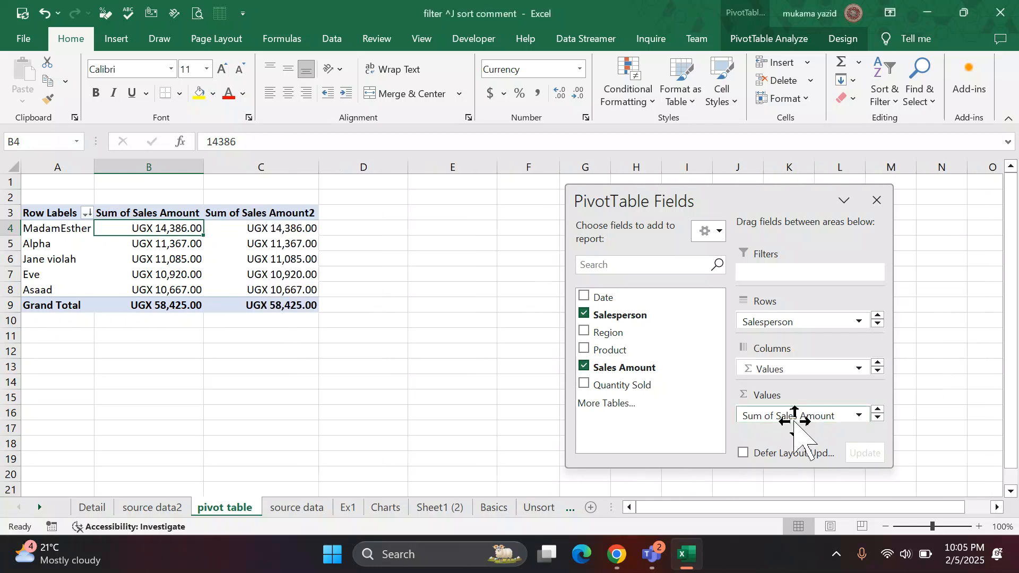
pyautogui.rightClick(286, 229)
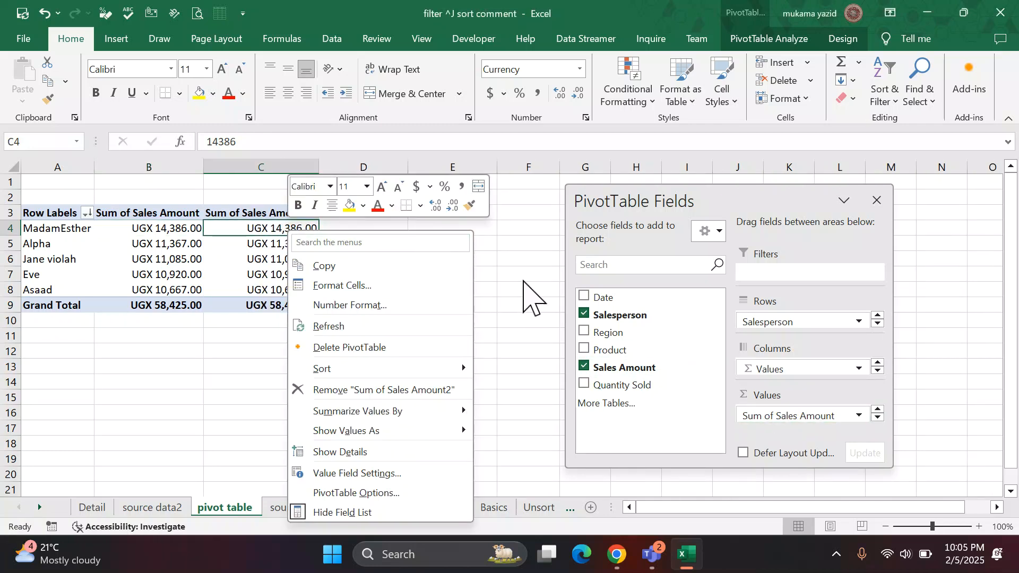
pyautogui.click(275, 227)
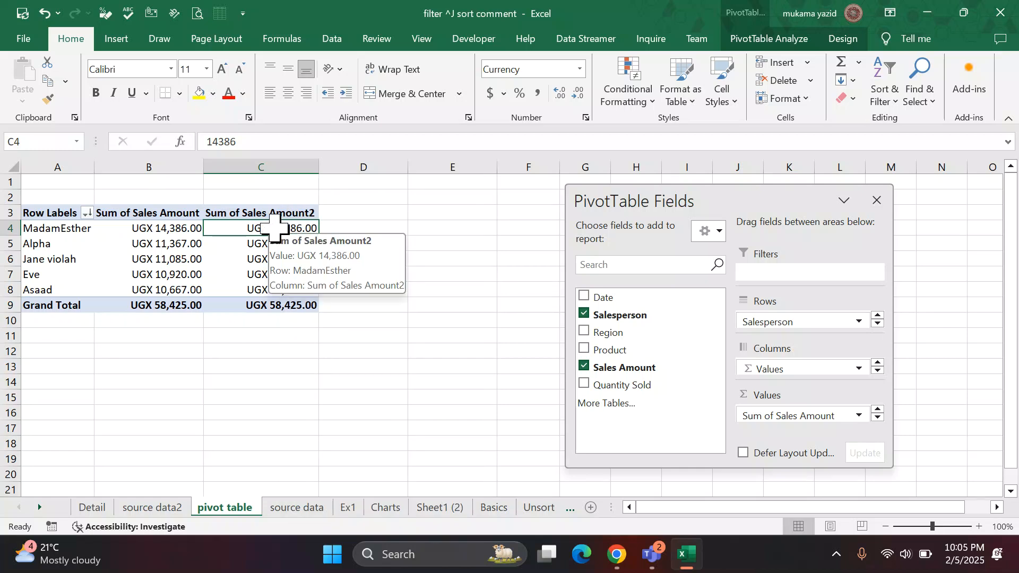
pyautogui.rightClick(275, 227)
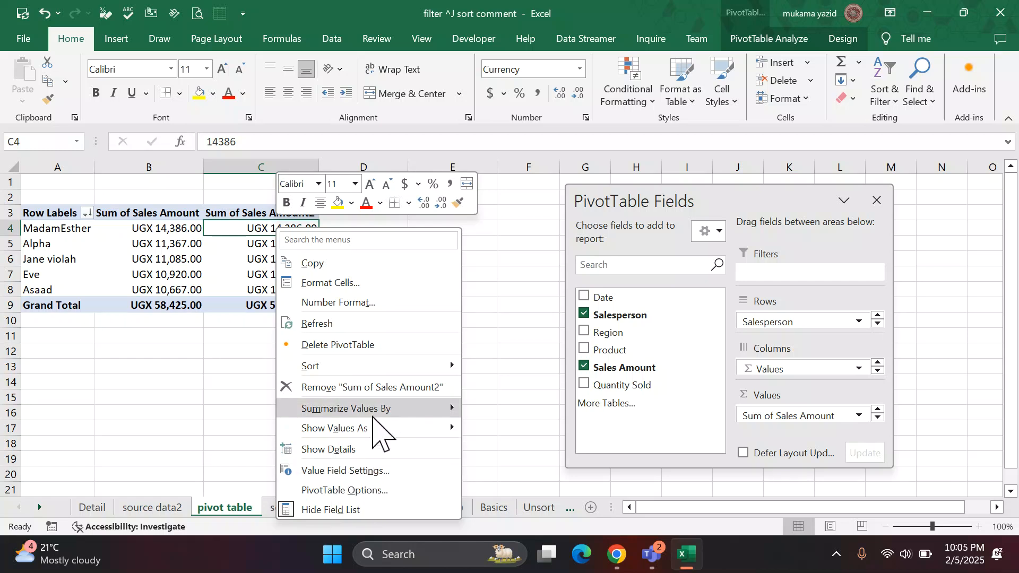
pyautogui.moveTo(415, 410)
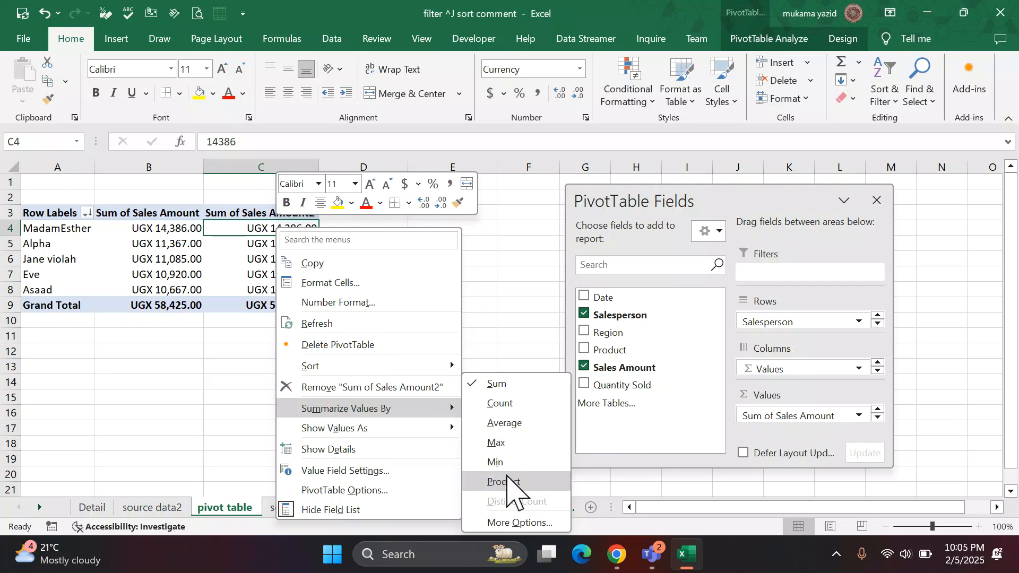
pyautogui.click(508, 429)
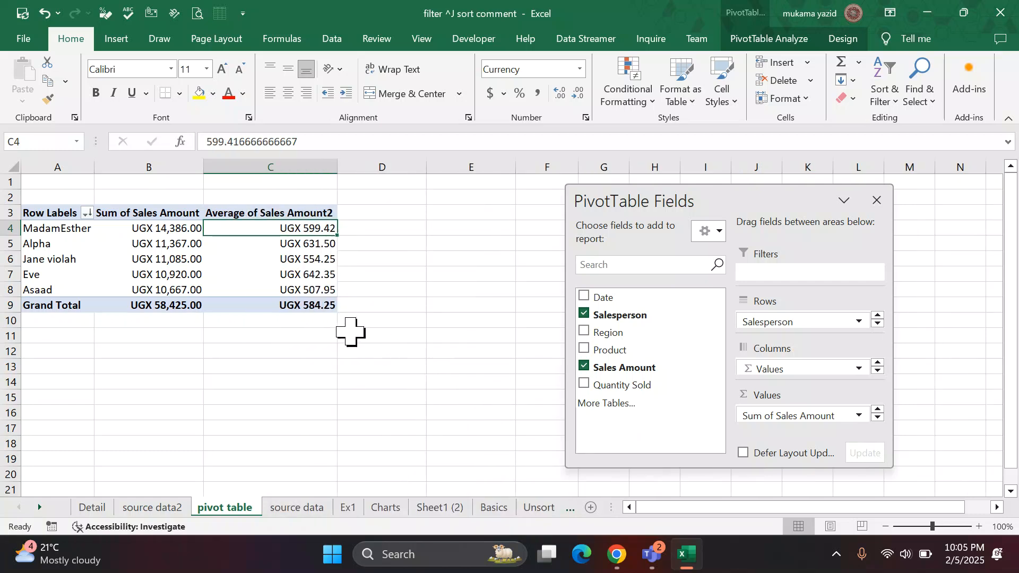
# Try to rename the average sales amount column's header in C3, and restore its original text.
pyautogui.click(266, 213)
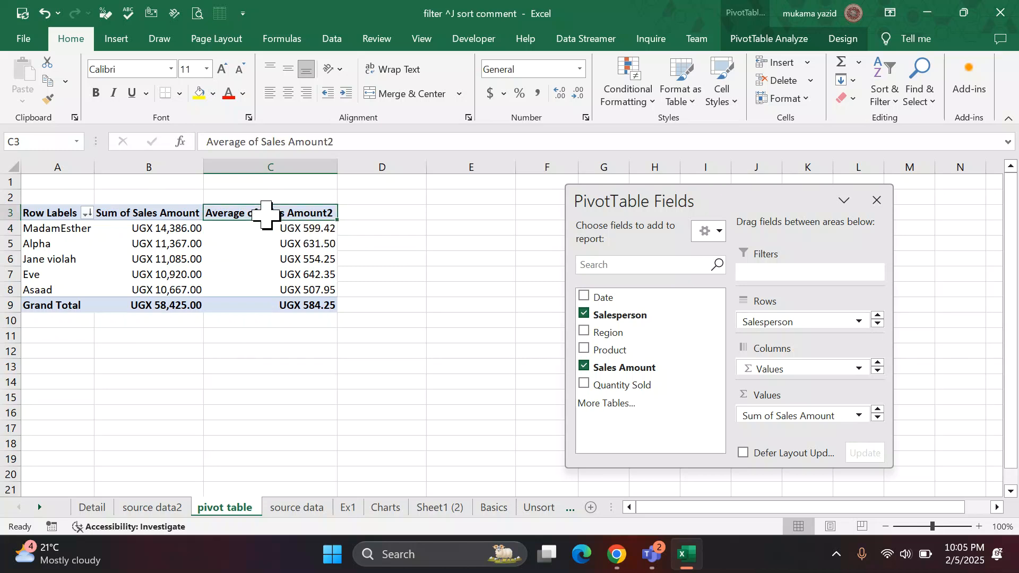
pyautogui.write('ffg')
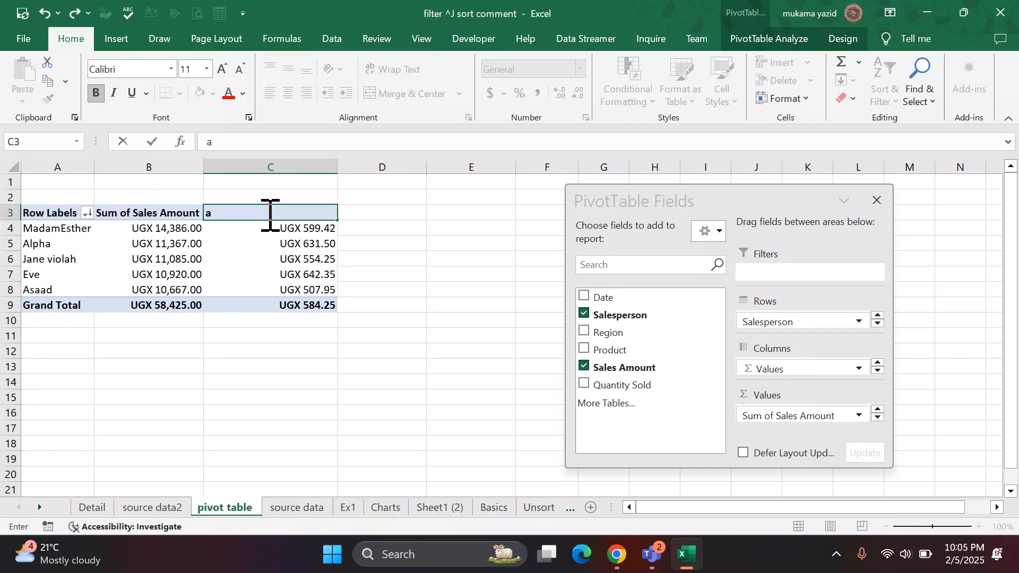
pyautogui.hotkey('ctrl', 'z')
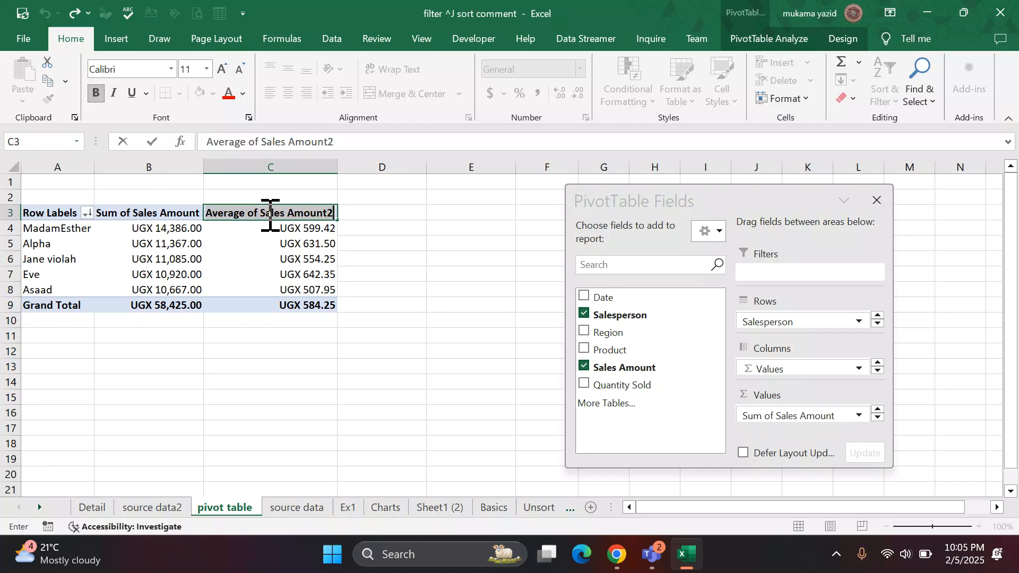
pyautogui.click(428, 241)
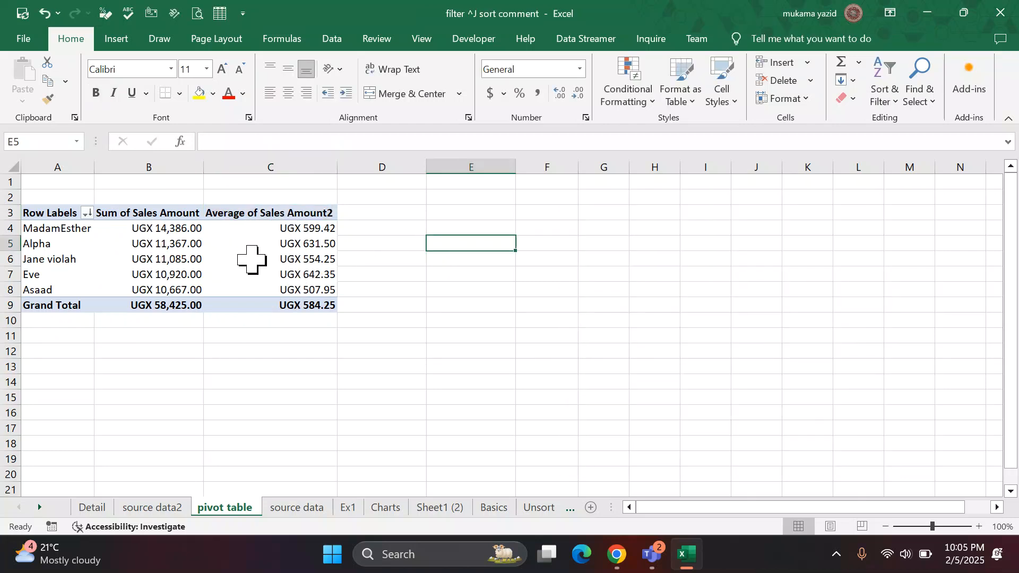
# Undo the Average summary and the addition of the second Sales Amount column.
pyautogui.moveTo(271, 245)
pyautogui.hotkey('ctrl', 'z')
pyautogui.hotkey('ctrl', 'z')
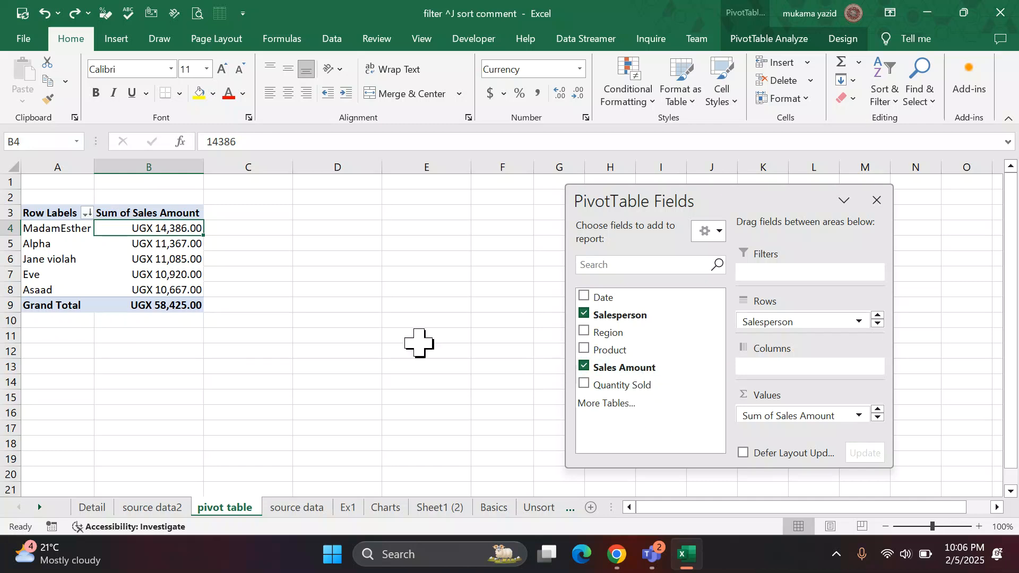
# Review the listed questions beside the sales table in the source data sheet.
pyautogui.click(303, 511)
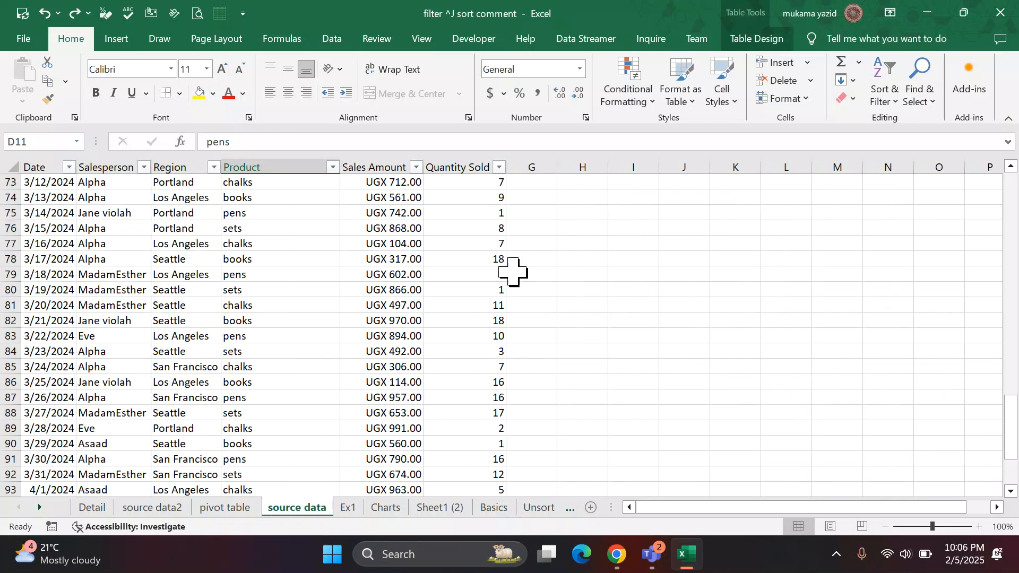
pyautogui.click(222, 508)
pyautogui.click(178, 508)
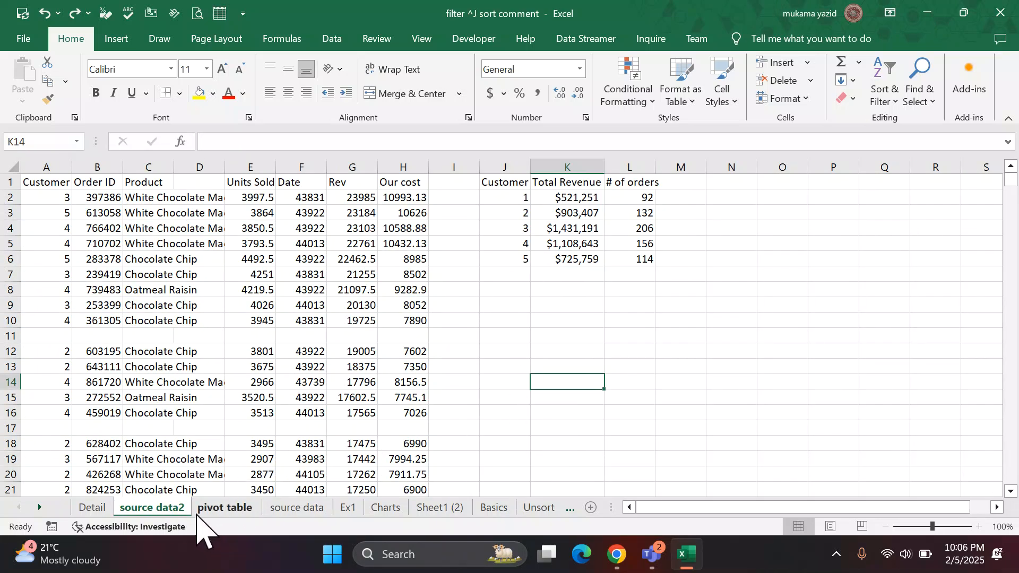
pyautogui.click(299, 510)
pyautogui.scroll(16, 589, 423)
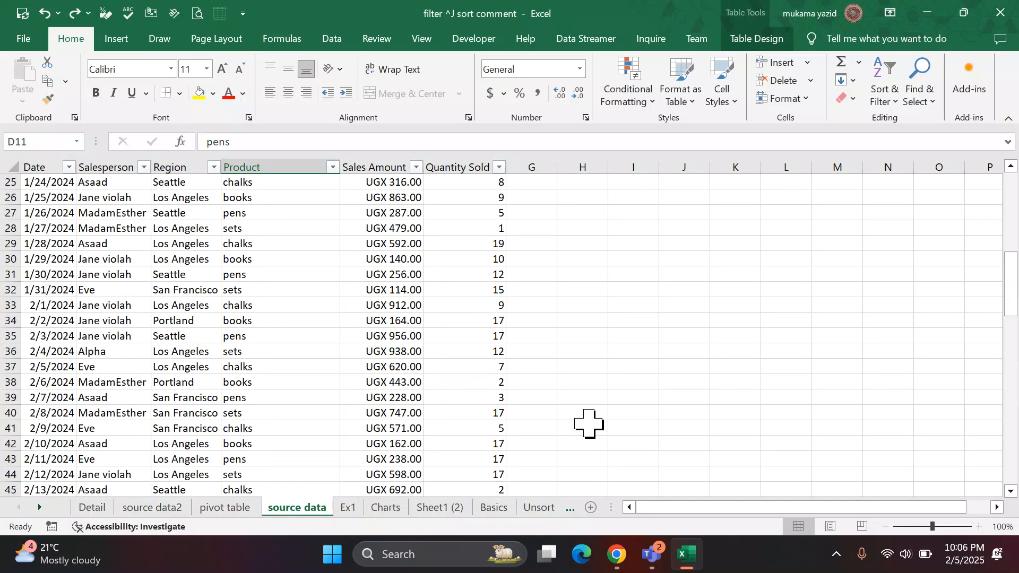
pyautogui.scroll(8, 589, 423)
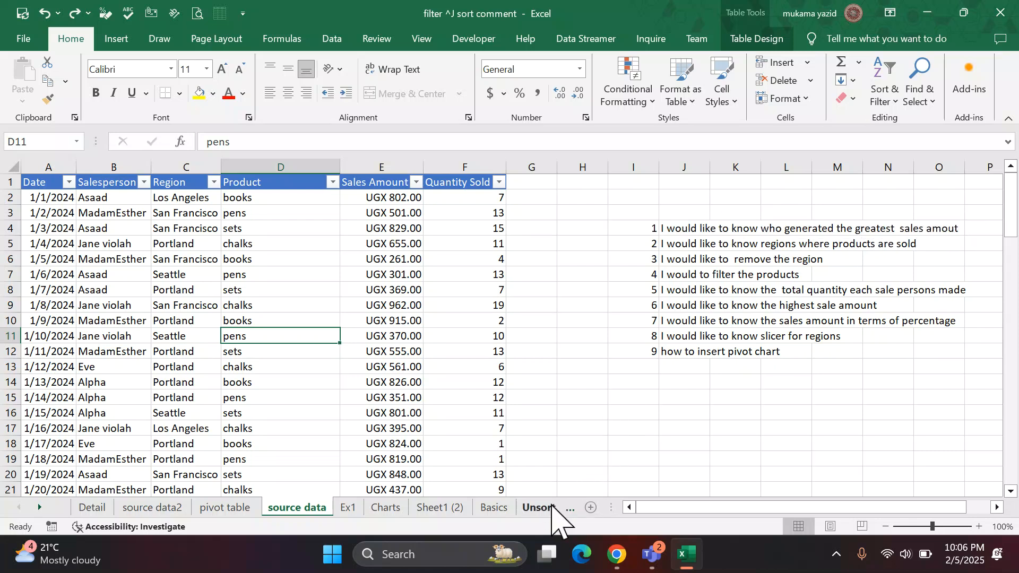
# Clear the PivotTable on the pivot table sheet by removing the Salesperson and Sales Amount fields.
pyautogui.click(231, 511)
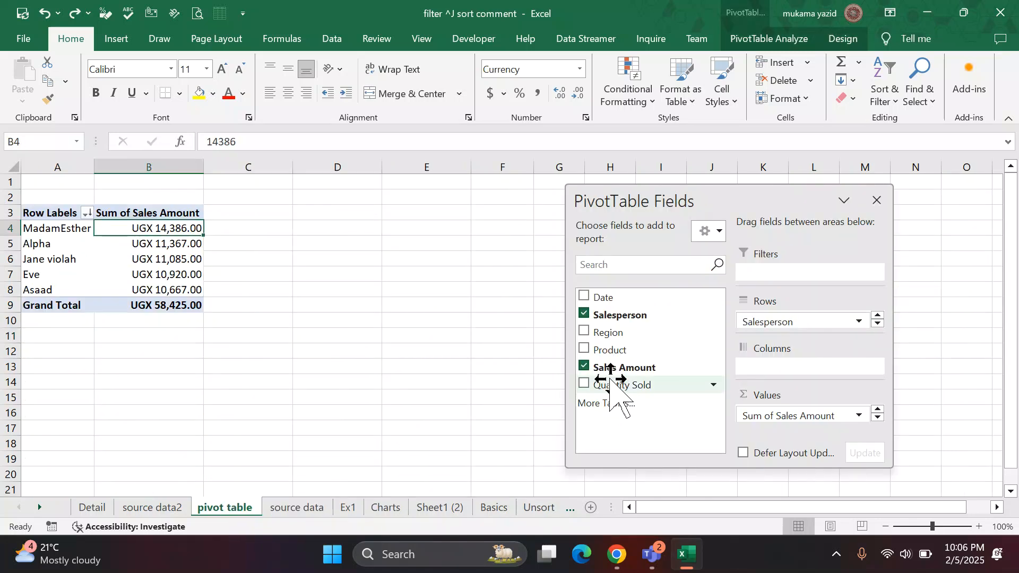
pyautogui.click(585, 314)
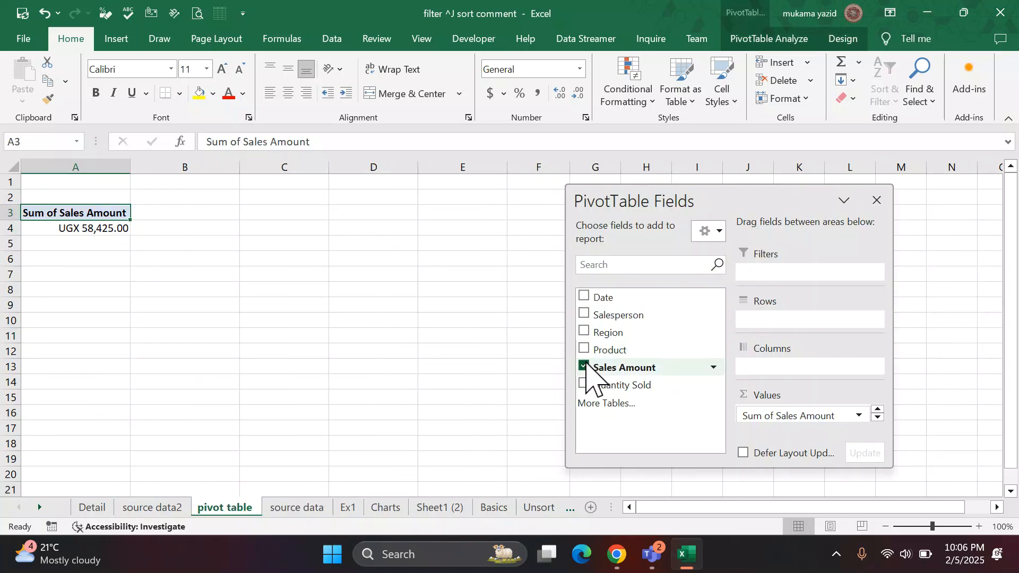
pyautogui.click(584, 366)
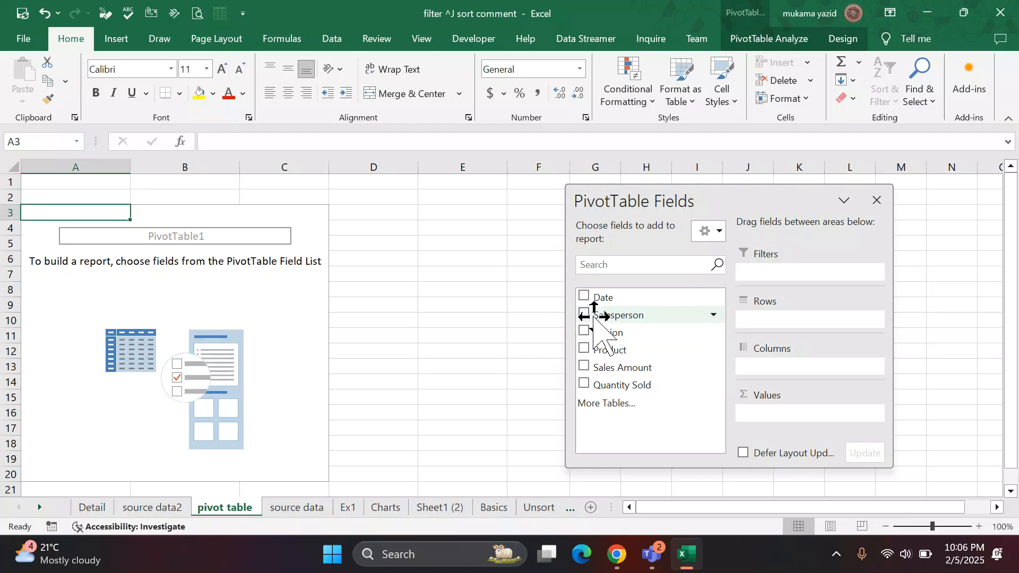
# Place Salesperson in the Columns area and Sales Amount in the Values area, and move the field pane clear of the PivotTable.
pyautogui.moveTo(597, 316); pyautogui.dragTo(778, 369)
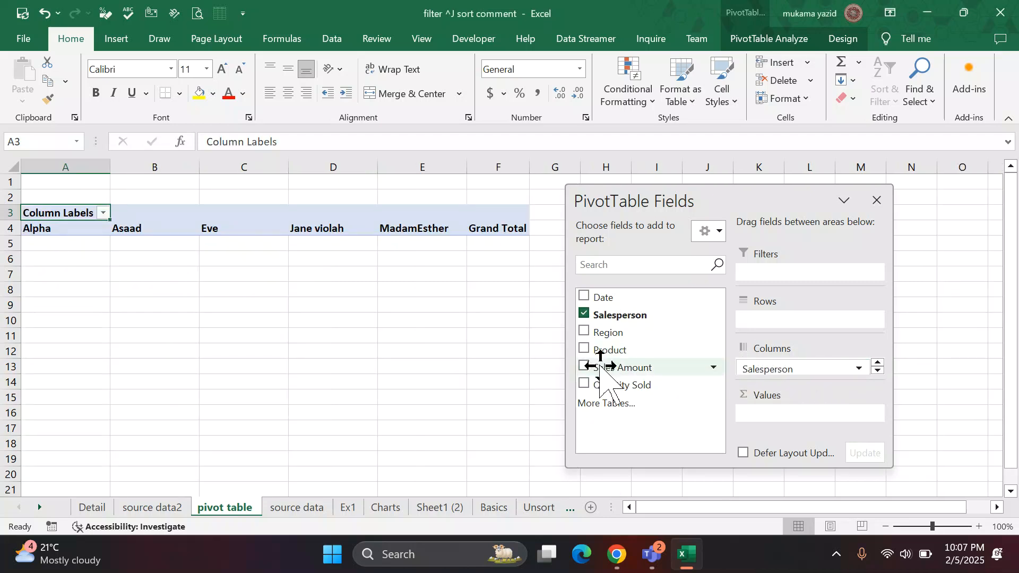
pyautogui.moveTo(605, 368); pyautogui.dragTo(780, 420)
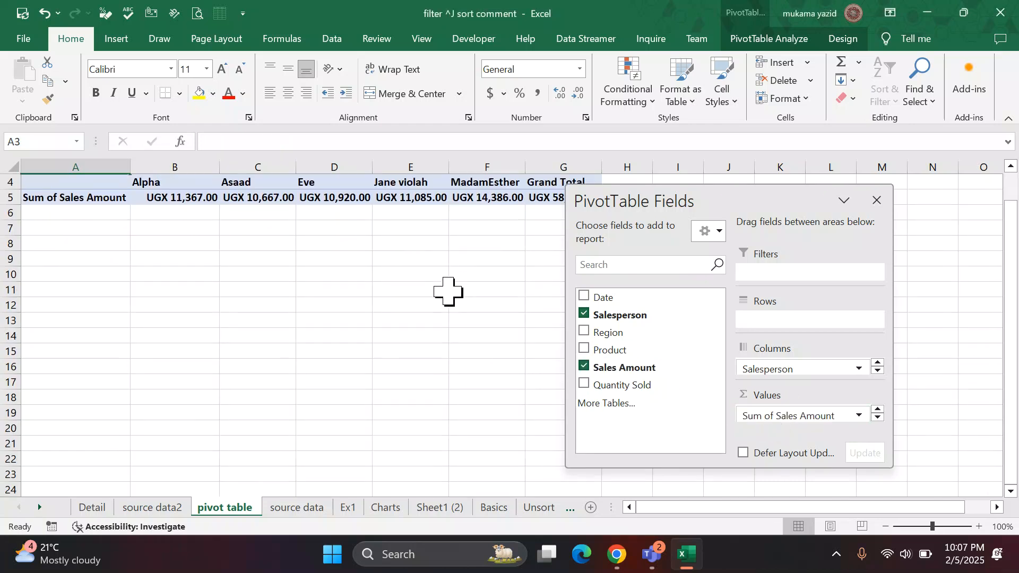
pyautogui.moveTo(753, 196); pyautogui.dragTo(796, 212)
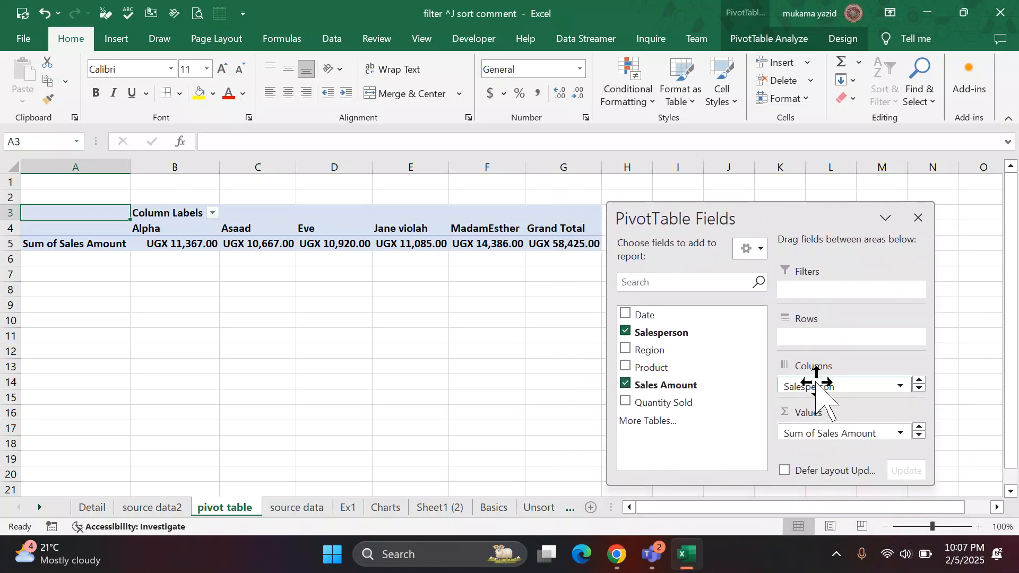
# Remove Salesperson from the Columns area and place it in the Rows area instead.
pyautogui.moveTo(812, 386); pyautogui.dragTo(536, 356)
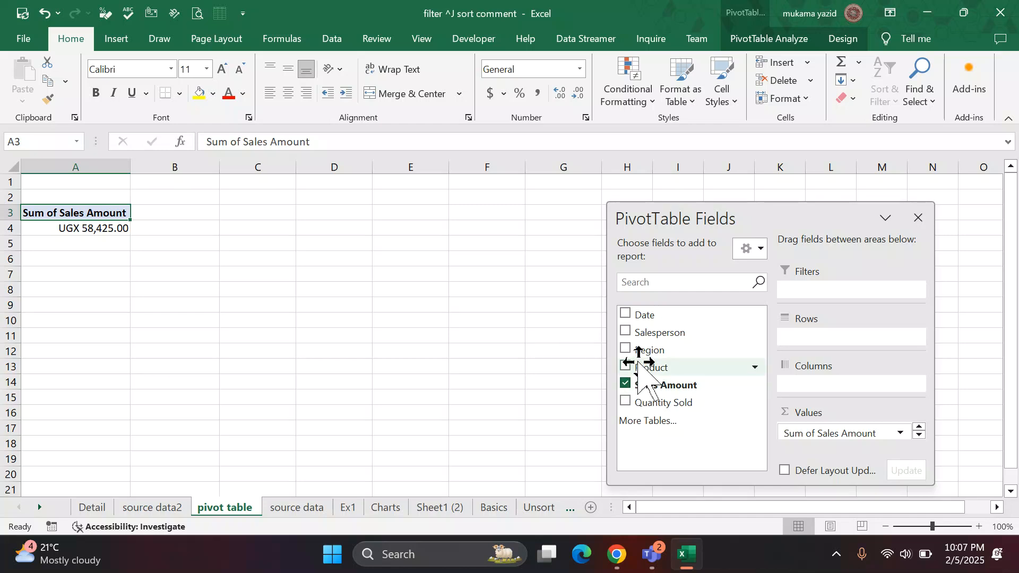
pyautogui.moveTo(645, 337); pyautogui.dragTo(825, 342)
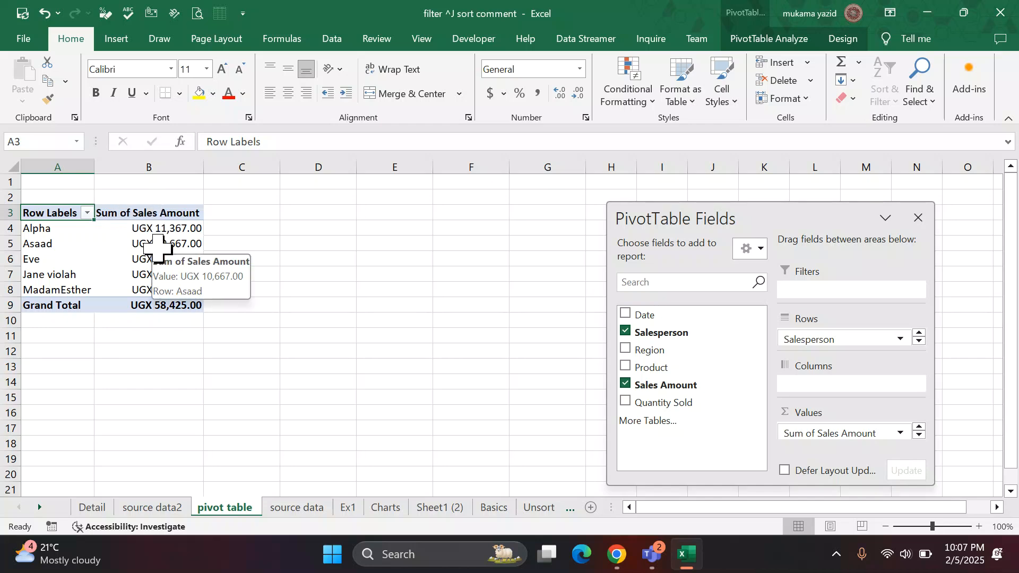
# Examine the summary functions offered for the Sales Amount value field, including the full list in its value field settings.
pyautogui.click(161, 228)
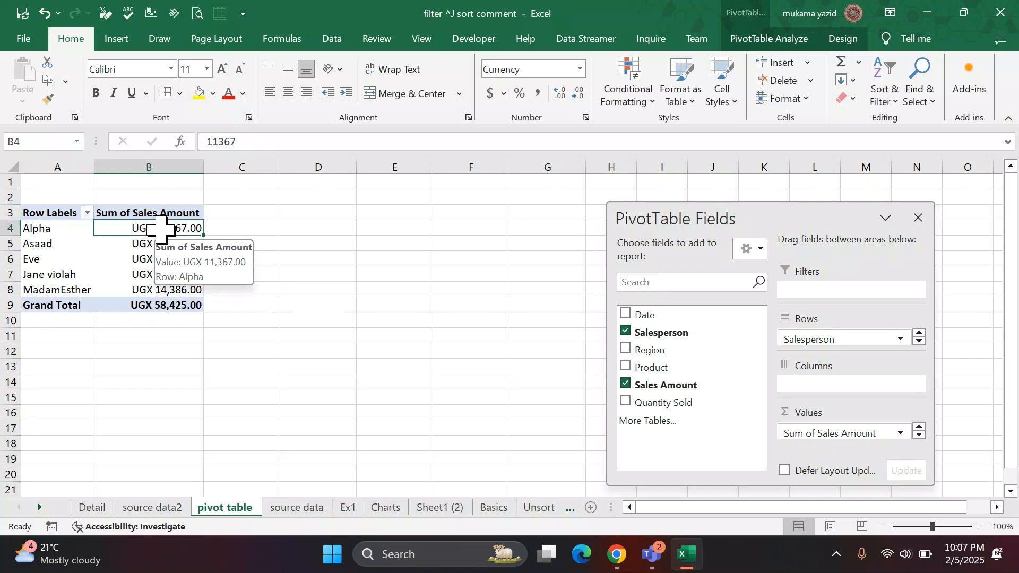
pyautogui.rightClick(161, 228)
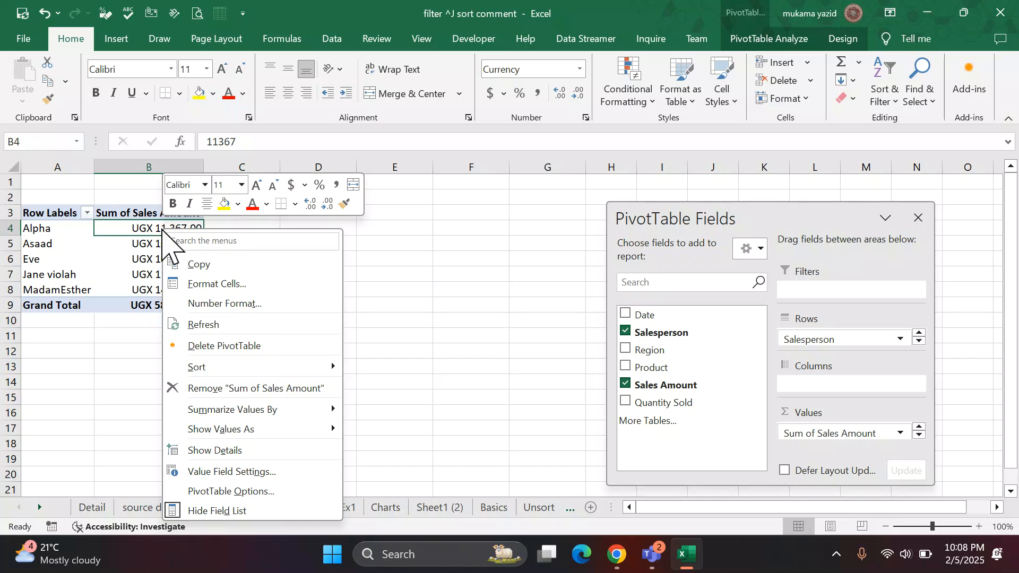
pyautogui.moveTo(183, 428)
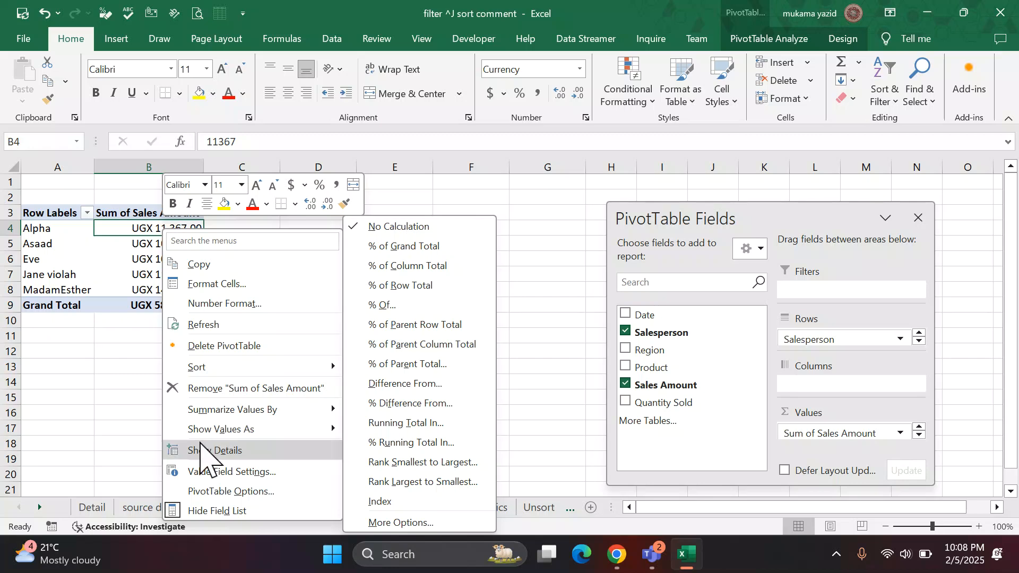
pyautogui.moveTo(245, 413)
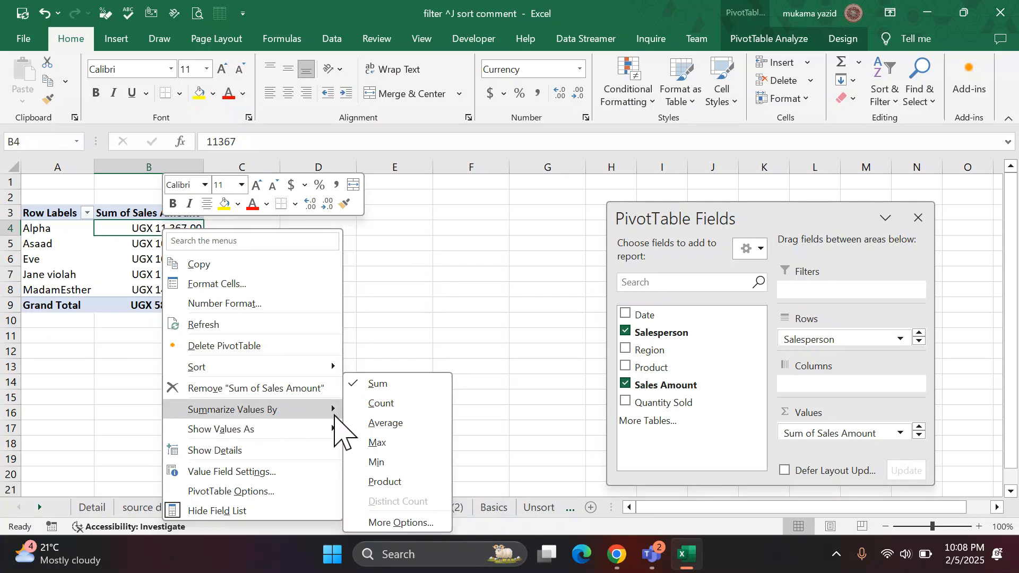
pyautogui.click(400, 523)
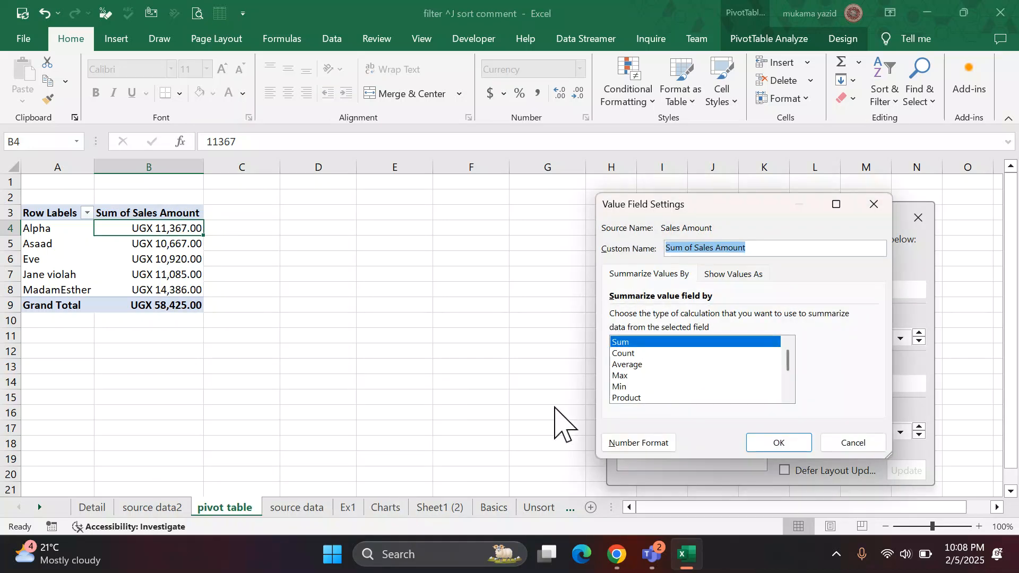
pyautogui.scroll(-2, 627, 391)
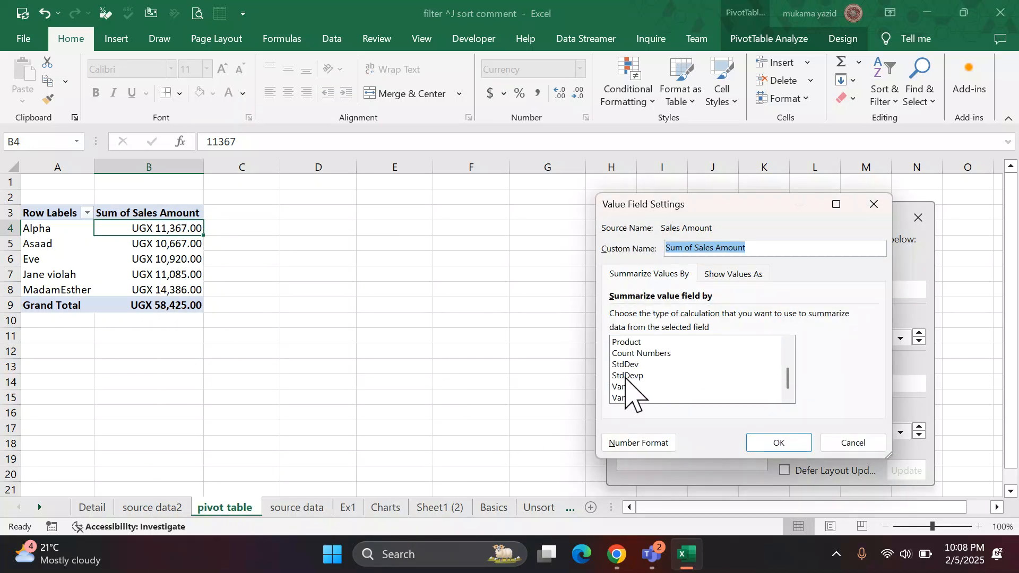
pyautogui.scroll(2, 627, 391)
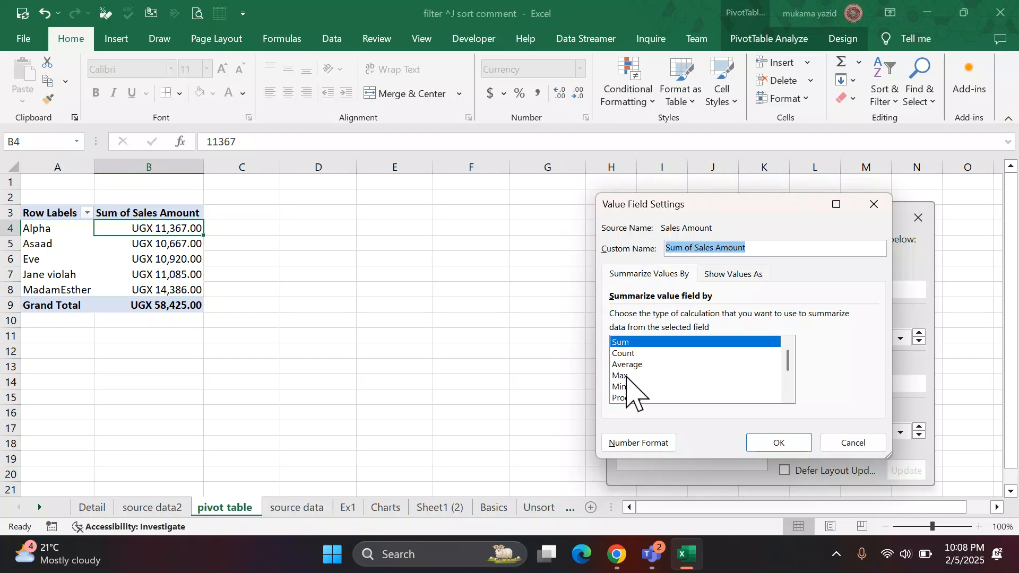
pyautogui.scroll(-2, 627, 391)
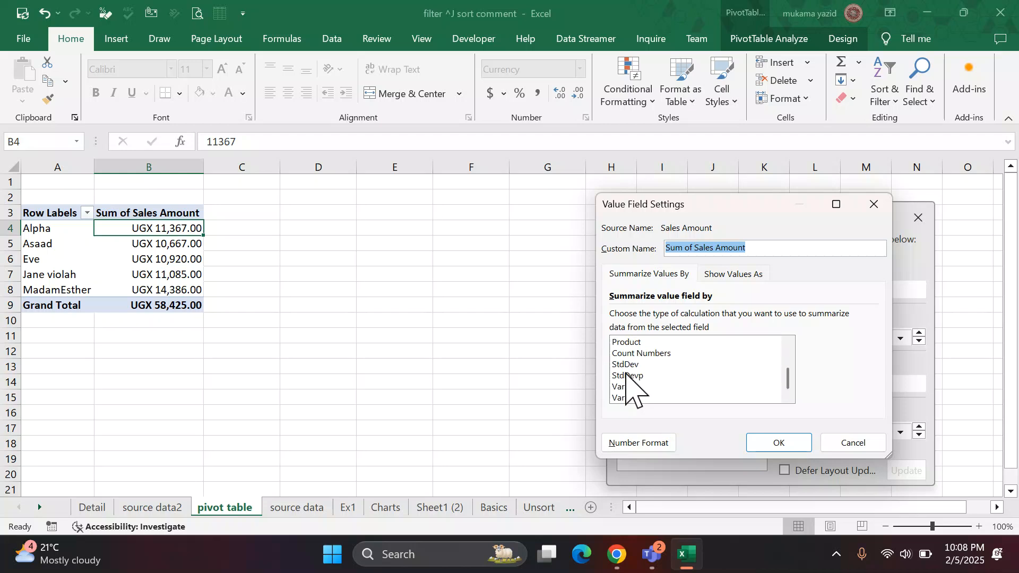
pyautogui.click(874, 205)
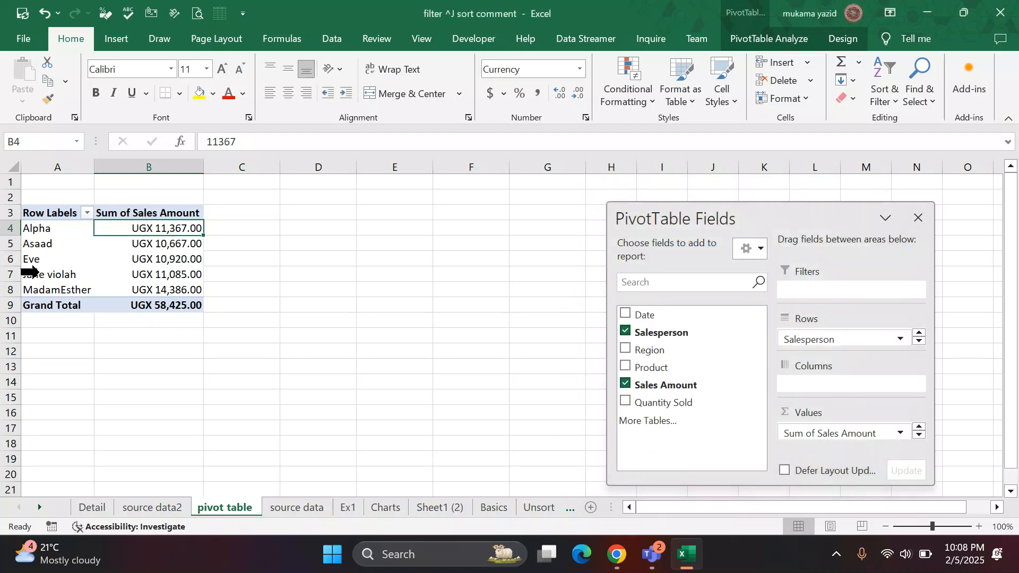
pyautogui.click(263, 336)
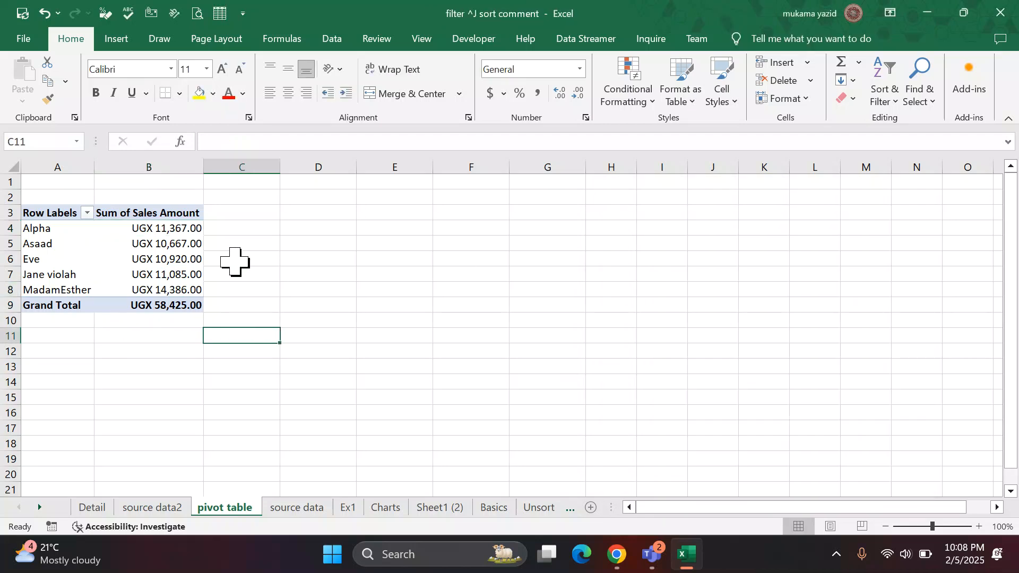
pyautogui.moveTo(127, 270)
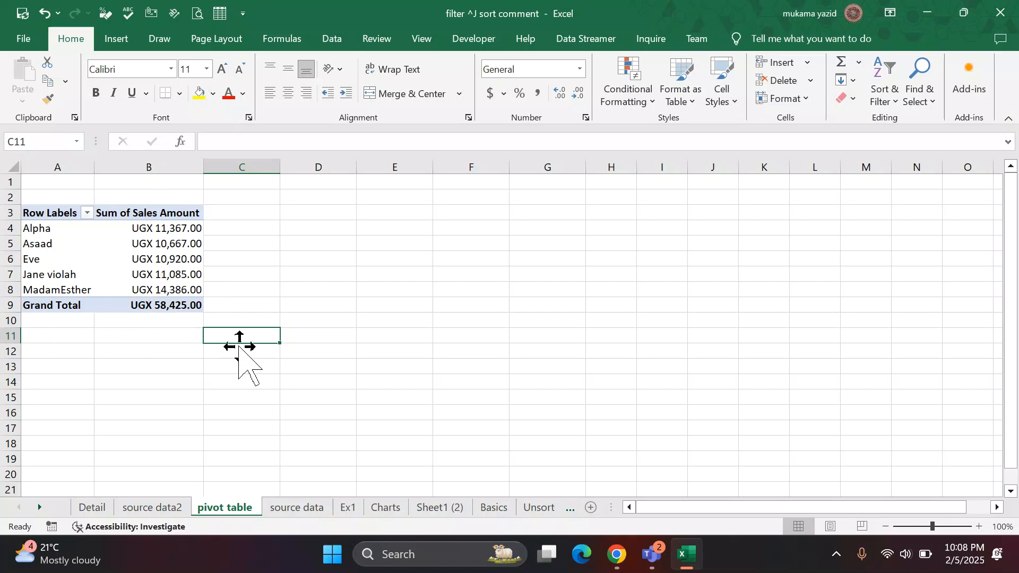
pyautogui.click(166, 271)
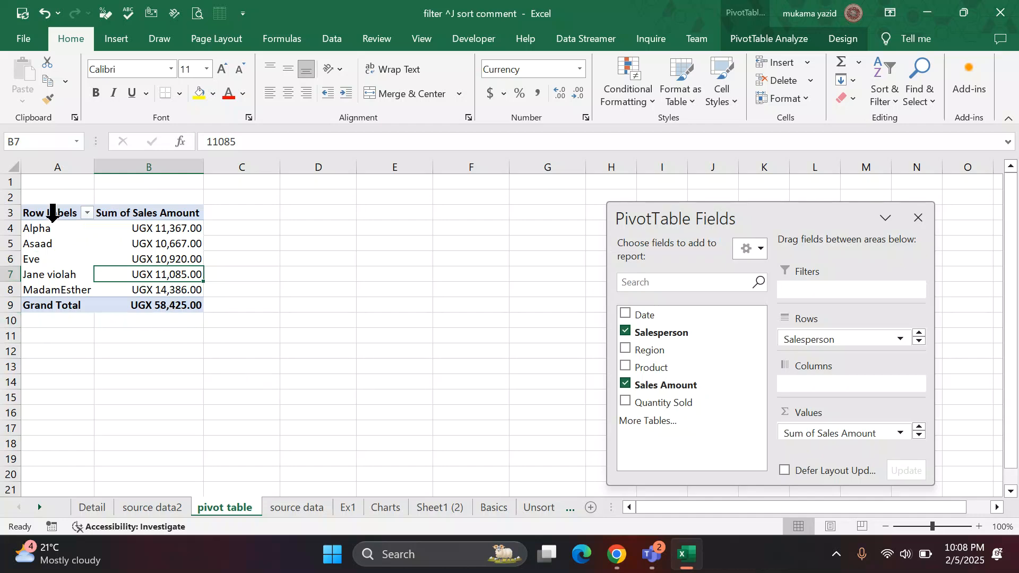
pyautogui.moveTo(42, 215); pyautogui.dragTo(164, 300)
pyautogui.click(240, 274)
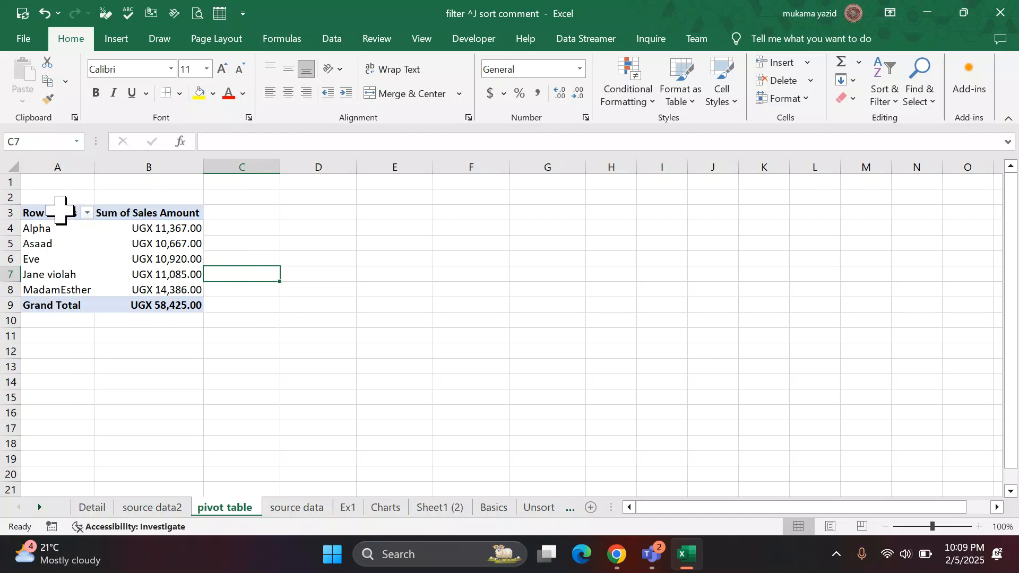
# Clear the PivotTable by removing the Salesperson and Sales Amount fields.
pyautogui.click(60, 211)
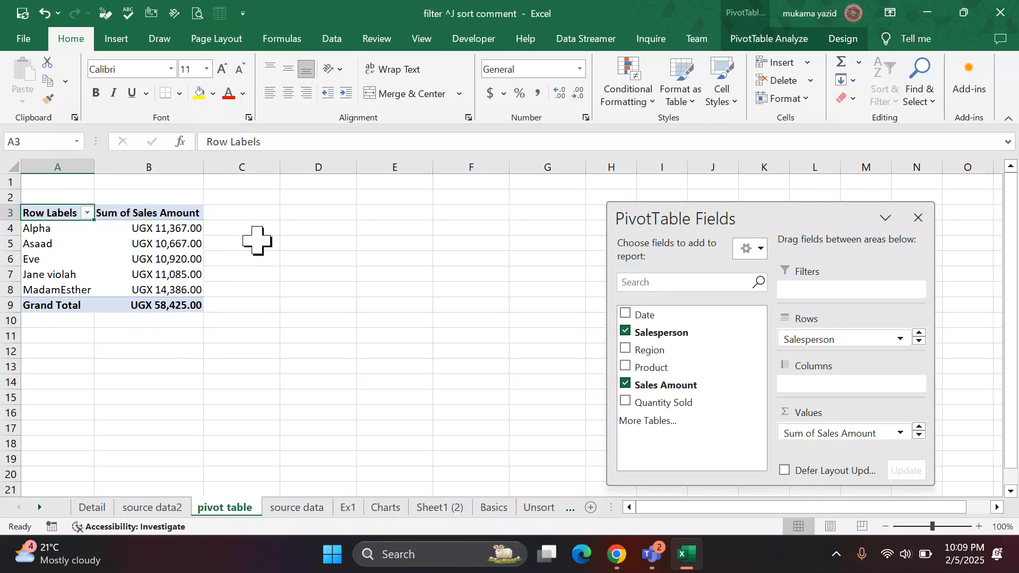
pyautogui.click(625, 331)
pyautogui.click(625, 383)
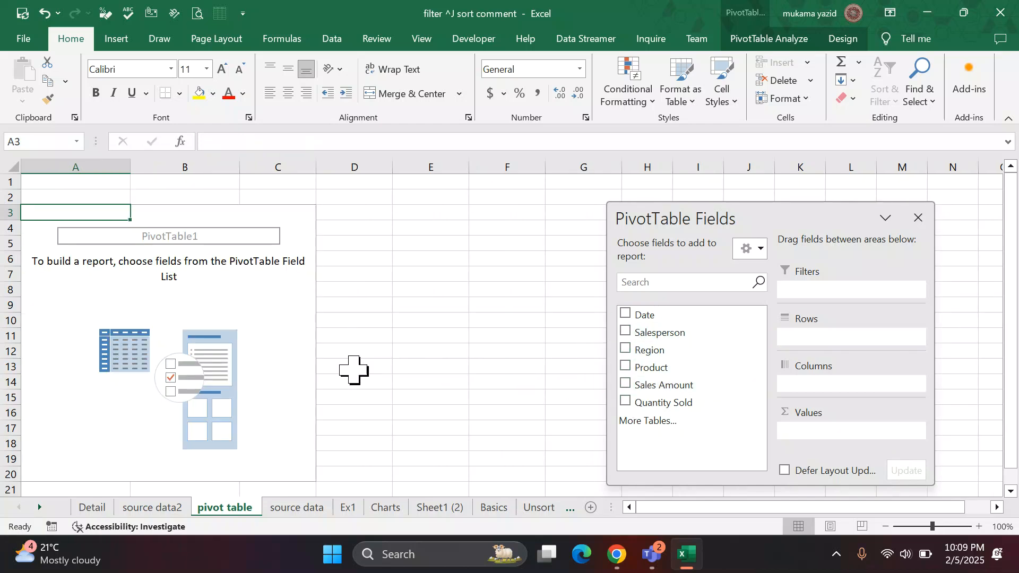
# Check the questions on the source data sheet and rebuild the PivotTable with Salesperson as rows and Sales Amount as values.
pyautogui.click(296, 508)
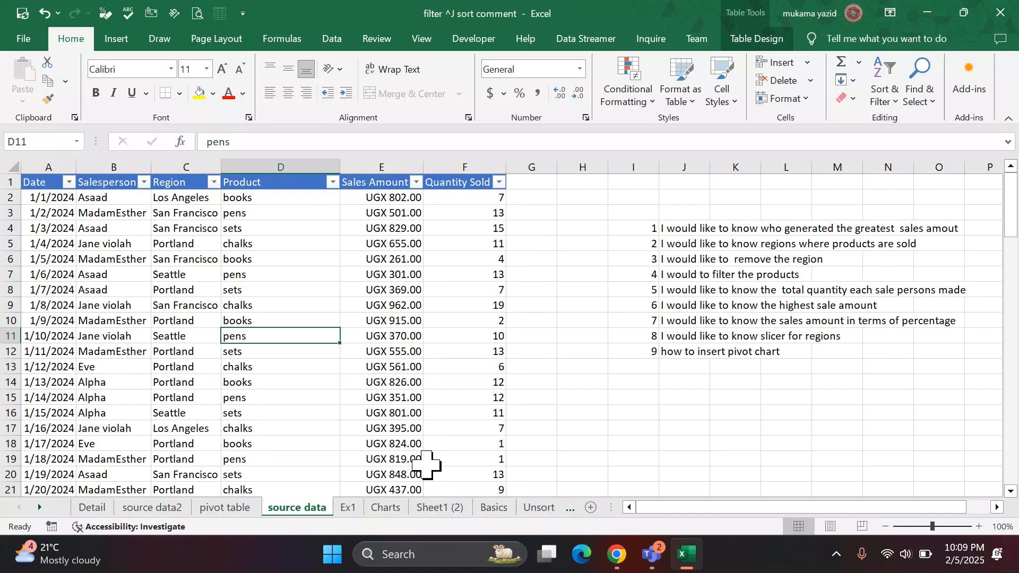
pyautogui.click(225, 507)
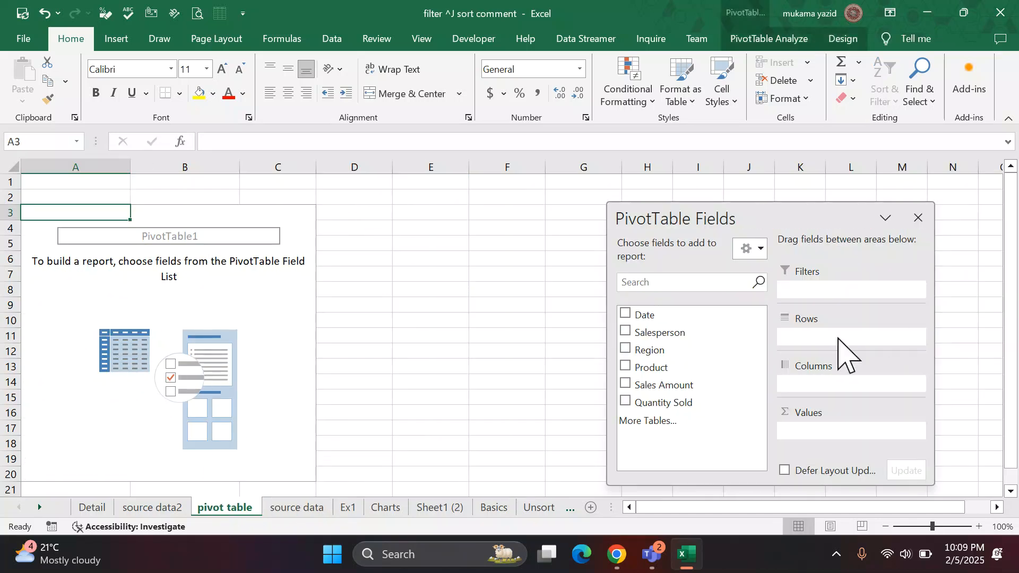
pyautogui.click(625, 332)
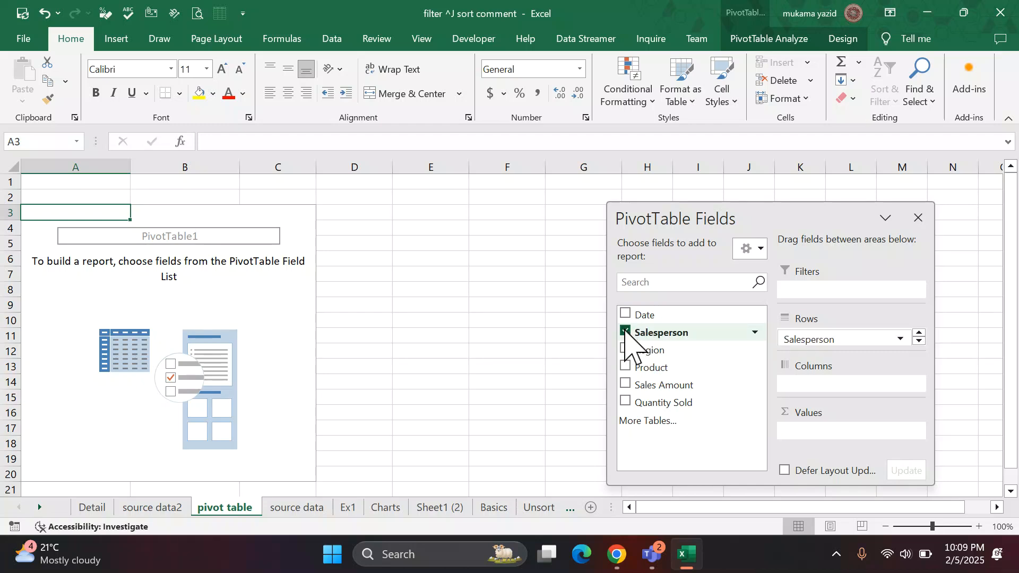
pyautogui.click(625, 383)
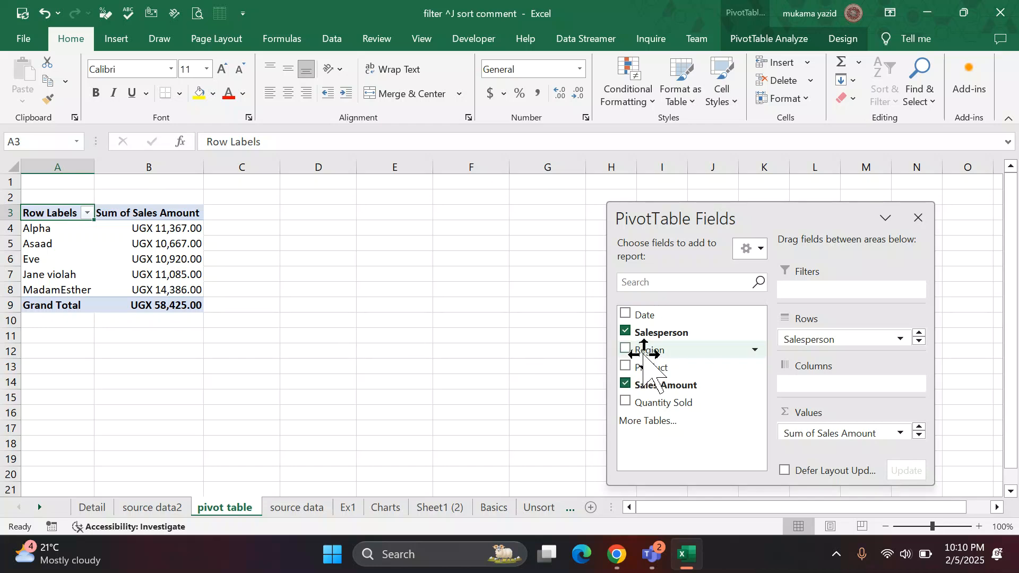
# Try Region in the Columns area to split each salesperson's sales by region, and remove it again.
pyautogui.moveTo(644, 355)
pyautogui.mouseDown()
pyautogui.moveTo(725, 298)
pyautogui.moveTo(765, 289)
pyautogui.moveTo(637, 341)
pyautogui.moveTo(640, 351)
pyautogui.mouseUp()
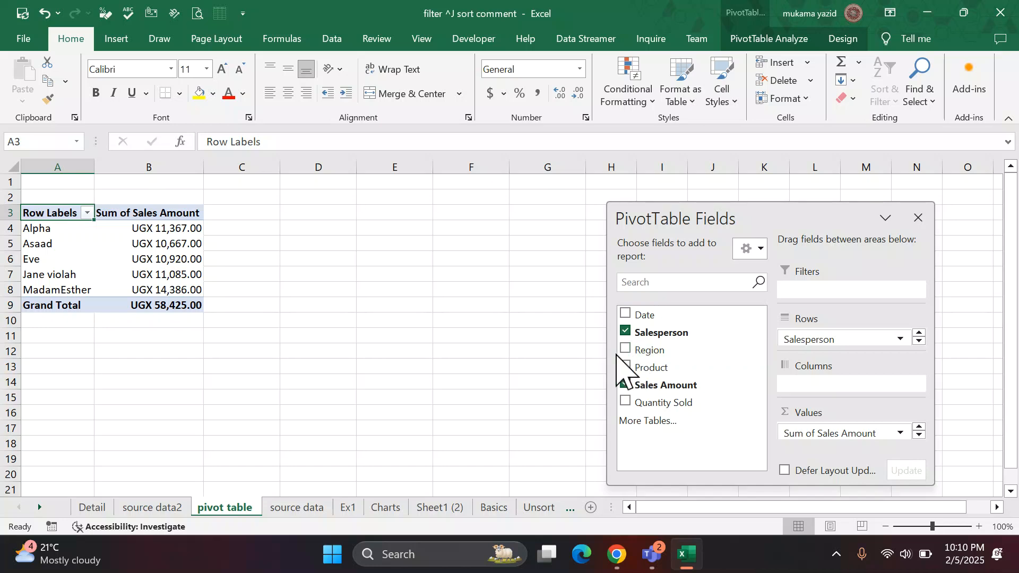
pyautogui.moveTo(629, 348); pyautogui.dragTo(809, 386)
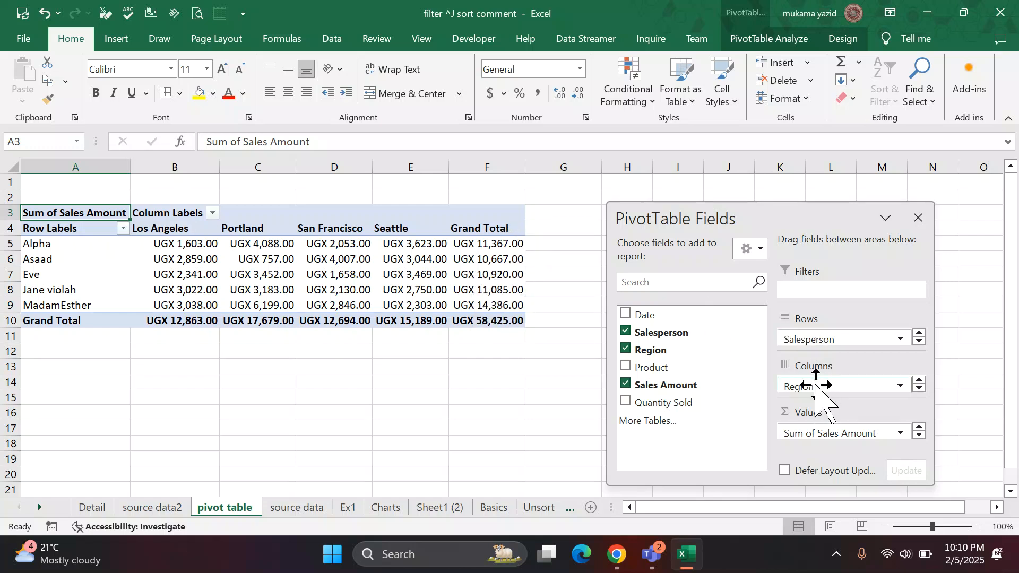
pyautogui.moveTo(811, 386); pyautogui.dragTo(533, 371)
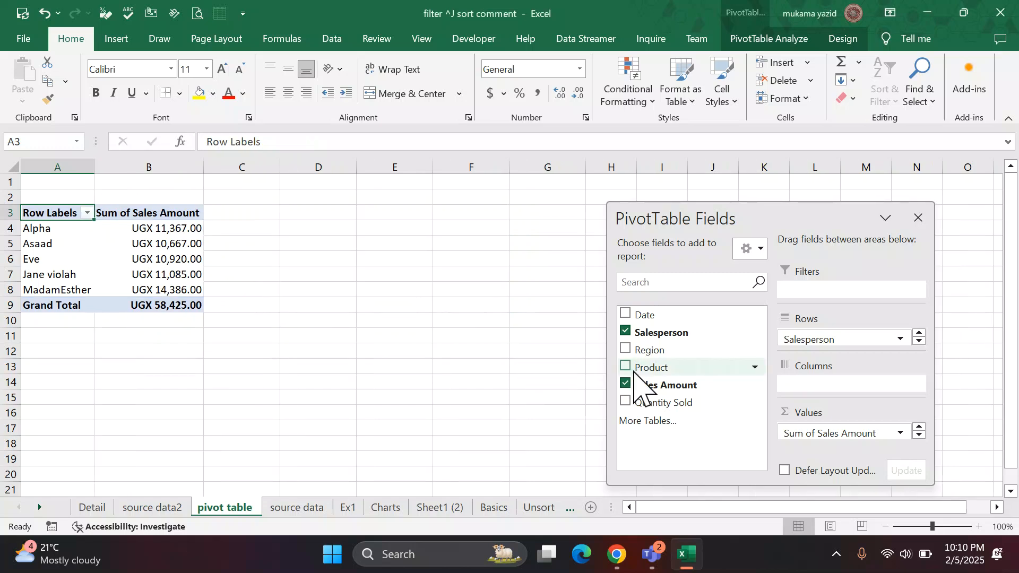
# Place Region above Salesperson in the Rows area and review the sales amounts grouped under each region.
pyautogui.moveTo(658, 351); pyautogui.dragTo(853, 337)
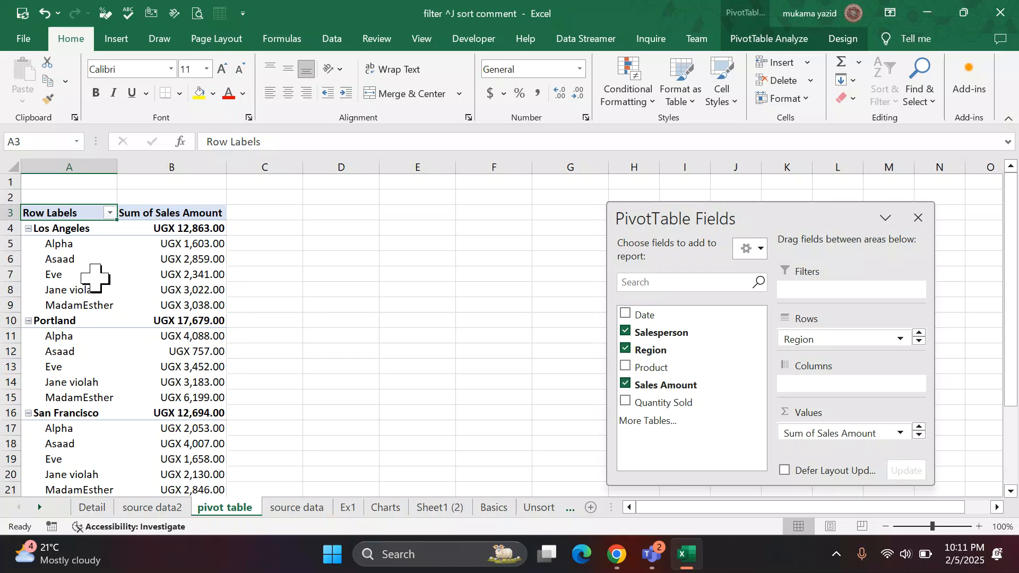
pyautogui.scroll(-2, 94, 277)
pyautogui.scroll(1, 94, 277)
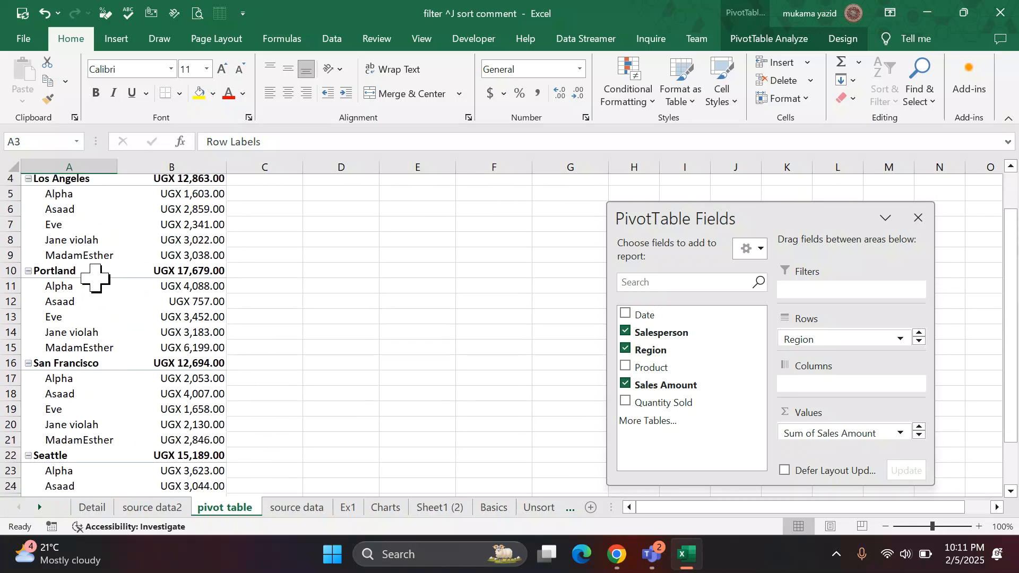
pyautogui.scroll(1, 95, 277)
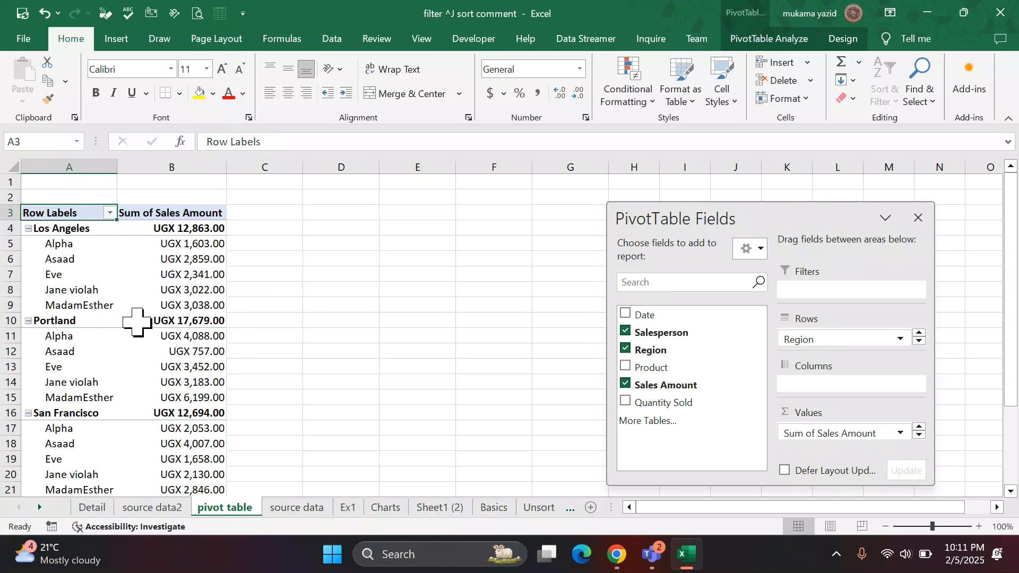
pyautogui.moveTo(136, 325)
pyautogui.scroll(-2, 88, 460)
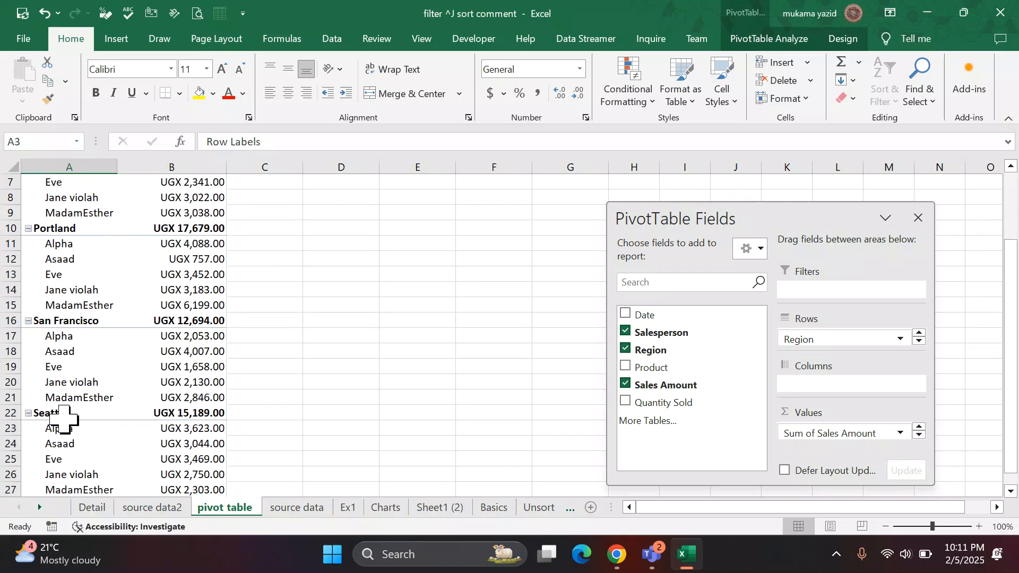
pyautogui.scroll(-2, 145, 424)
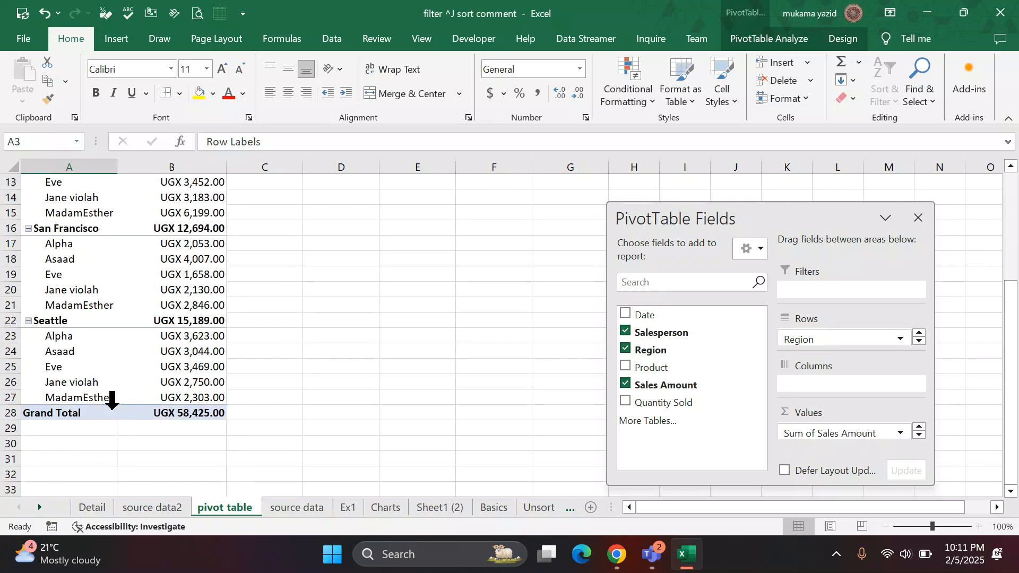
pyautogui.scroll(2, 340, 382)
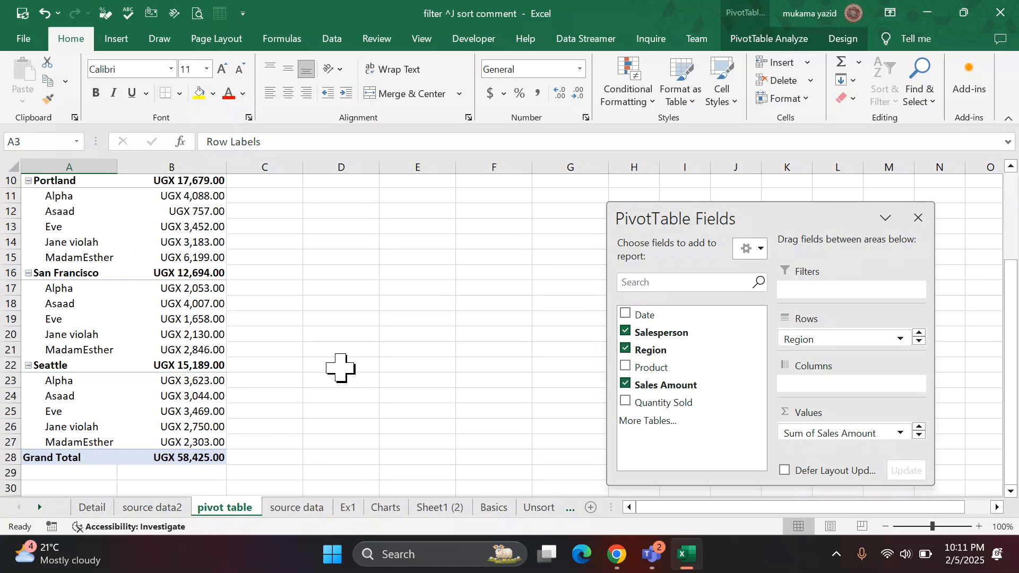
pyautogui.scroll(2, 196, 357)
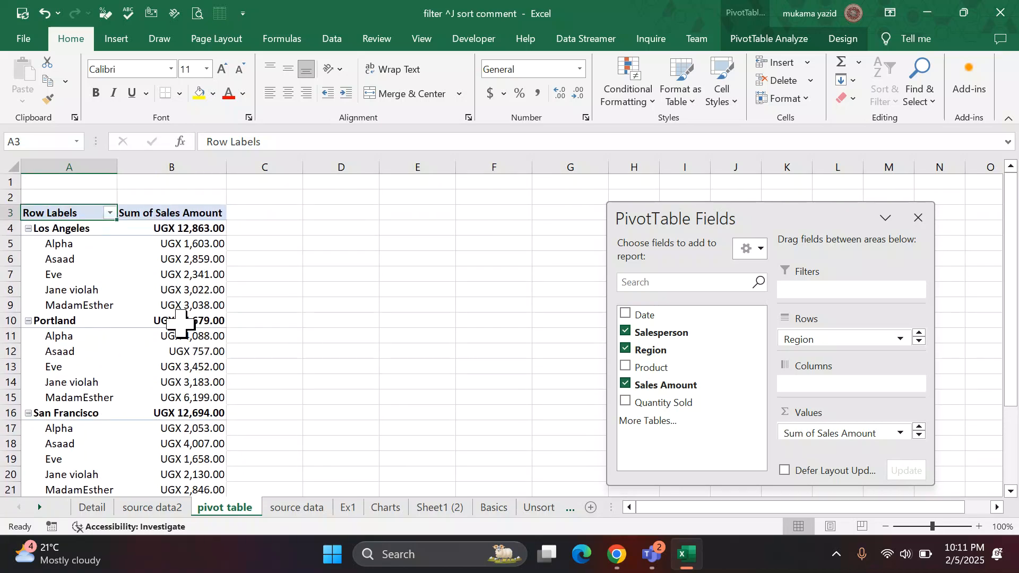
pyautogui.scroll(-2, 175, 325)
pyautogui.scroll(2, 180, 334)
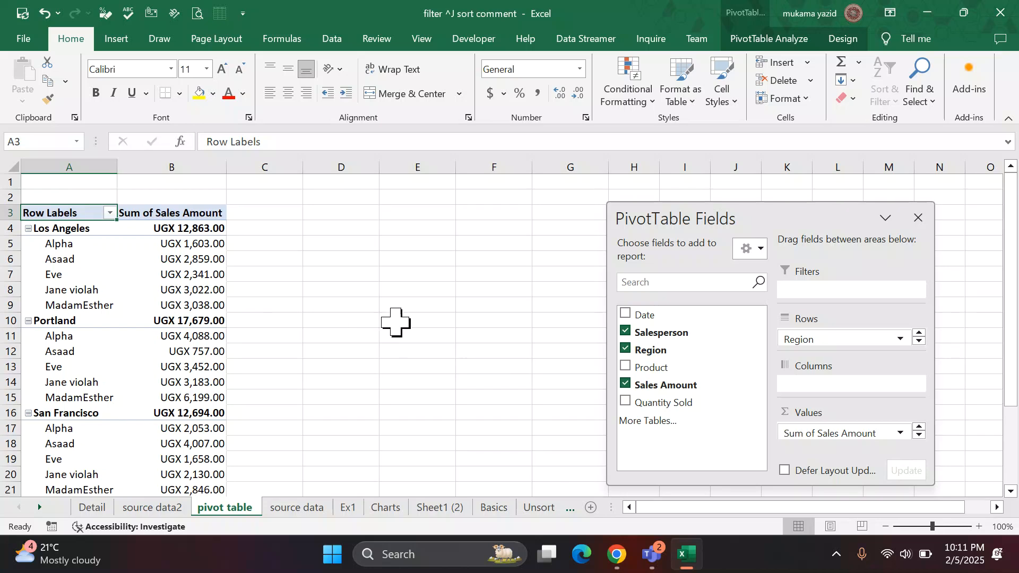
# Remove Region from the Rows area, place it in the Filters area and filter the PivotTable to Los Angeles.
pyautogui.moveTo(650, 351); pyautogui.dragTo(536, 348)
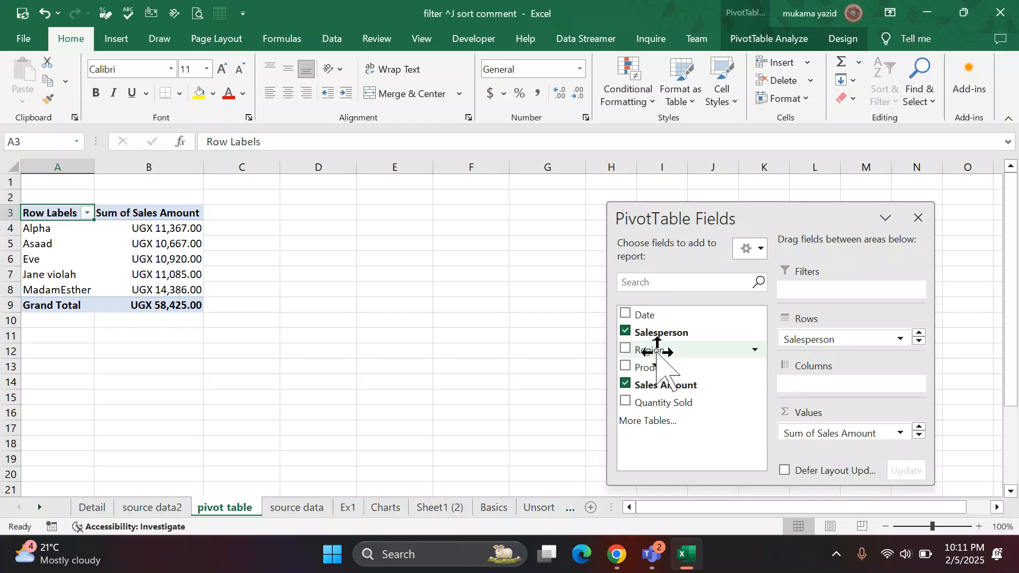
pyautogui.moveTo(657, 348); pyautogui.dragTo(811, 287)
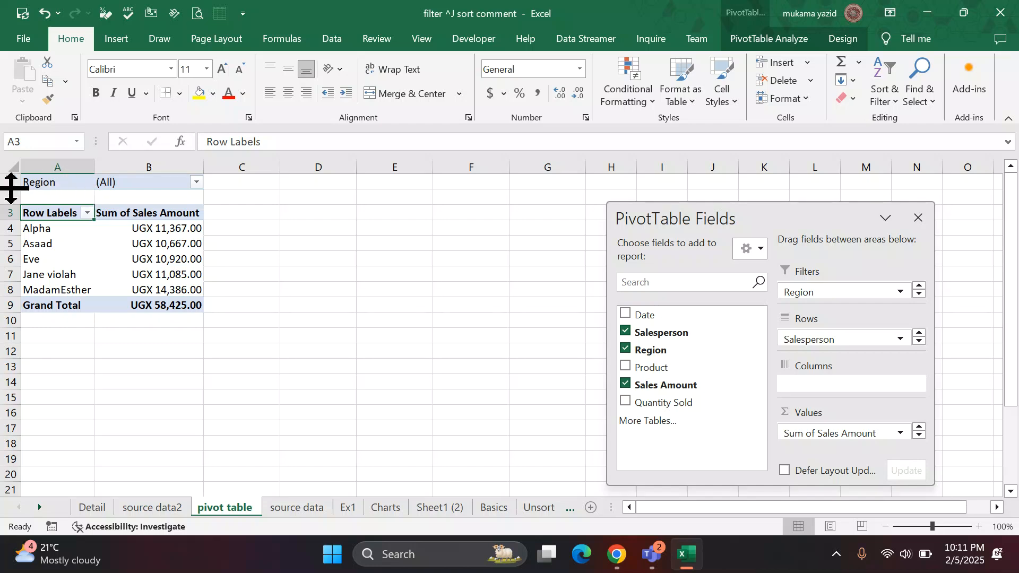
pyautogui.click(197, 182)
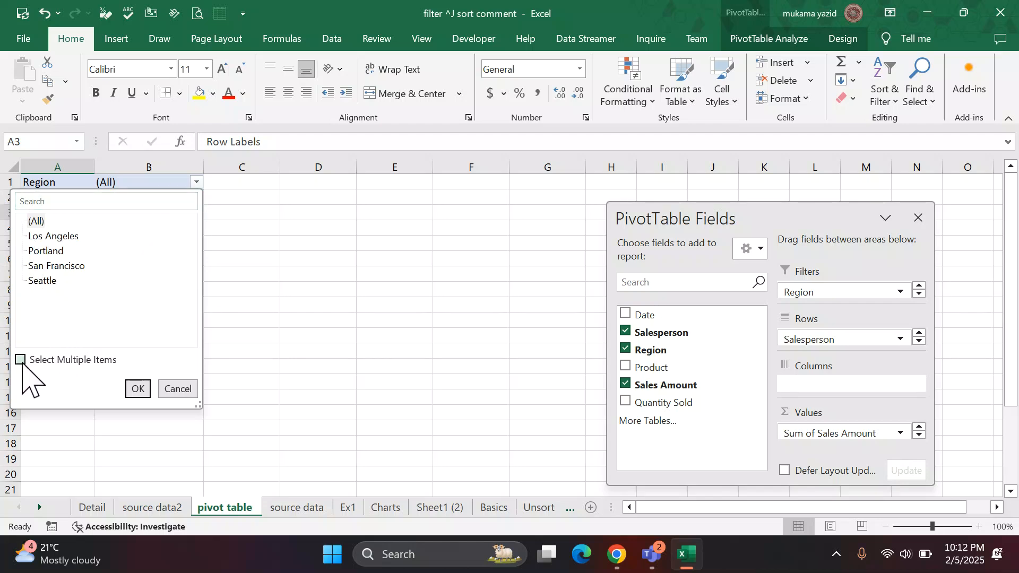
pyautogui.click(33, 237)
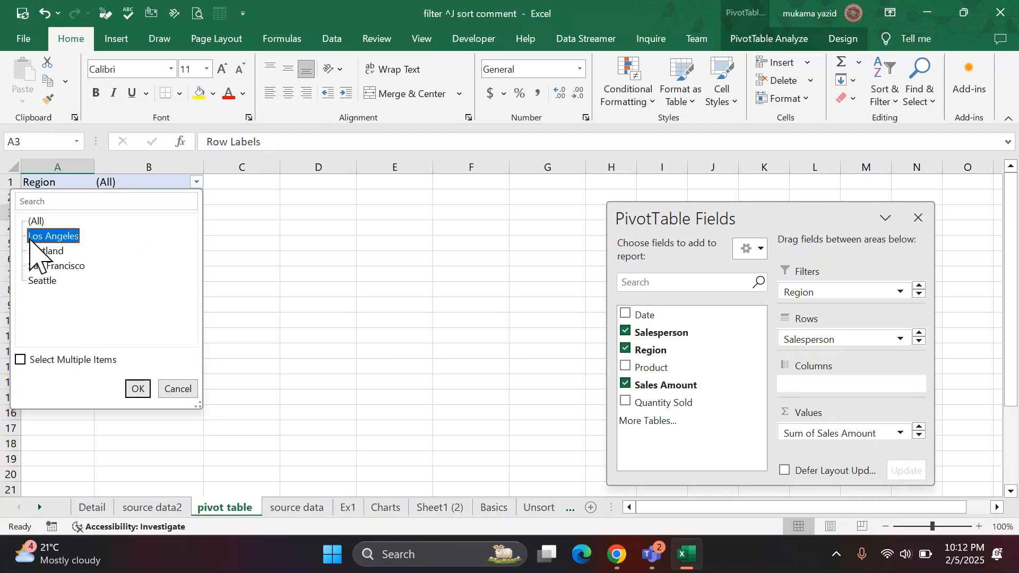
pyautogui.click(136, 389)
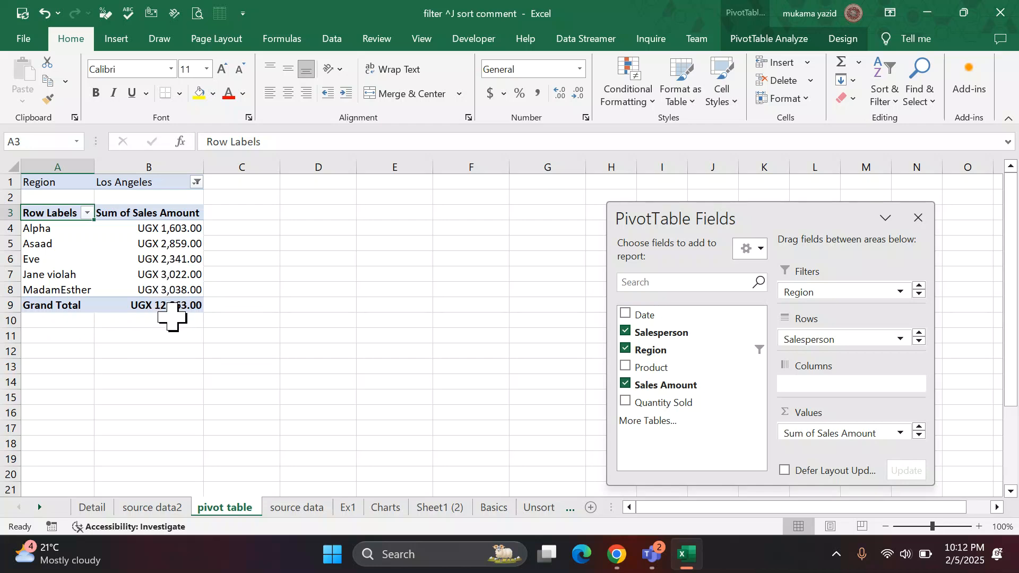
# Change the PivotTable's Region filter to San Francisco and review the sales amounts per salesperson.
pyautogui.click(196, 182)
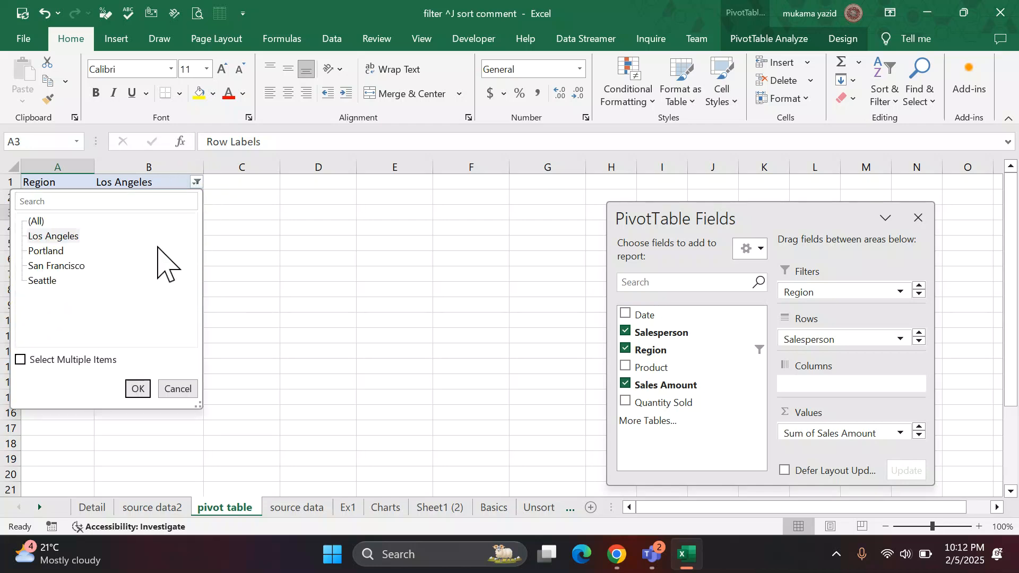
pyautogui.click(49, 267)
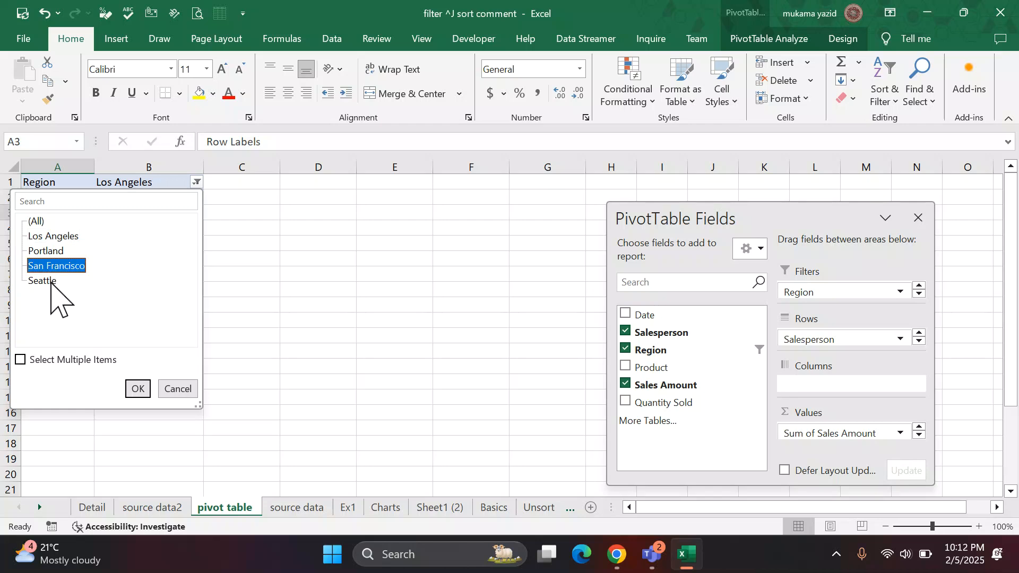
pyautogui.click(137, 388)
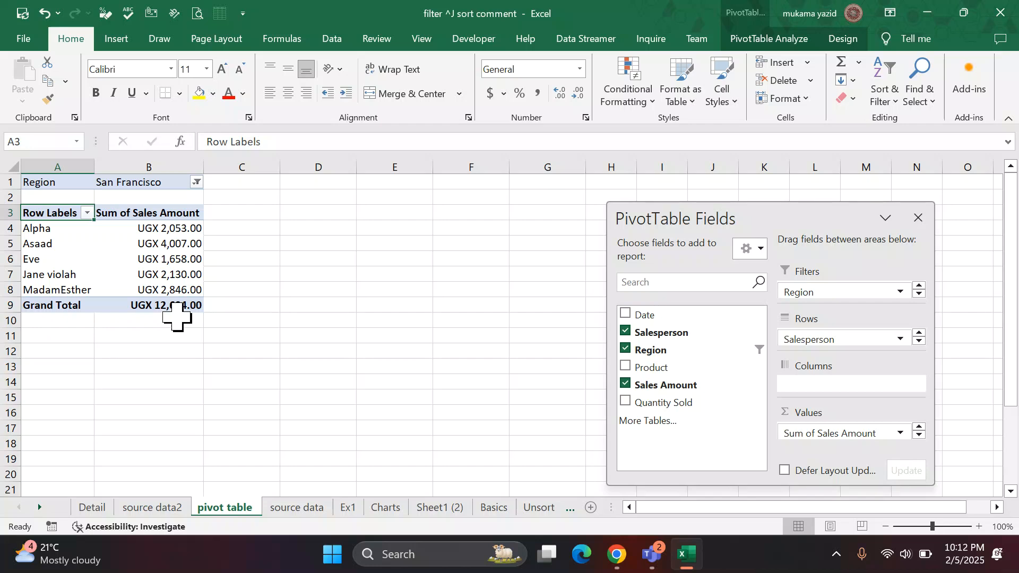
pyautogui.moveTo(147, 259)
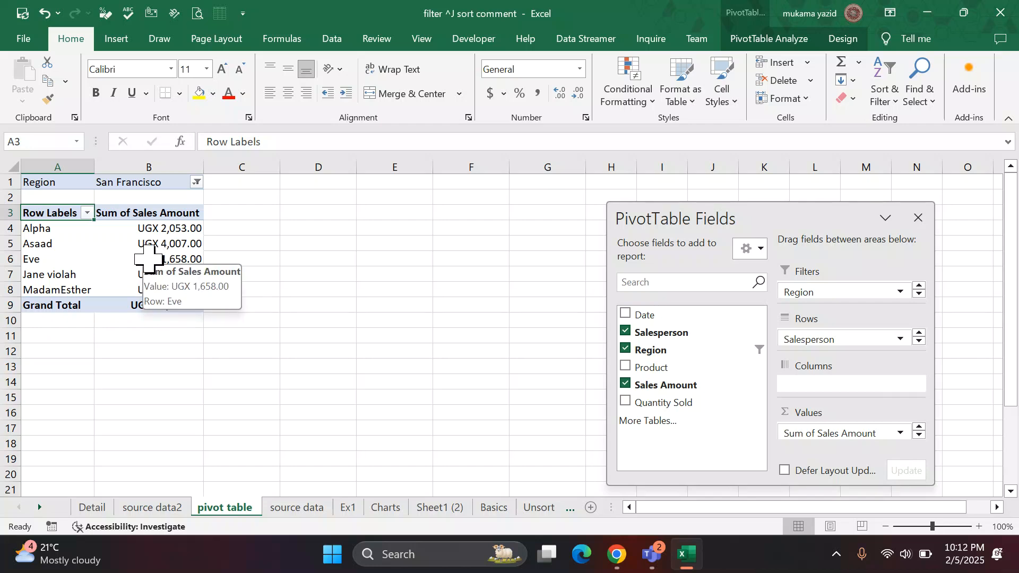
# Enable multiple items in the Region filter and include Los Angeles, Portland and San Francisco.
pyautogui.click(196, 182)
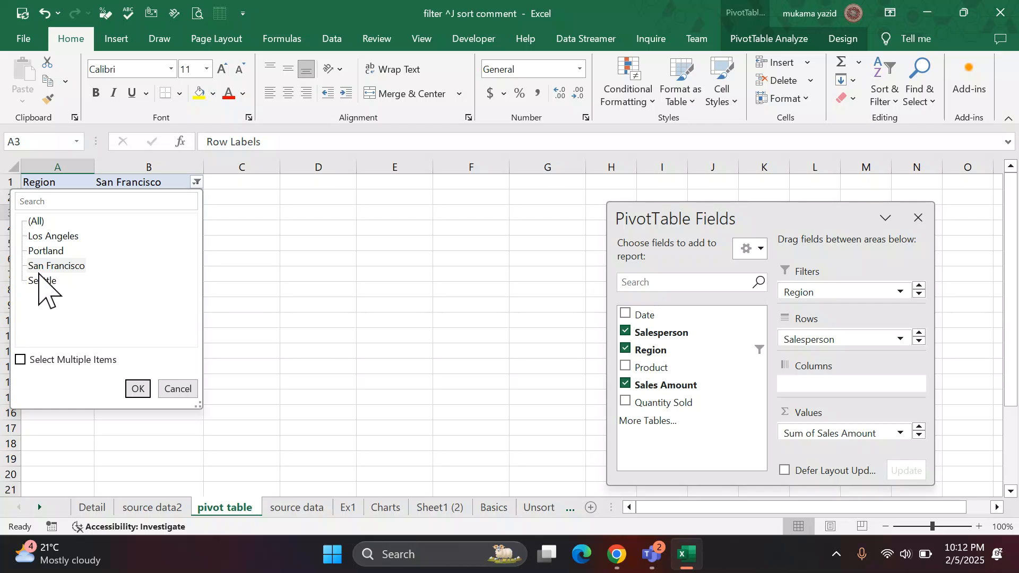
pyautogui.click(40, 239)
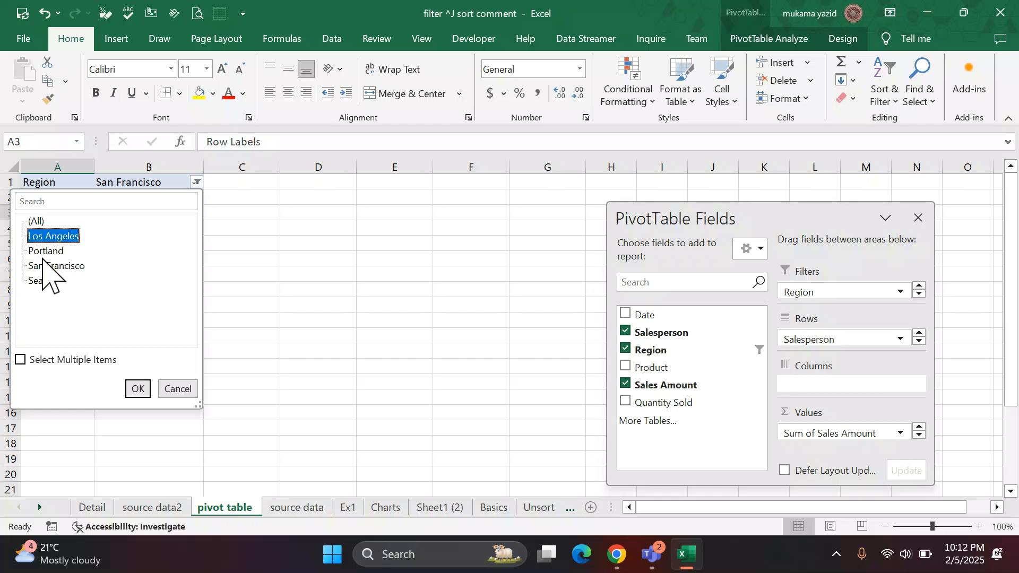
pyautogui.click(41, 265)
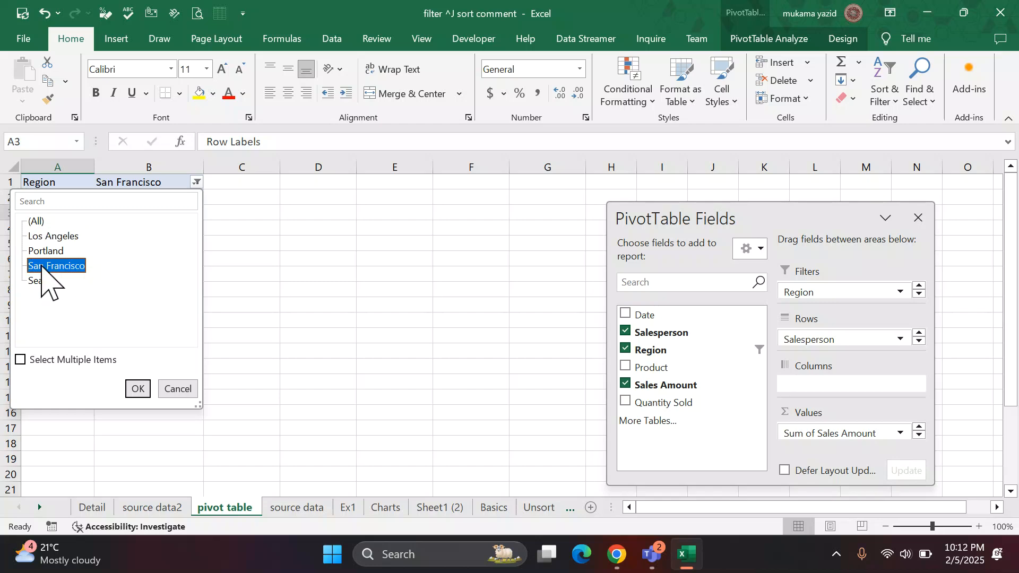
pyautogui.click(20, 360)
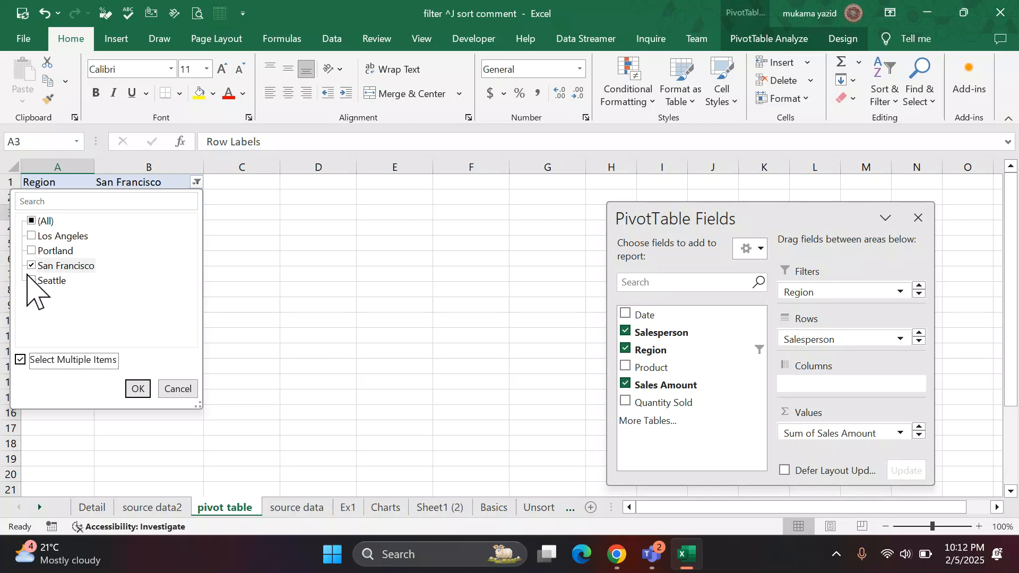
pyautogui.click(30, 236)
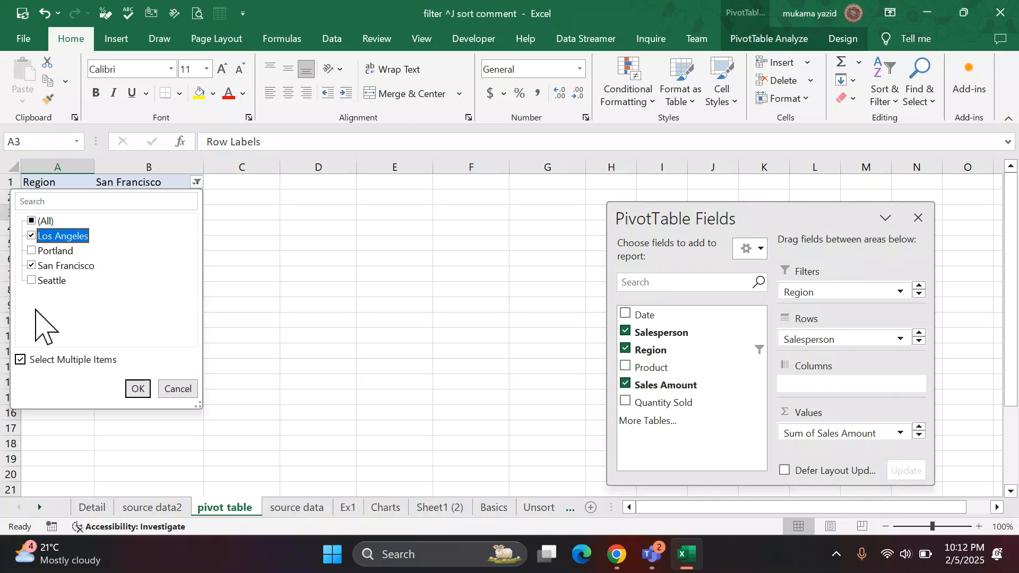
pyautogui.click(31, 251)
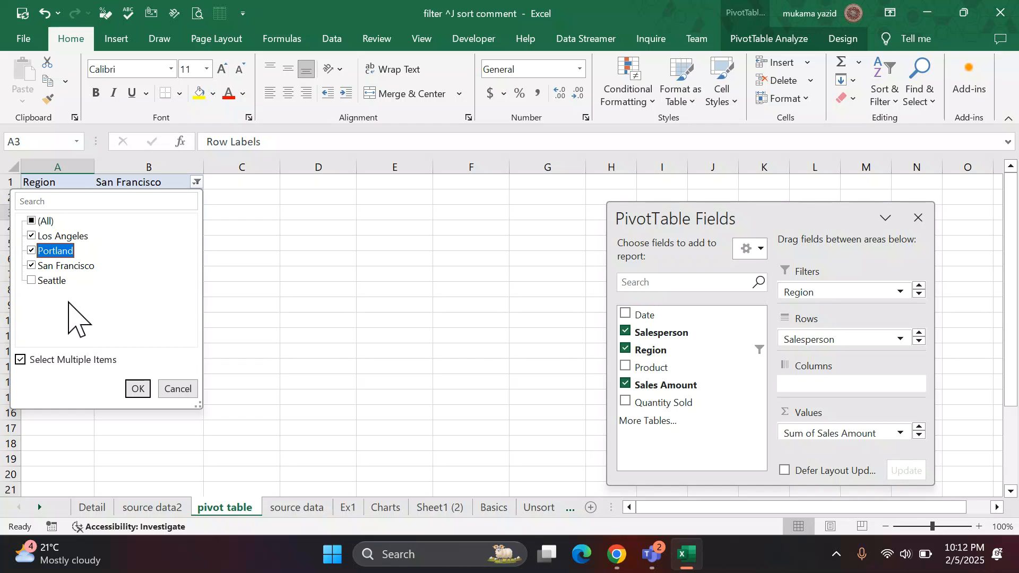
pyautogui.click(136, 389)
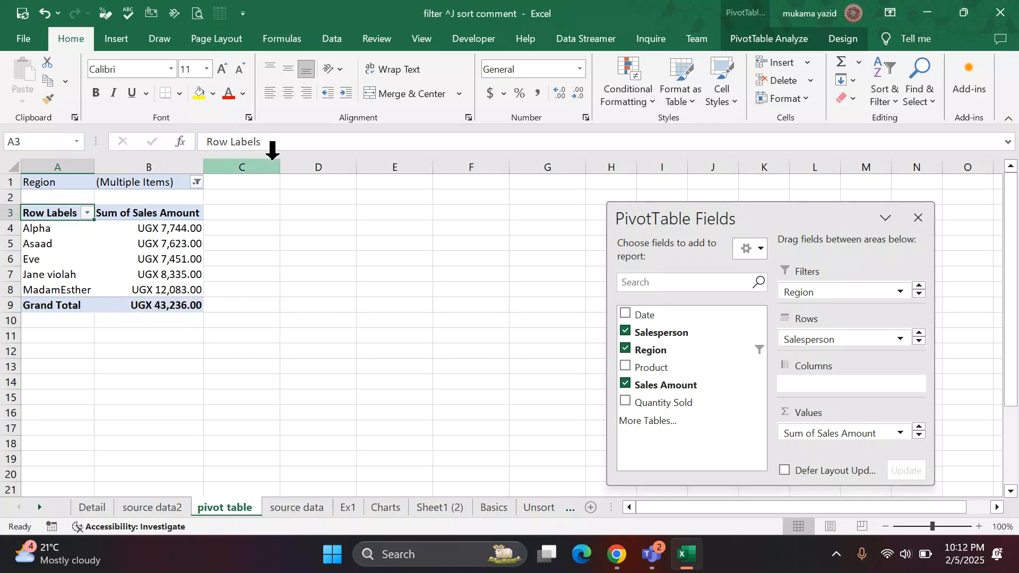
# Remove Region from the Filters area and add Sales Amount to the Values area a second time.
pyautogui.click(195, 183)
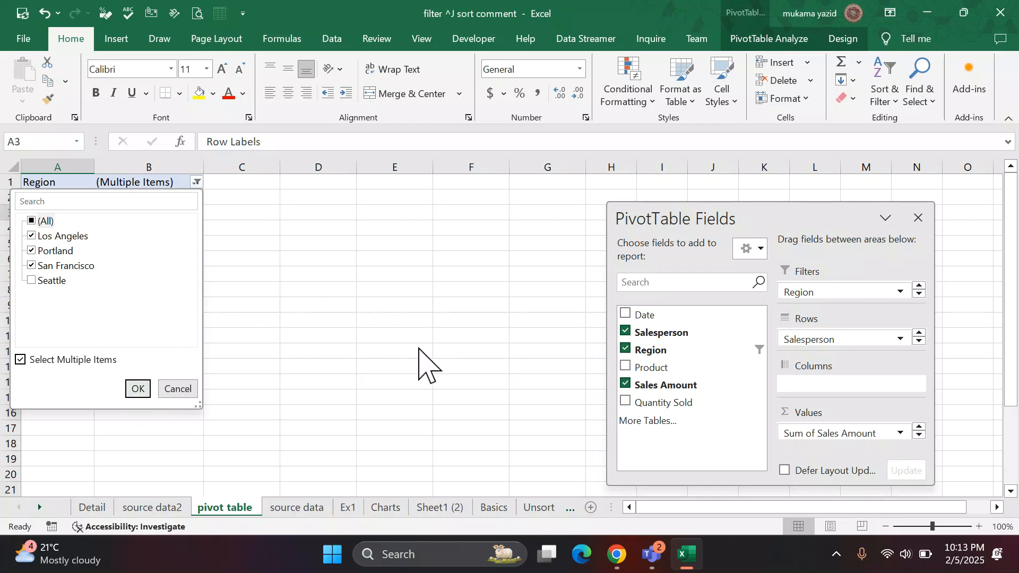
pyautogui.click(371, 374)
pyautogui.moveTo(792, 288); pyautogui.dragTo(514, 327)
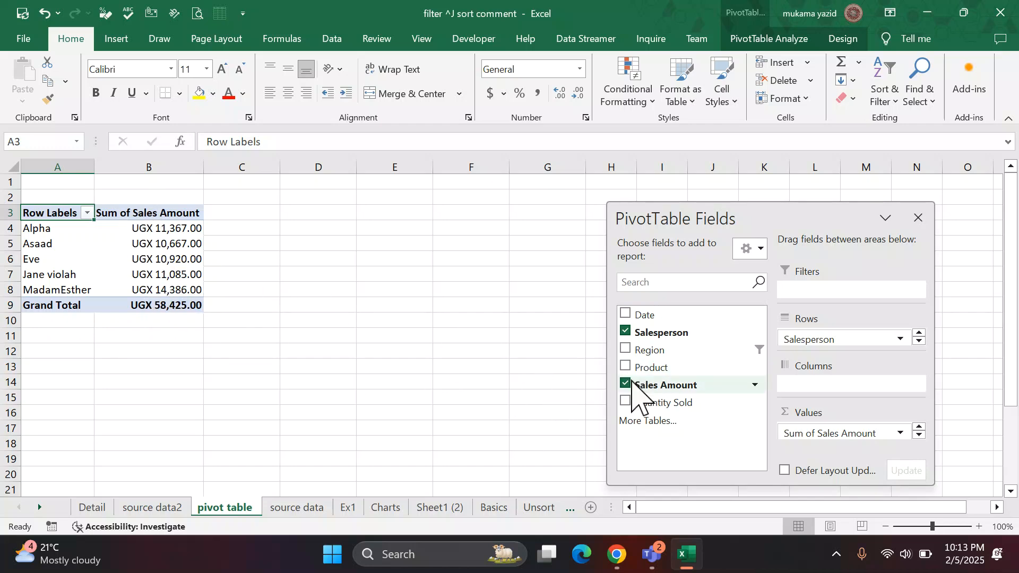
pyautogui.moveTo(652, 388); pyautogui.dragTo(825, 438)
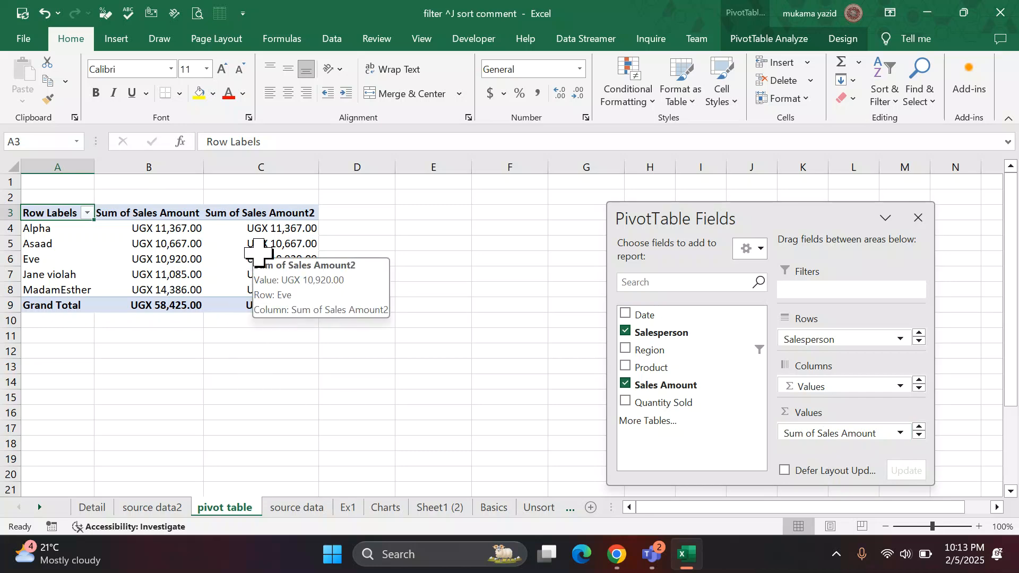
# Show the second Sales Amount column's values as % of Column Total and review the Show Values As choice.
pyautogui.click(269, 233)
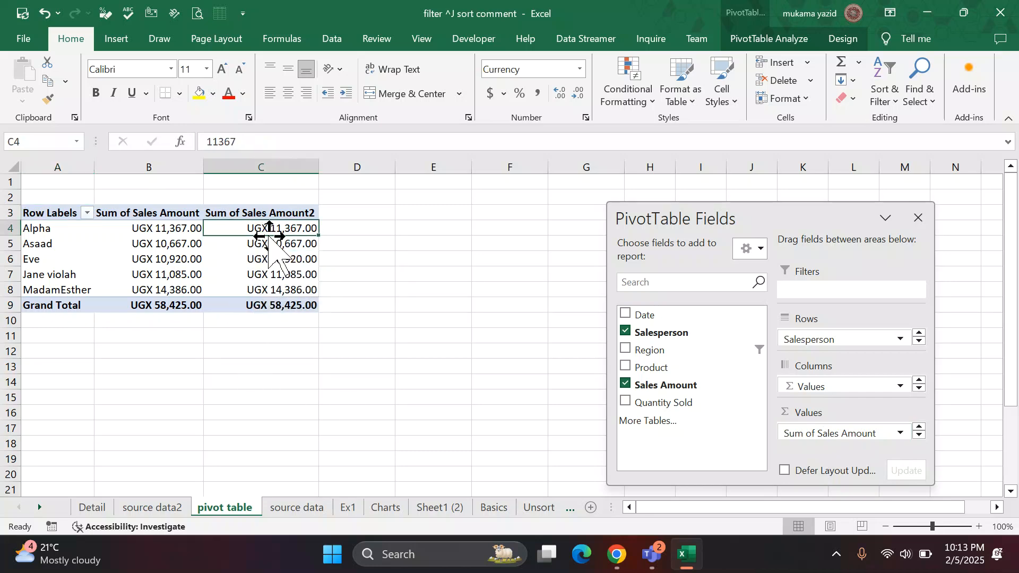
pyautogui.rightClick(285, 226)
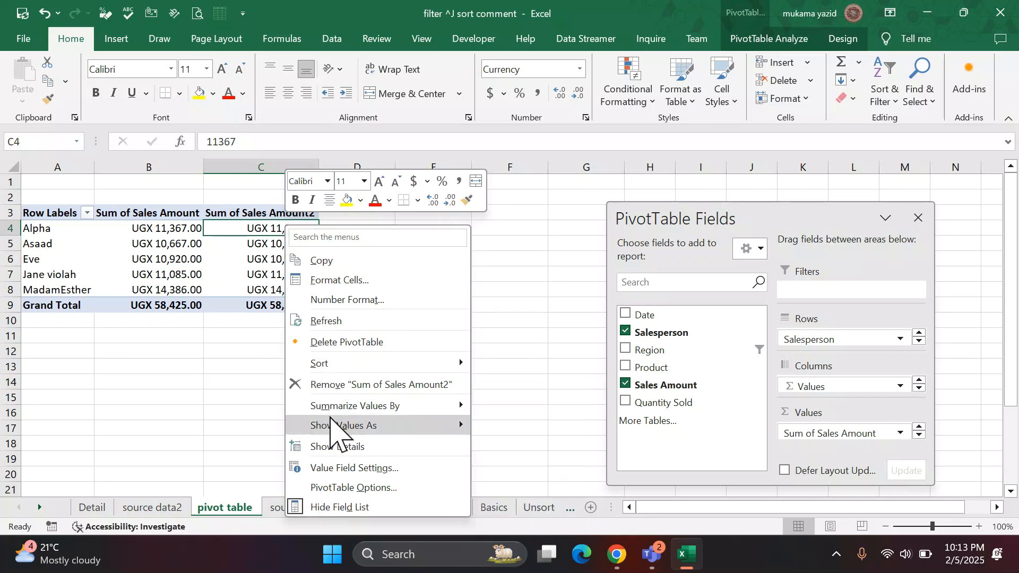
pyautogui.moveTo(330, 426)
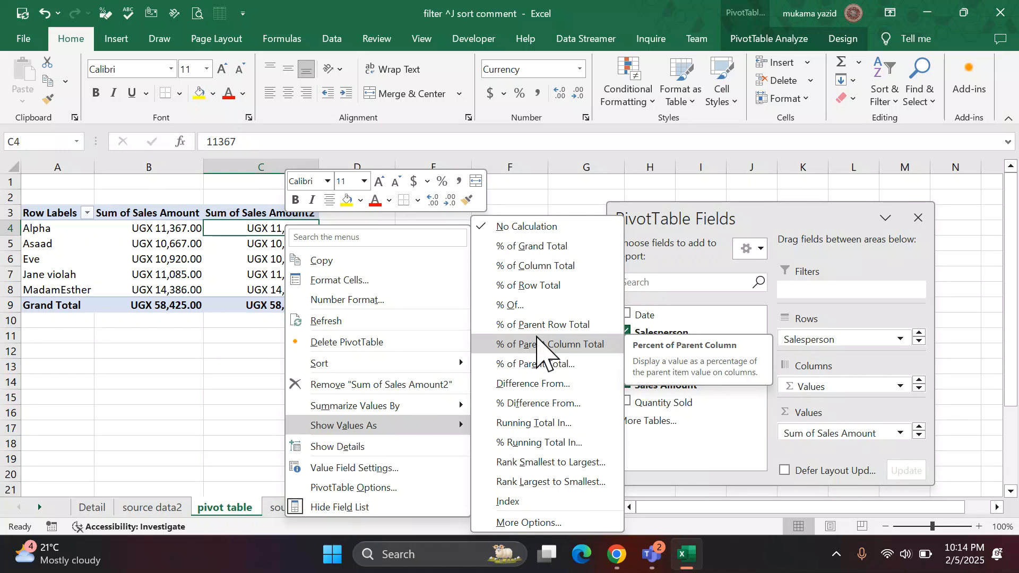
pyautogui.click(538, 266)
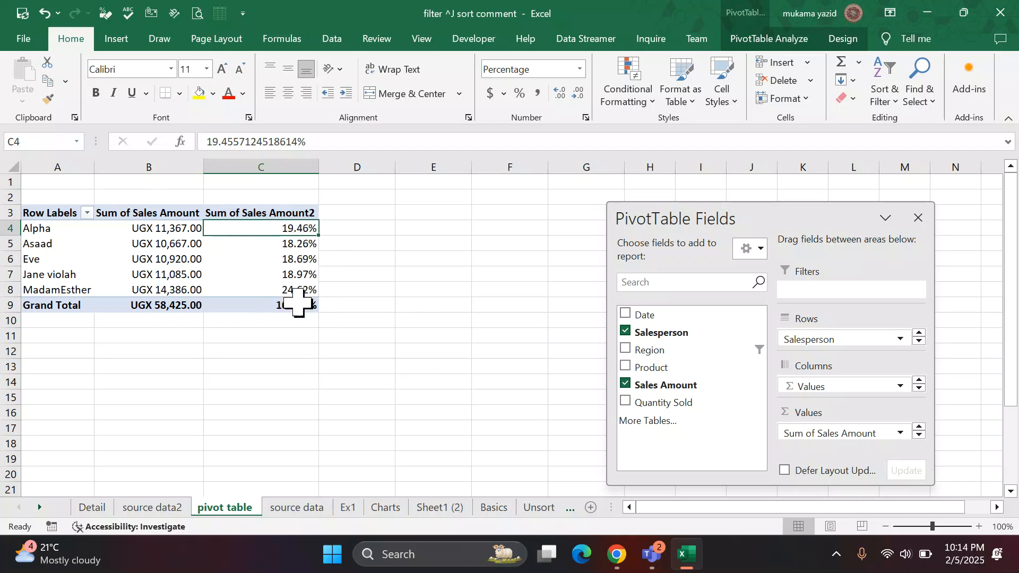
pyautogui.rightClick(285, 229)
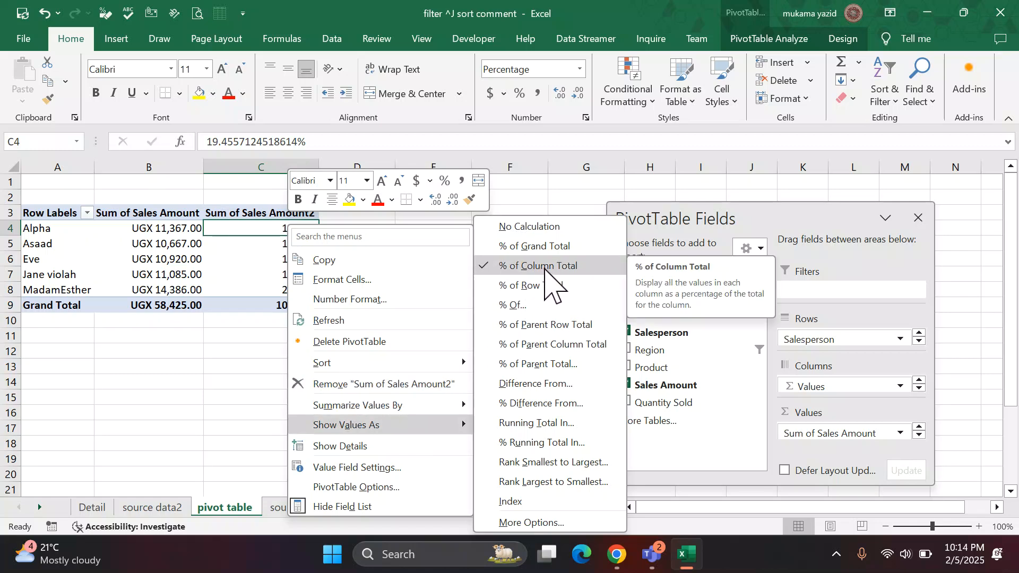
pyautogui.click(237, 378)
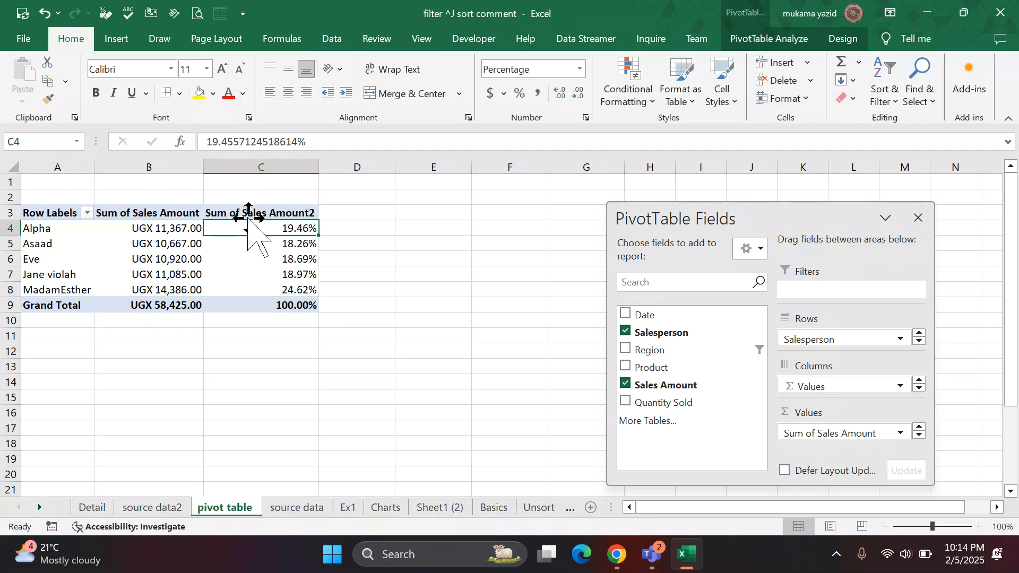
# Undo the percentage display, the second Sales Amount field and the removal of the Region filter.
pyautogui.hotkey('ctrl', 'z')
pyautogui.hotkey('ctrl', 'z')
pyautogui.hotkey('ctrl', 'z')
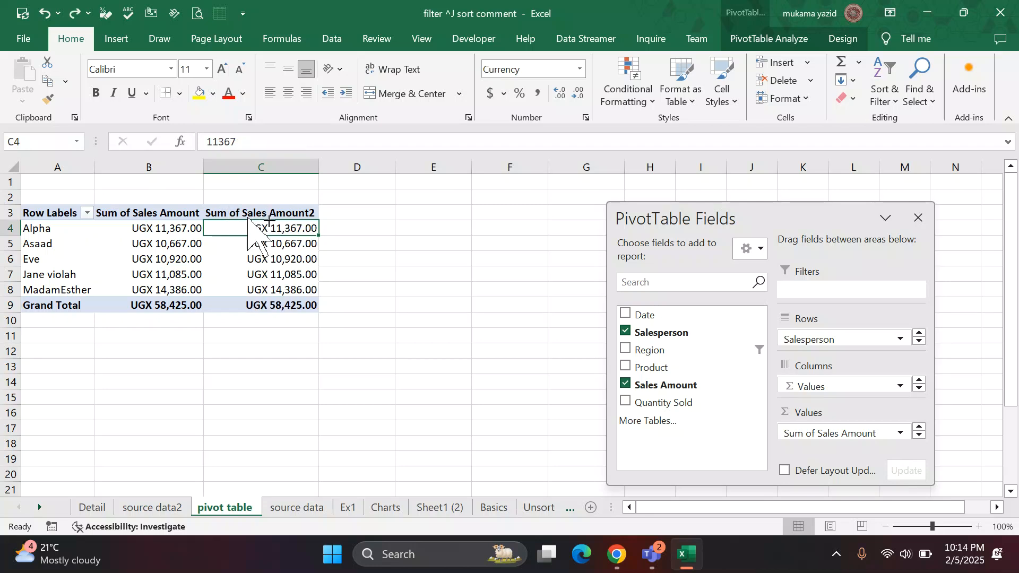
# Set the number format of the Sum of Sales Amount values to Currency with the USD symbol and 0 decimal places.
pyautogui.rightClick(152, 227)
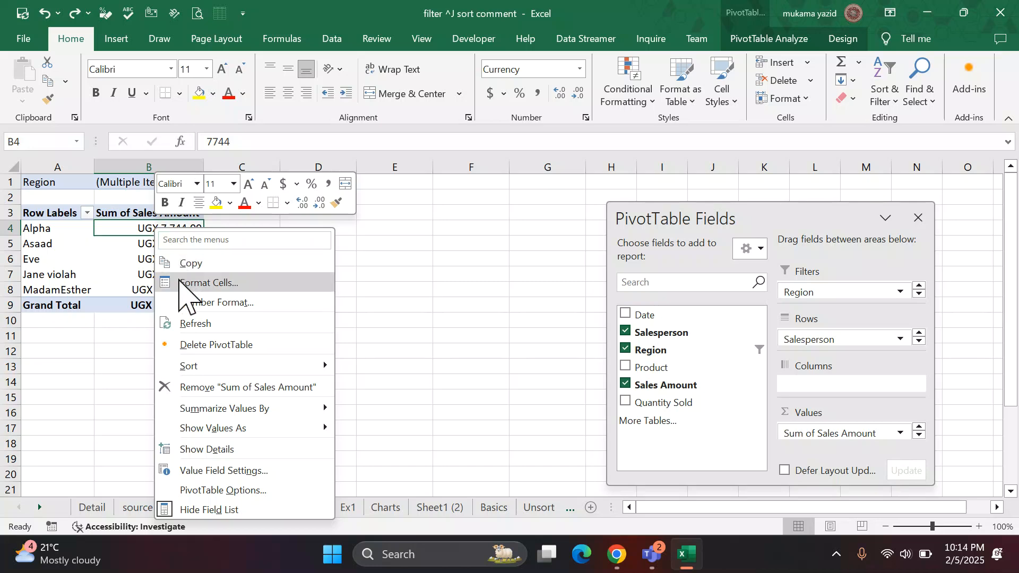
pyautogui.click(437, 213)
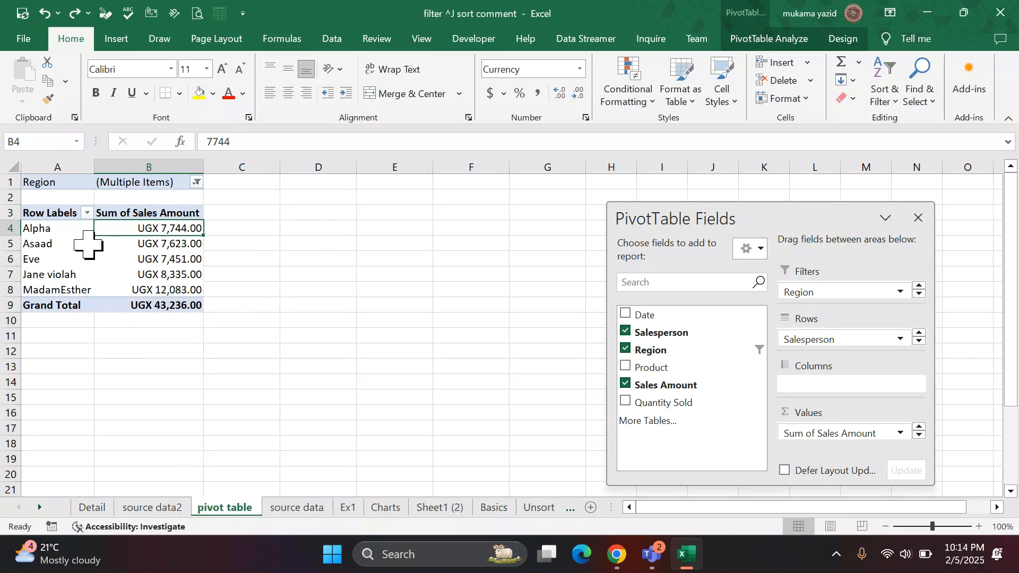
pyautogui.rightClick(165, 228)
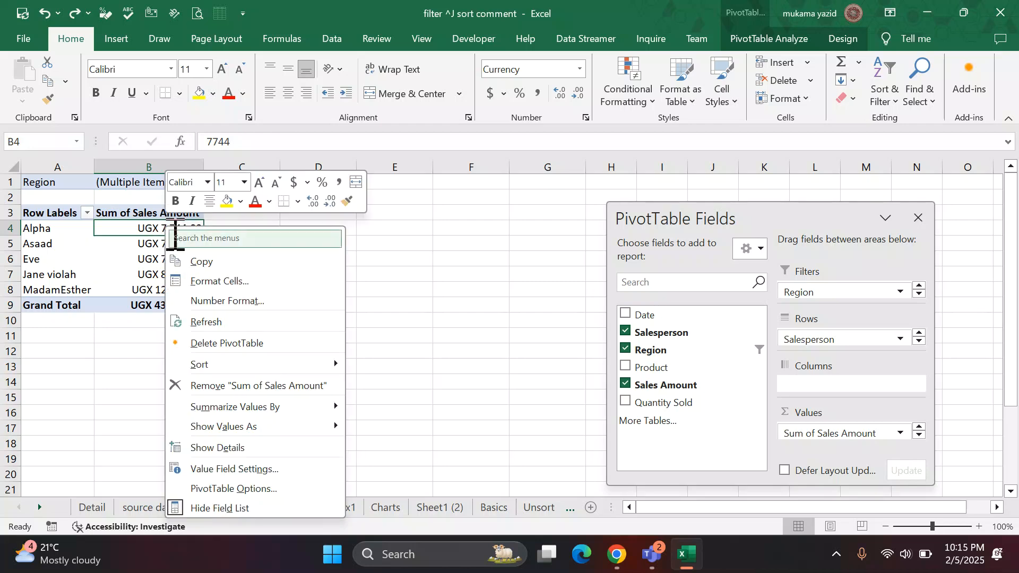
pyautogui.click(214, 307)
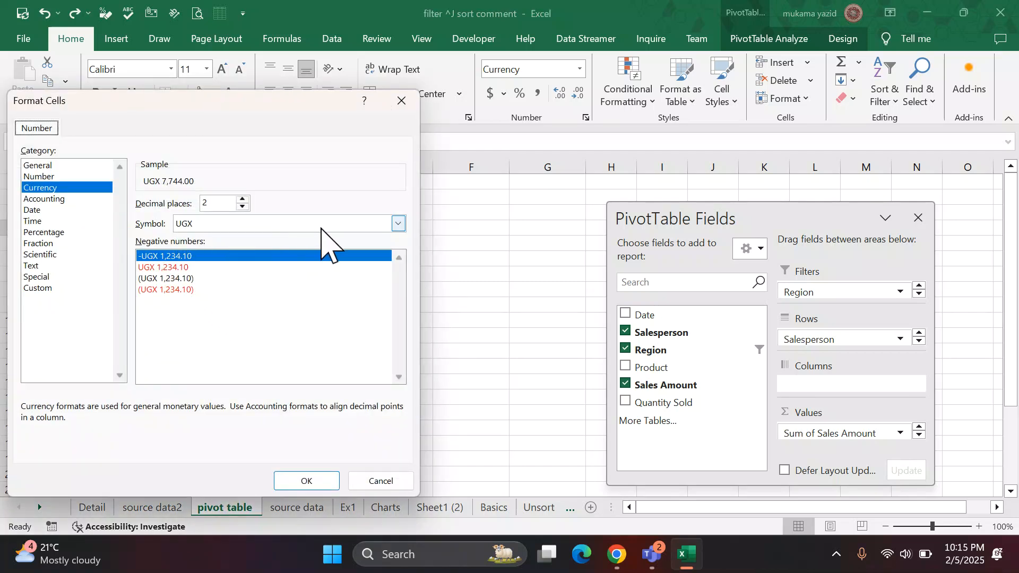
pyautogui.click(397, 224)
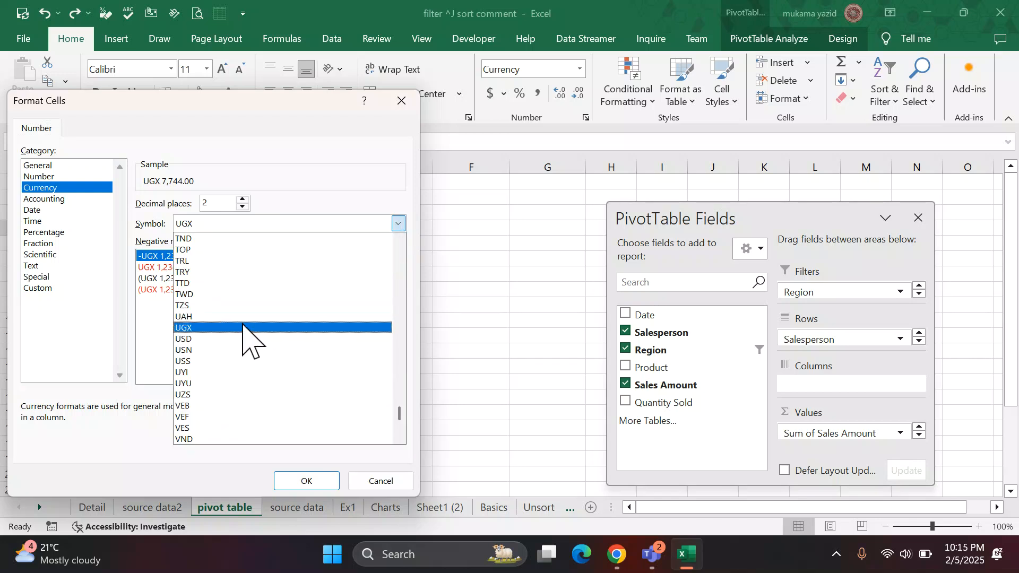
pyautogui.click(219, 338)
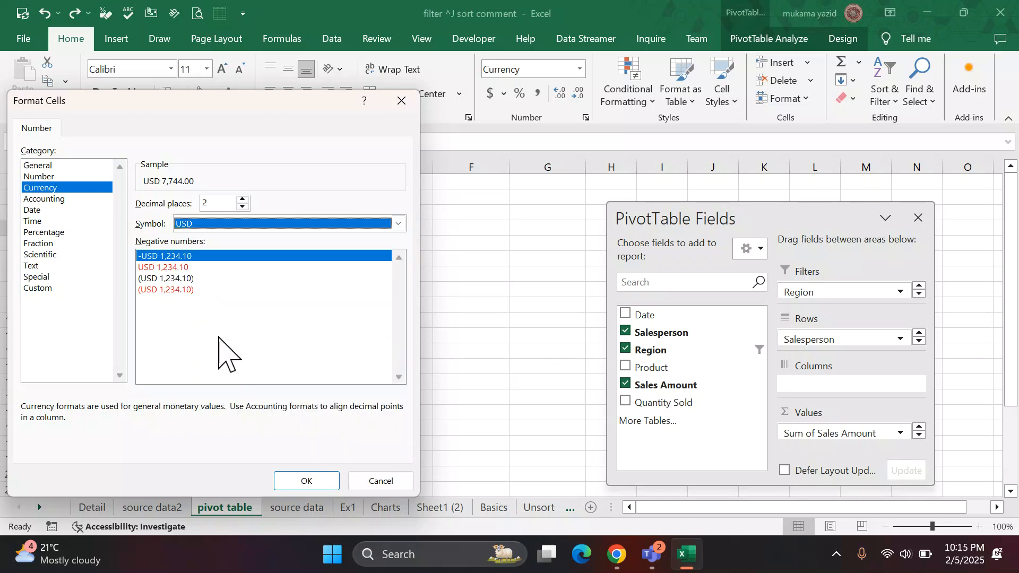
pyautogui.click(243, 206)
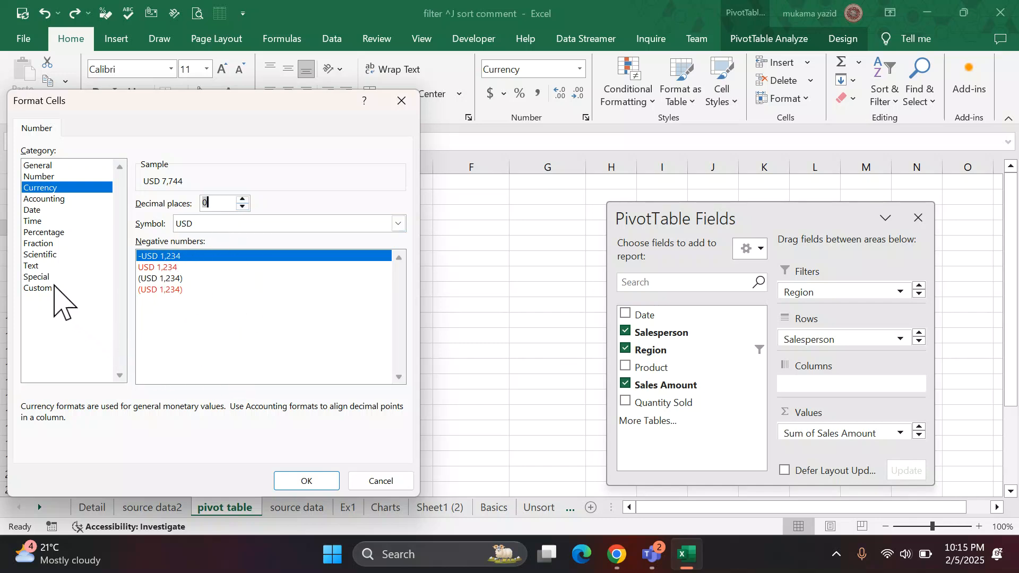
pyautogui.click(37, 176)
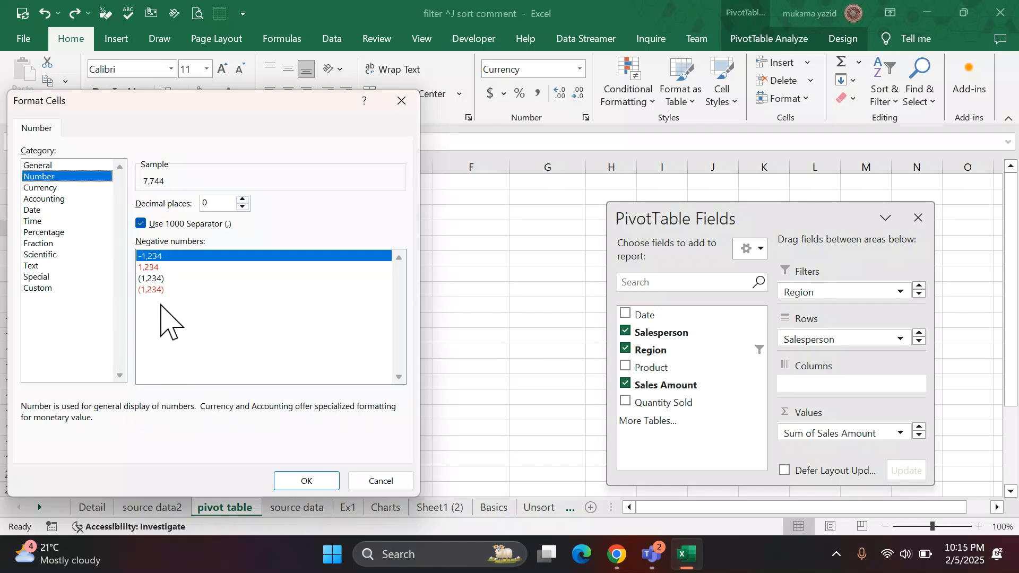
pyautogui.click(40, 188)
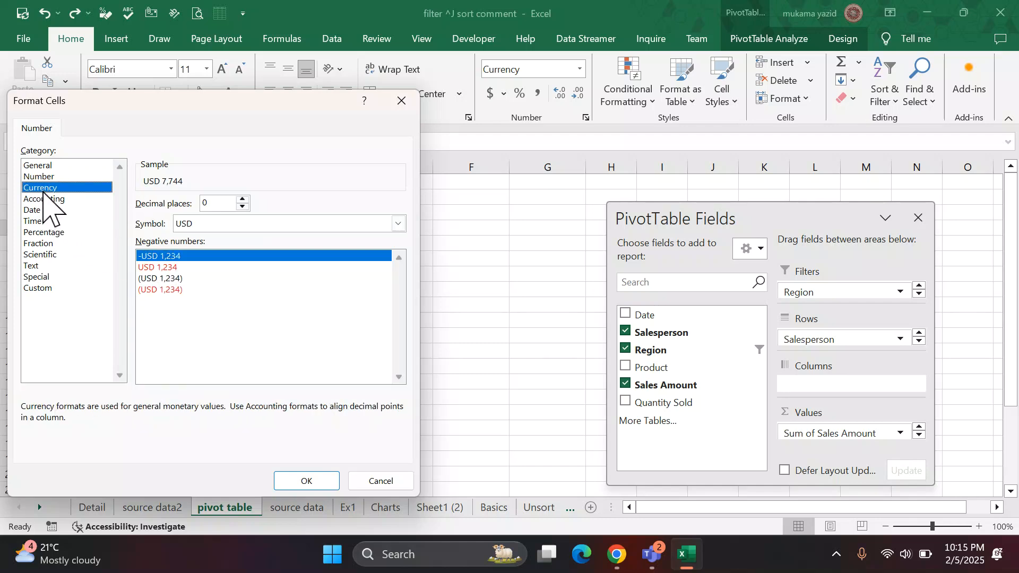
pyautogui.click(307, 481)
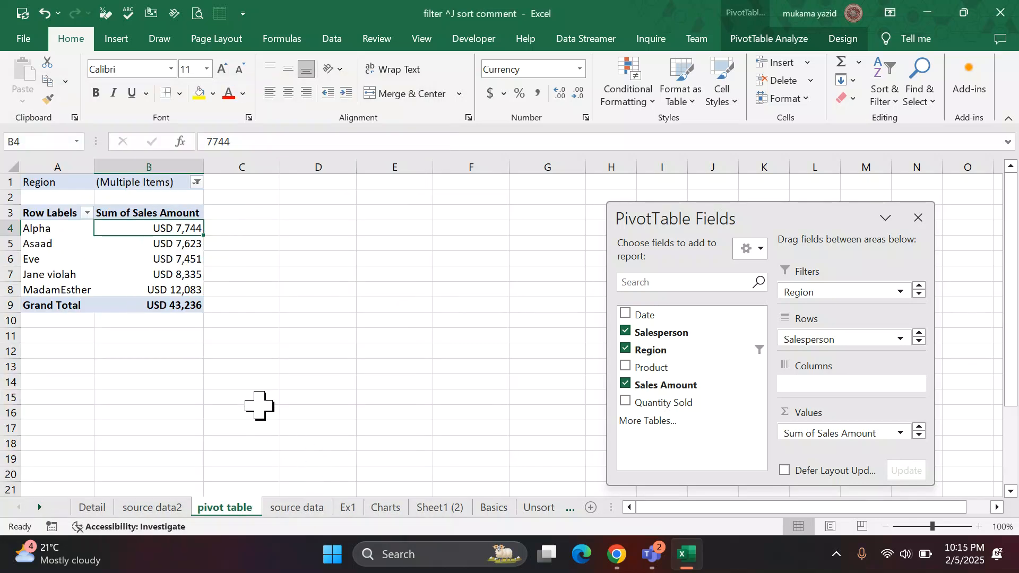
pyautogui.click(291, 294)
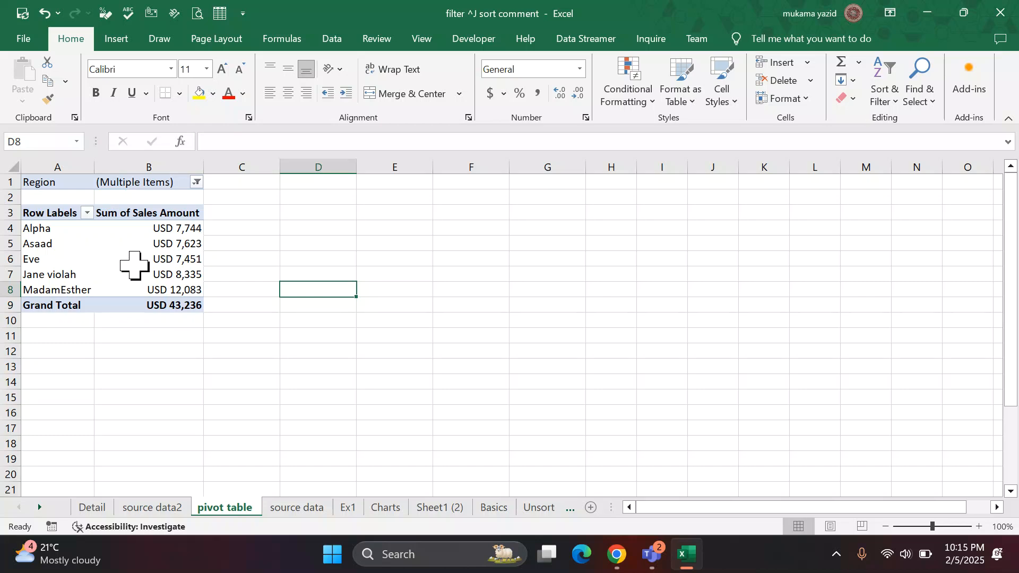
# Switch to the source data2 sheet to look at its order data.
pyautogui.moveTo(135, 265)
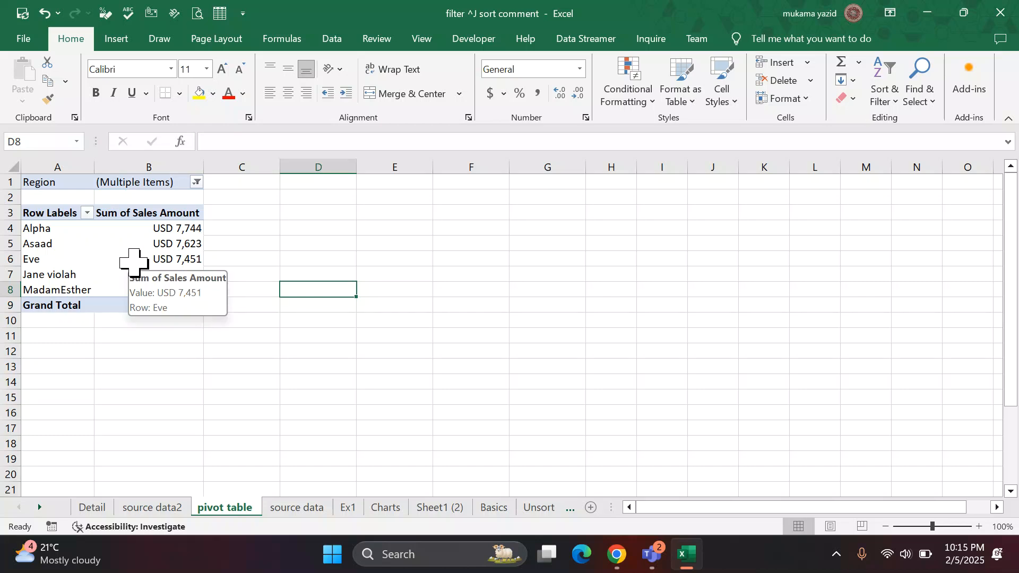
pyautogui.moveTo(134, 262); pyautogui.dragTo(103, 244)
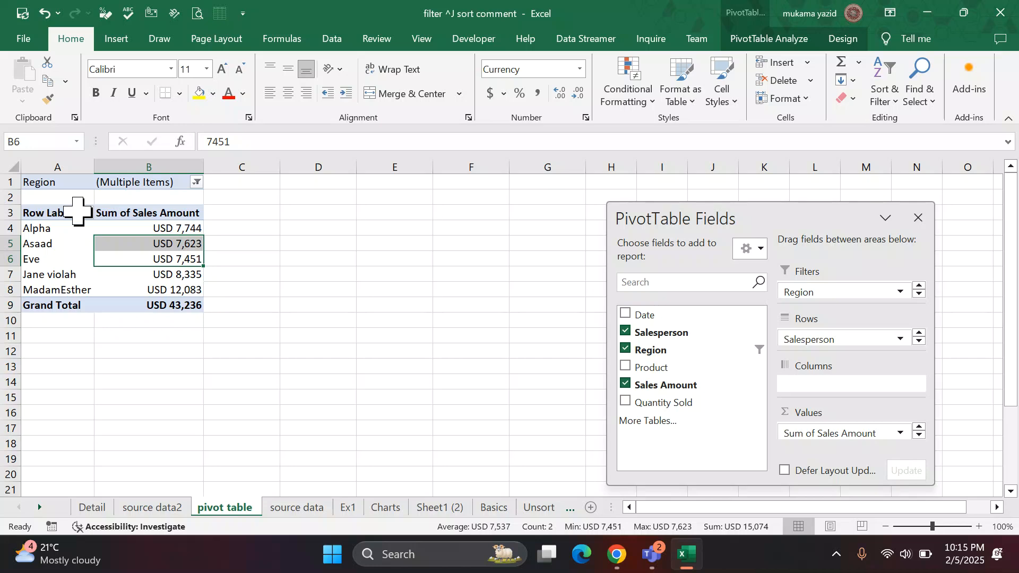
pyautogui.click(155, 508)
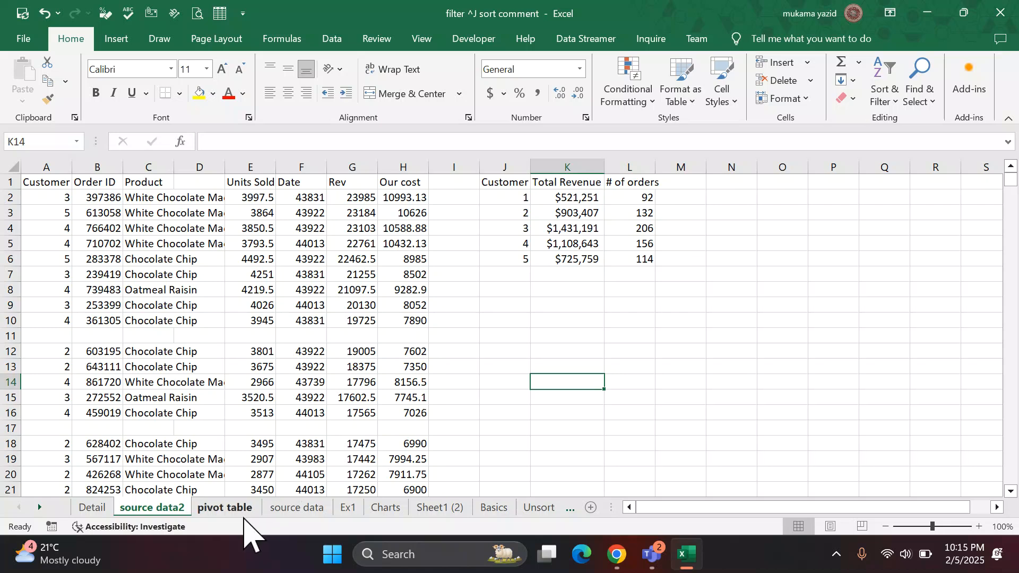
# Check the question list on the source data sheet and remove the Region filter from the PivotTable.
pyautogui.click(297, 508)
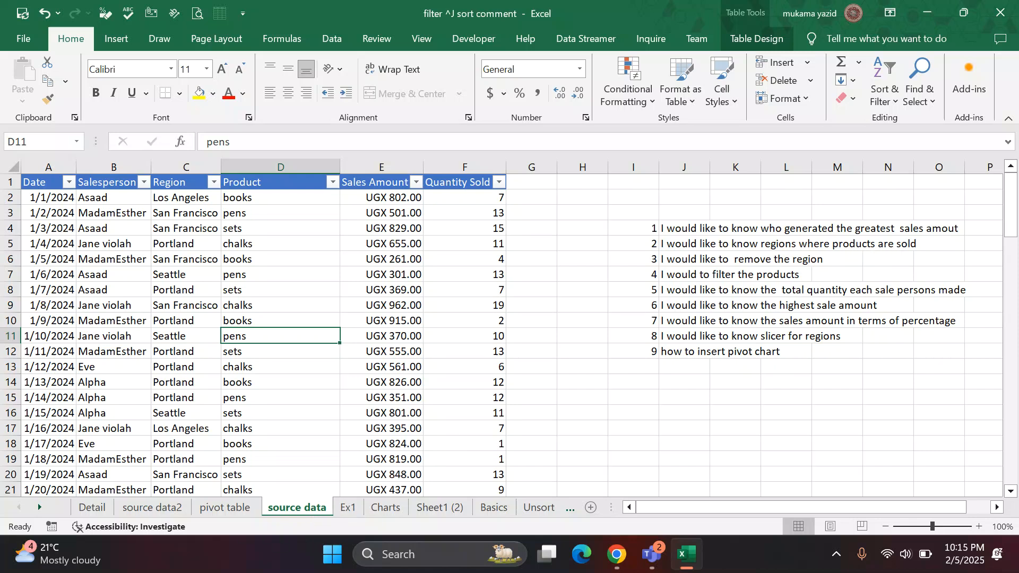
pyautogui.click(225, 508)
pyautogui.click(212, 319)
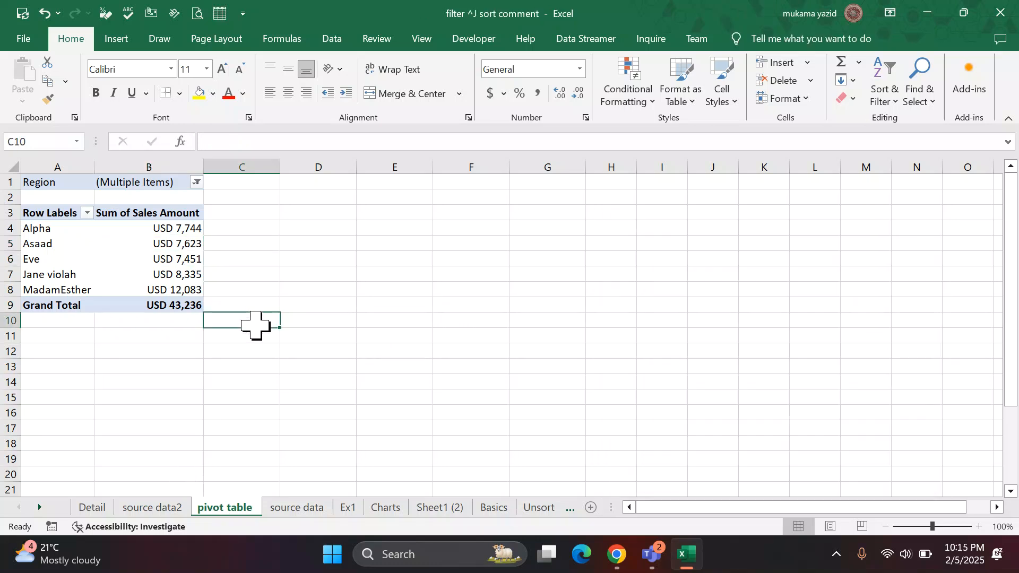
pyautogui.click(131, 275)
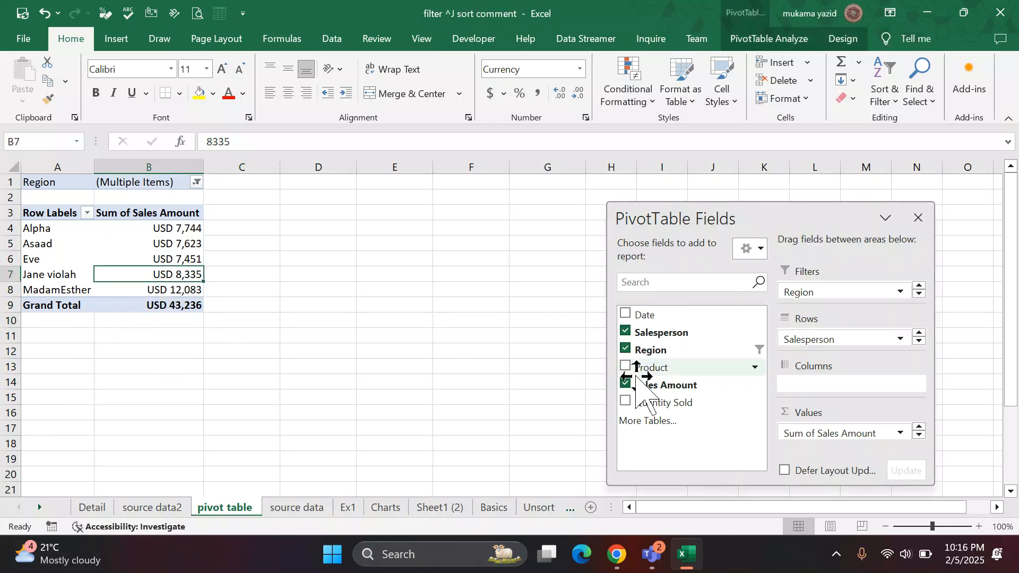
pyautogui.click(626, 349)
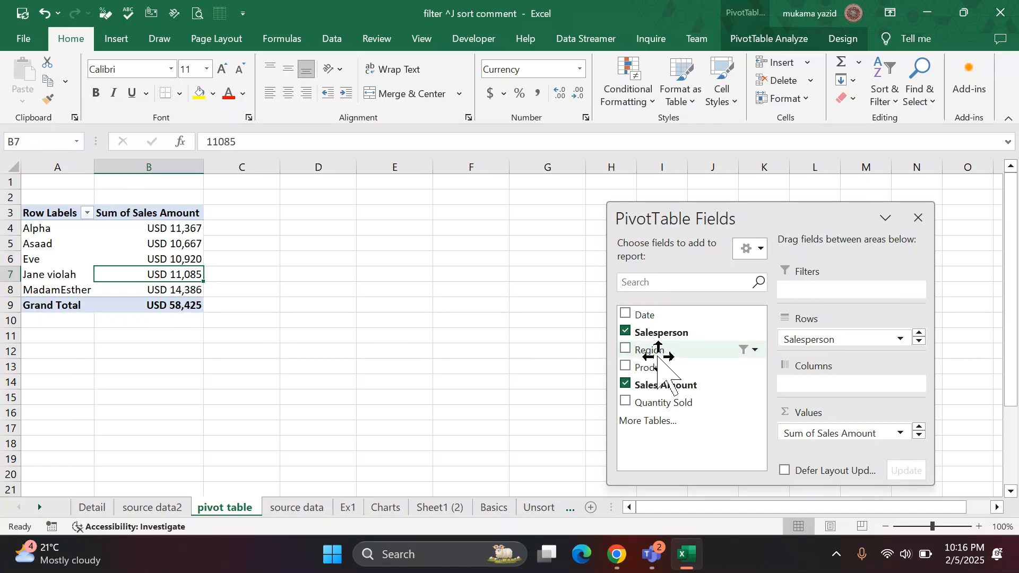
# Group the PivotTable rows by Region above Salesperson, look through the groups and check them against the question list.
pyautogui.moveTo(654, 348); pyautogui.dragTo(823, 338)
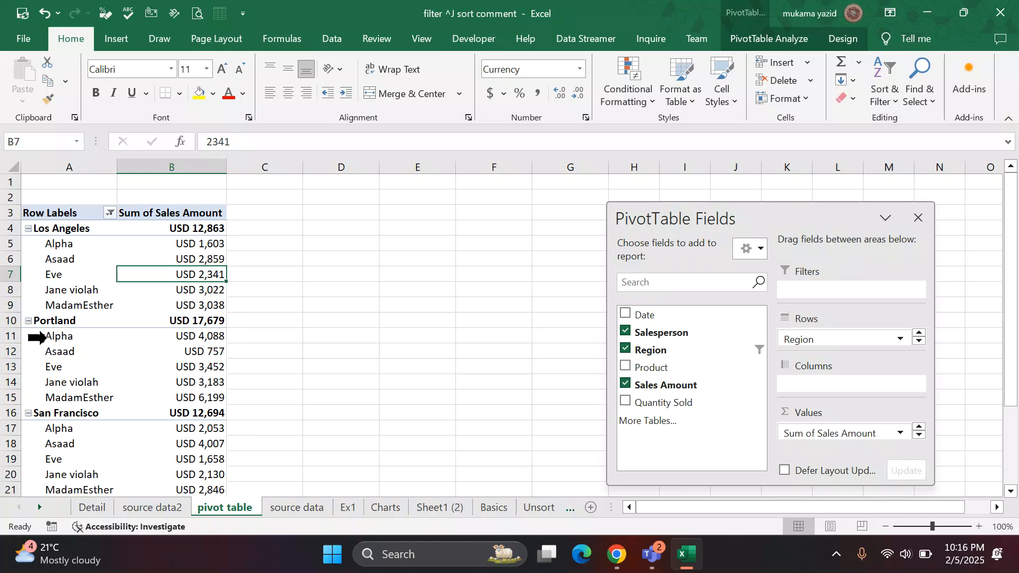
pyautogui.scroll(-3, 36, 336)
pyautogui.scroll(3, 36, 336)
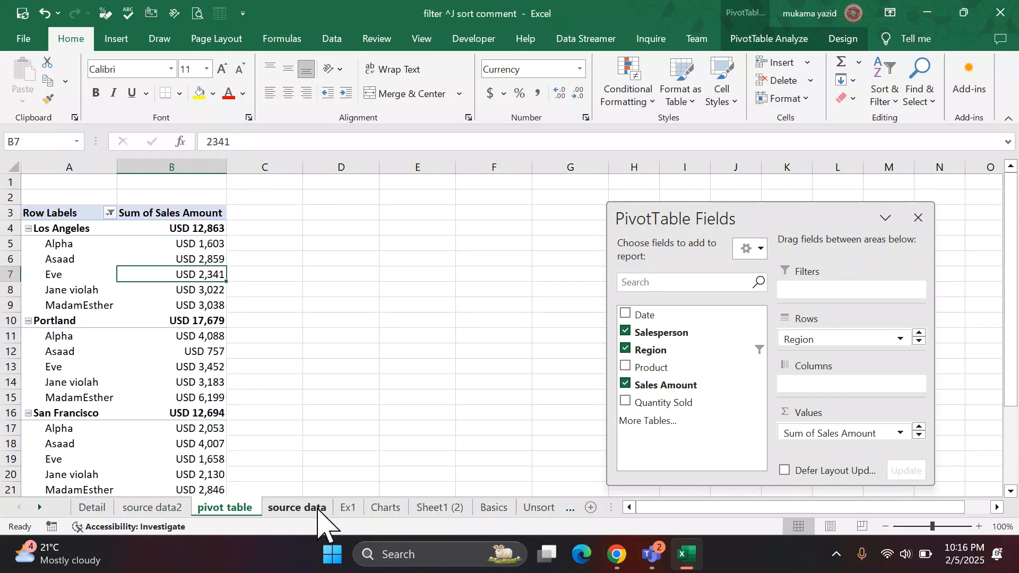
pyautogui.click(296, 507)
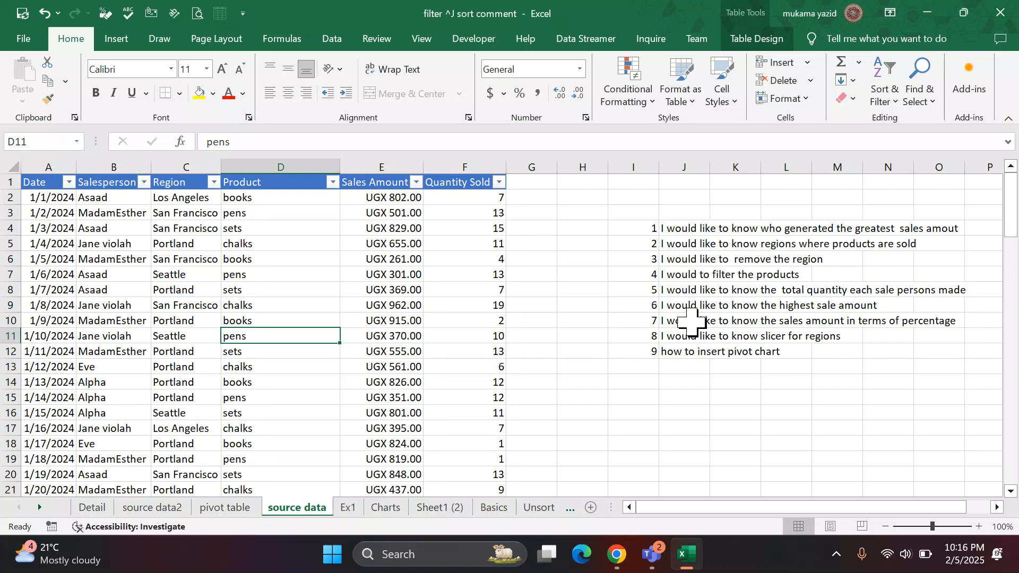
pyautogui.click(226, 508)
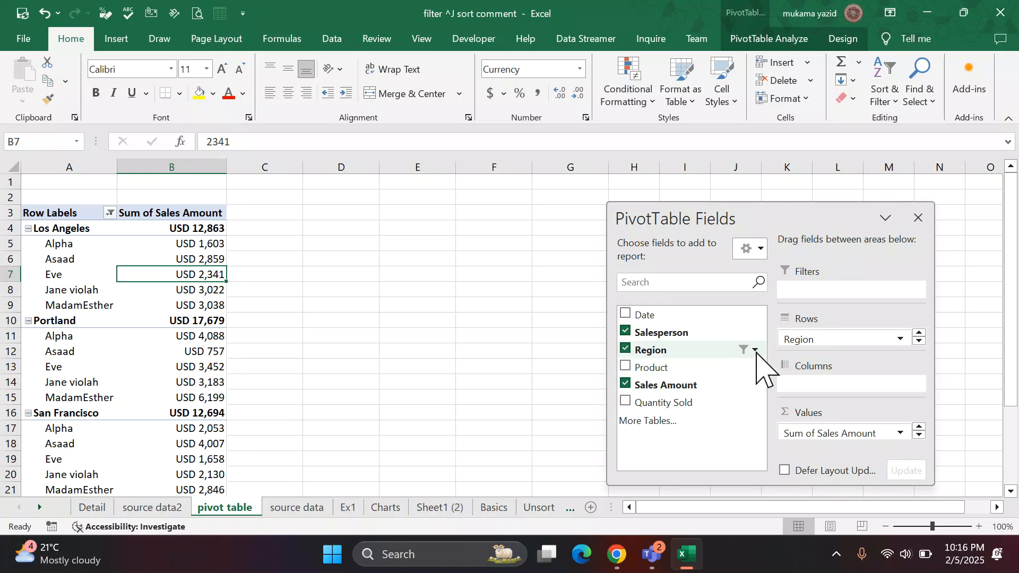
# Clear the PivotTable by taking out the Region, Salesperson and Sales Amount fields.
pyautogui.moveTo(808, 340); pyautogui.dragTo(479, 370)
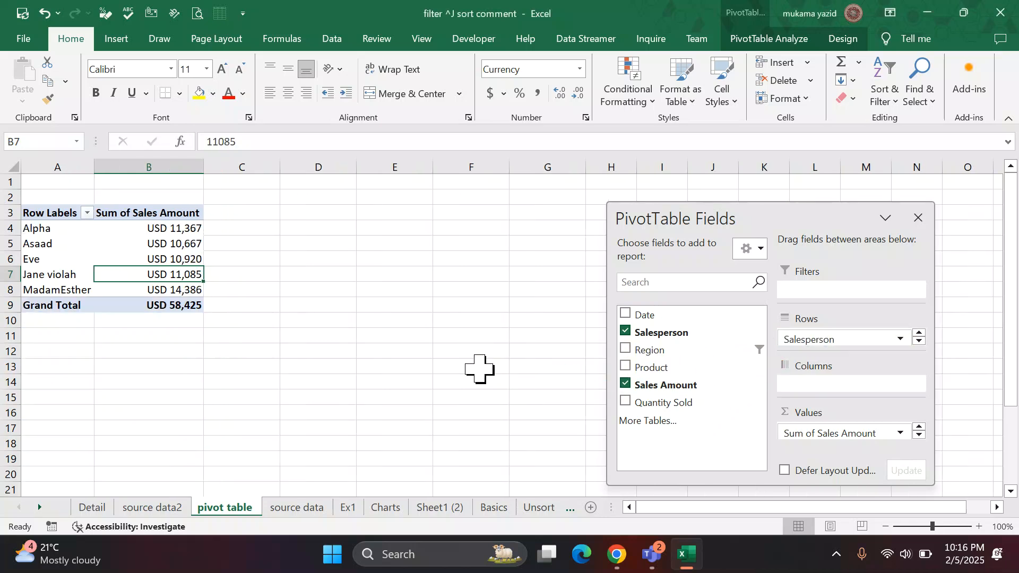
pyautogui.click(625, 331)
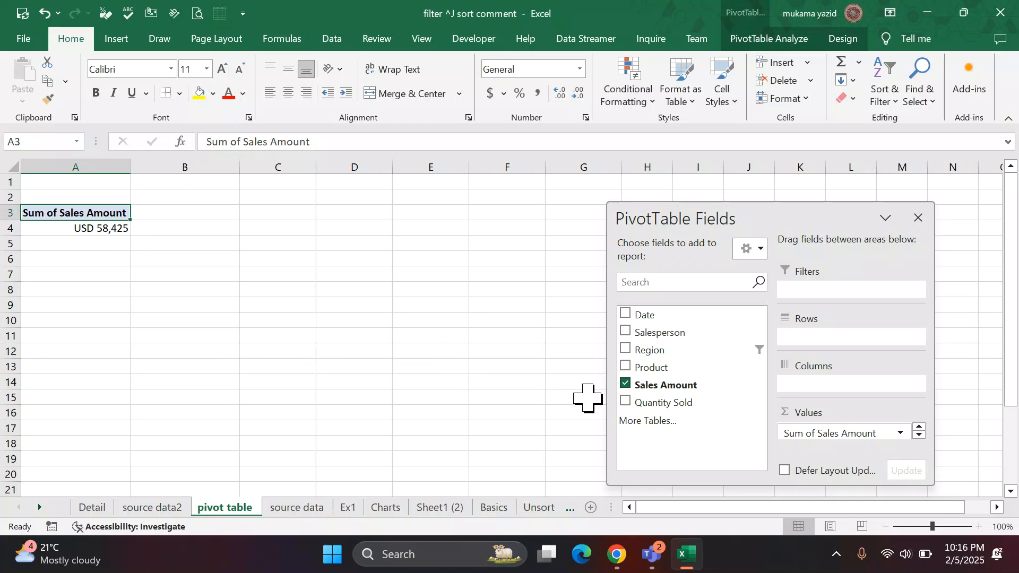
pyautogui.click(625, 384)
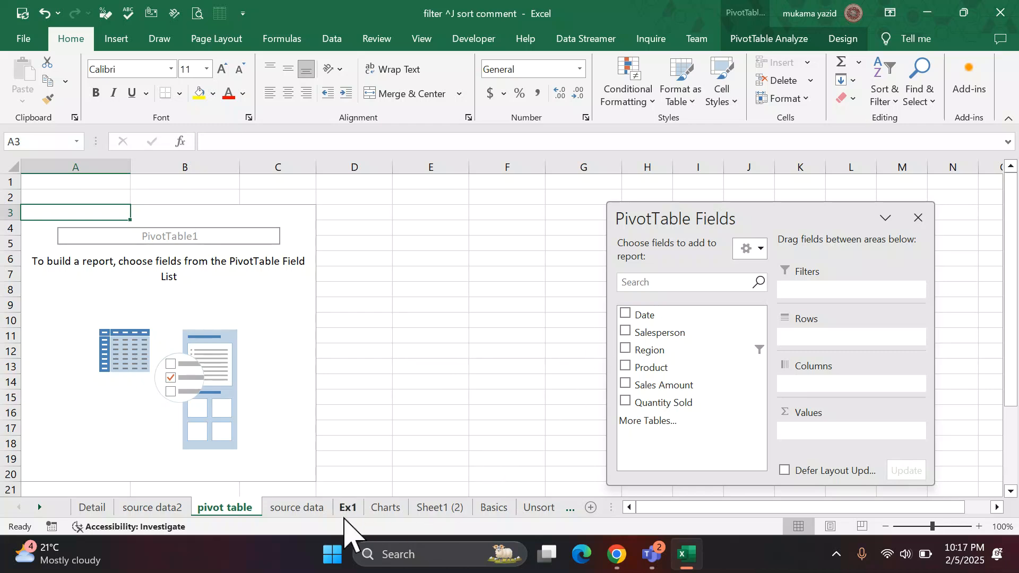
# Recheck the question list and rebuild the PivotTable with Salesperson as rows and Sales Amount as values.
pyautogui.click(307, 511)
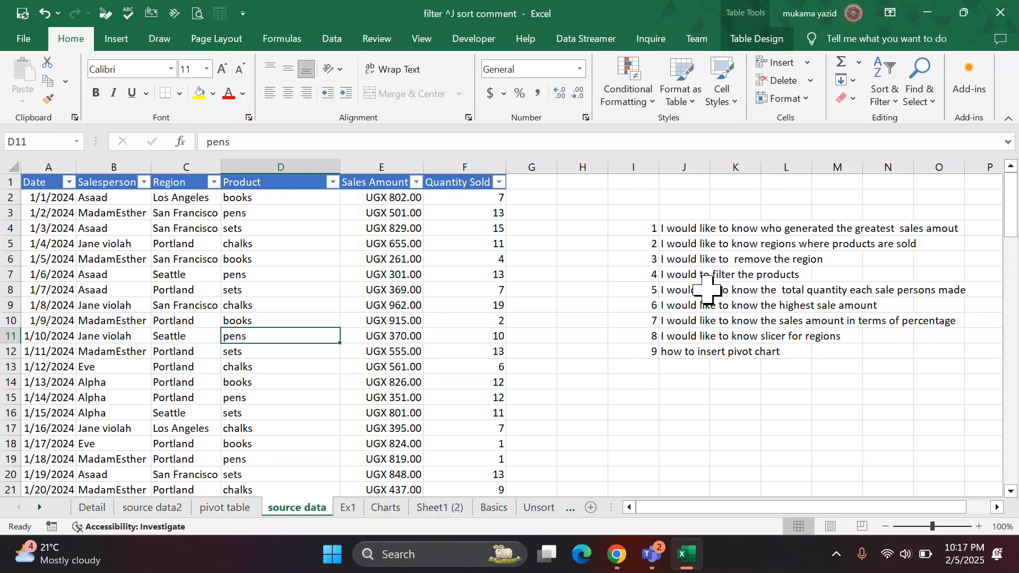
pyautogui.click(224, 508)
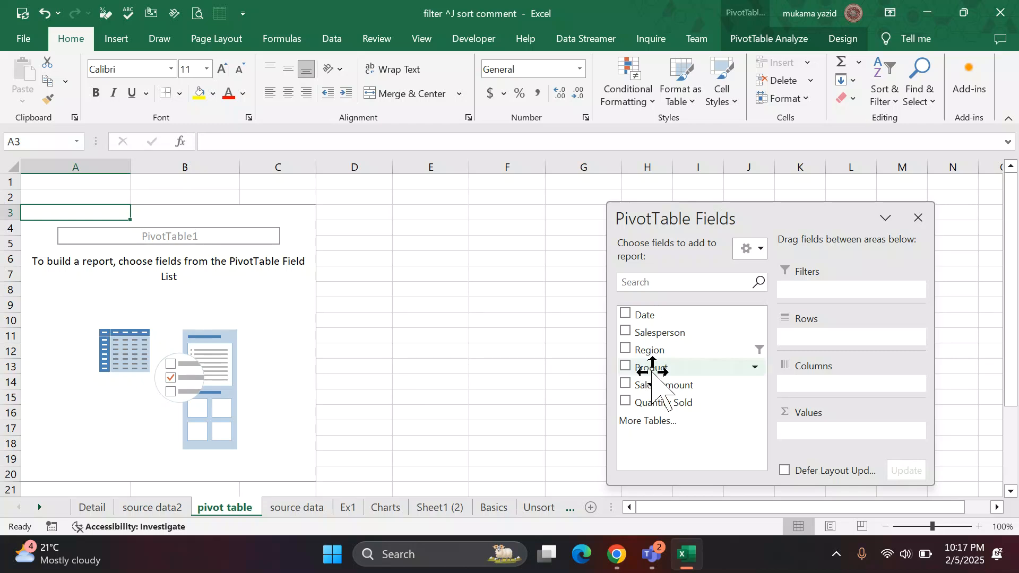
pyautogui.click(626, 331)
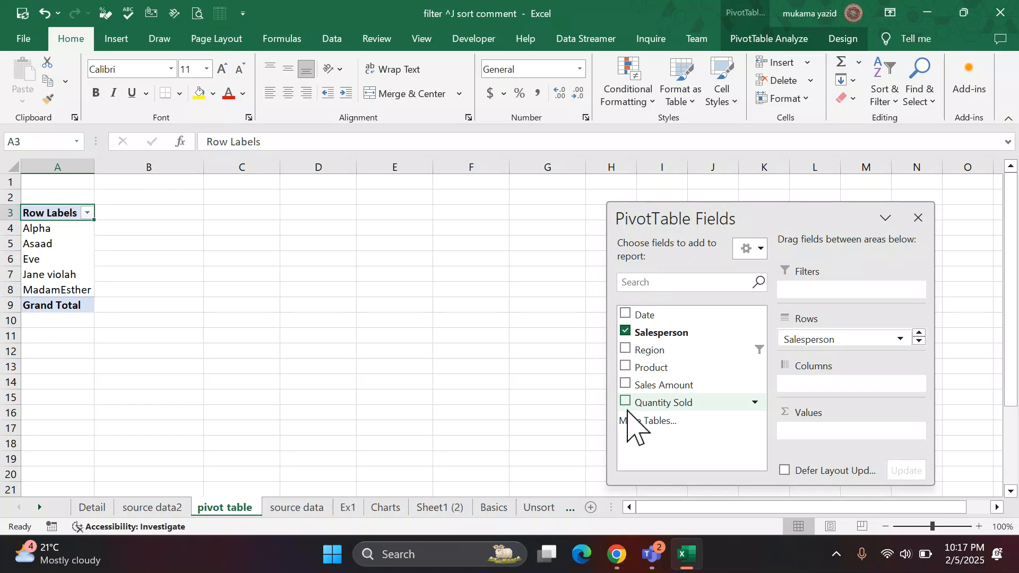
pyautogui.click(626, 384)
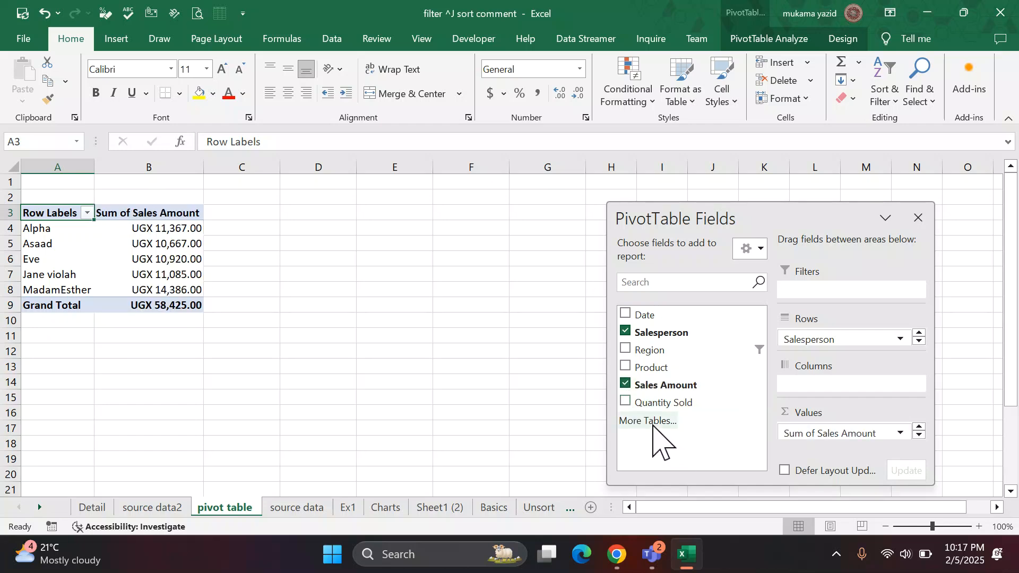
# Try Quantity Sold as the report filter, browse its filter values and take the field out again.
pyautogui.moveTo(628, 403); pyautogui.dragTo(829, 305)
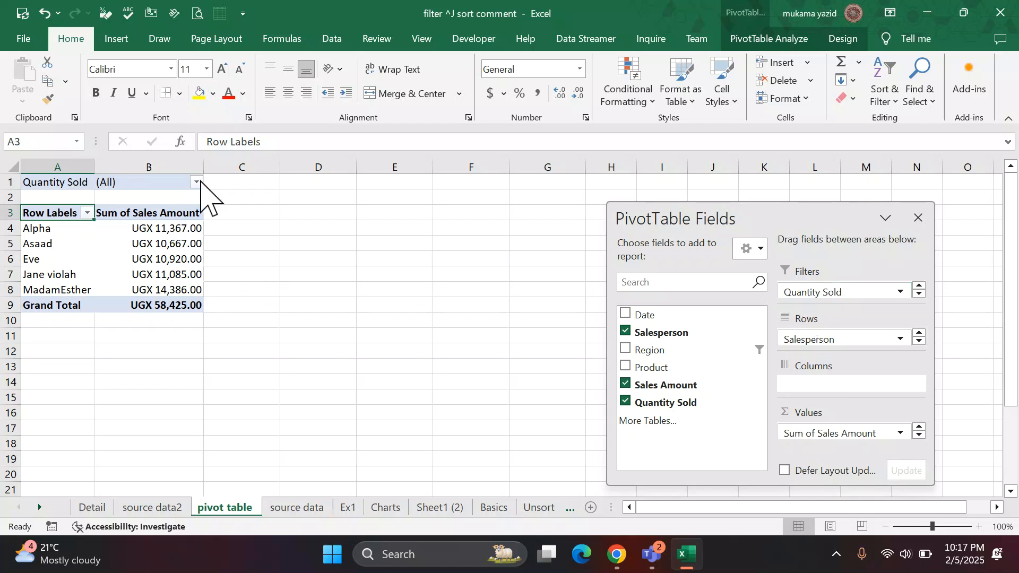
pyautogui.click(196, 182)
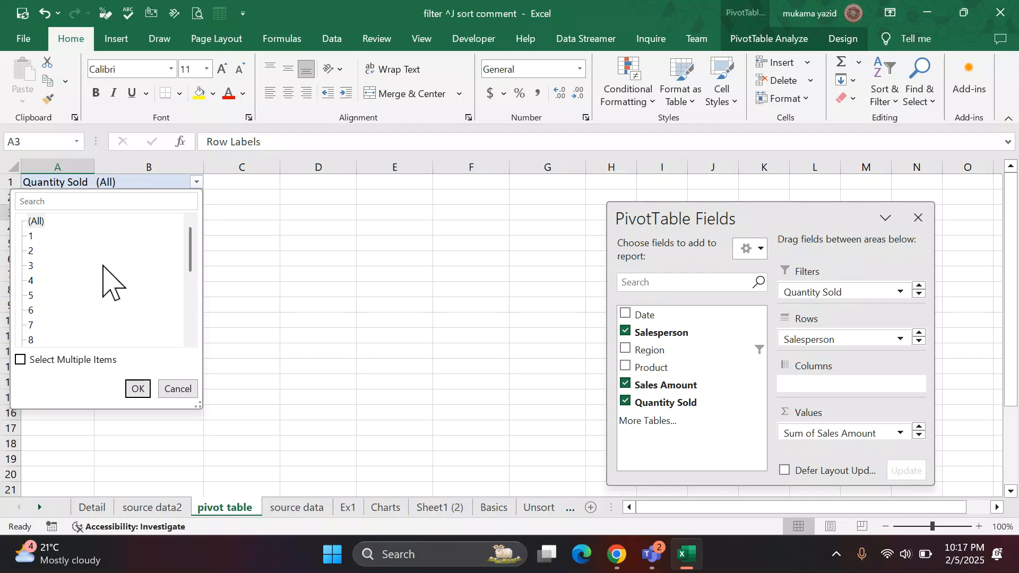
pyautogui.scroll(-3, 114, 301)
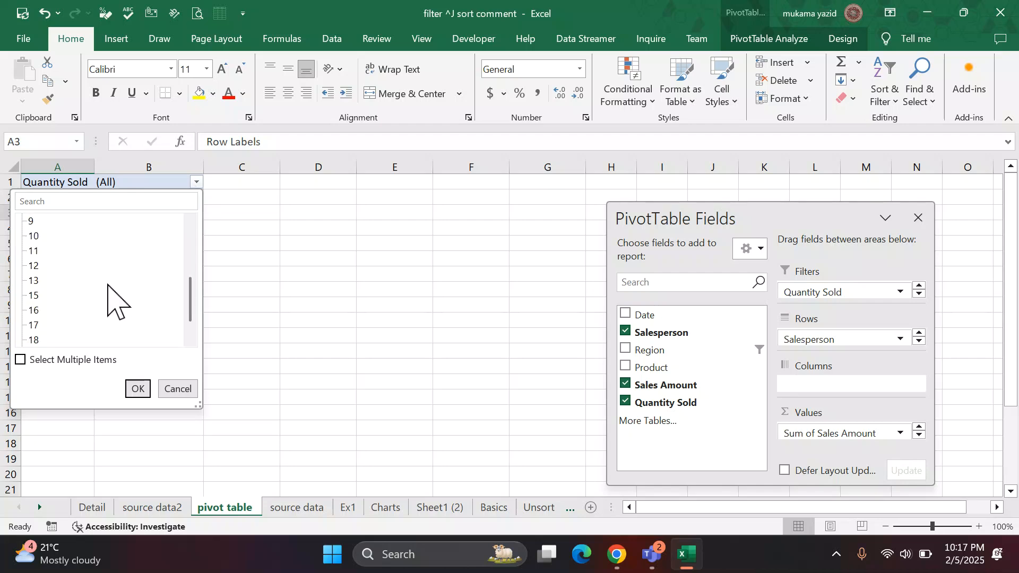
pyautogui.click(171, 393)
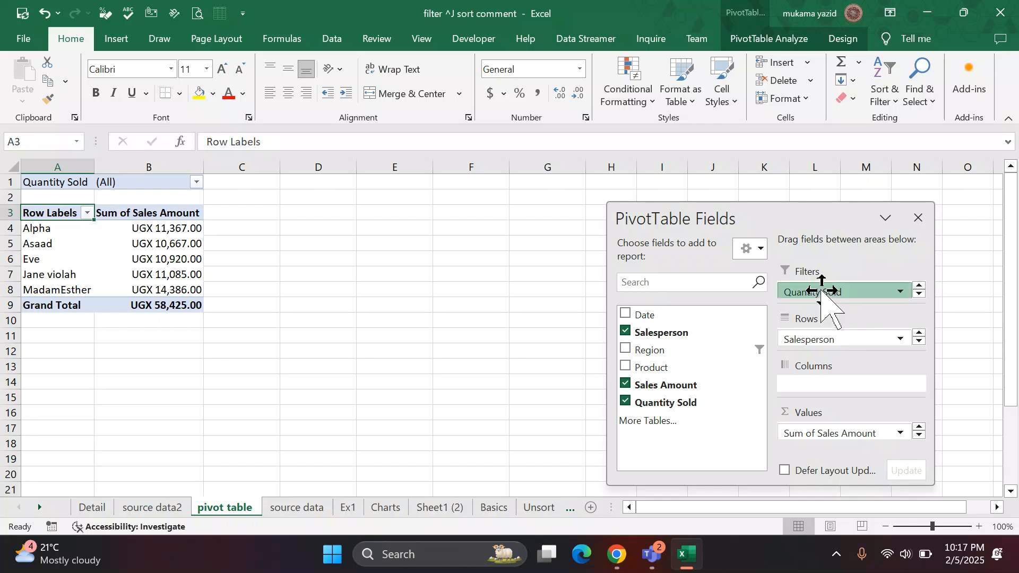
pyautogui.moveTo(808, 291); pyautogui.dragTo(484, 391)
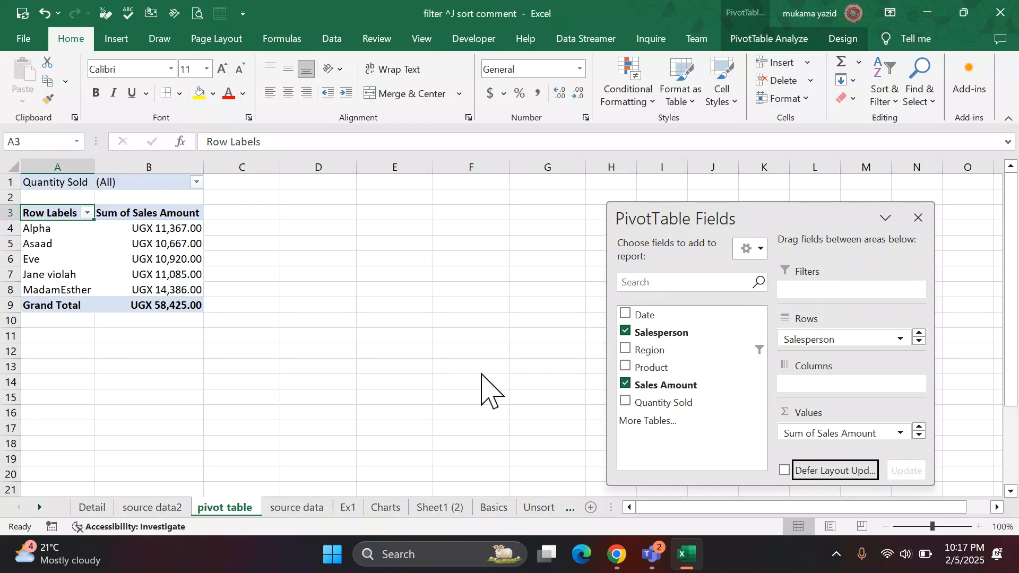
# Add Product as a report filter and limit the PivotTable to pens using multiple-item selection.
pyautogui.moveTo(643, 361); pyautogui.dragTo(834, 300)
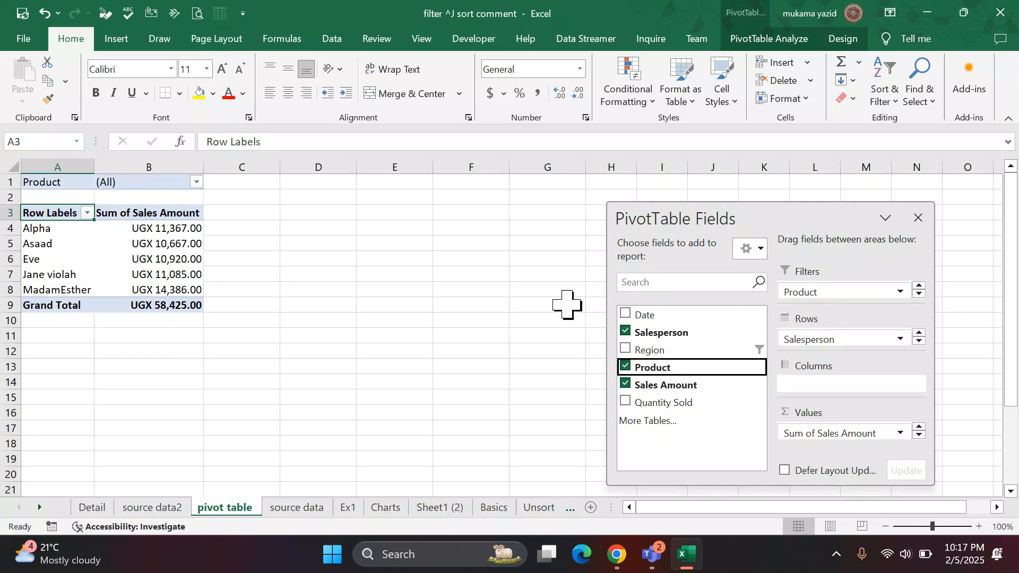
pyautogui.click(196, 182)
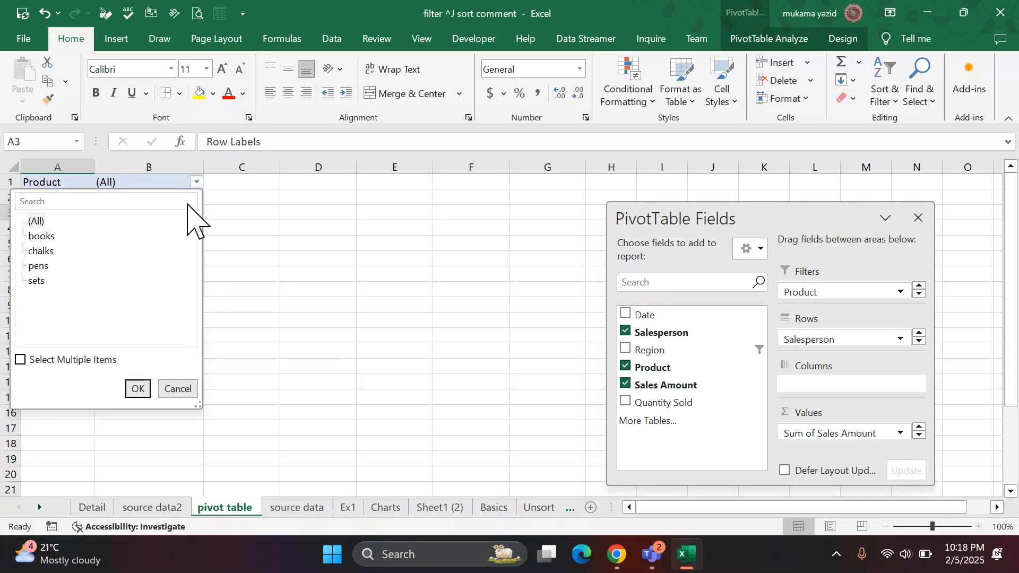
pyautogui.click(20, 360)
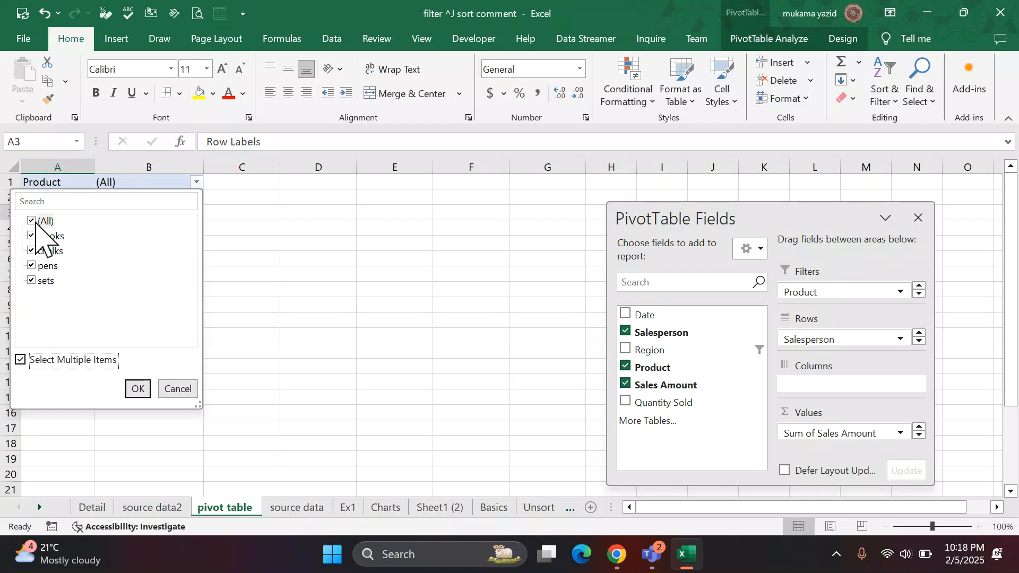
pyautogui.click(32, 265)
pyautogui.click(137, 389)
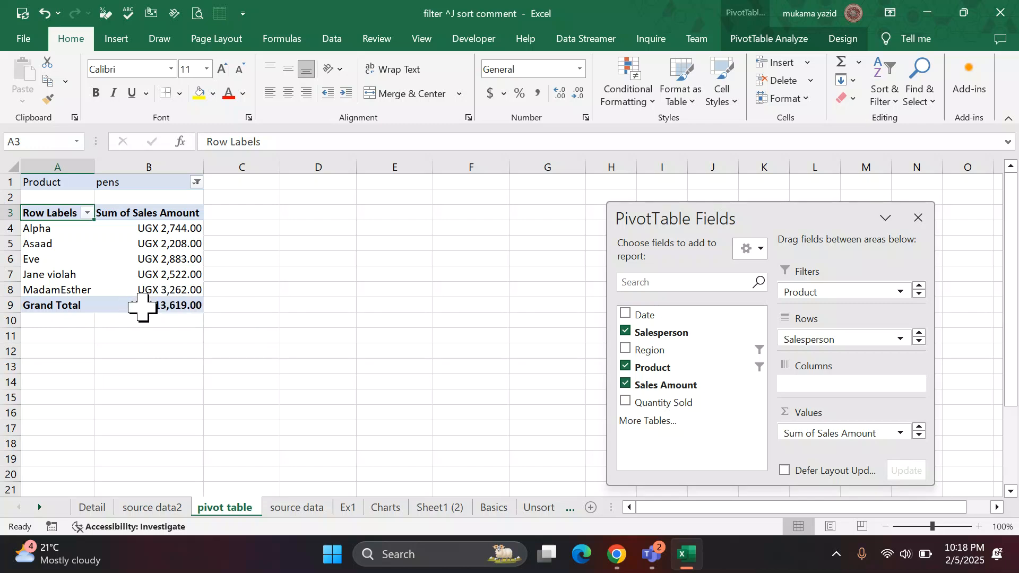
# Extend the Product filter with sets and chalks and remove the Product field from the filter area.
pyautogui.click(197, 182)
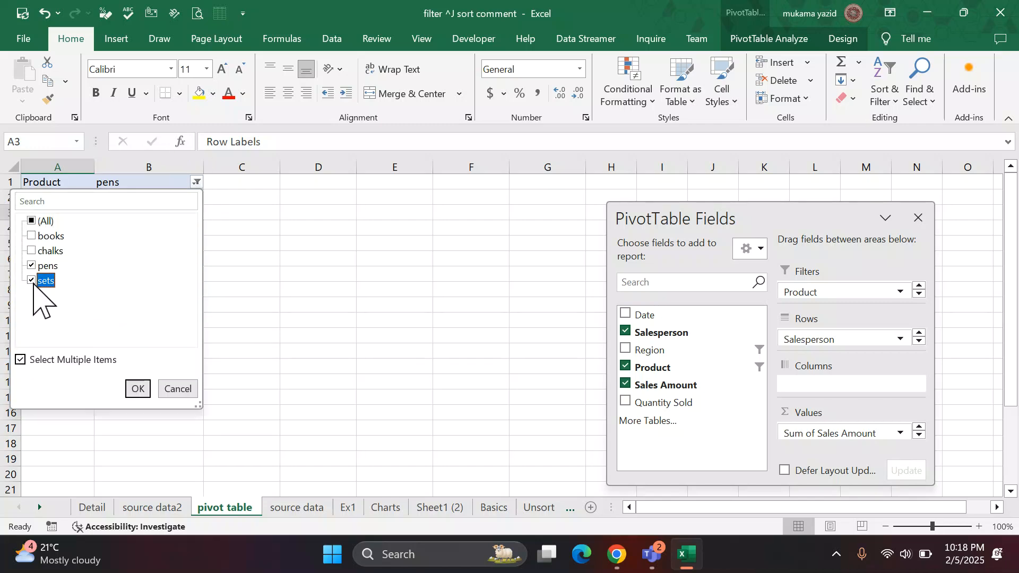
pyautogui.click(33, 250)
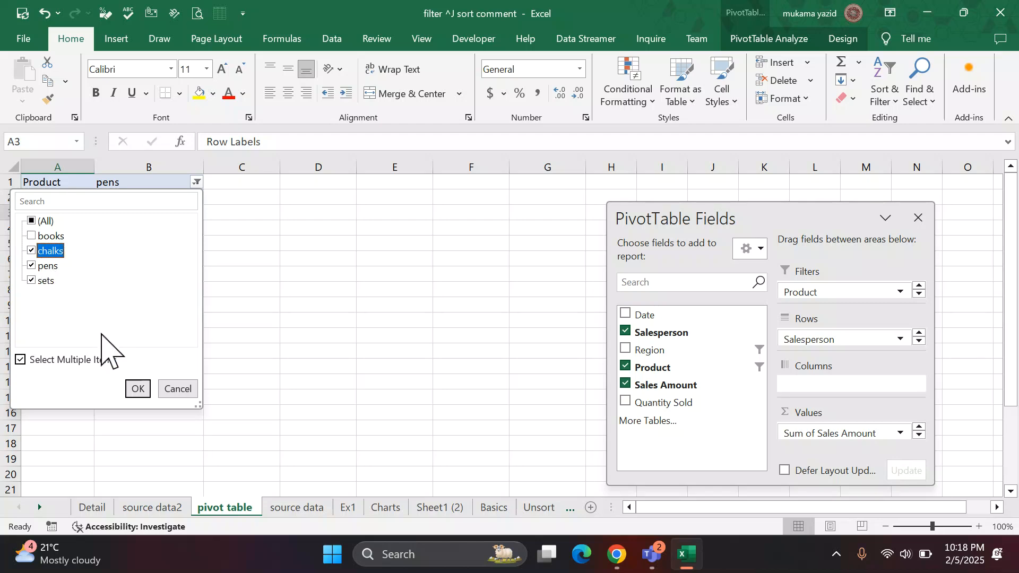
pyautogui.click(138, 389)
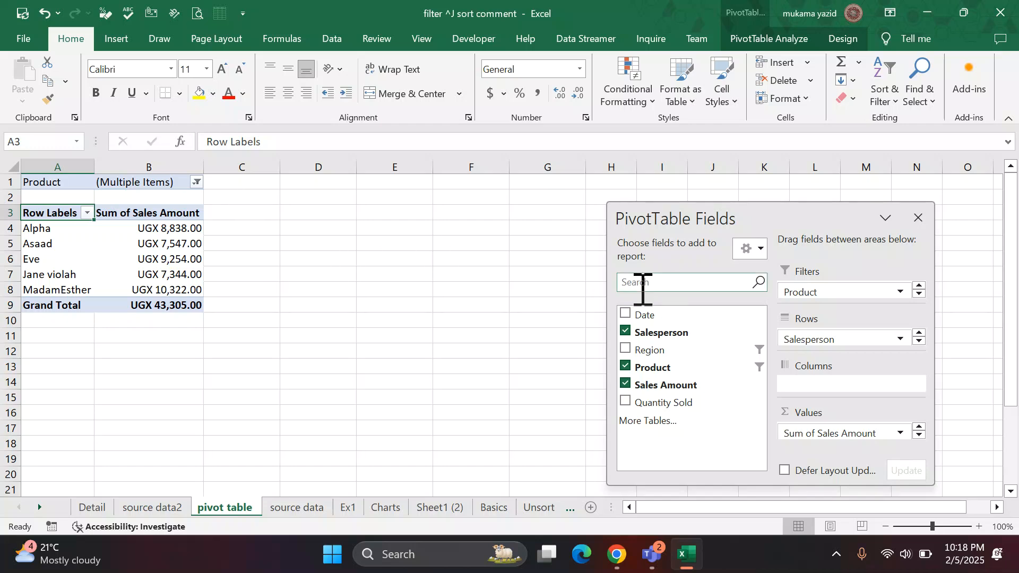
pyautogui.moveTo(840, 291); pyautogui.dragTo(439, 365)
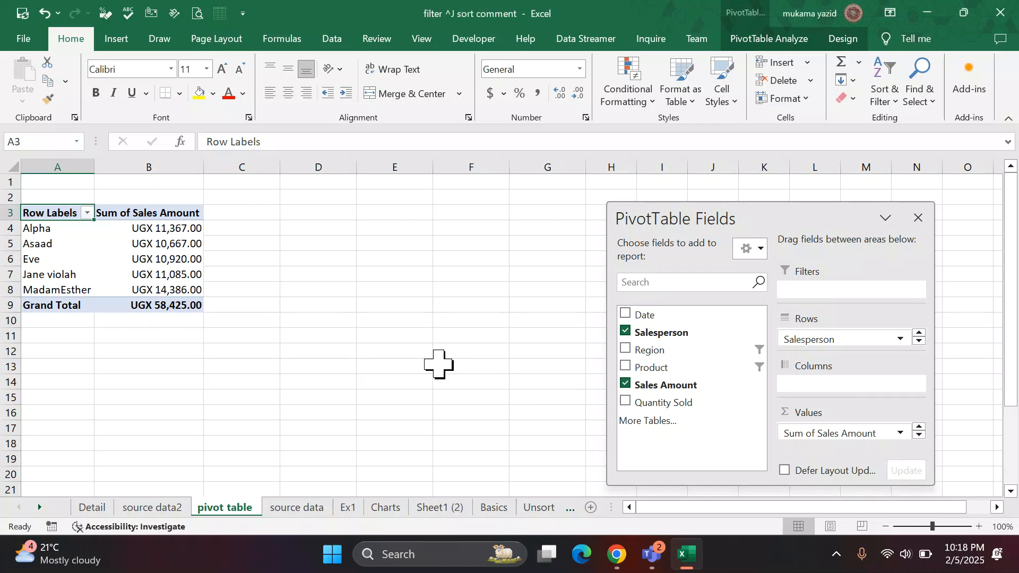
pyautogui.click(276, 401)
# Insert a Product slicer for the PivotTable and place it beside the table around columns C to D, starting near row 7.
pyautogui.click(126, 275)
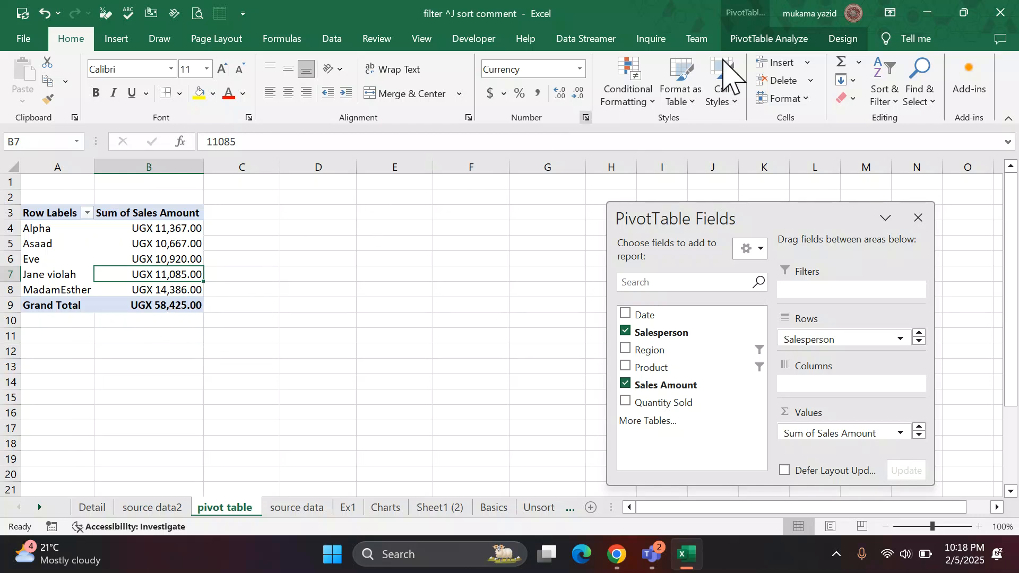
pyautogui.click(767, 39)
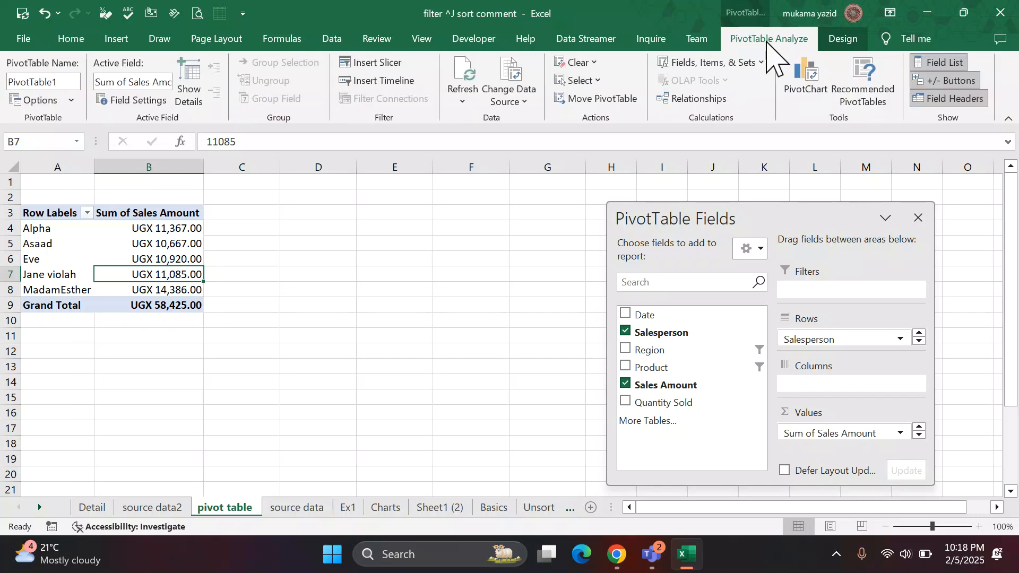
pyautogui.click(356, 65)
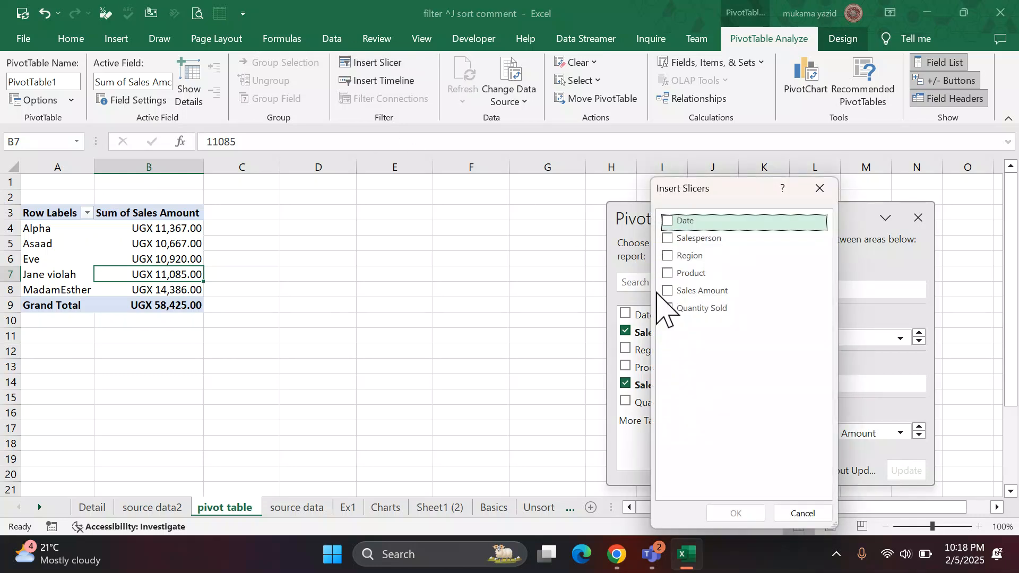
pyautogui.click(667, 274)
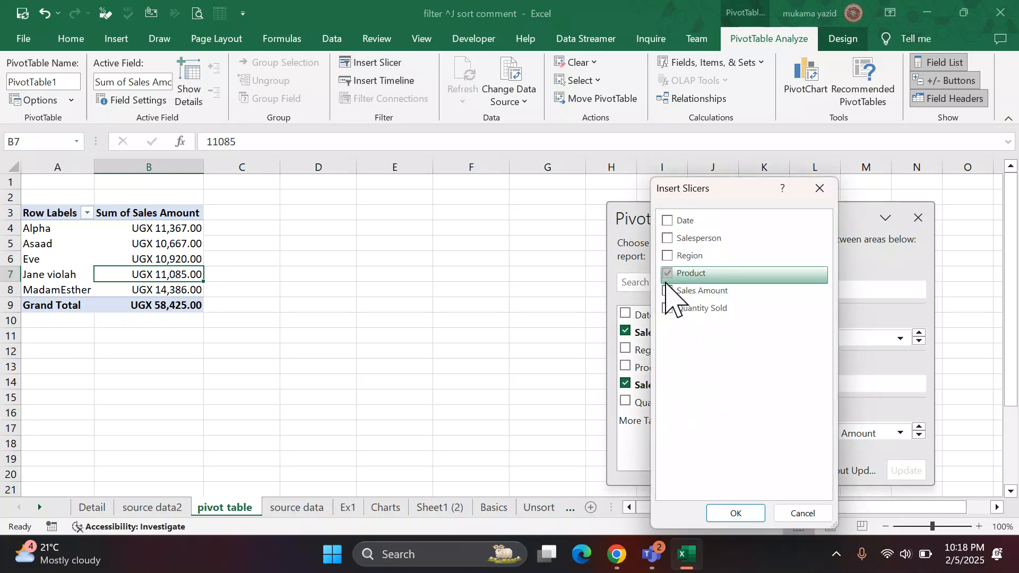
pyautogui.click(731, 514)
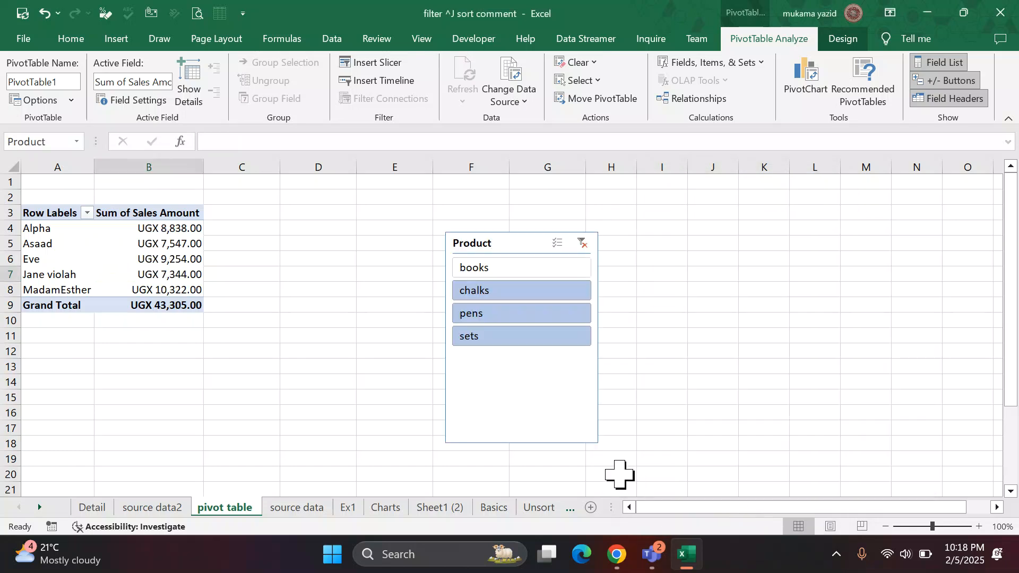
pyautogui.moveTo(531, 245); pyautogui.dragTo(430, 247)
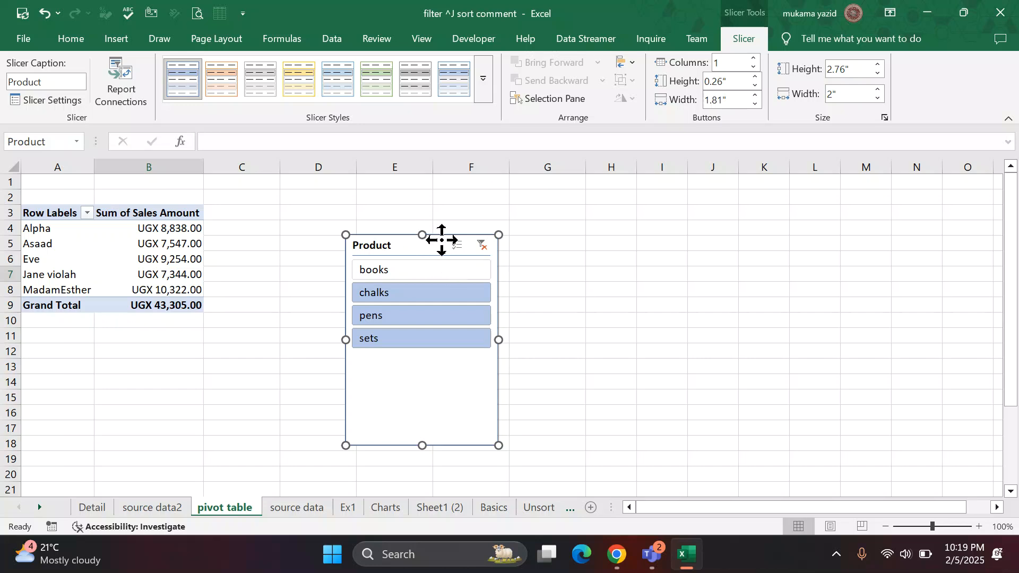
pyautogui.moveTo(441, 240); pyautogui.dragTo(314, 283)
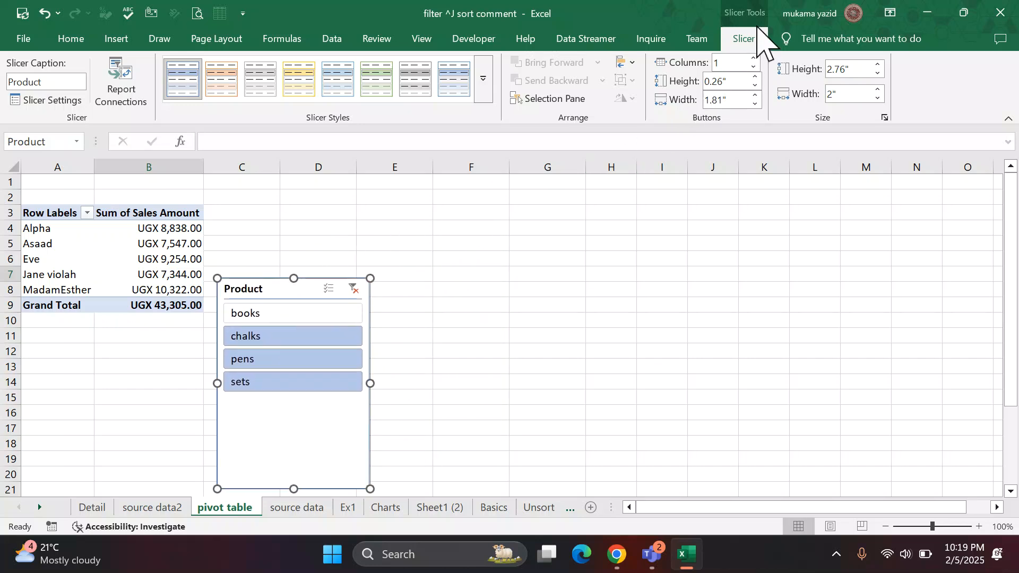
# Apply the light orange style to the Product slicer, shorten it to about 2.22" and place it directly below the PivotTable.
pyautogui.click(264, 85)
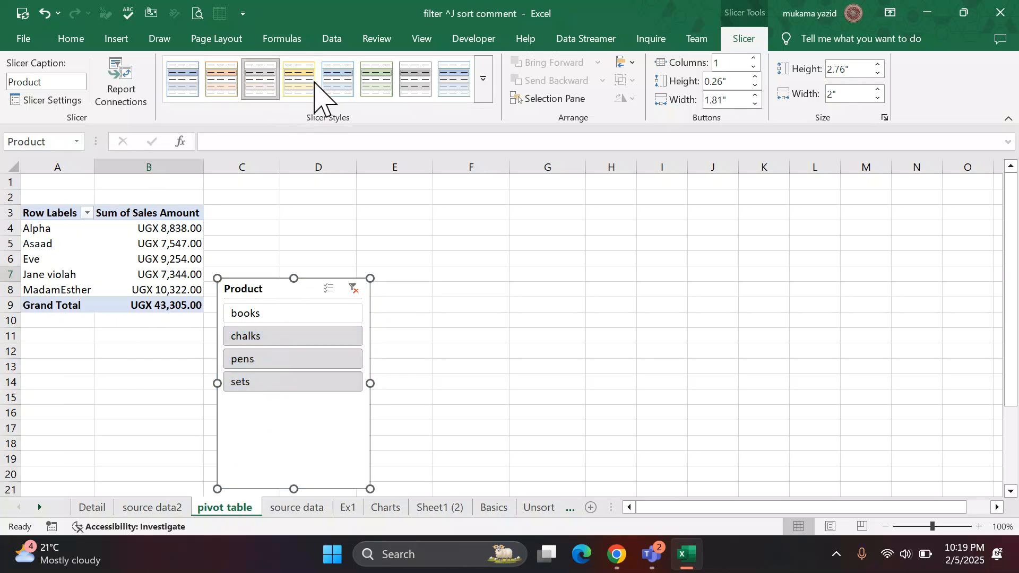
pyautogui.click(225, 88)
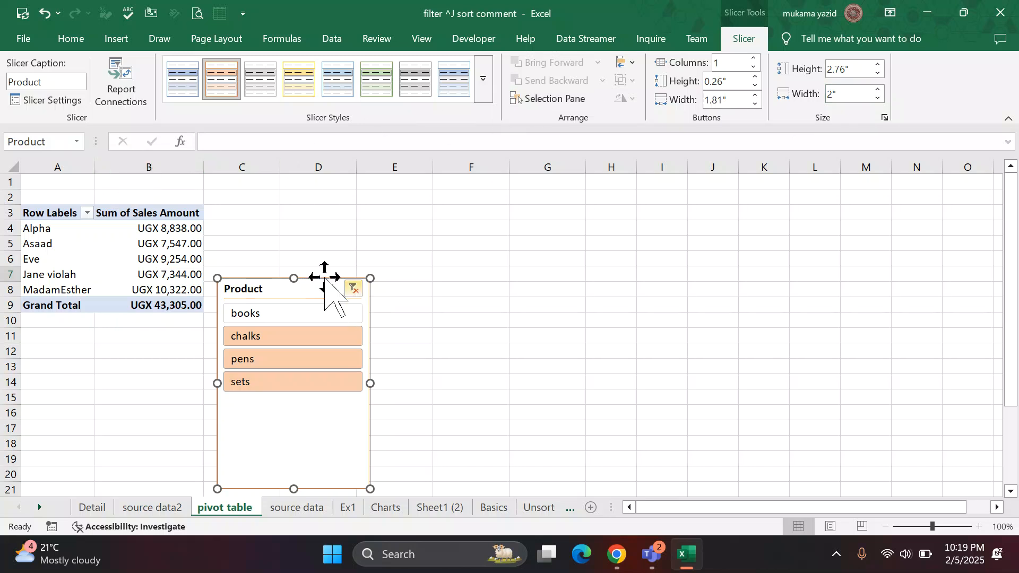
pyautogui.moveTo(293, 278); pyautogui.dragTo(86, 327)
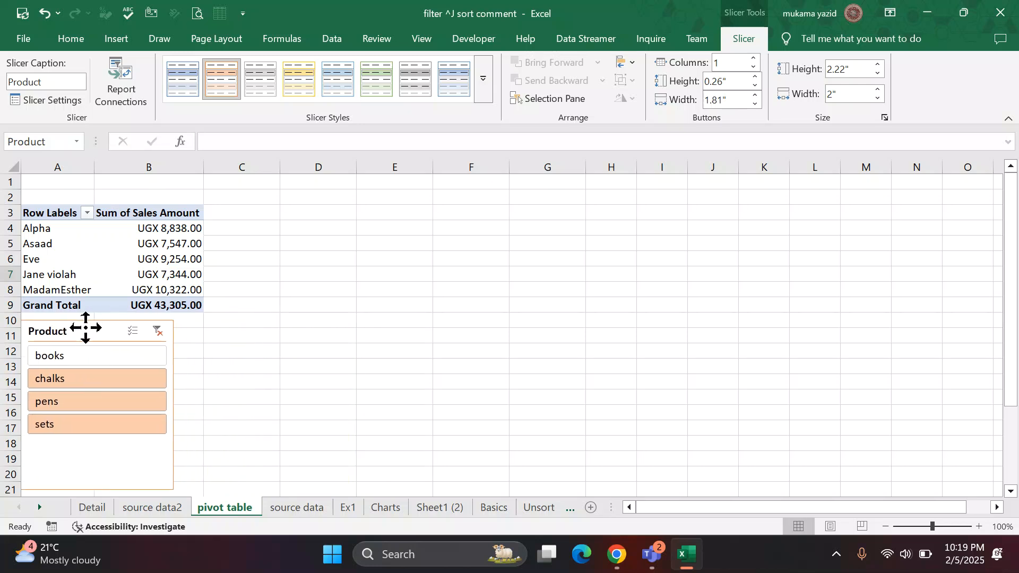
pyautogui.click(290, 381)
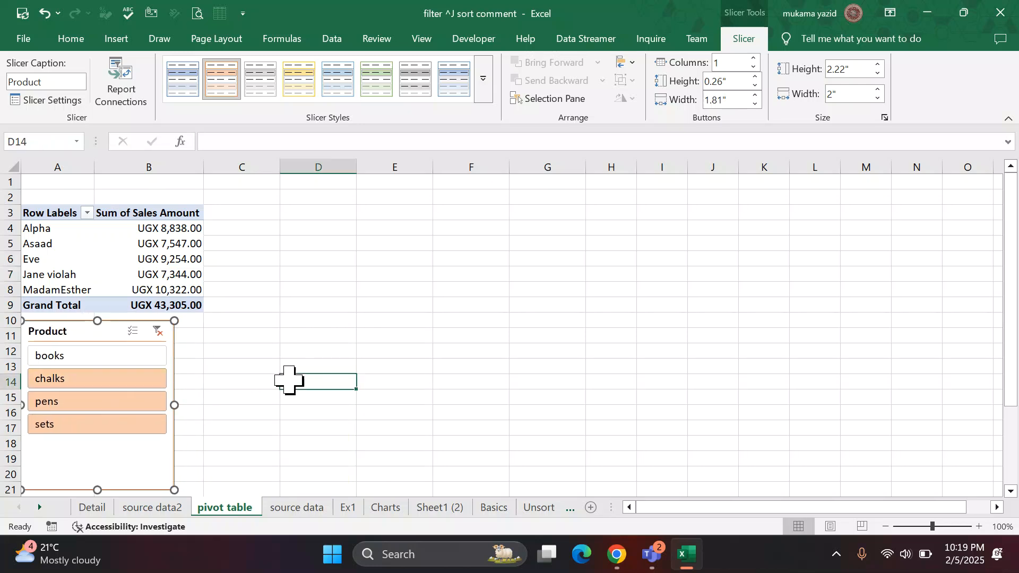
# Filter the PivotTable through the Product slicer by books, chalks, pens and sets, one product at a time.
pyautogui.click(62, 359)
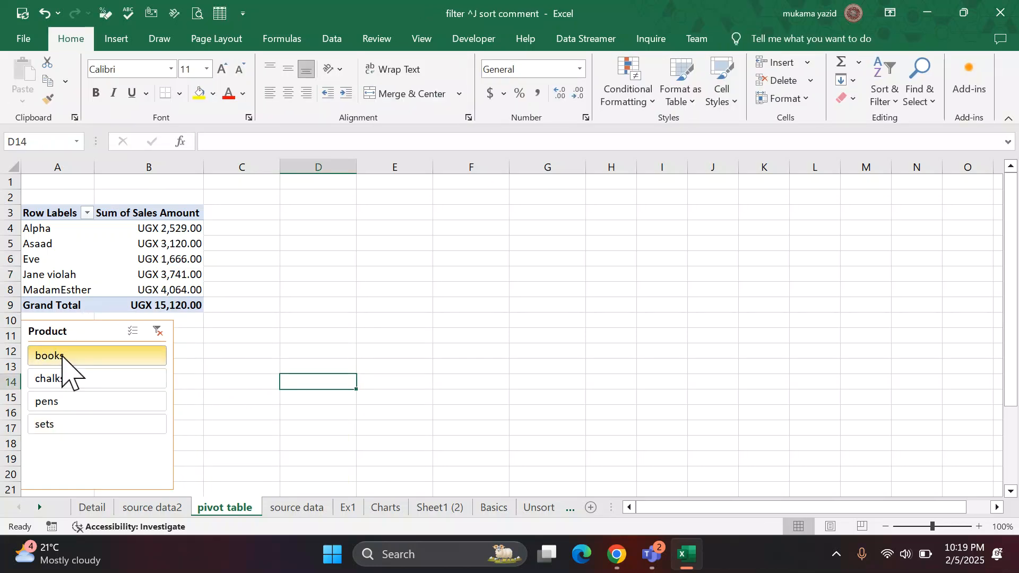
pyautogui.click(65, 380)
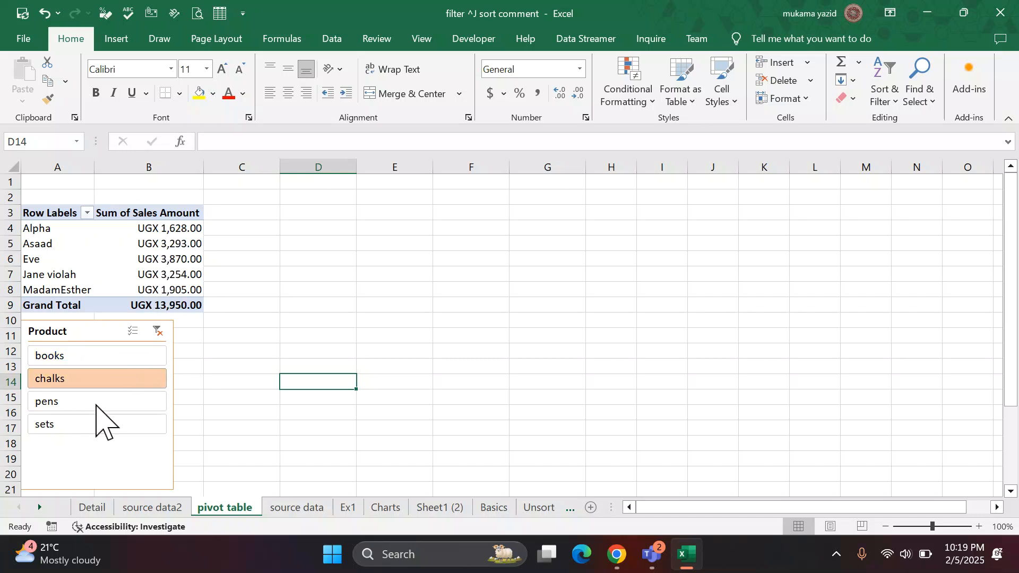
pyautogui.click(85, 404)
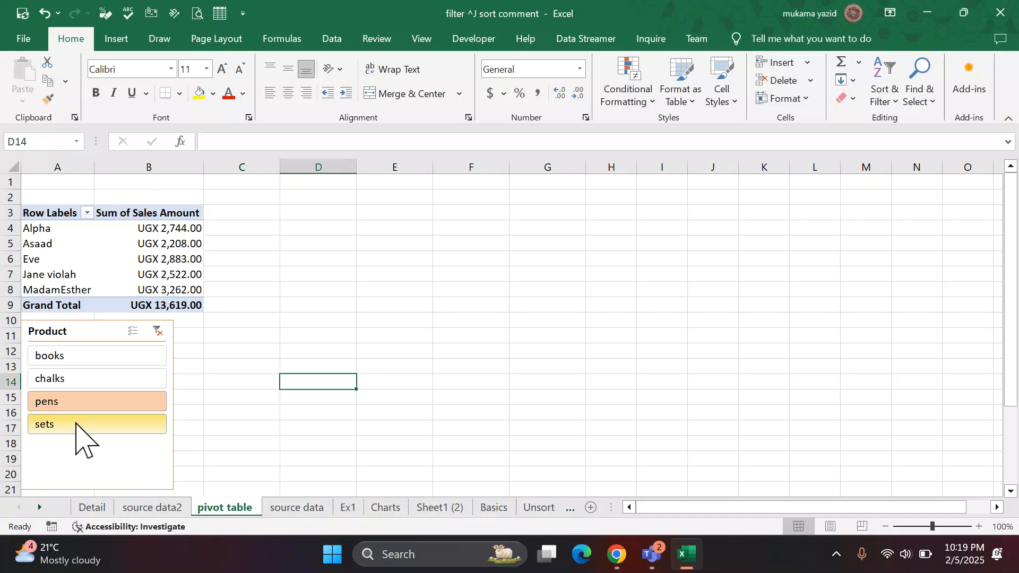
pyautogui.click(76, 425)
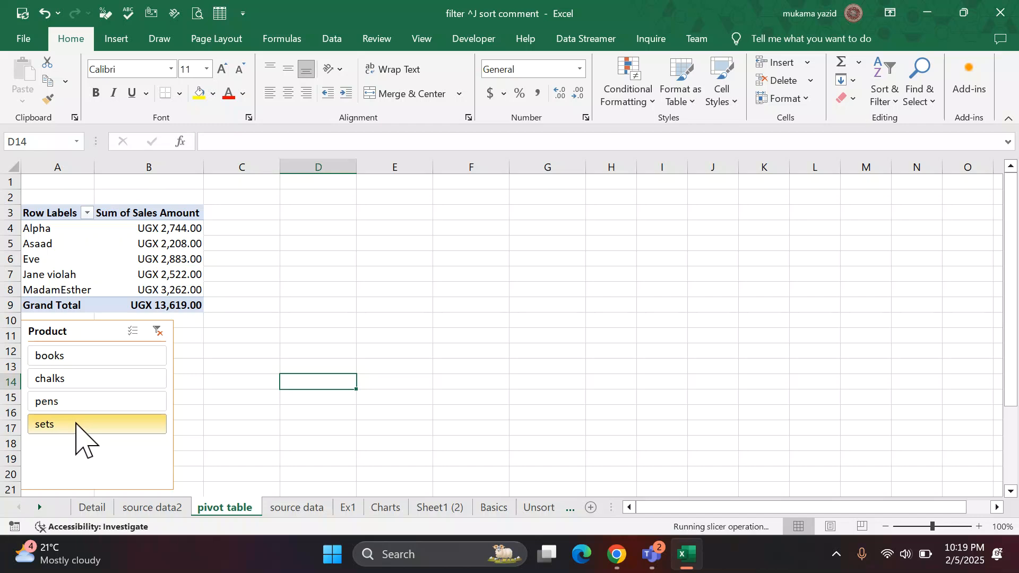
# Add pens and chalks to the sets selection in the Product slicer and clear the slicer's filter.
pyautogui.keyDown('ctrl'); pyautogui.click(106, 402); pyautogui.keyUp('ctrl')
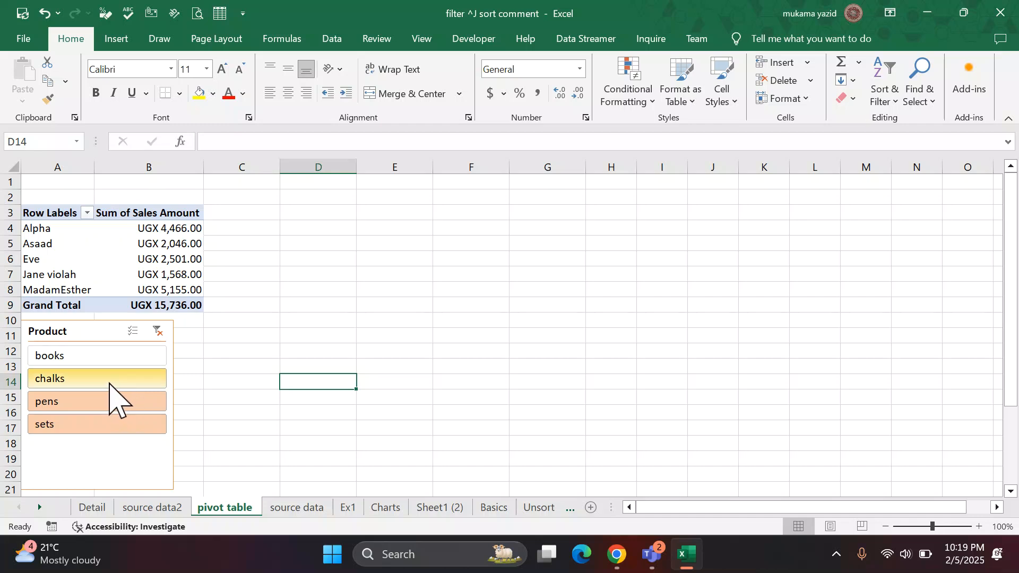
pyautogui.keyDown('ctrl'); pyautogui.click(103, 380); pyautogui.keyUp('ctrl')
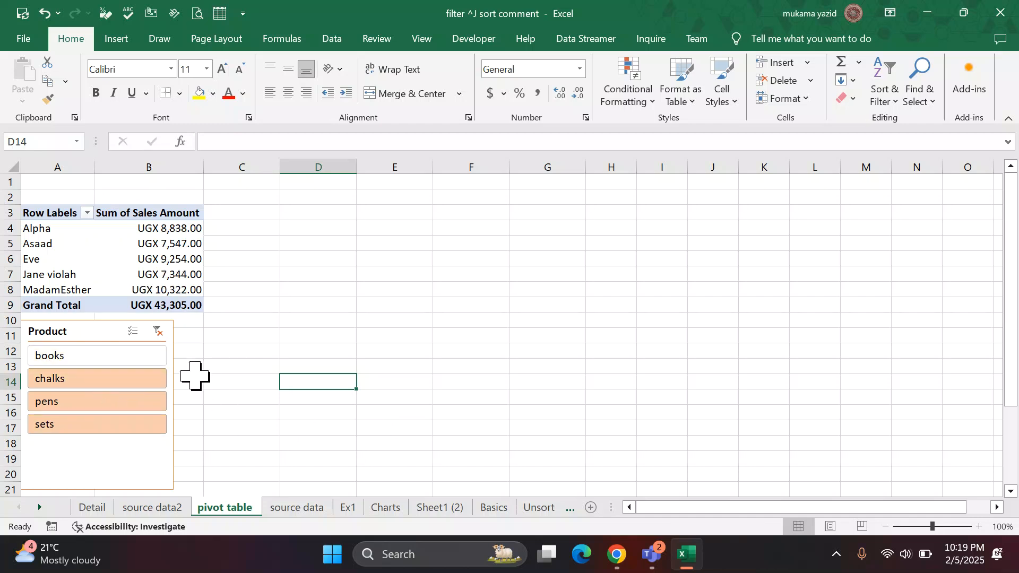
pyautogui.click(158, 331)
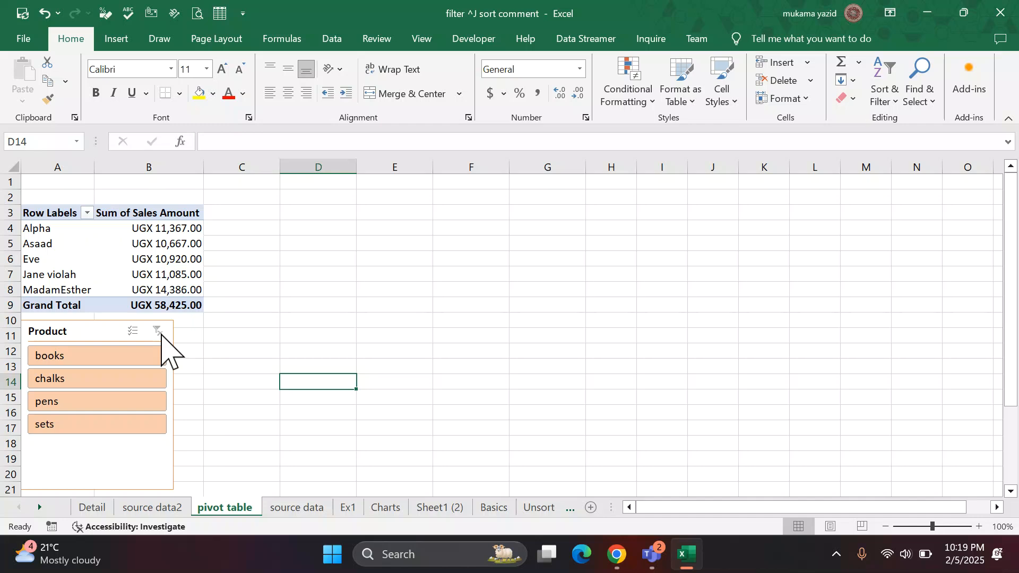
pyautogui.click(284, 336)
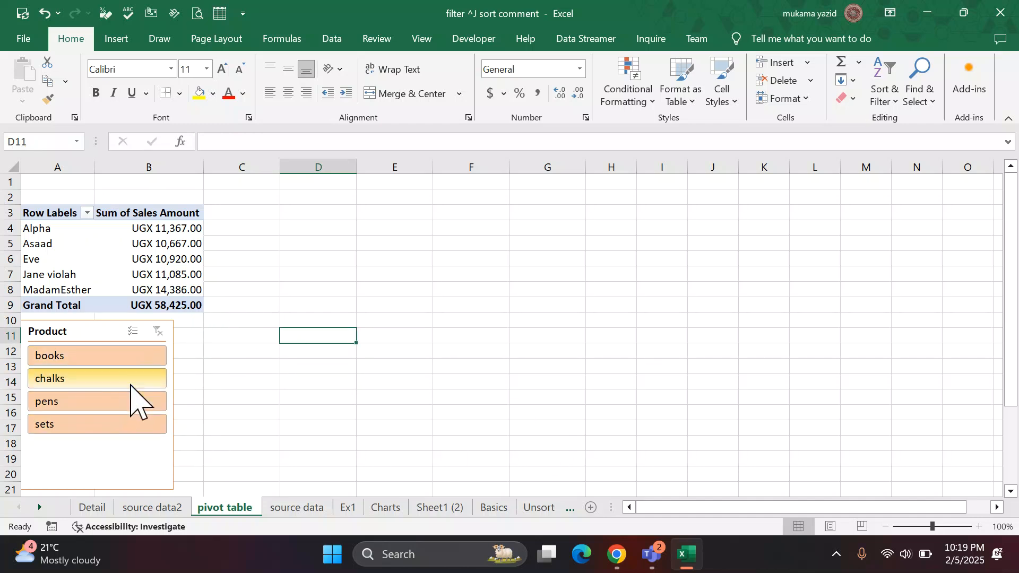
# Delete the Product slicer, undo the deletion, move the slicer to columns E and F and delete it again.
pyautogui.click(109, 325)
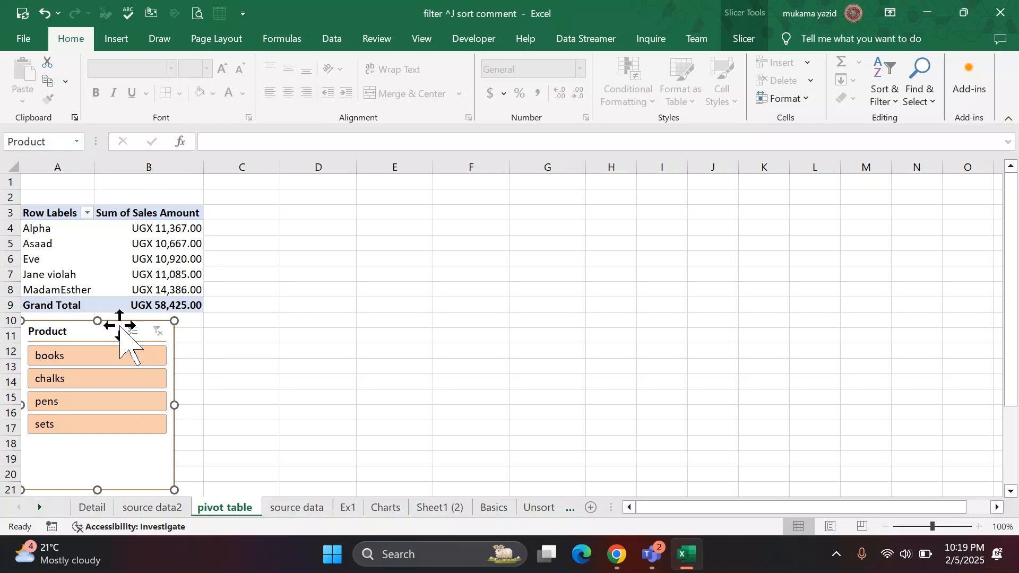
pyautogui.press('Delete')
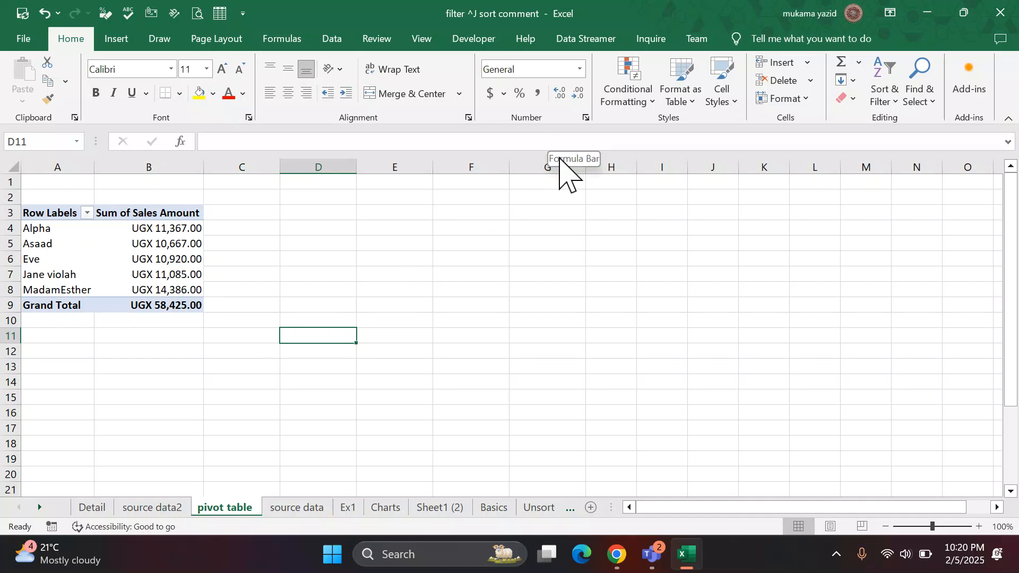
pyautogui.hotkey('ctrl', 'z')
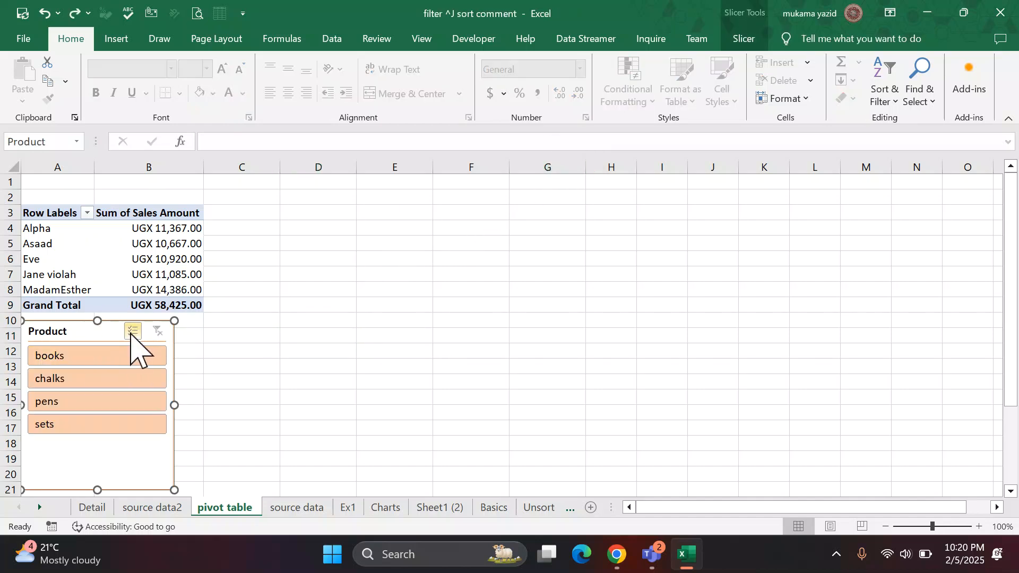
pyautogui.moveTo(226, 319); pyautogui.dragTo(501, 258)
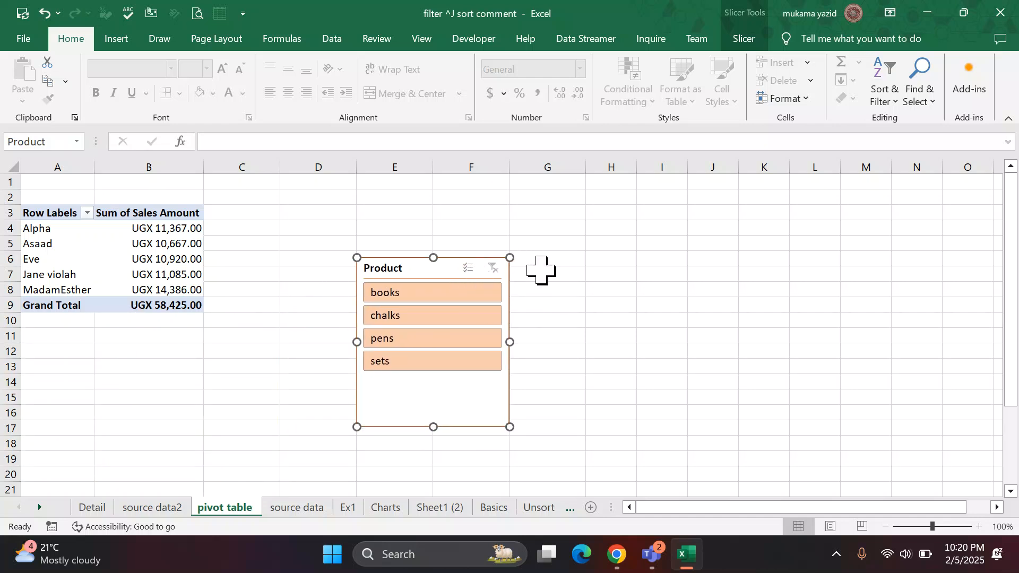
pyautogui.press('Delete')
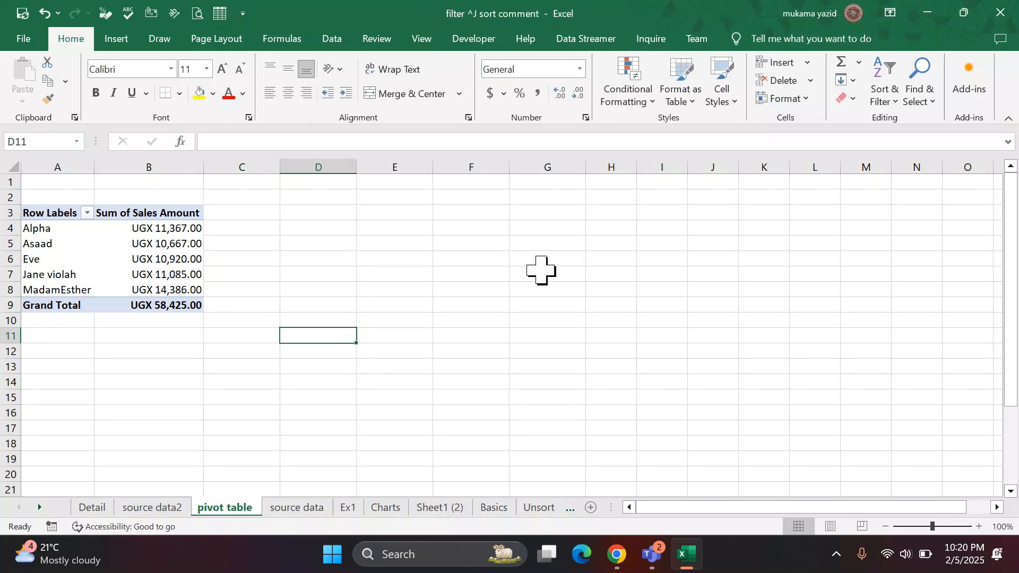
# Review the question list on the source data sheet and return to the pivot table sheet.
pyautogui.click(104, 274)
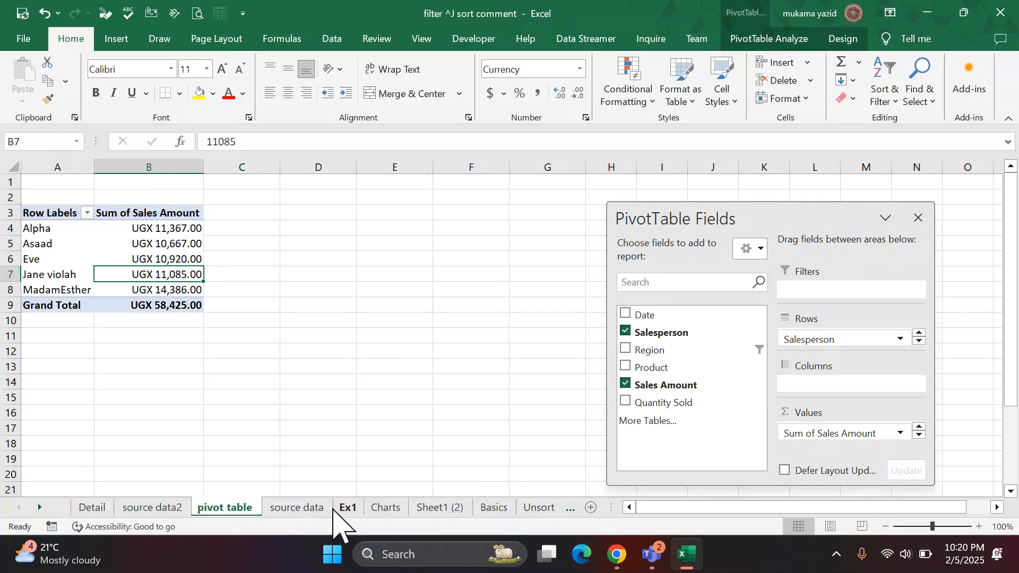
pyautogui.click(297, 508)
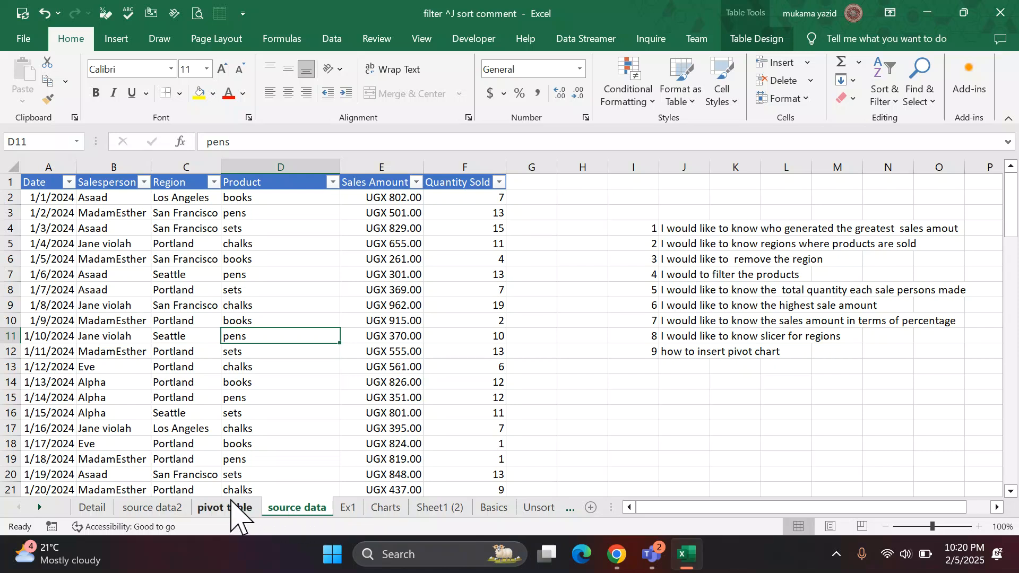
pyautogui.click(214, 503)
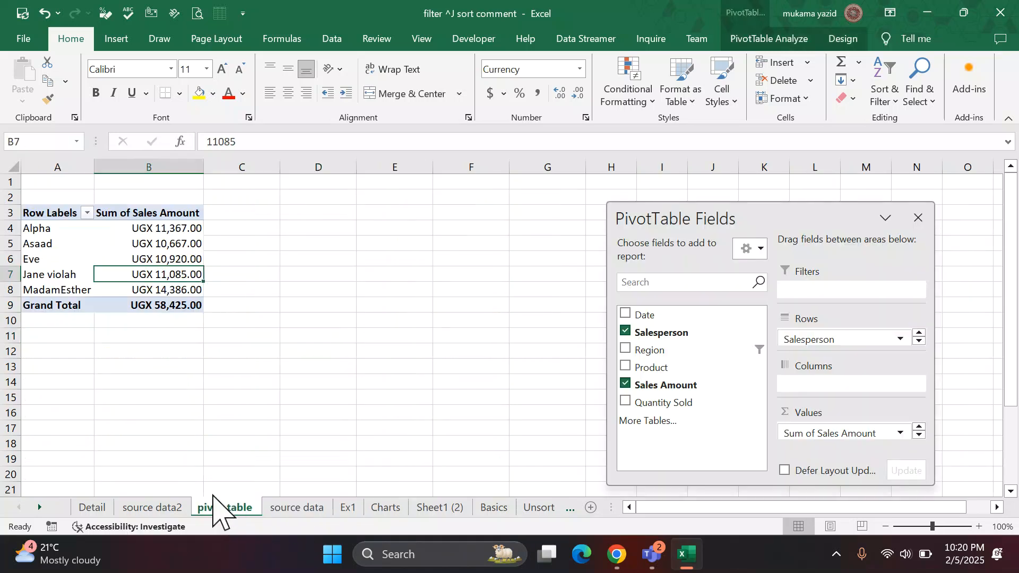
pyautogui.click(546, 110)
pyautogui.click(197, 344)
pyautogui.click(297, 507)
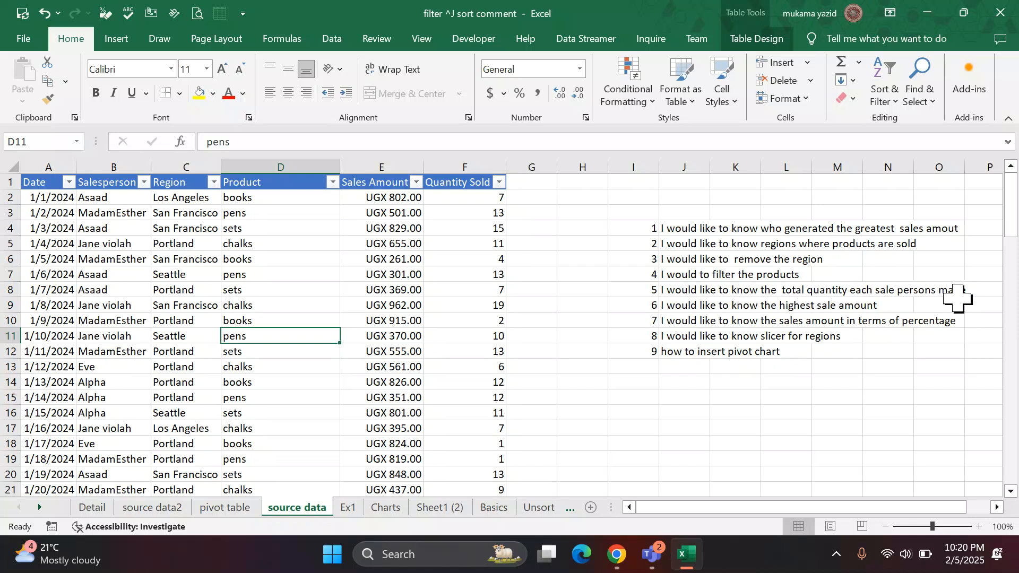
pyautogui.click(218, 508)
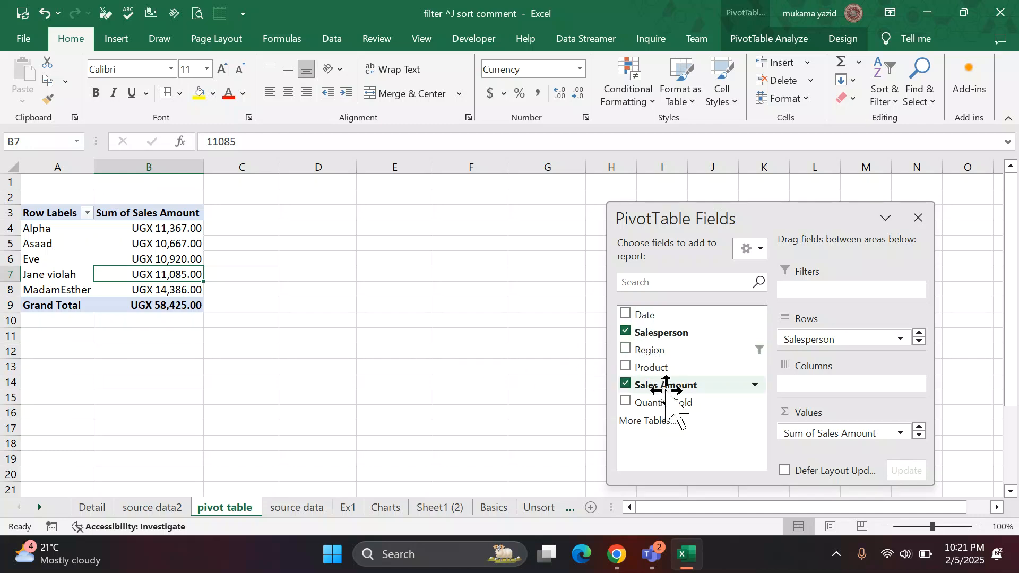
# Remove Sales Amount from the PivotTable values and recheck the question list on the source data sheet.
pyautogui.click(625, 383)
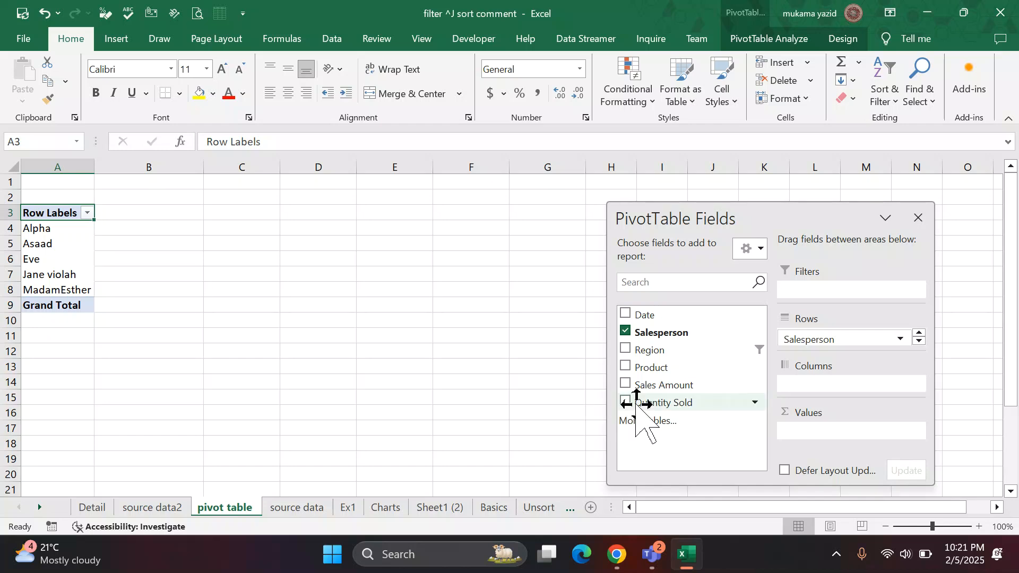
pyautogui.click(293, 508)
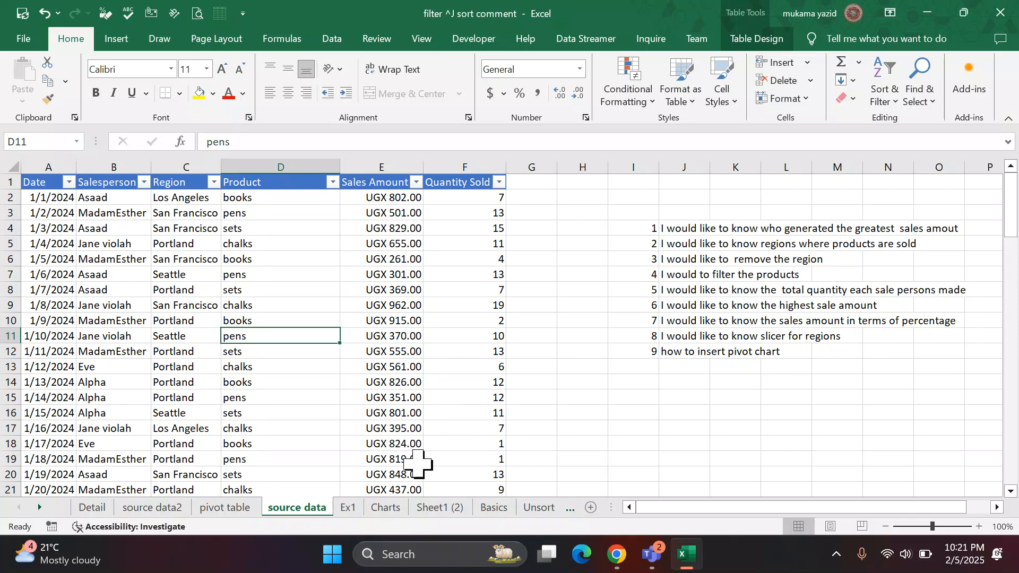
pyautogui.click(210, 508)
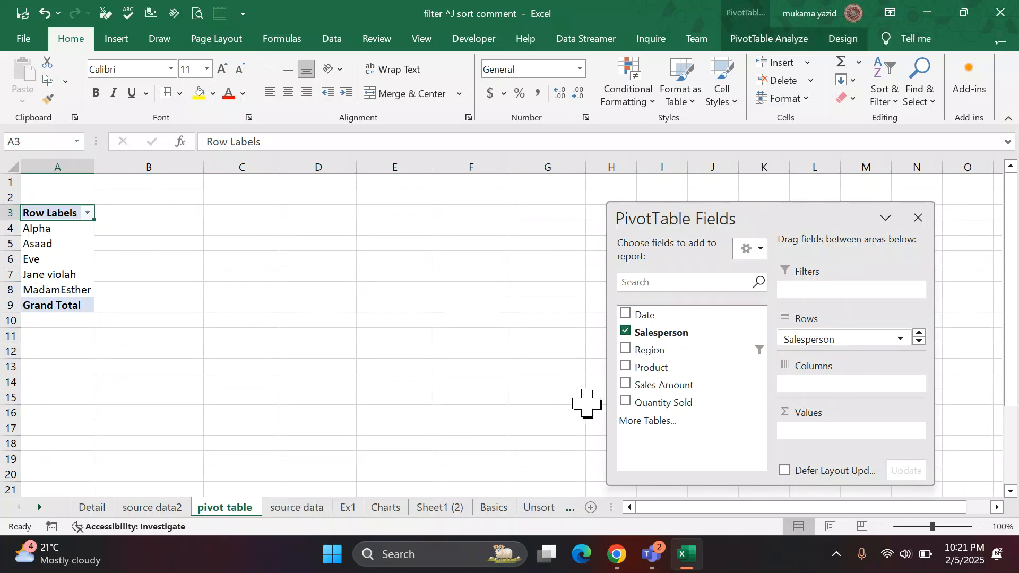
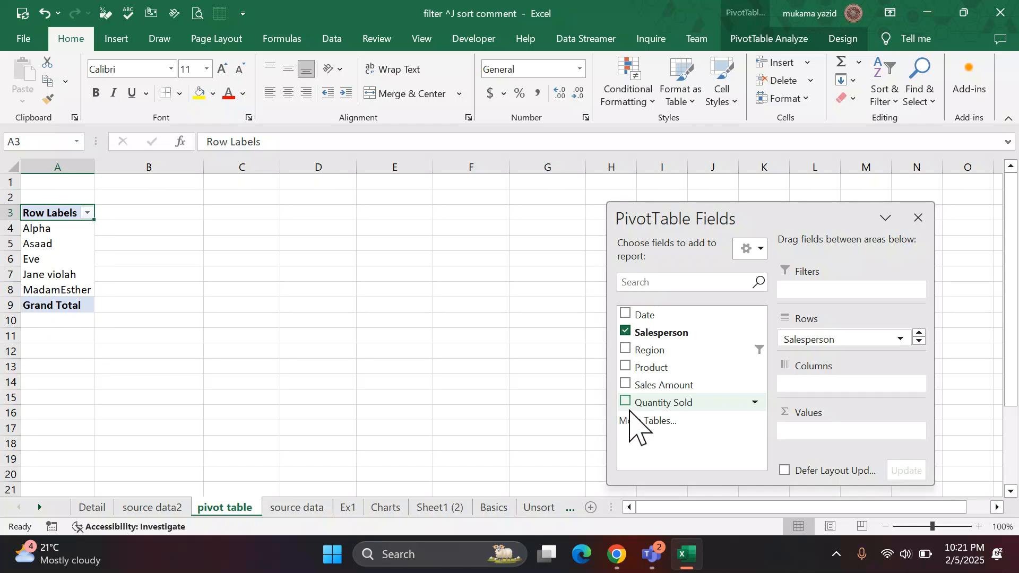
# Try Quantity Sold as the PivotTable's value field, remove it and add Sales Amount instead.
pyautogui.click(625, 402)
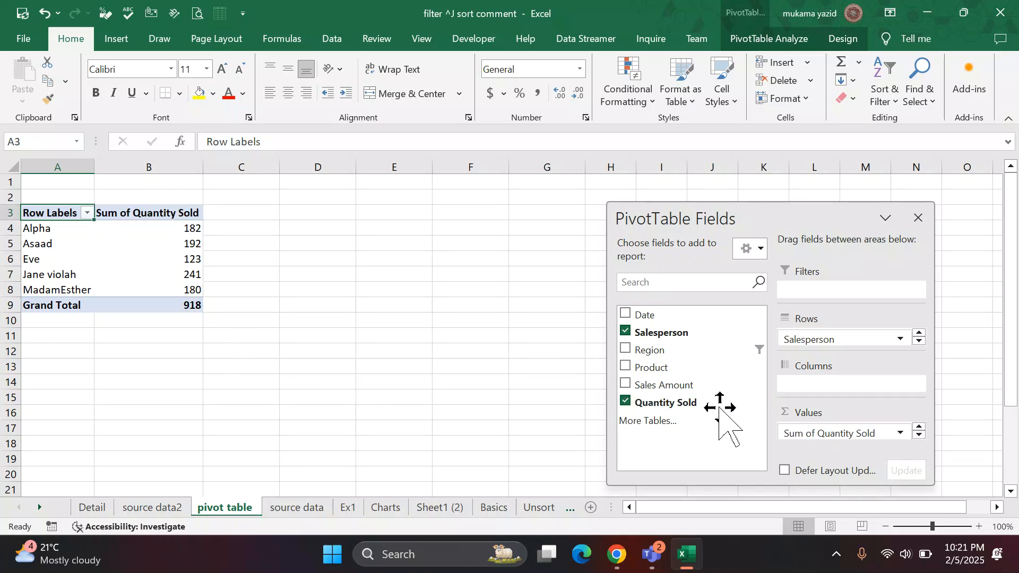
pyautogui.click(625, 402)
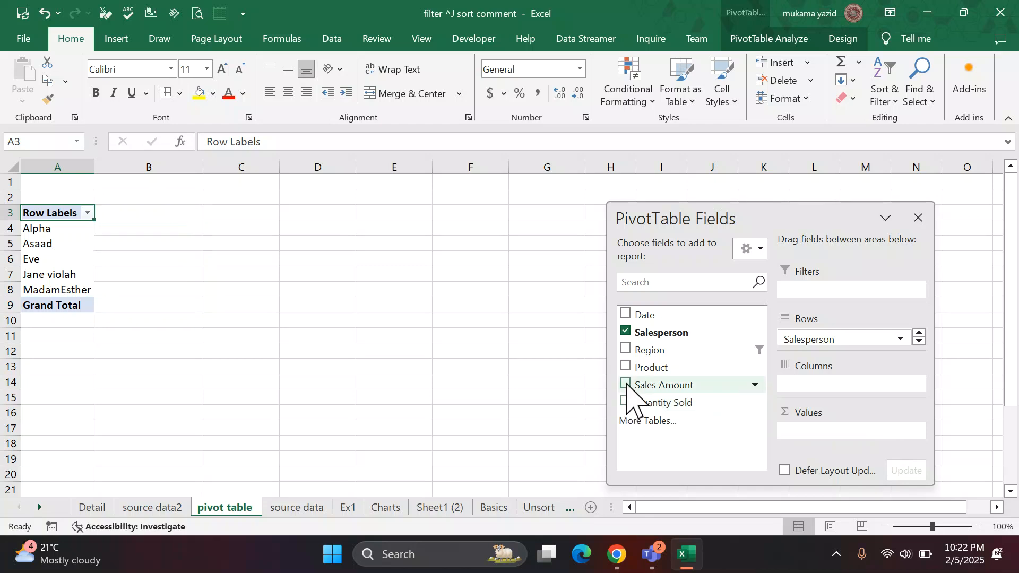
pyautogui.click(626, 384)
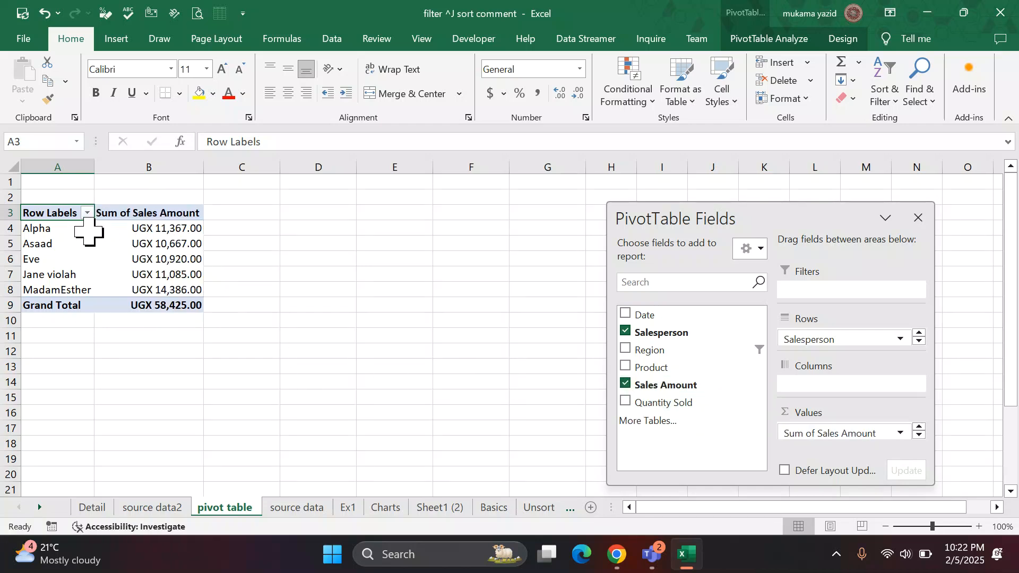
# Reread the question list on the source data sheet and return to the pivot table sheet.
pyautogui.moveTo(33, 214); pyautogui.dragTo(161, 301)
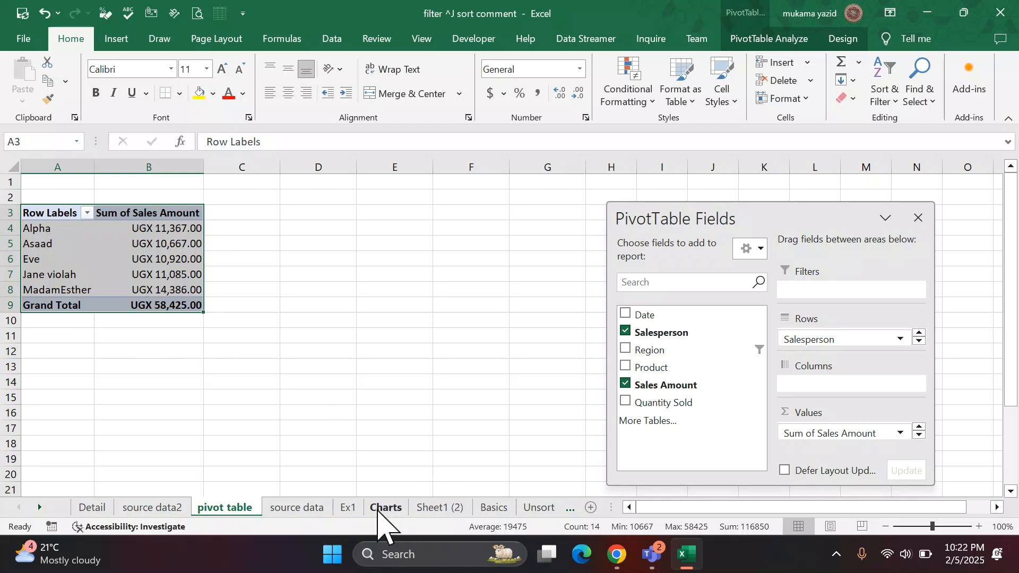
pyautogui.click(321, 508)
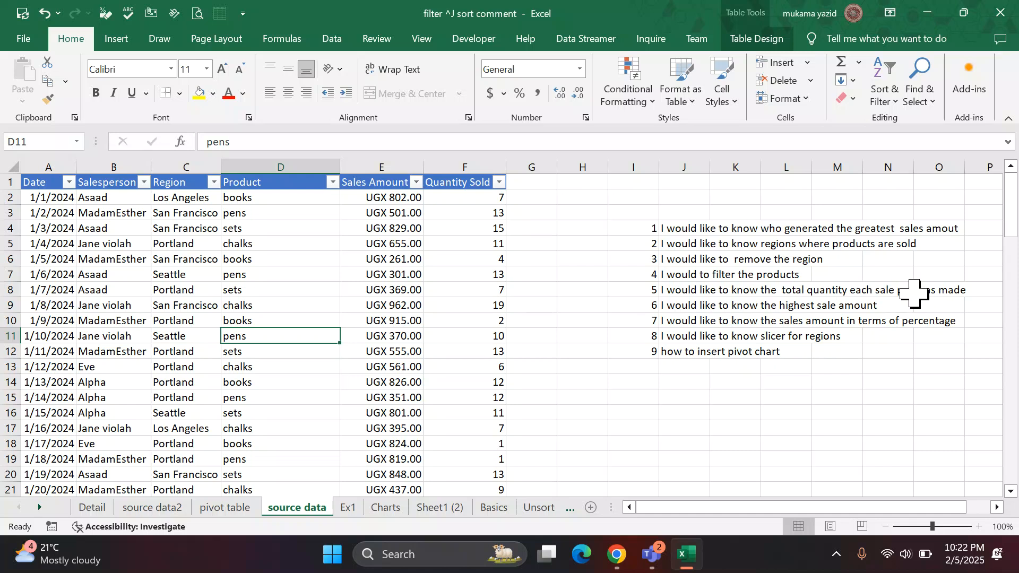
pyautogui.click(222, 510)
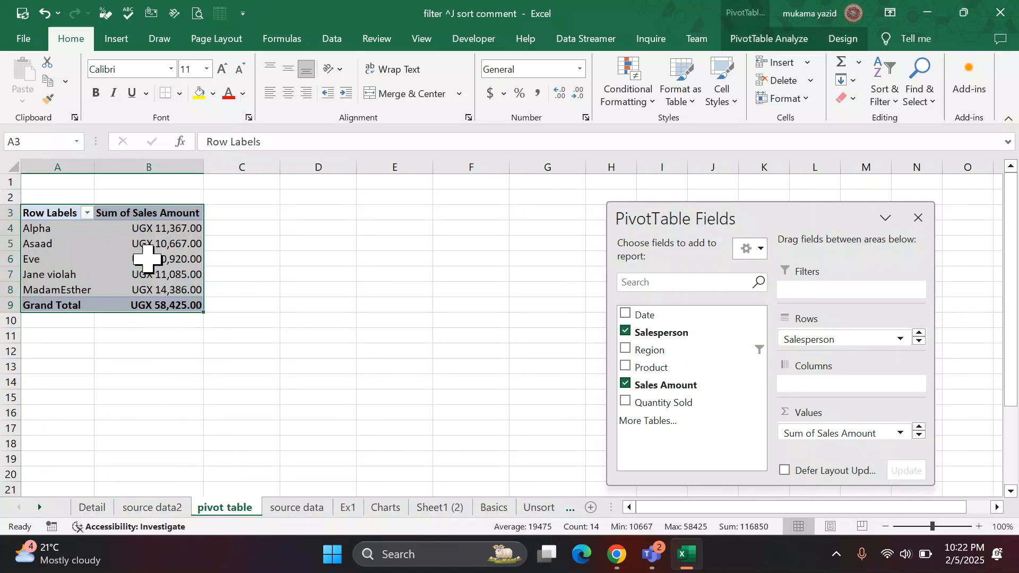
pyautogui.click(271, 271)
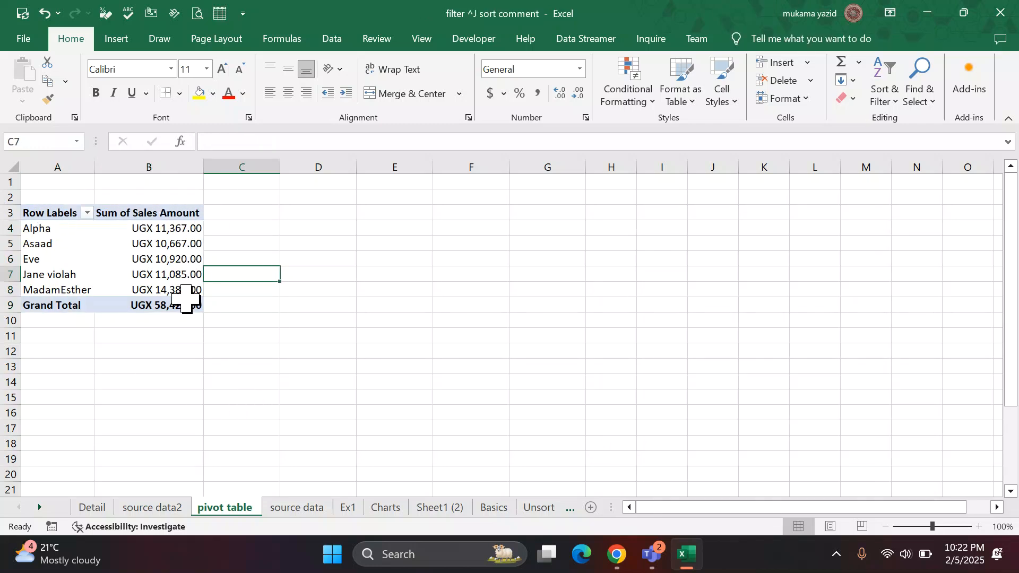
pyautogui.click(294, 511)
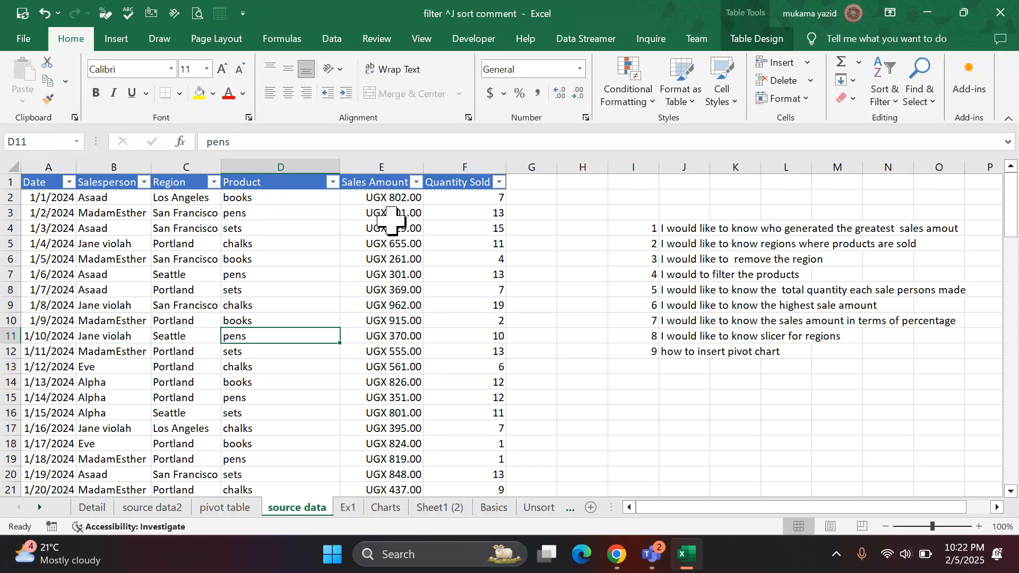
pyautogui.click(232, 508)
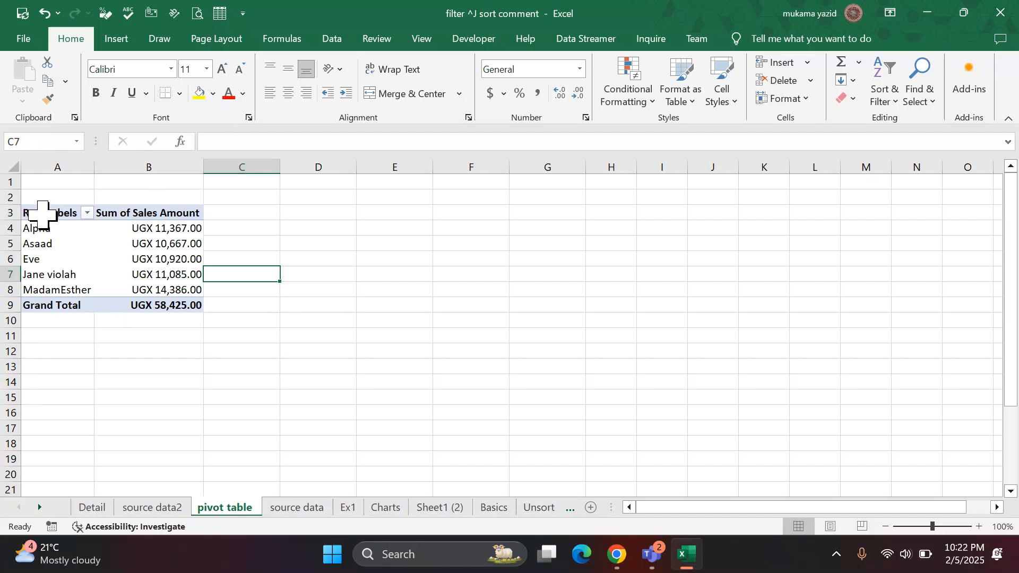
# Copy the whole PivotTable in A3:B9 and paste a duplicate at cell B12 of the same sheet.
pyautogui.moveTo(43, 215); pyautogui.dragTo(173, 297)
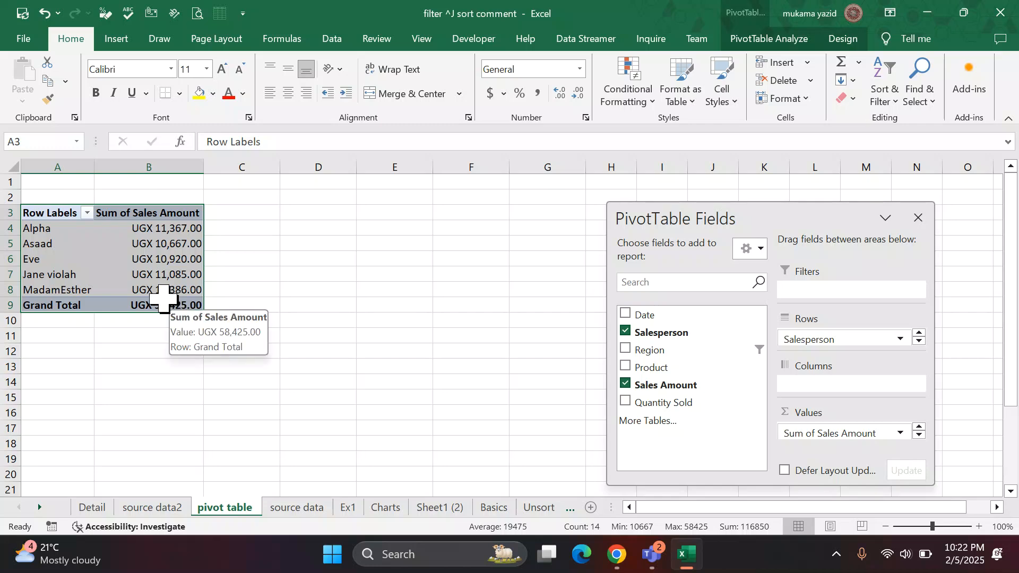
pyautogui.hotkey('ctrl', 'c')
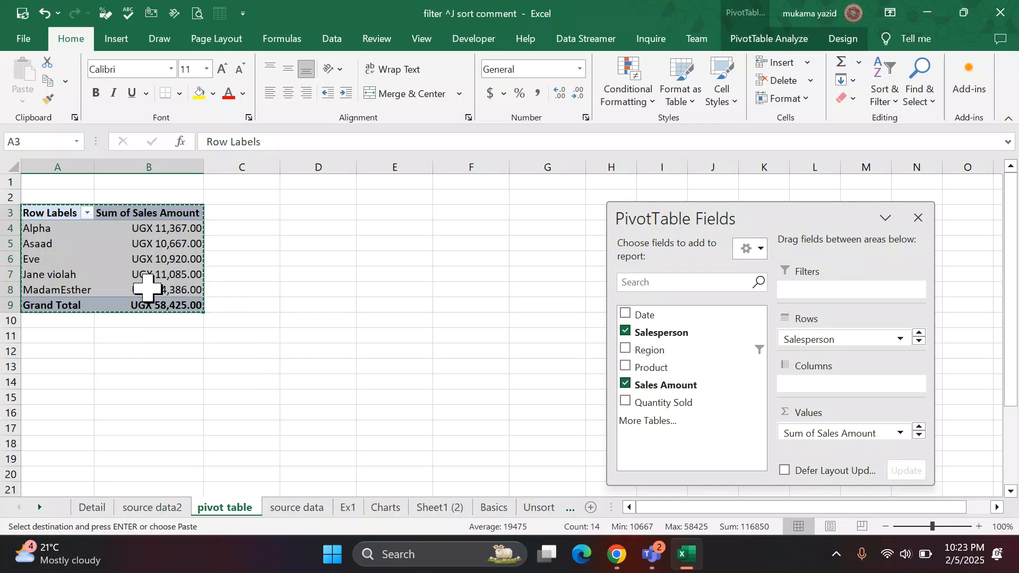
pyautogui.click(111, 348)
pyautogui.hotkey('ctrl', 'v')
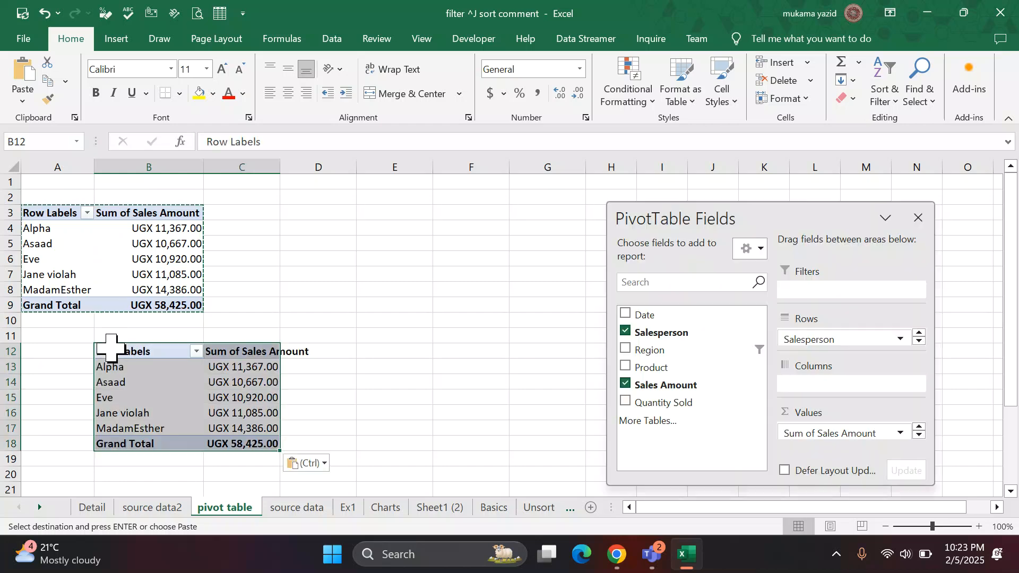
pyautogui.click(409, 366)
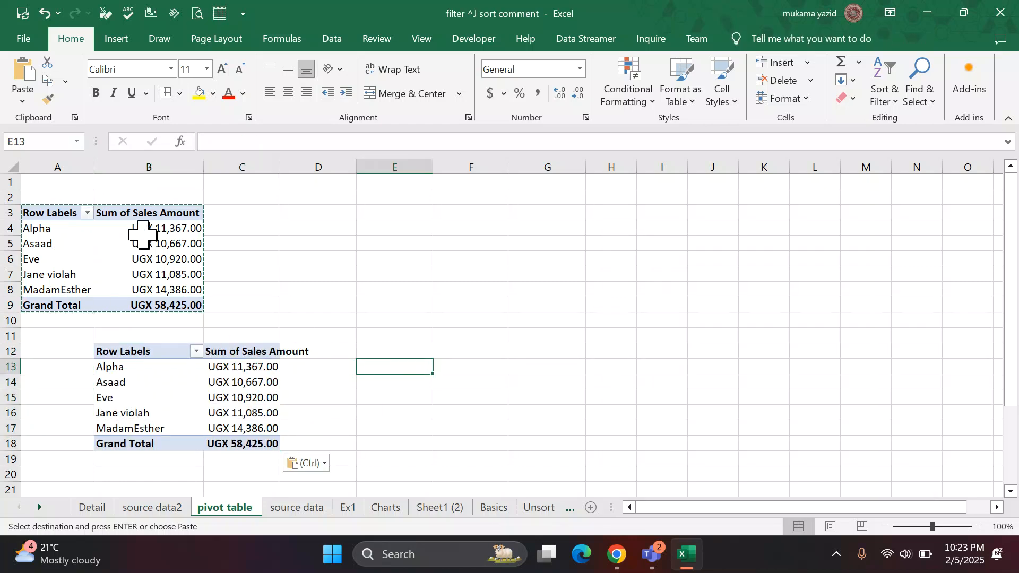
pyautogui.press('Escape')
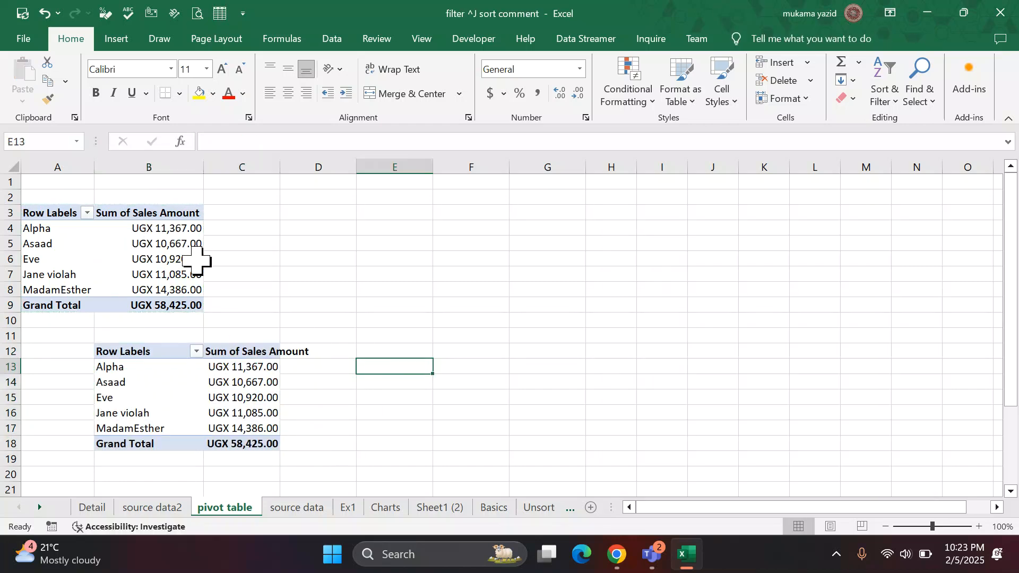
# AutoFit column C to the width of the duplicated PivotTable's value column.
pyautogui.click(187, 361)
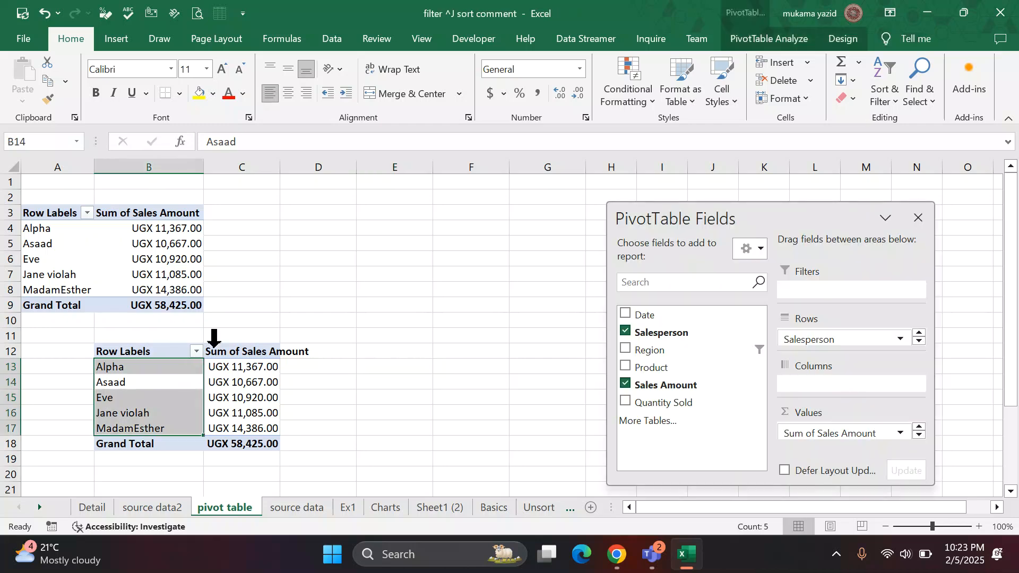
pyautogui.click(274, 181)
pyautogui.doubleClick(280, 165)
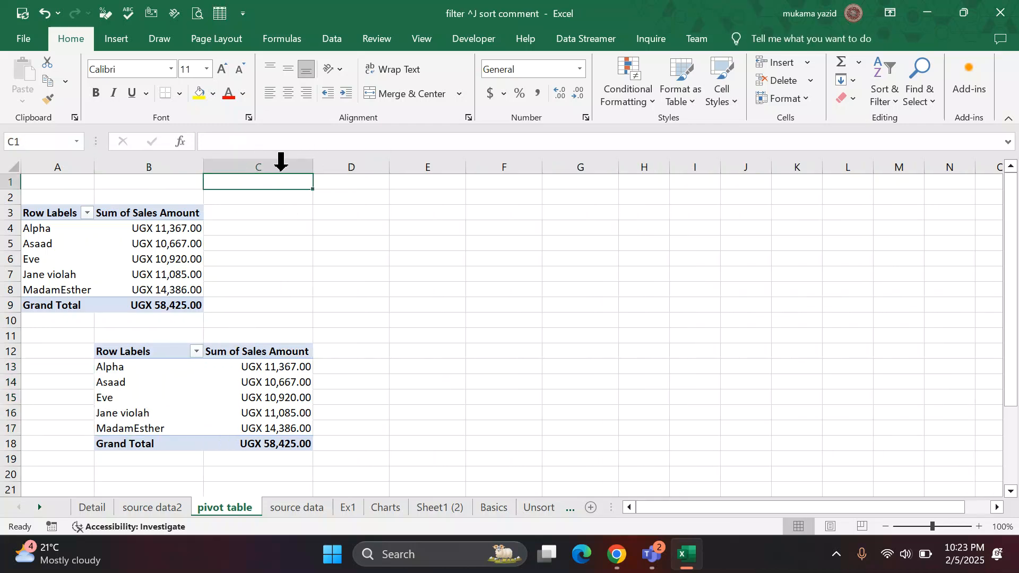
# In the duplicated PivotTable, replace Sales Amount with Quantity Sold as the value field and AutoFit column B.
pyautogui.click(236, 411)
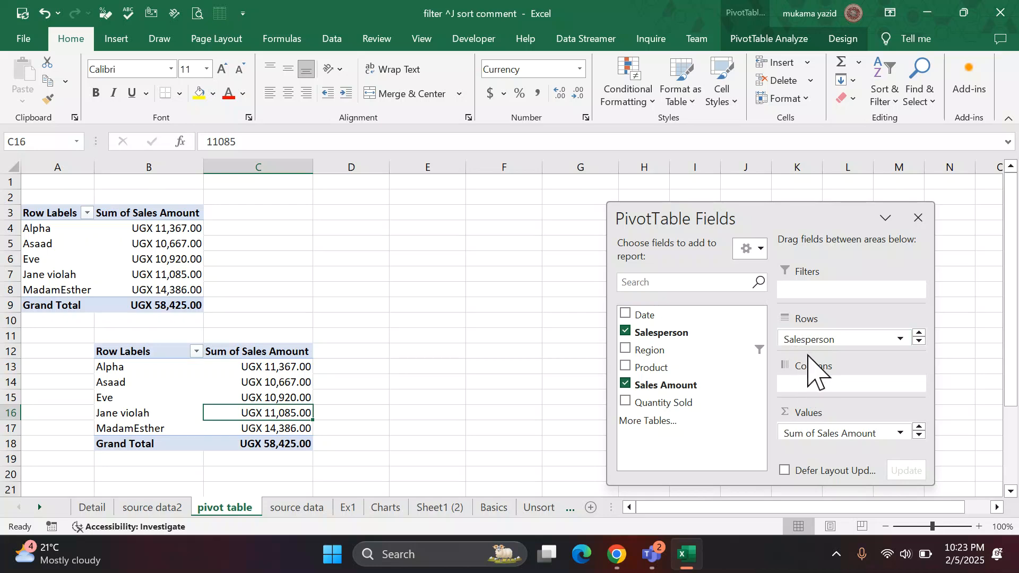
pyautogui.moveTo(821, 436); pyautogui.dragTo(518, 433)
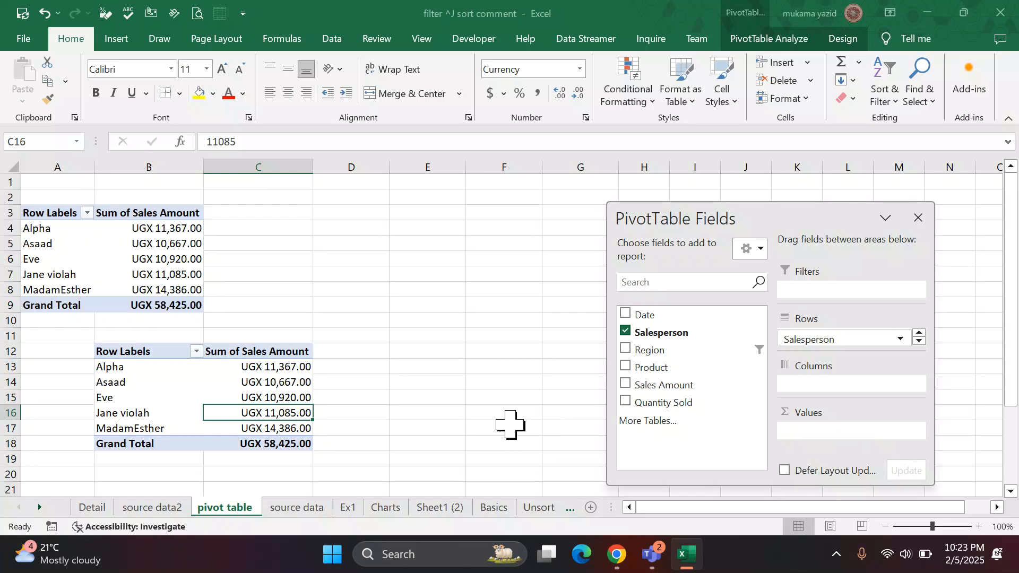
pyautogui.click(627, 402)
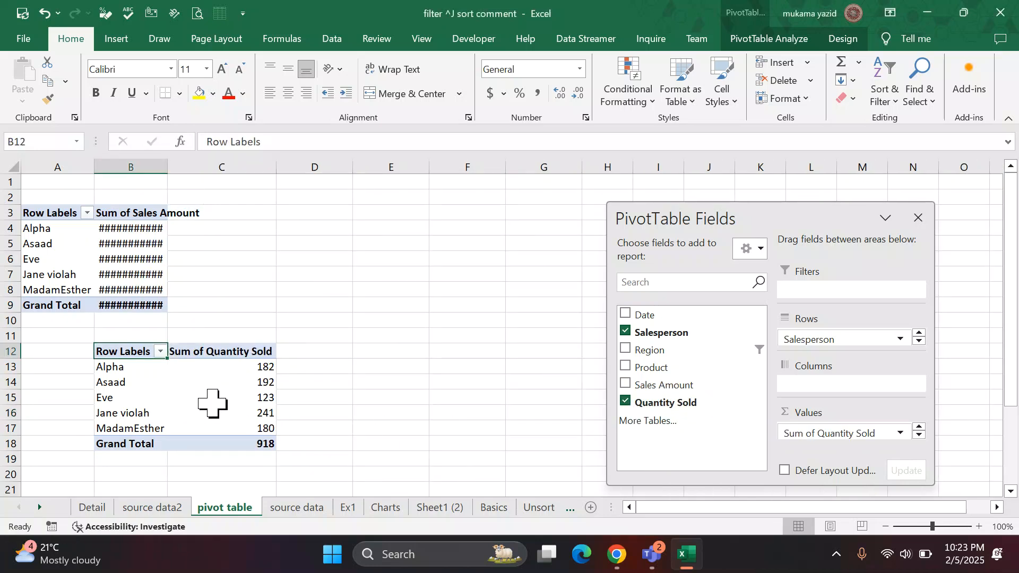
pyautogui.doubleClick(167, 166)
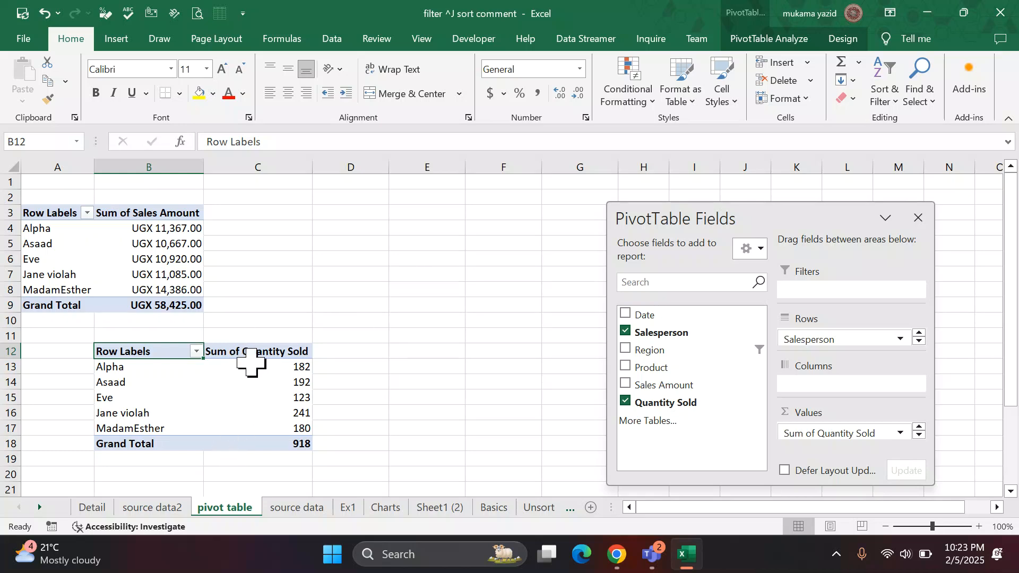
pyautogui.moveTo(256, 395)
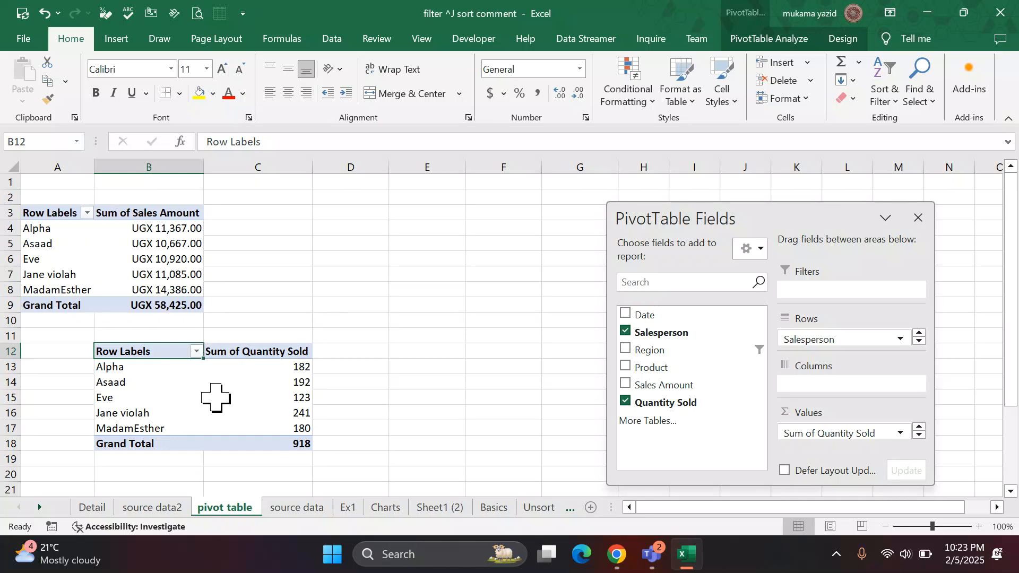
pyautogui.moveTo(216, 397)
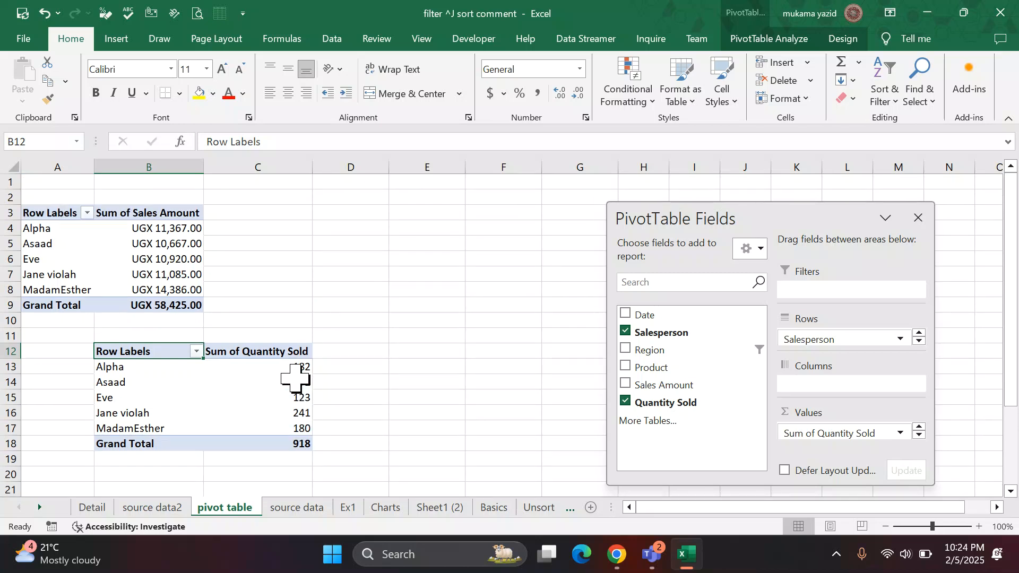
pyautogui.scroll(-3, 296, 379)
pyautogui.scroll(3, 296, 379)
pyautogui.scroll(-3, 294, 463)
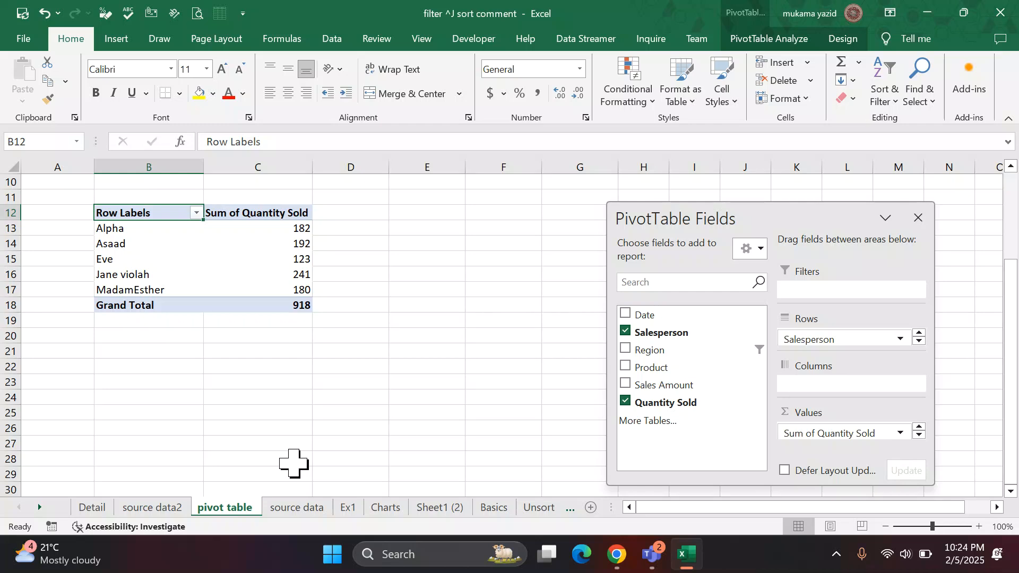
pyautogui.scroll(2, 293, 463)
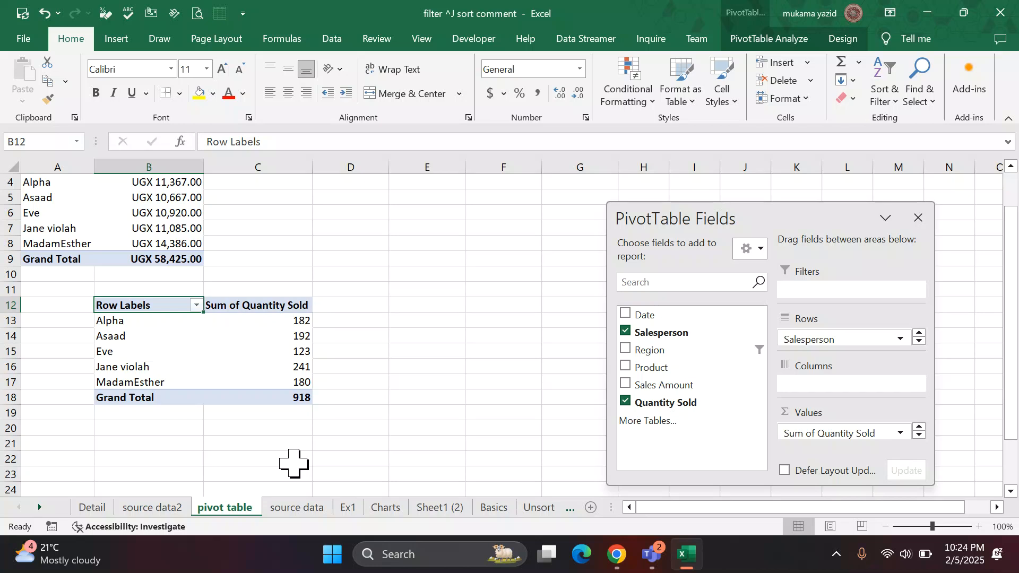
pyautogui.scroll(1, 293, 463)
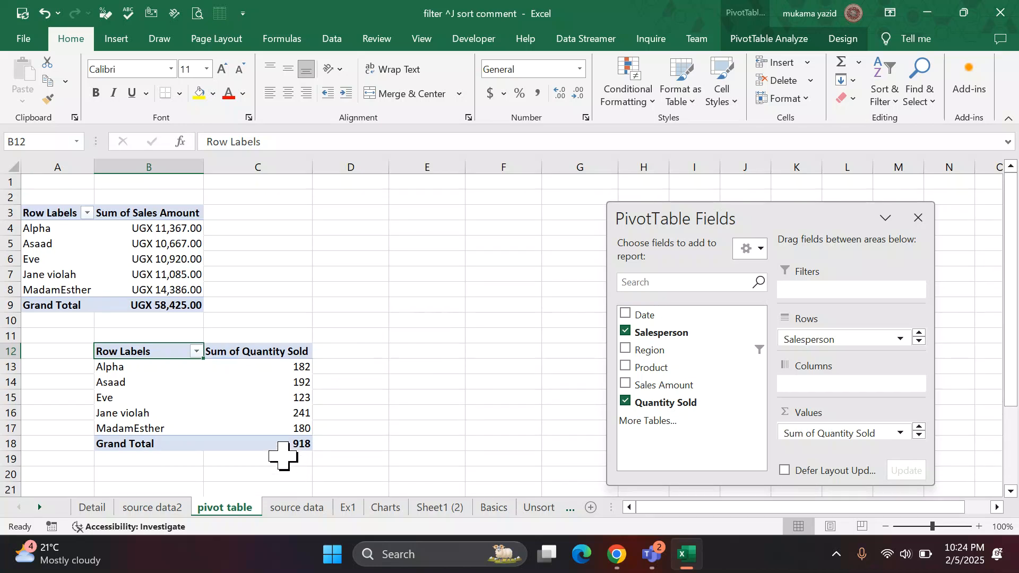
# Apply the light orange PivotTable style to the Sales Amount PivotTable and turn on banded rows.
pyautogui.click(151, 226)
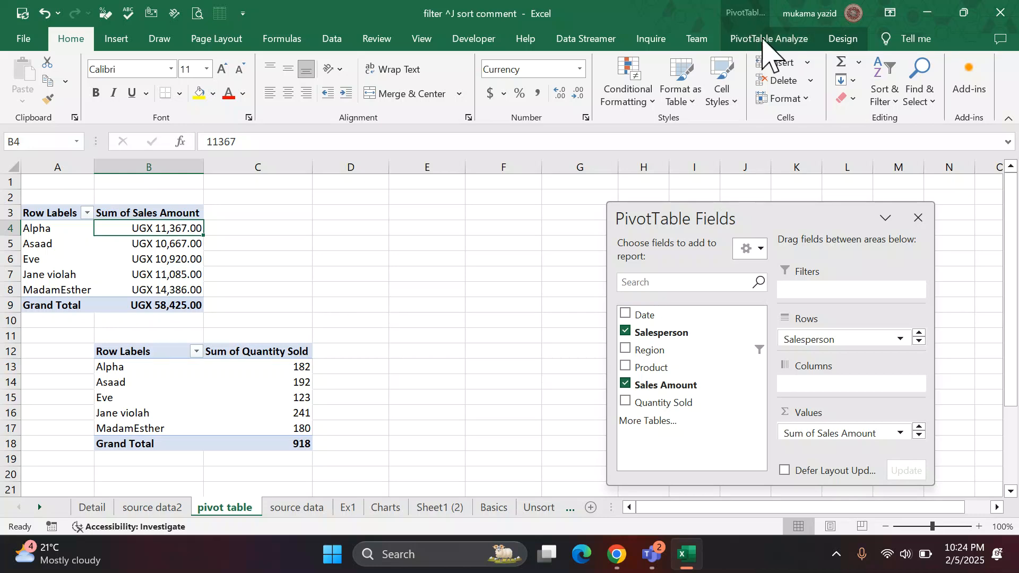
pyautogui.click(410, 244)
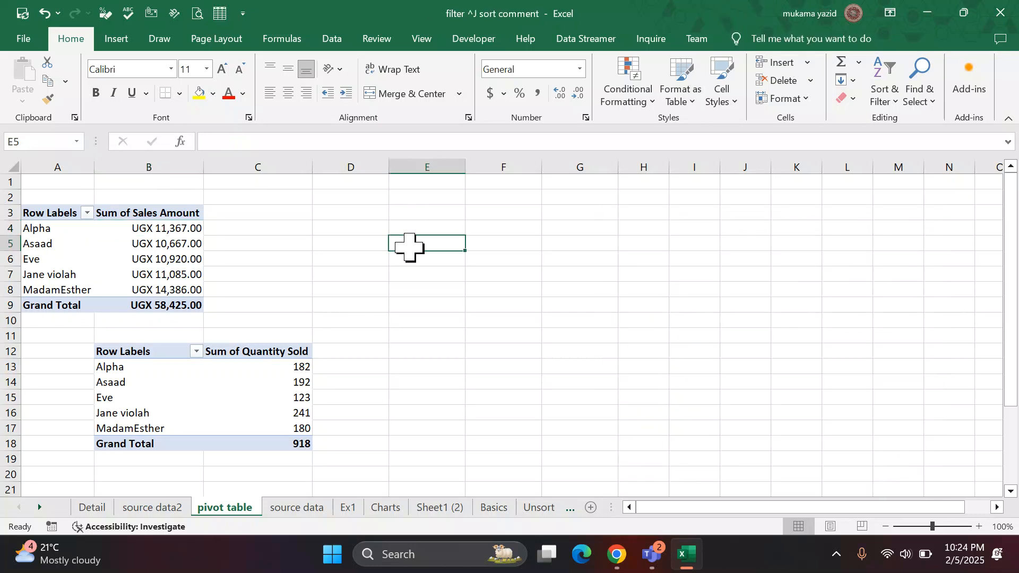
pyautogui.click(173, 259)
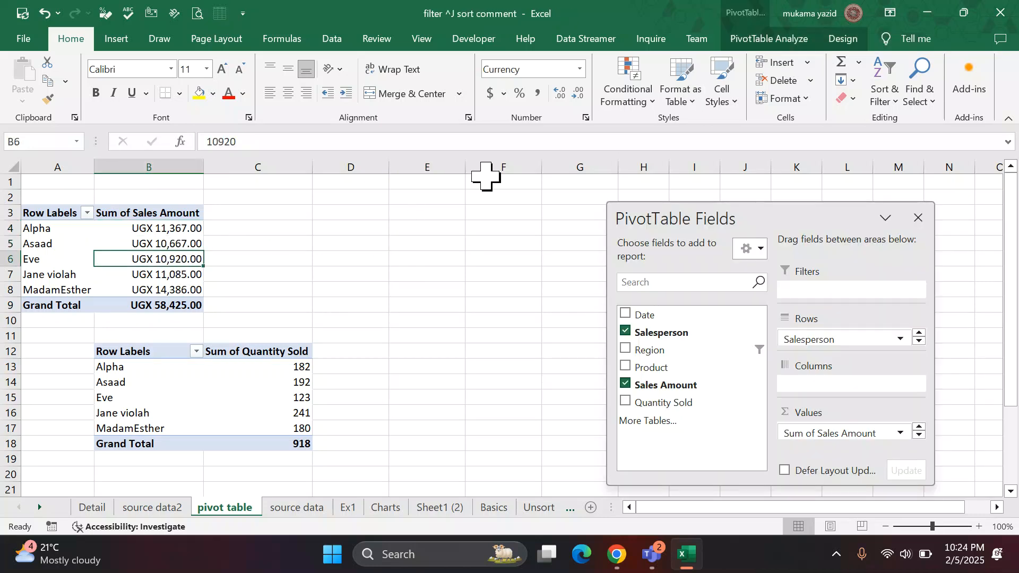
pyautogui.click(852, 45)
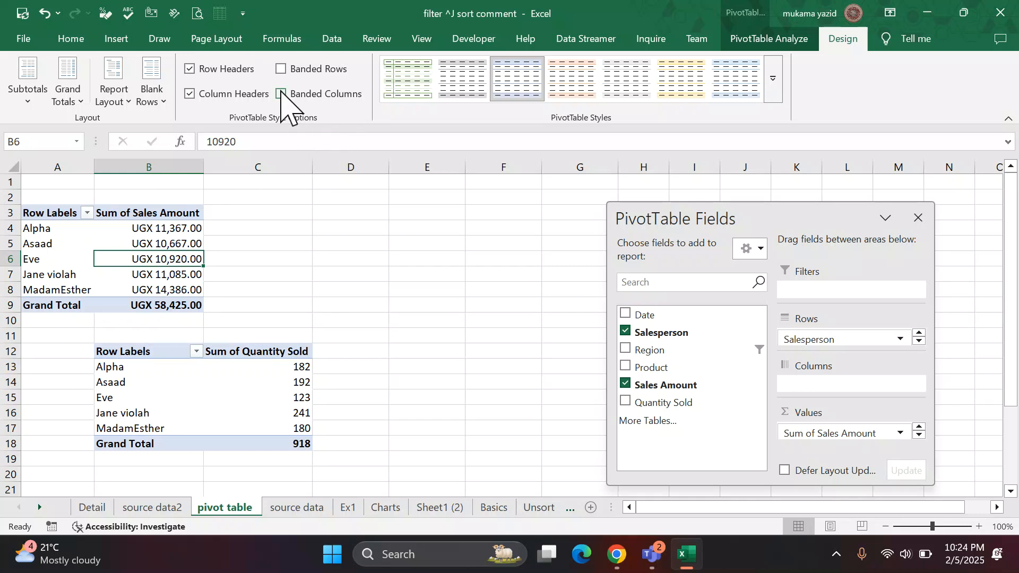
pyautogui.click(558, 83)
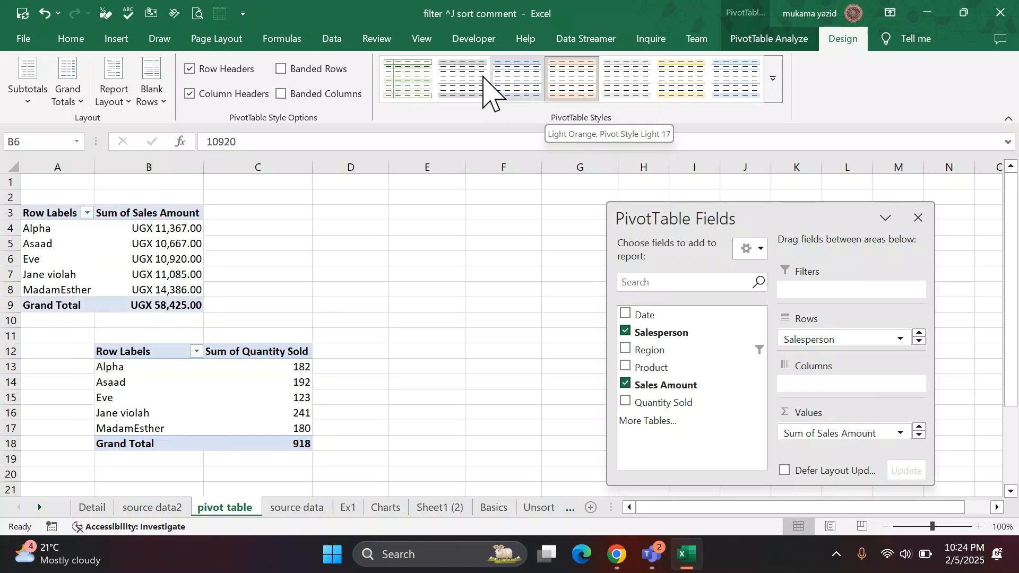
pyautogui.click(282, 69)
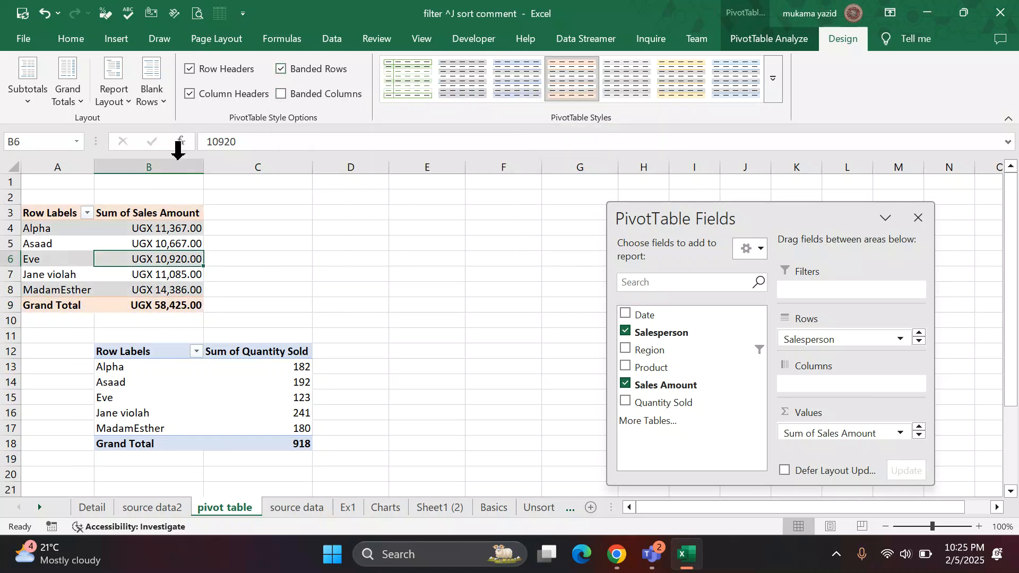
# Try banded columns on the Sales Amount PivotTable and turn them off again.
pyautogui.click(269, 276)
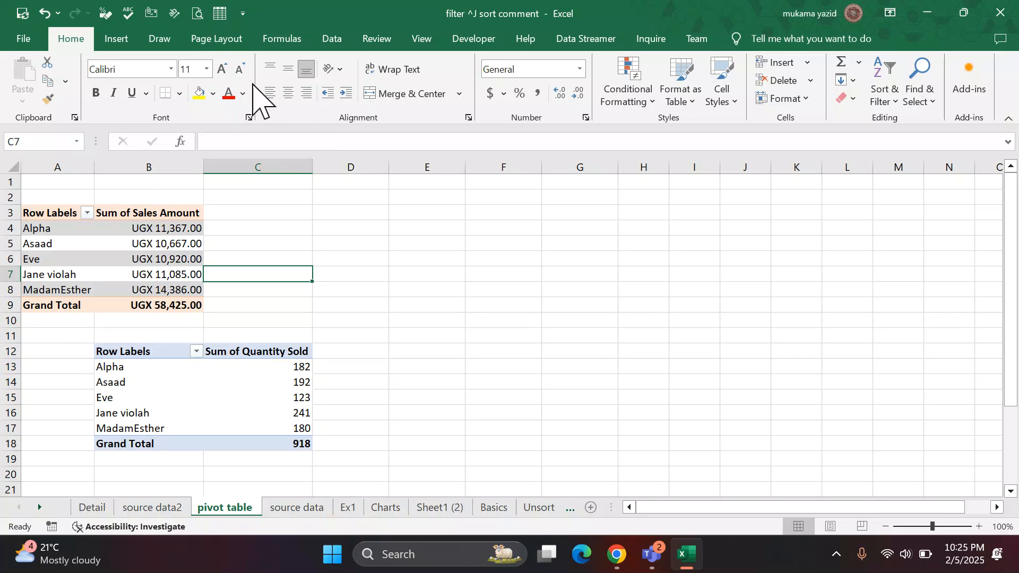
pyautogui.click(58, 274)
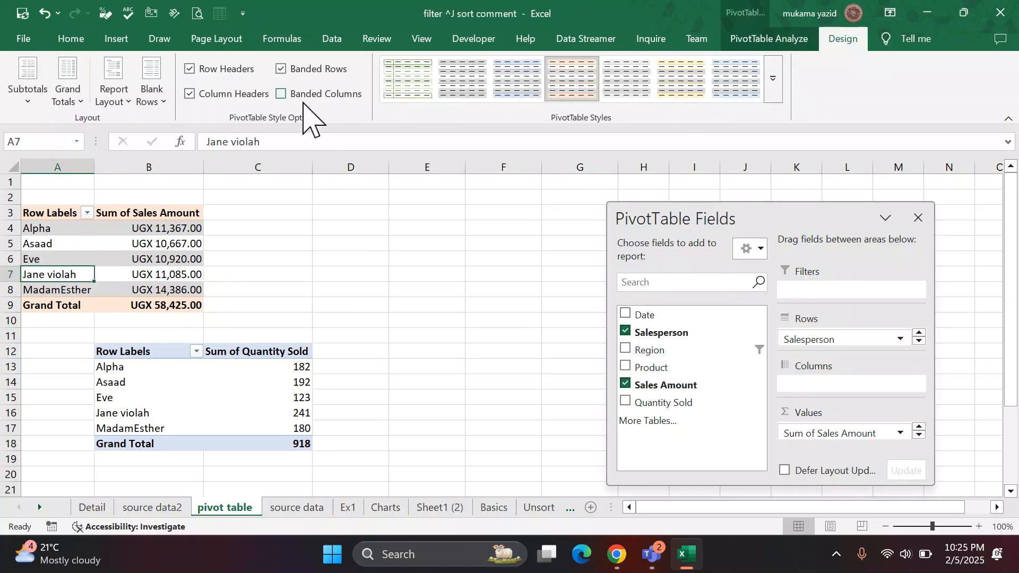
pyautogui.click(281, 94)
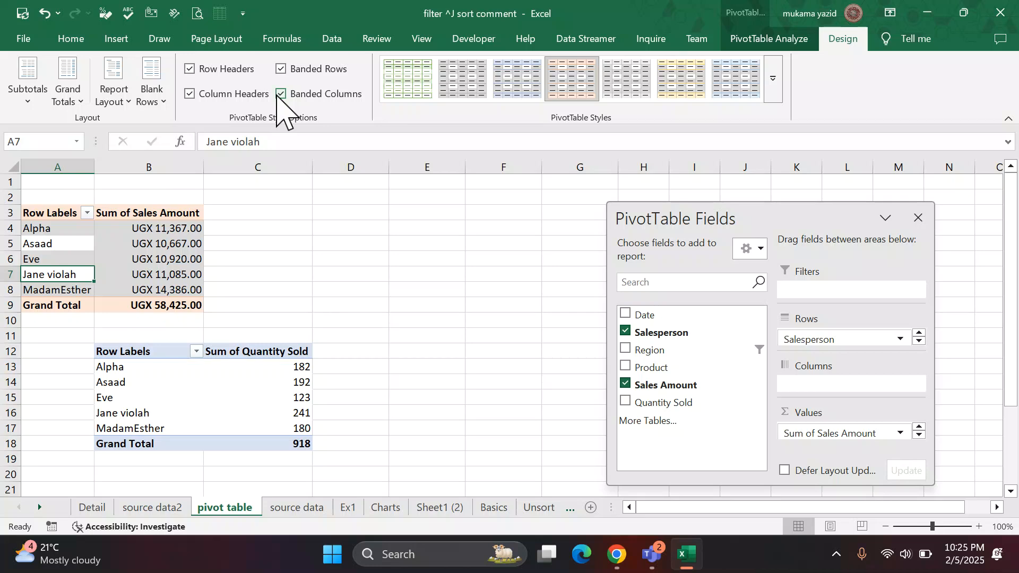
pyautogui.click(281, 94)
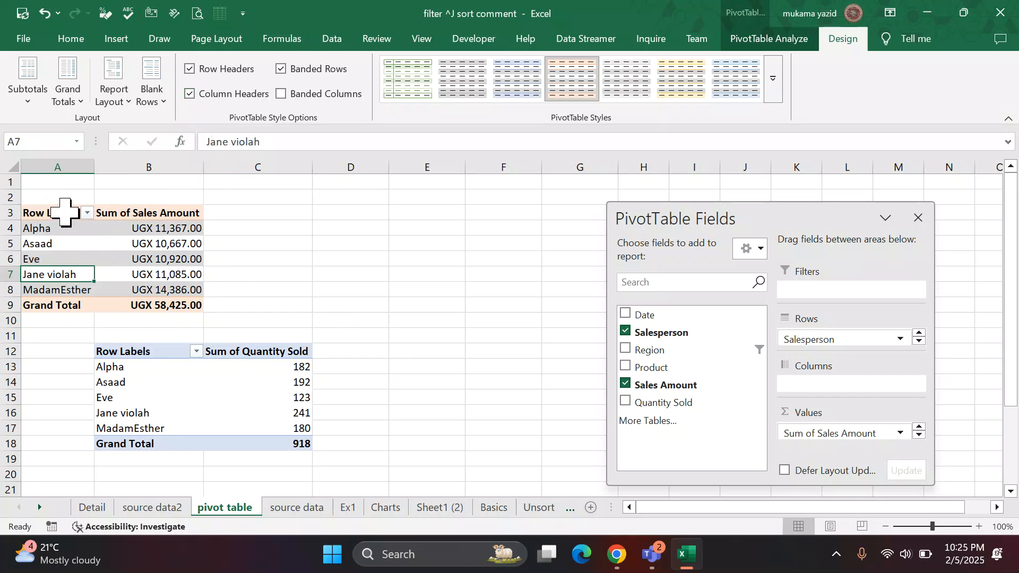
# Try turning off column headers and row headers on the Sales Amount PivotTable, restoring each one.
pyautogui.click(190, 94)
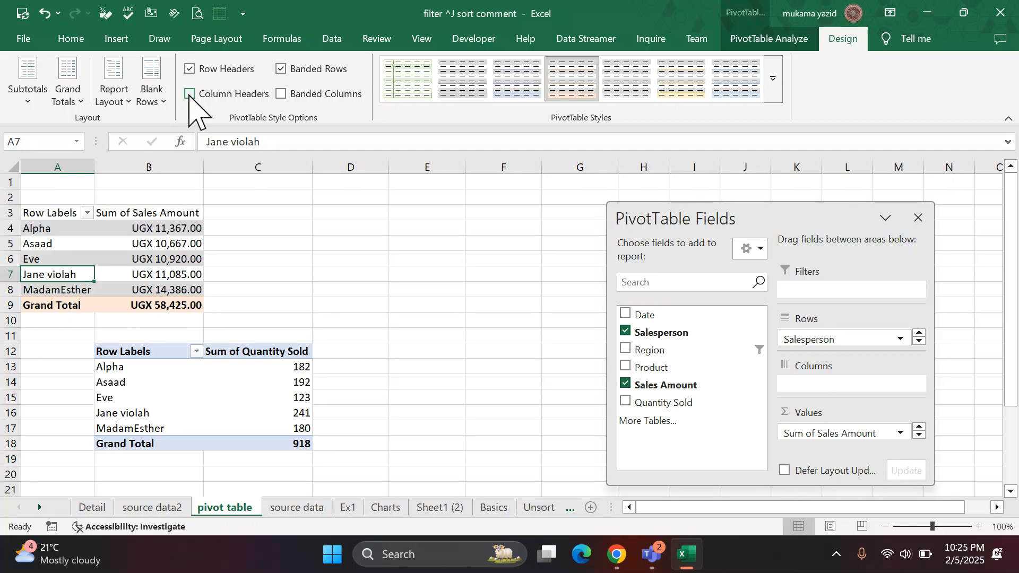
pyautogui.click(190, 94)
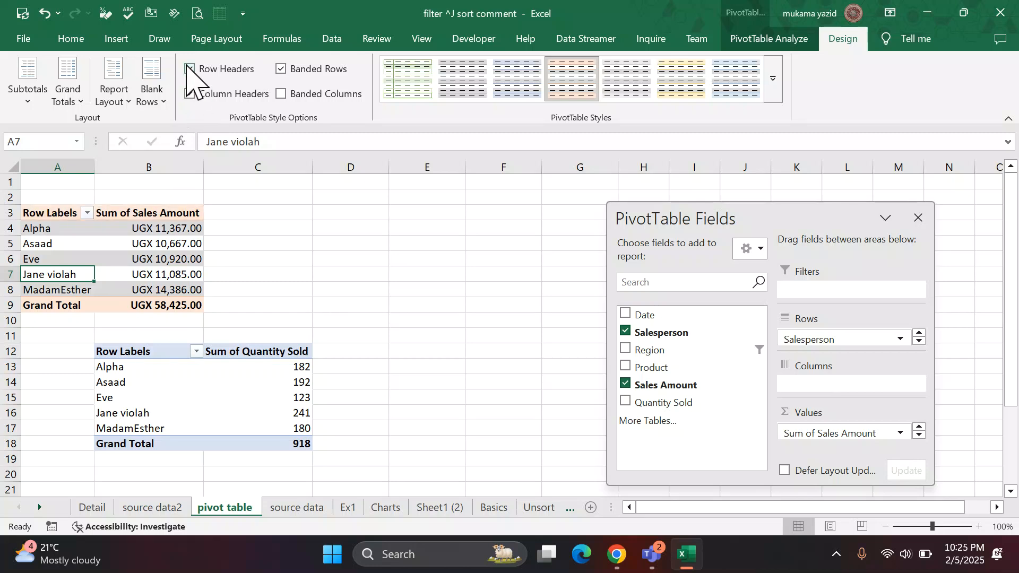
pyautogui.click(190, 69)
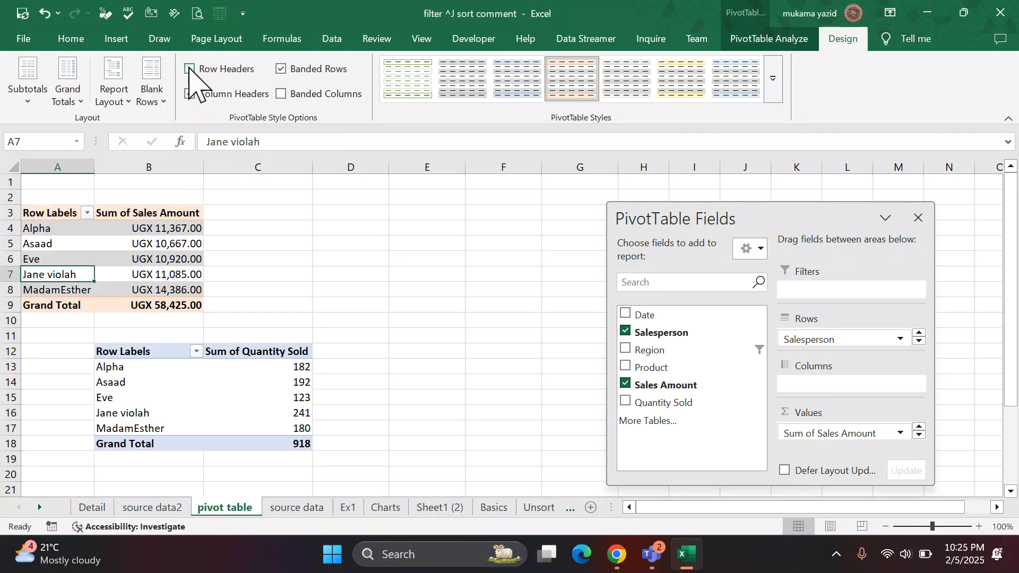
pyautogui.click(190, 69)
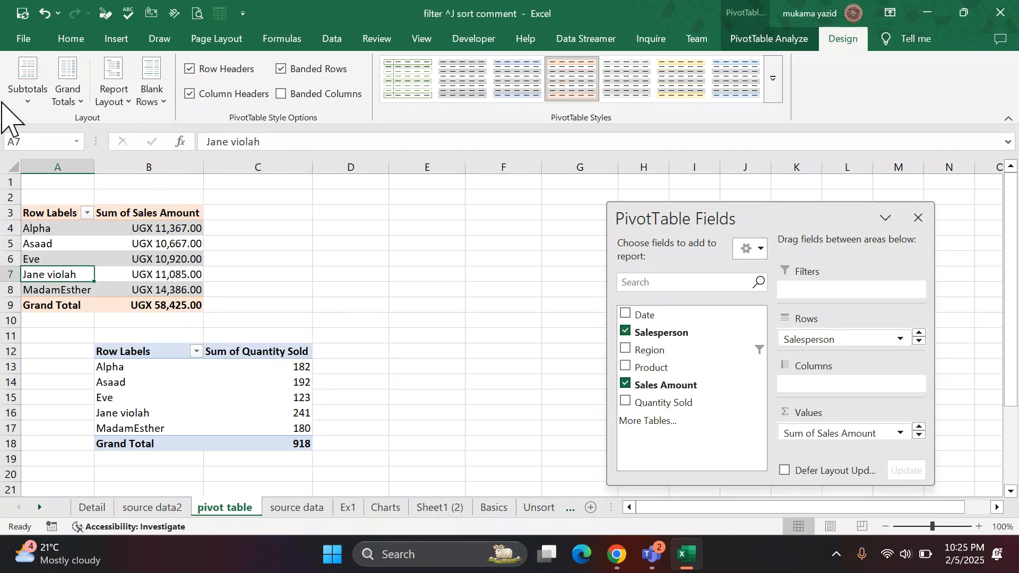
pyautogui.click(33, 103)
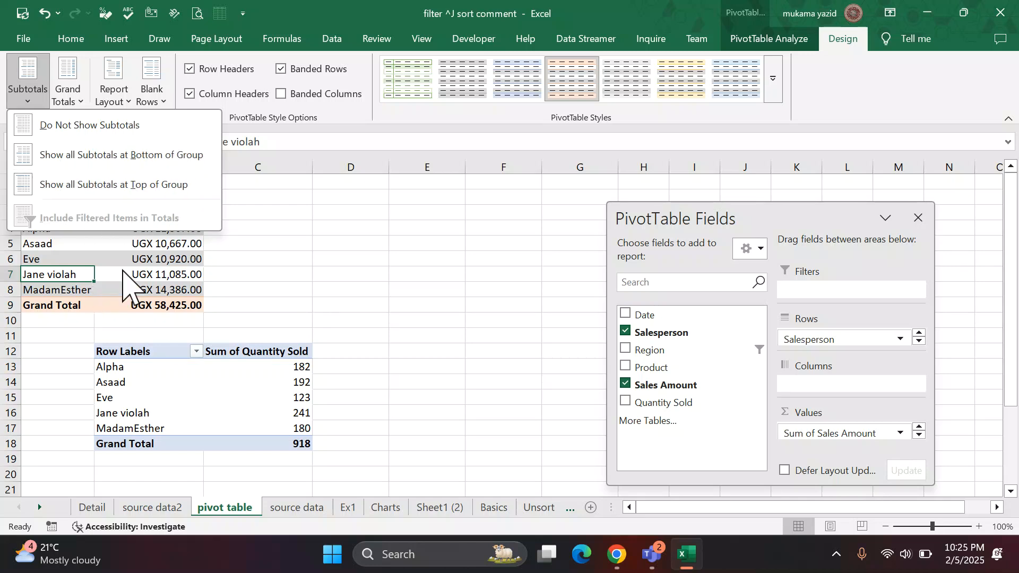
pyautogui.click(229, 293)
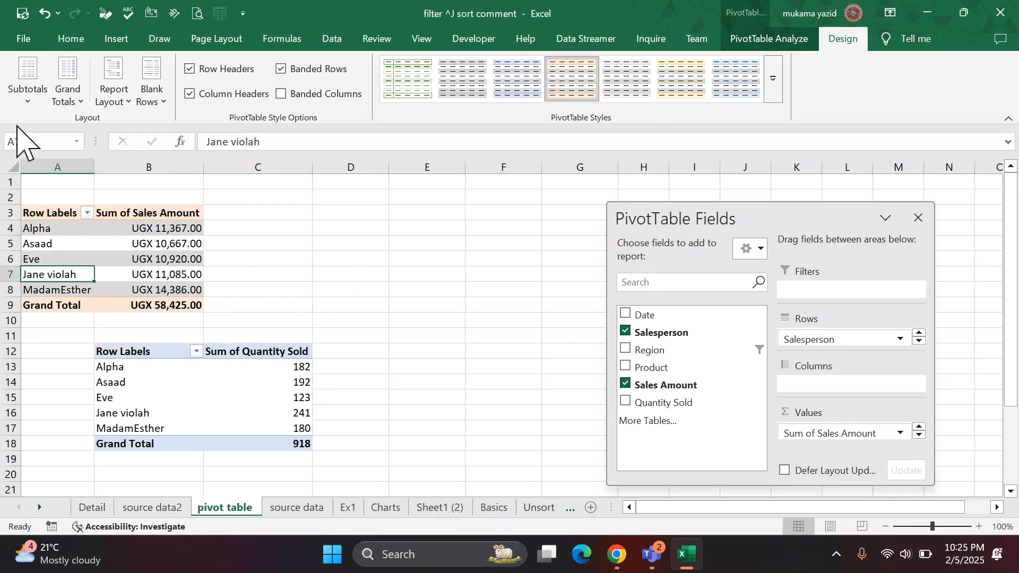
pyautogui.click(26, 103)
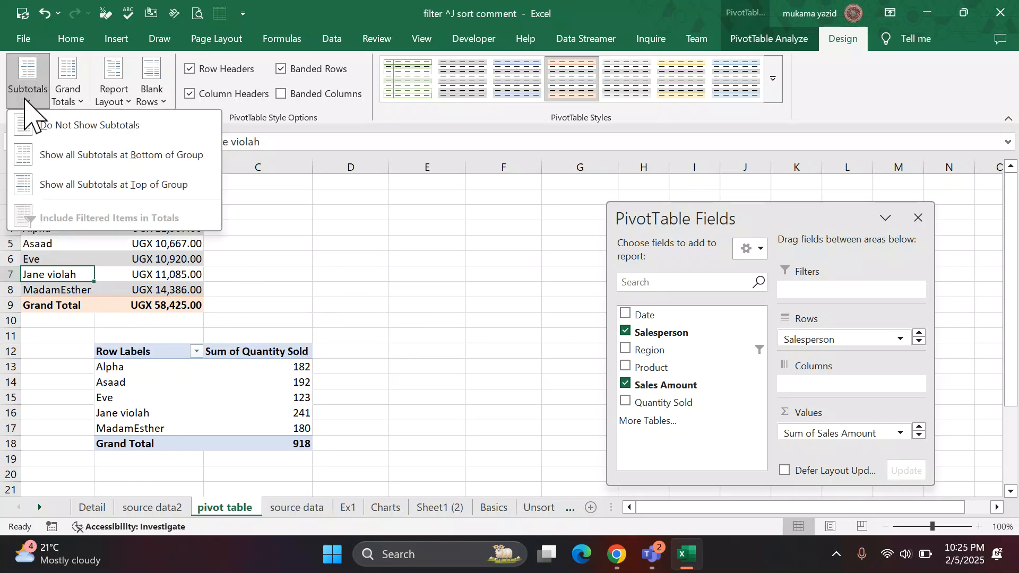
pyautogui.click(321, 268)
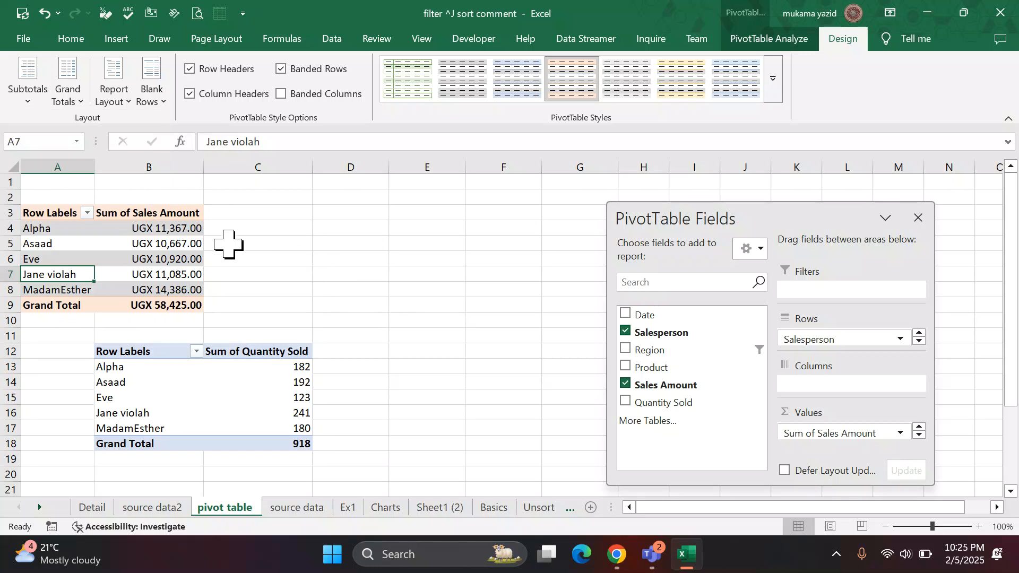
# Turn grand totals off for rows and columns in the Sales Amount PivotTable and turn them back on.
pyautogui.click(80, 104)
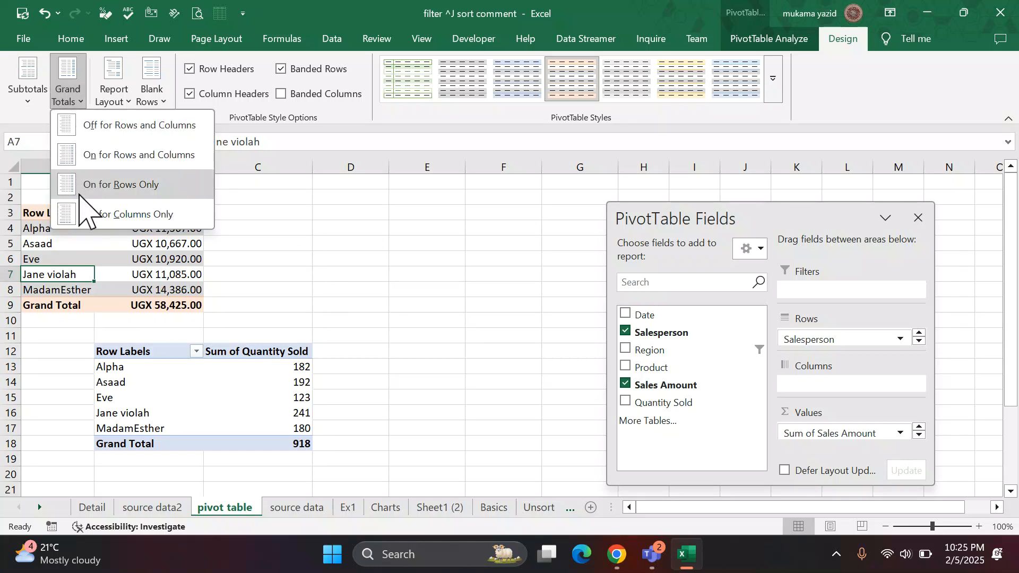
pyautogui.click(106, 127)
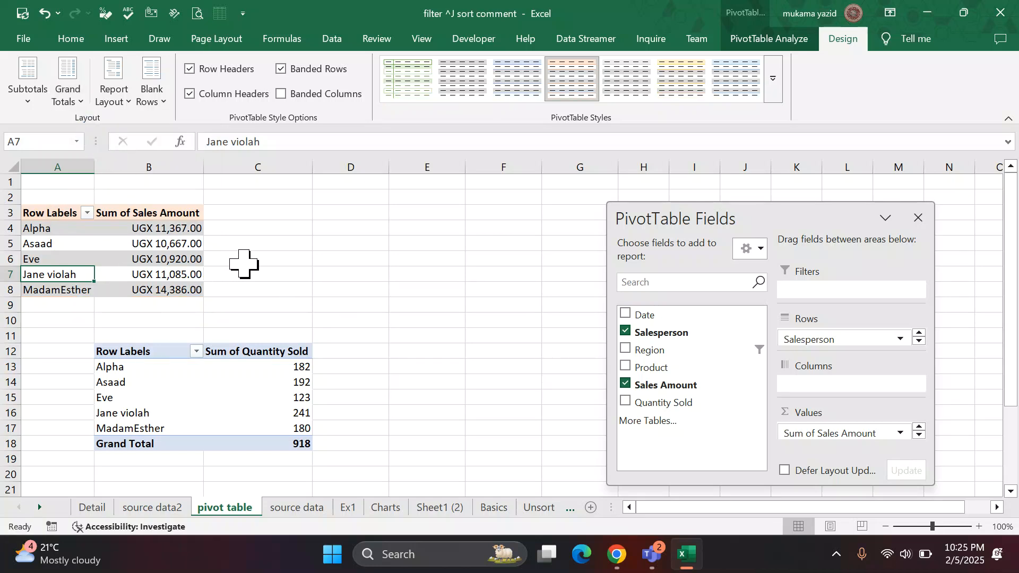
pyautogui.click(77, 101)
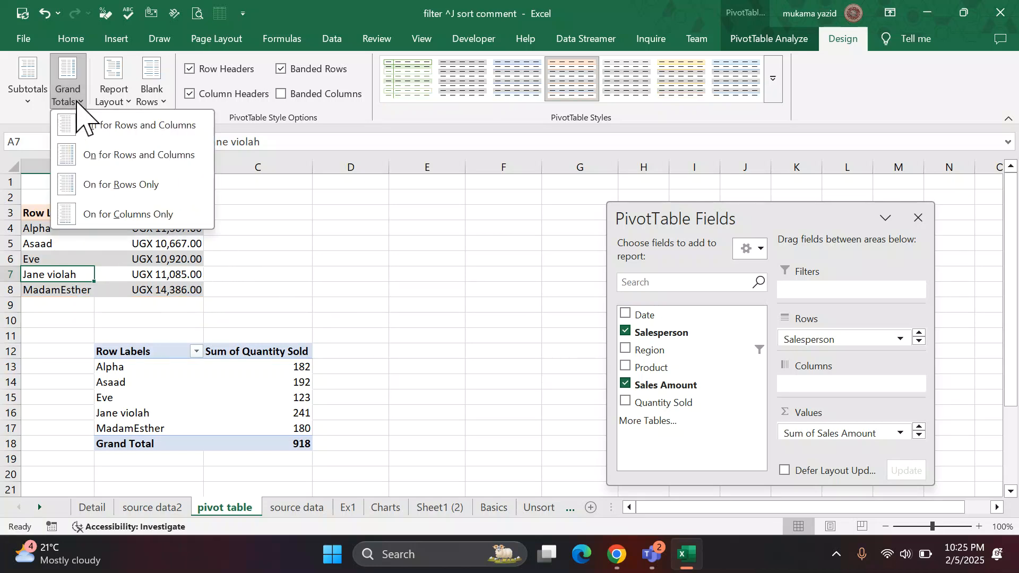
pyautogui.click(106, 160)
pyautogui.click(278, 255)
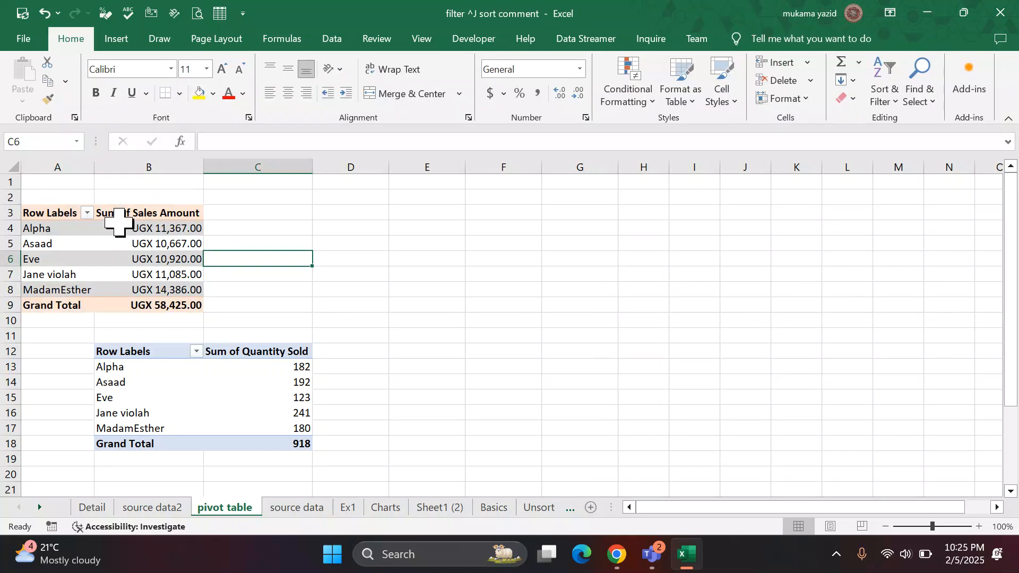
# Show the Sales Amount PivotTable in tabular form.
pyautogui.click(106, 228)
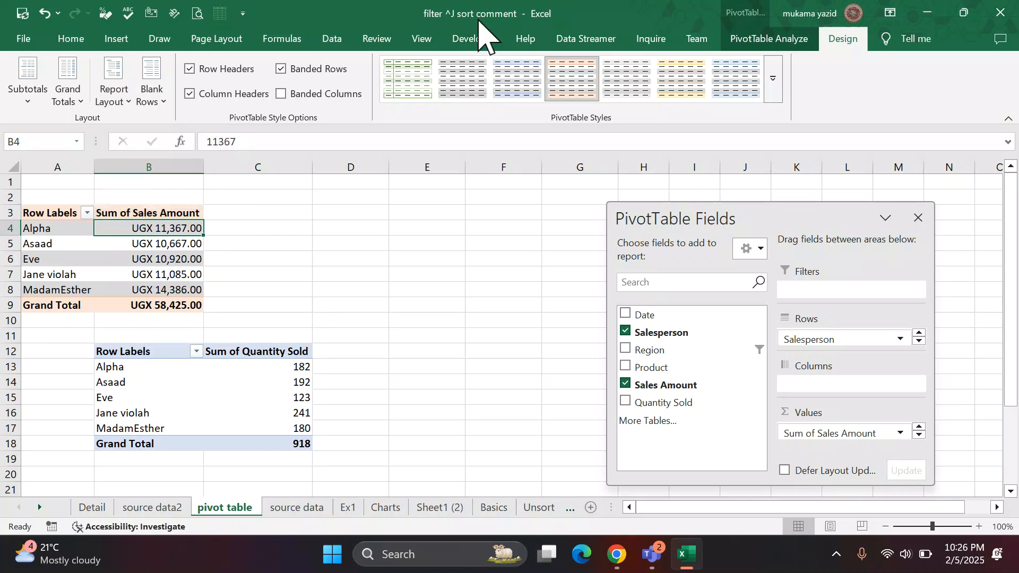
pyautogui.click(128, 101)
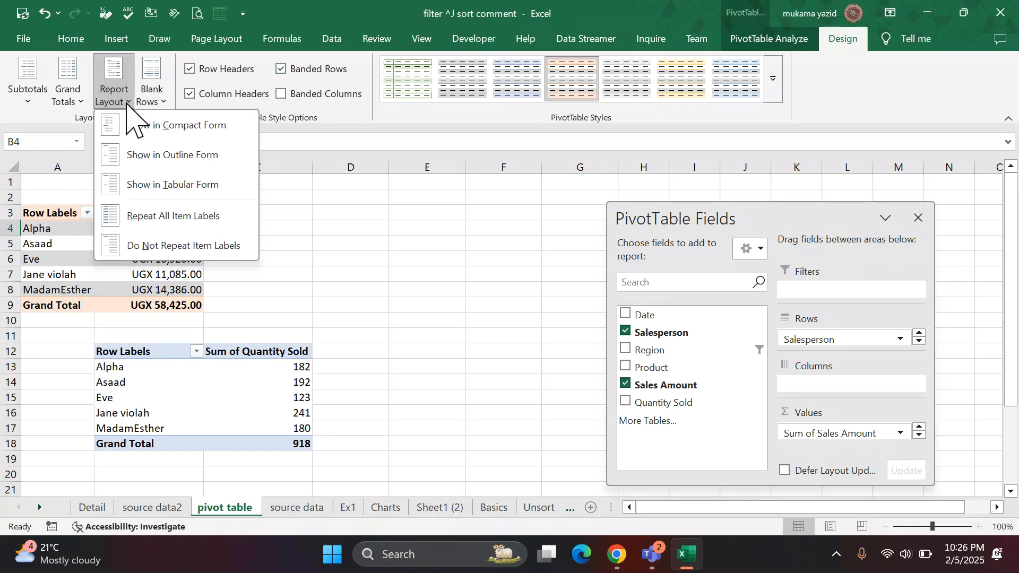
pyautogui.click(133, 183)
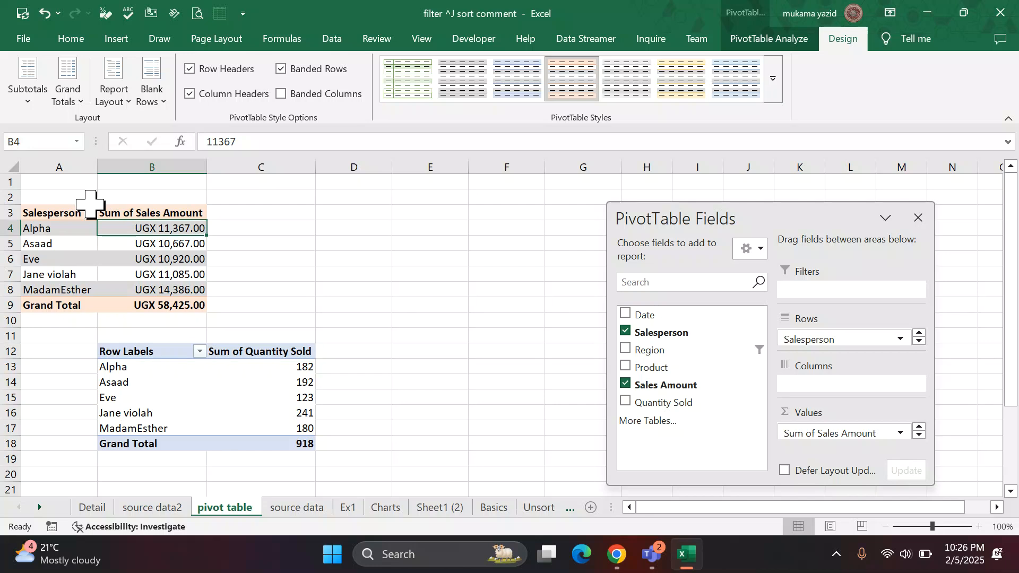
pyautogui.click(131, 102)
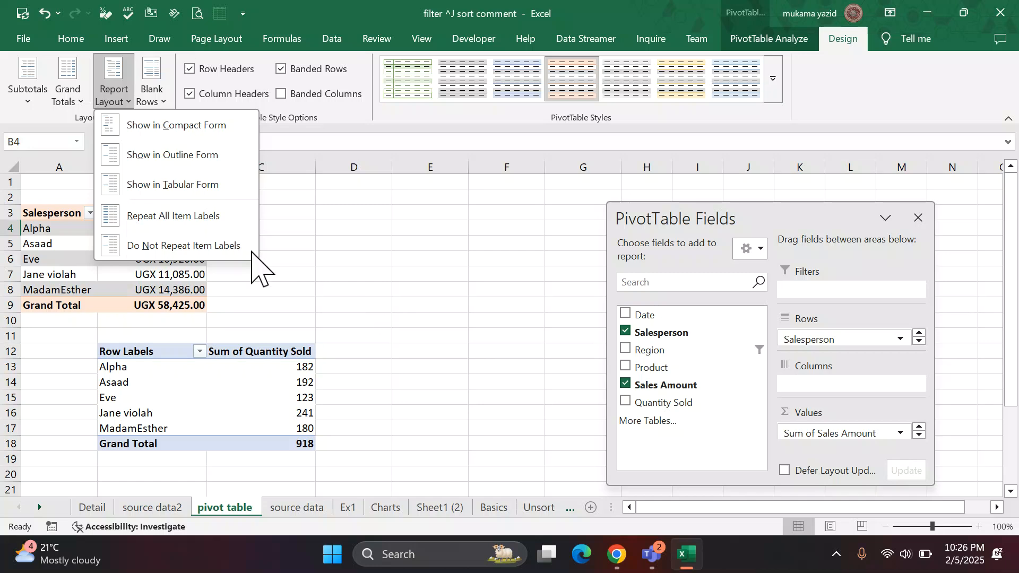
pyautogui.click(127, 101)
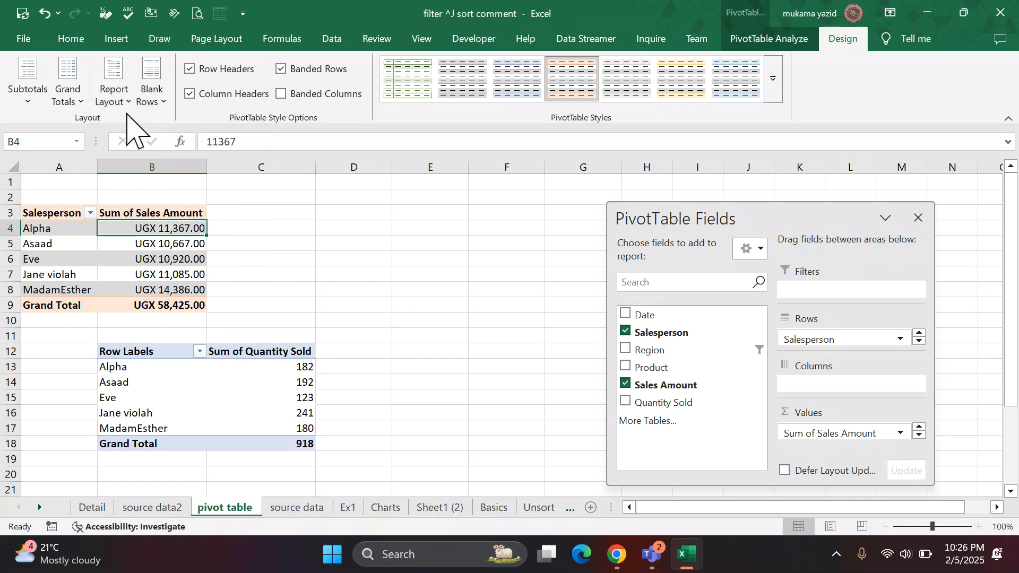
pyautogui.click(127, 101)
pyautogui.click(456, 18)
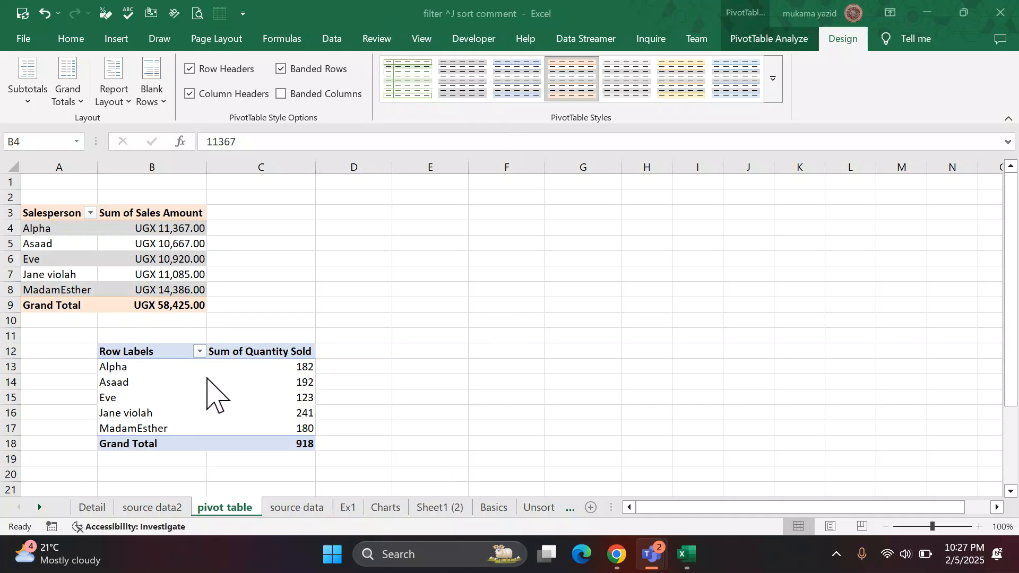
pyautogui.click(165, 269)
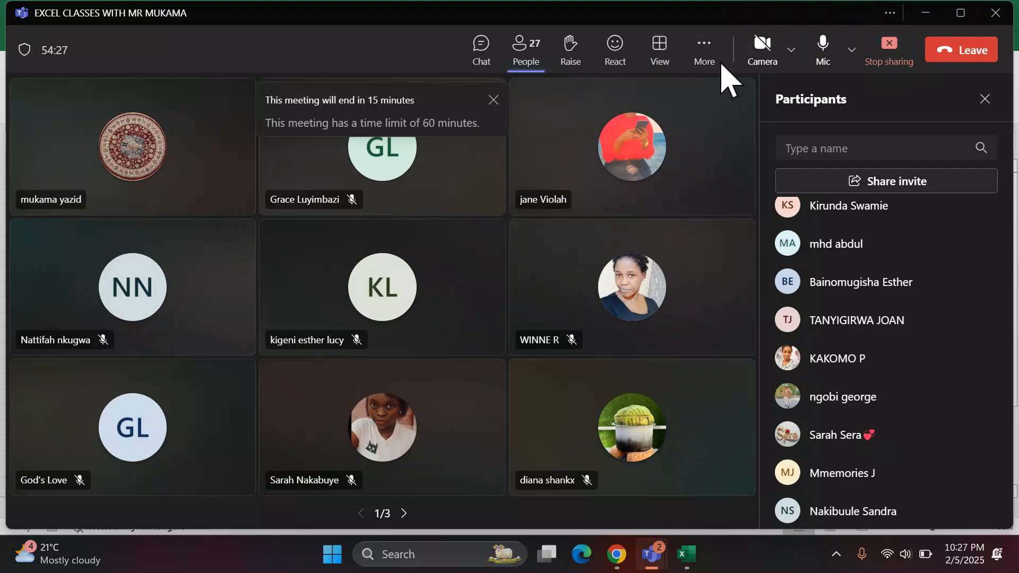
pyautogui.click(926, 13)
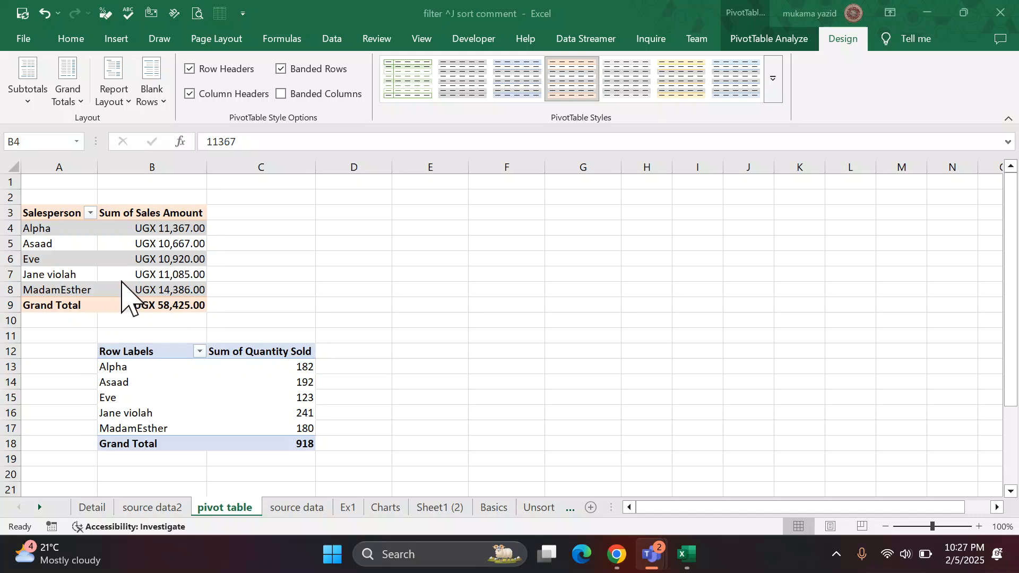
# Insert a clustered column PivotChart from the Sales Amount PivotTable and place it directly beside that table.
pyautogui.click(141, 275)
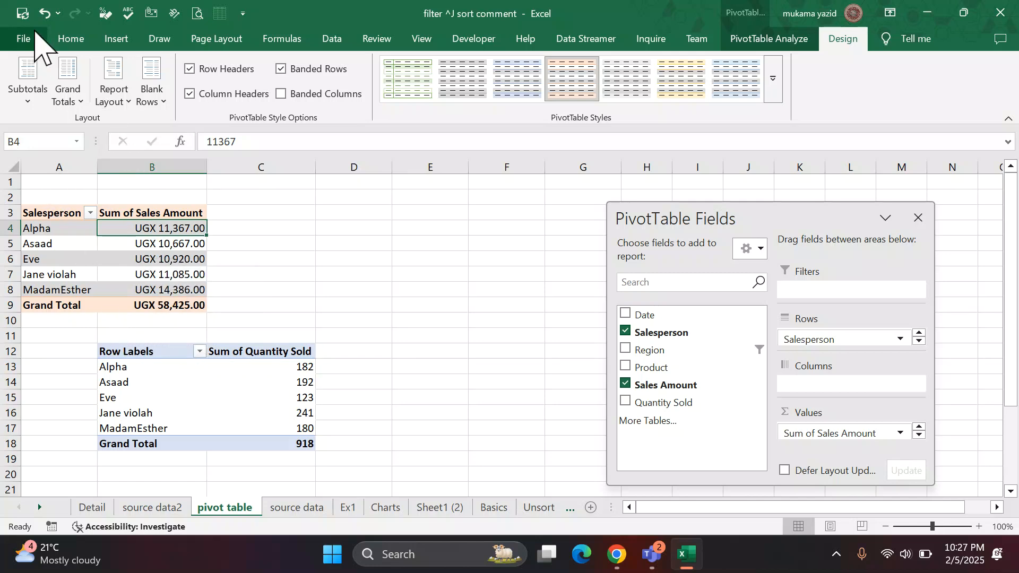
pyautogui.click(123, 42)
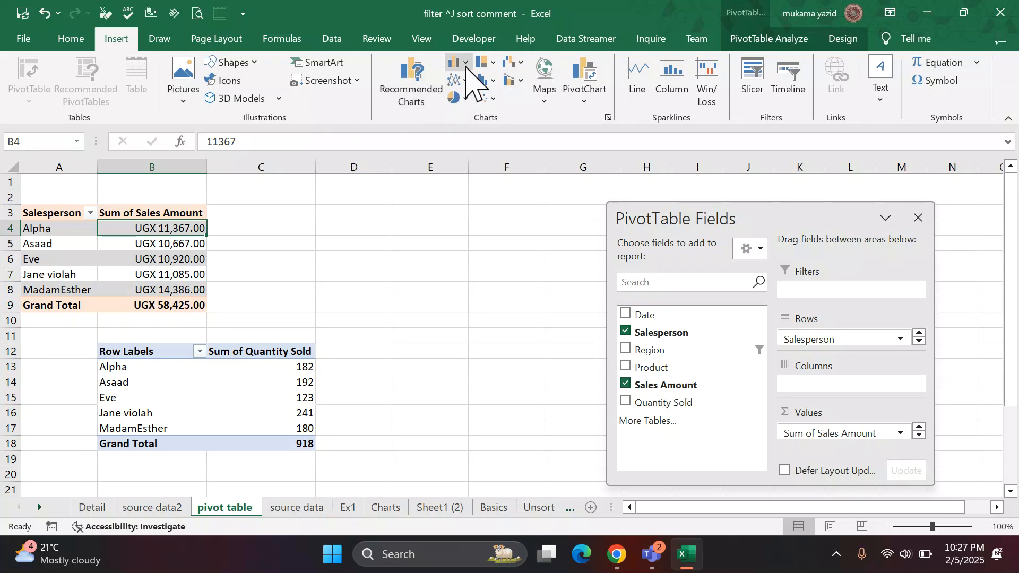
pyautogui.click(466, 64)
pyautogui.click(470, 117)
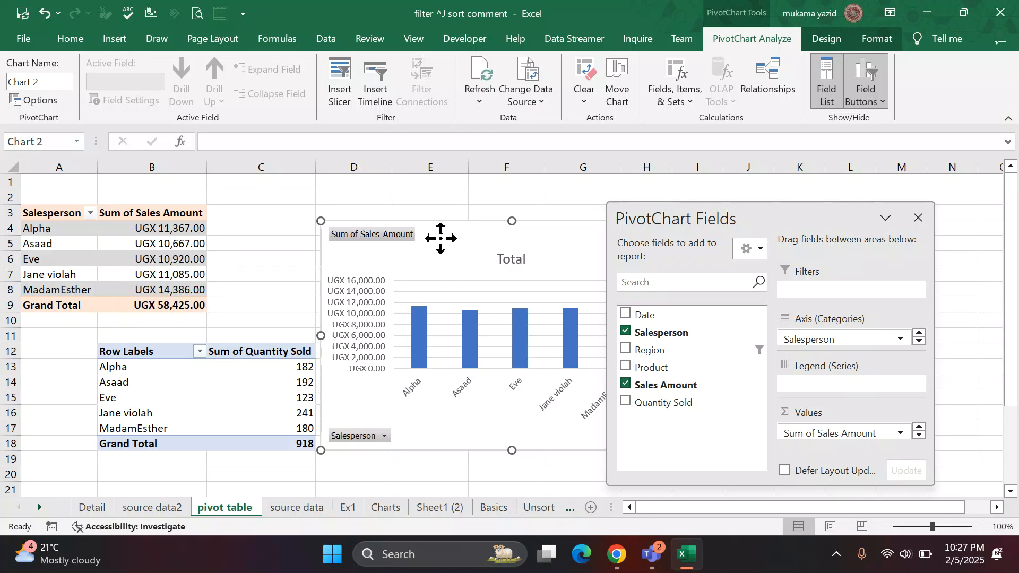
pyautogui.moveTo(439, 237); pyautogui.dragTo(341, 220)
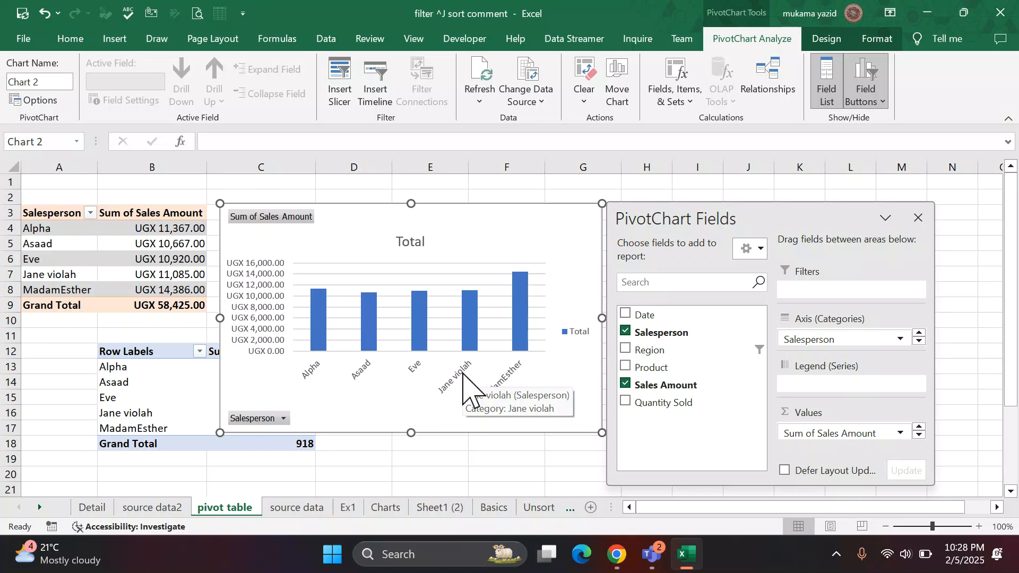
# Try to add the Region field and the Product field to the Sales Amount PivotTable.
pyautogui.click(630, 352)
pyautogui.click(532, 320)
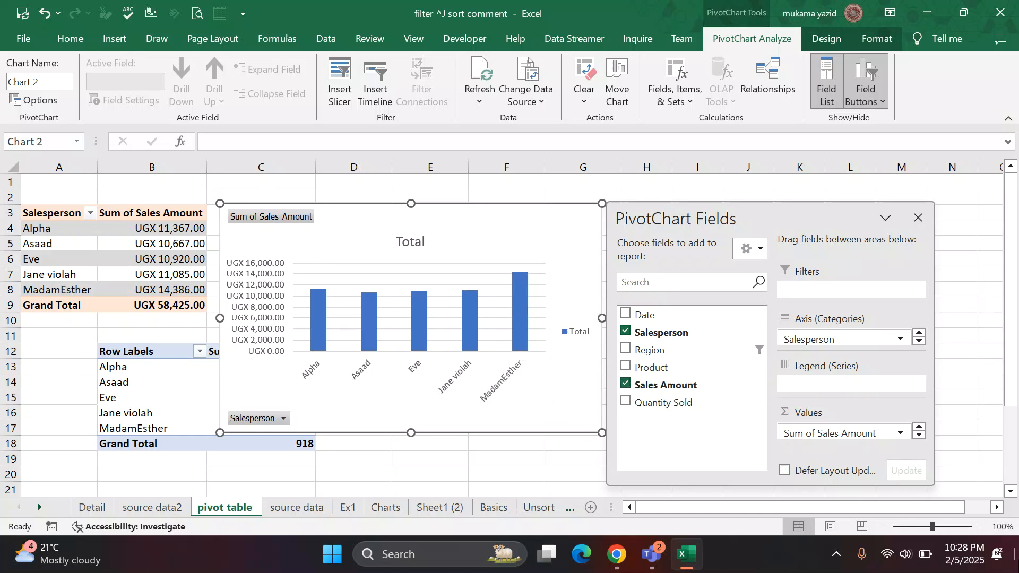
pyautogui.click(79, 289)
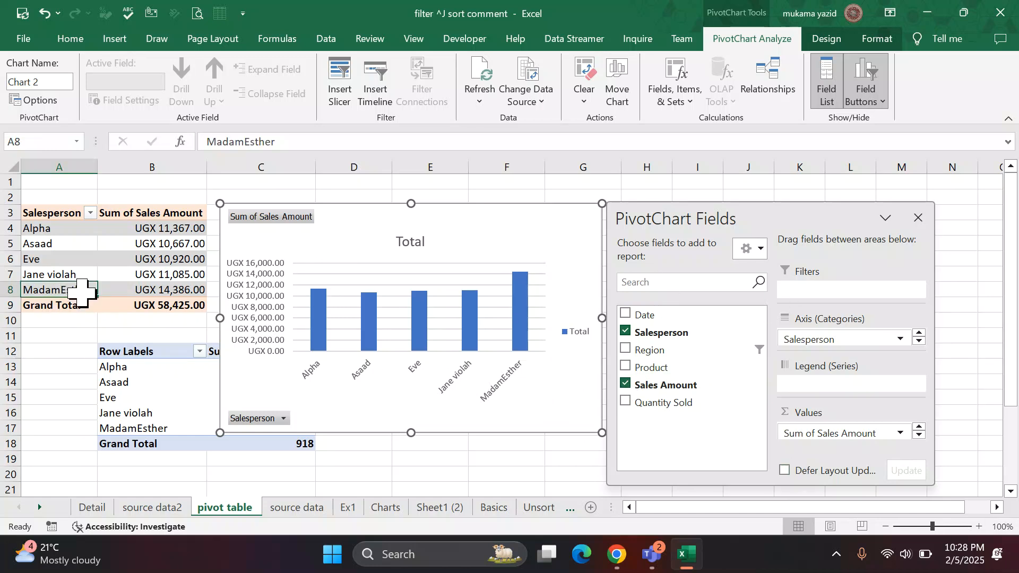
pyautogui.click(625, 368)
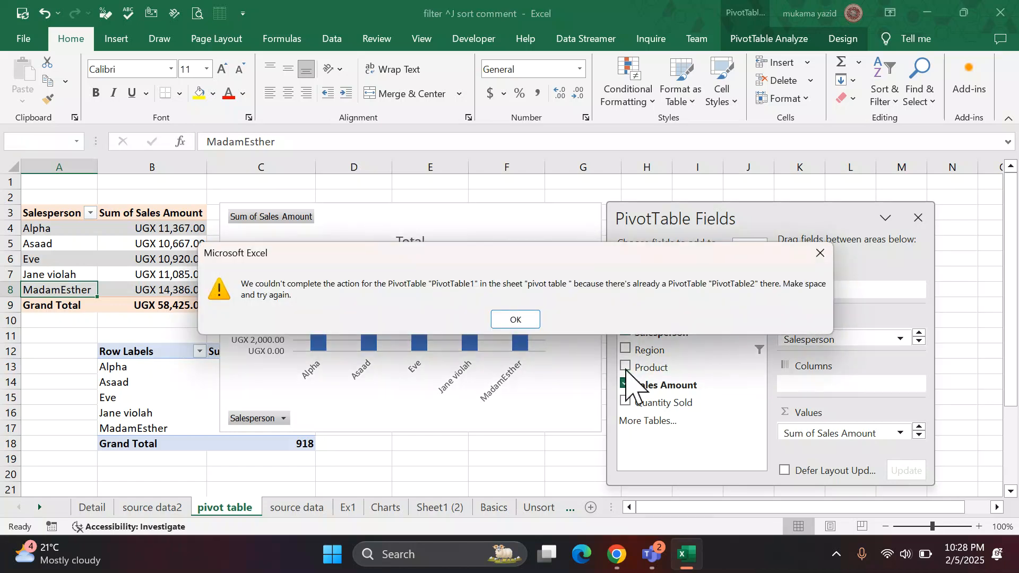
pyautogui.click(820, 254)
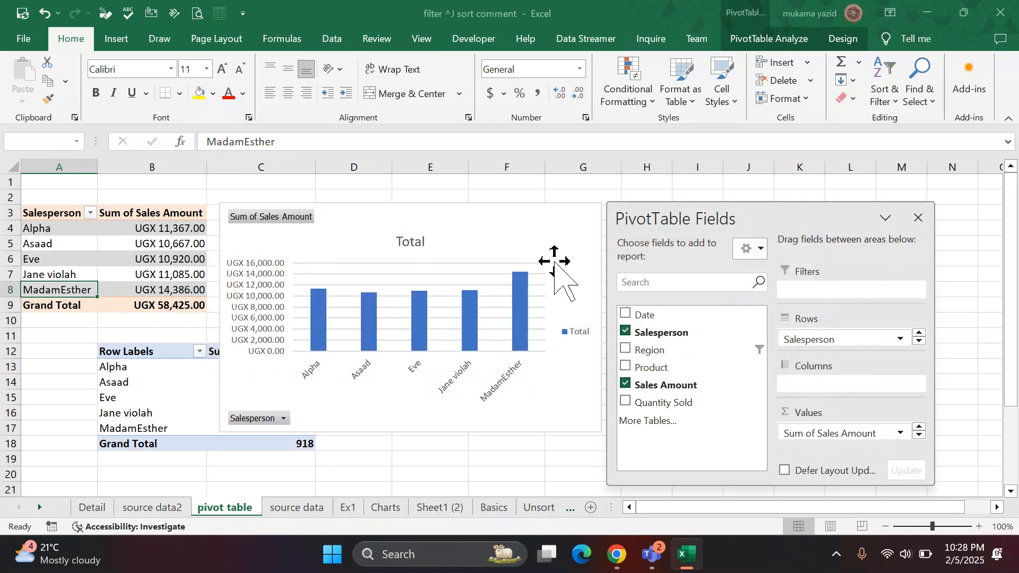
# Delete the column PivotChart beside the Sales Amount PivotTable.
pyautogui.click(540, 228)
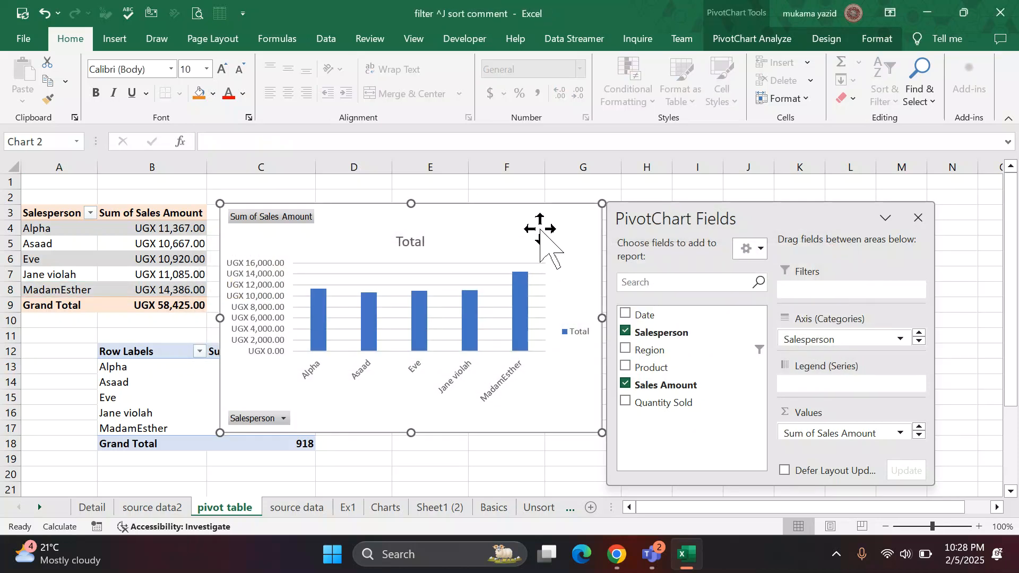
pyautogui.press('Delete')
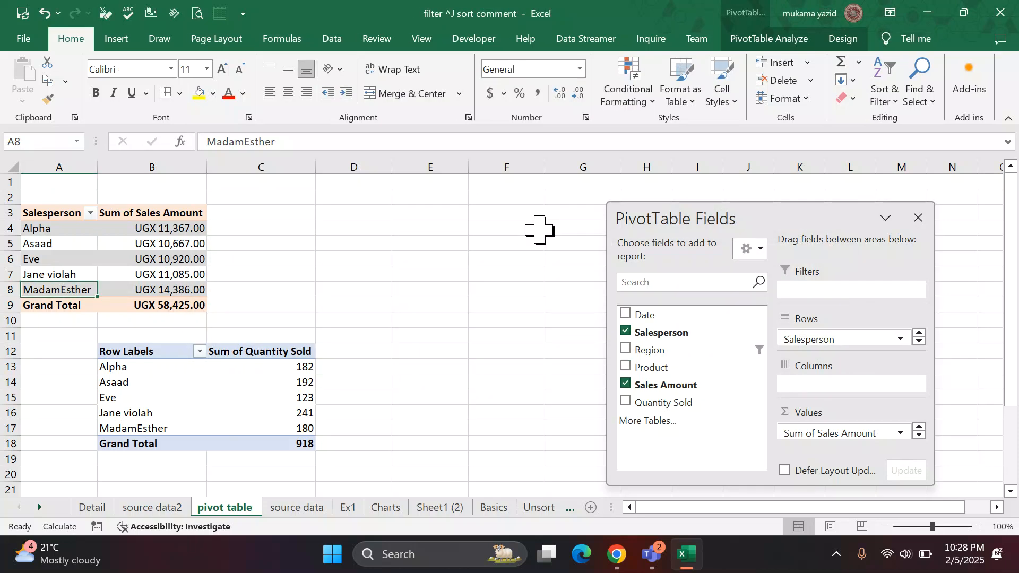
# Delete the entire Quantity Sold PivotTable in B12:C18.
pyautogui.click(216, 352)
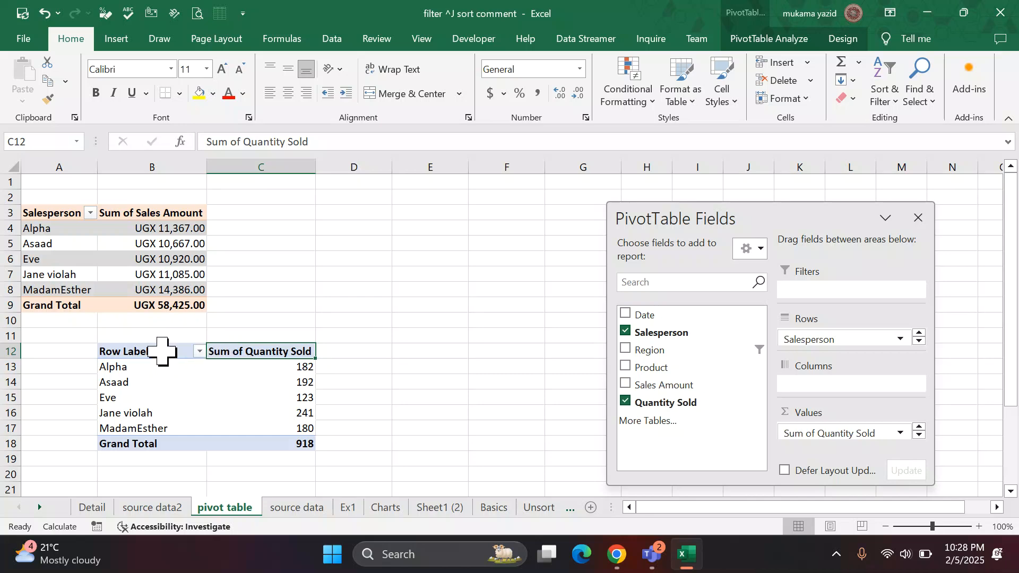
pyautogui.moveTo(162, 351); pyautogui.dragTo(267, 440)
pyautogui.press('Delete')
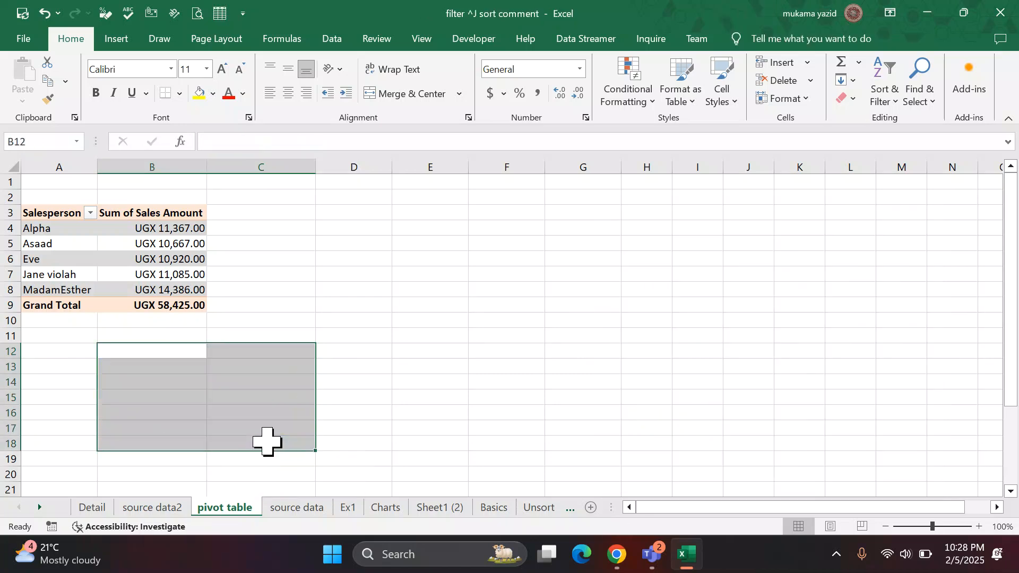
pyautogui.click(386, 397)
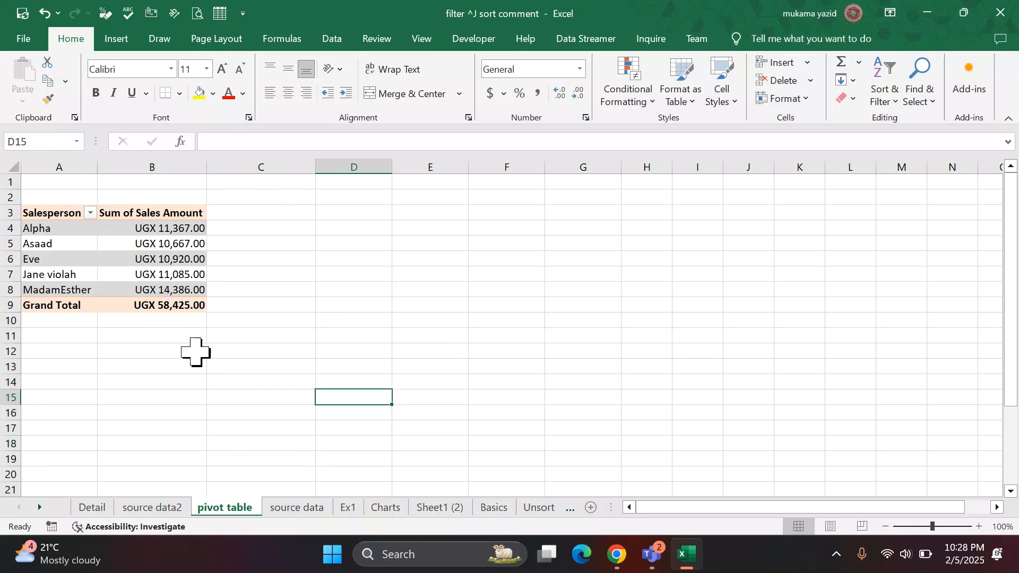
pyautogui.click(120, 352)
pyautogui.moveTo(140, 376); pyautogui.dragTo(208, 405)
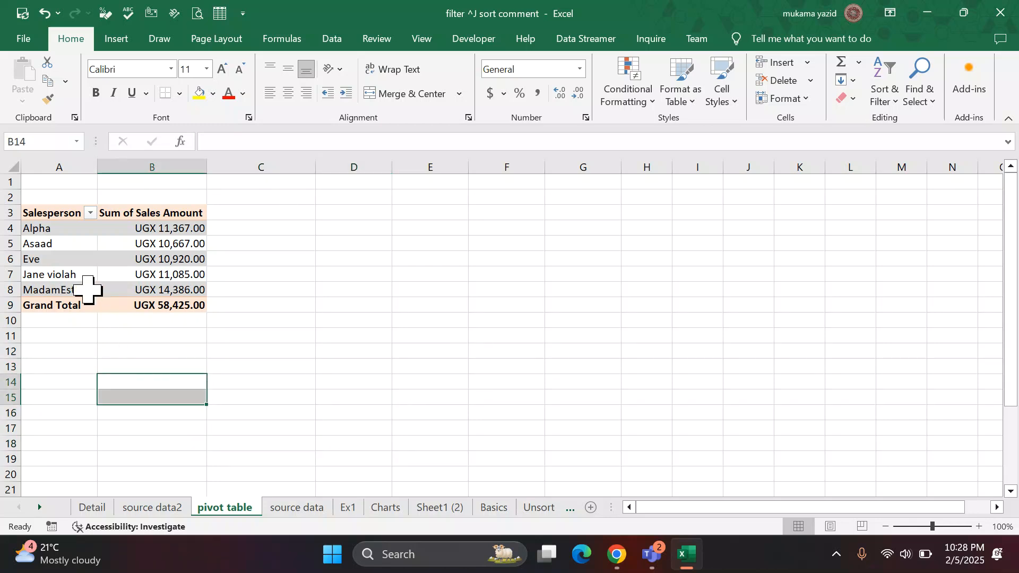
pyautogui.moveTo(84, 289); pyautogui.dragTo(85, 228)
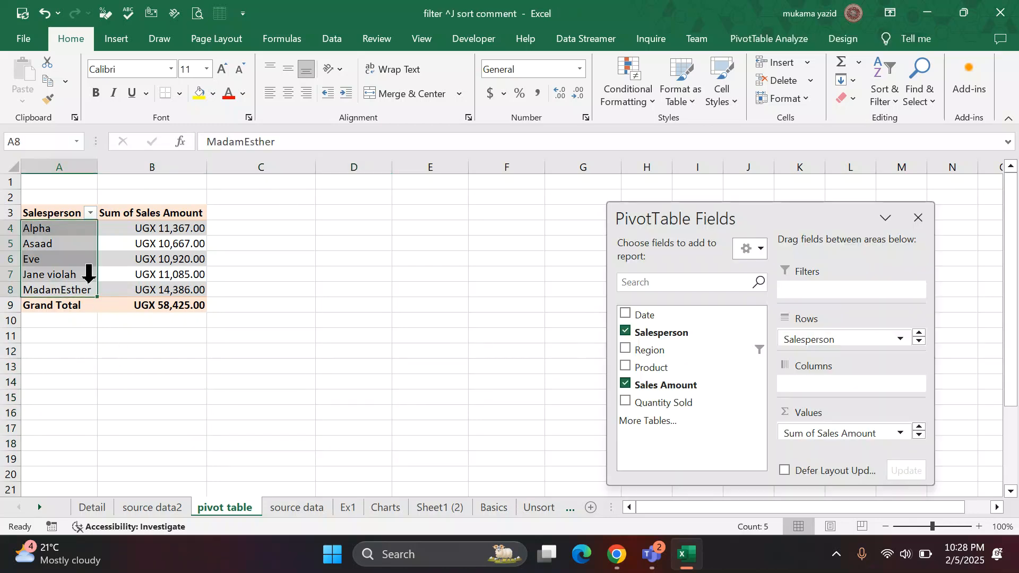
# Check the question list on the source data sheet and add Sales Amount to the PivotTable's values a second time.
pyautogui.click(293, 510)
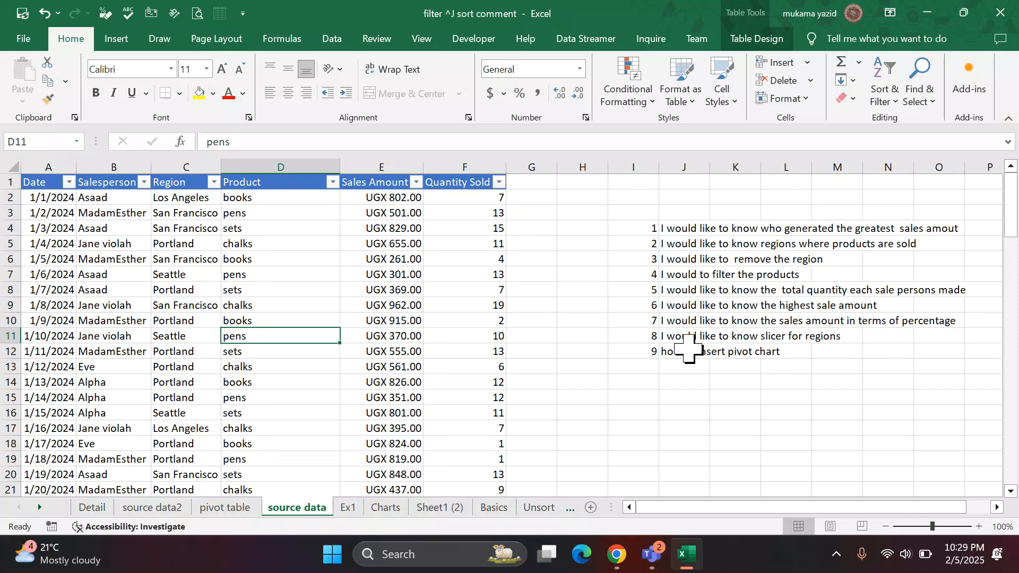
pyautogui.click(226, 510)
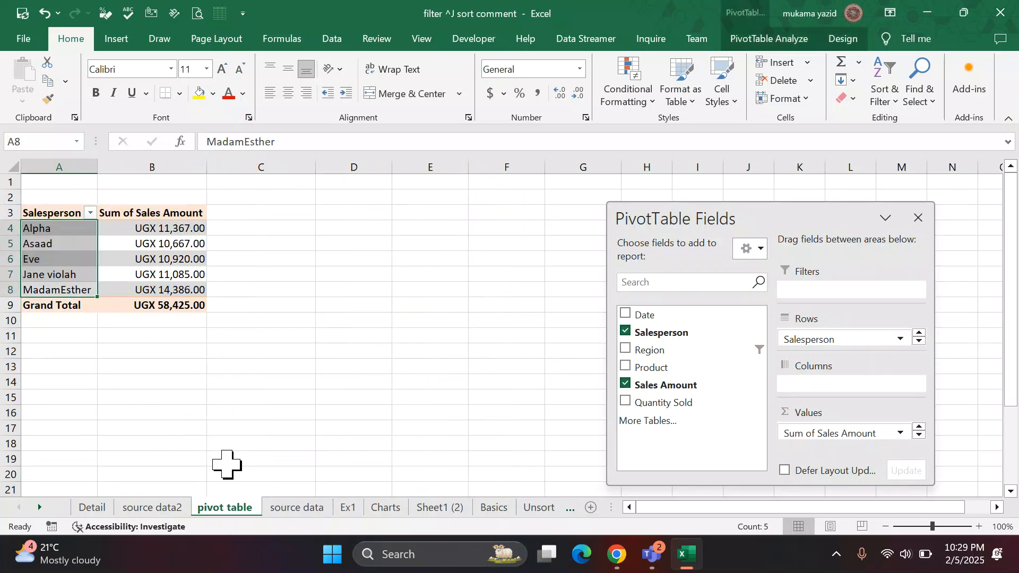
pyautogui.click(126, 242)
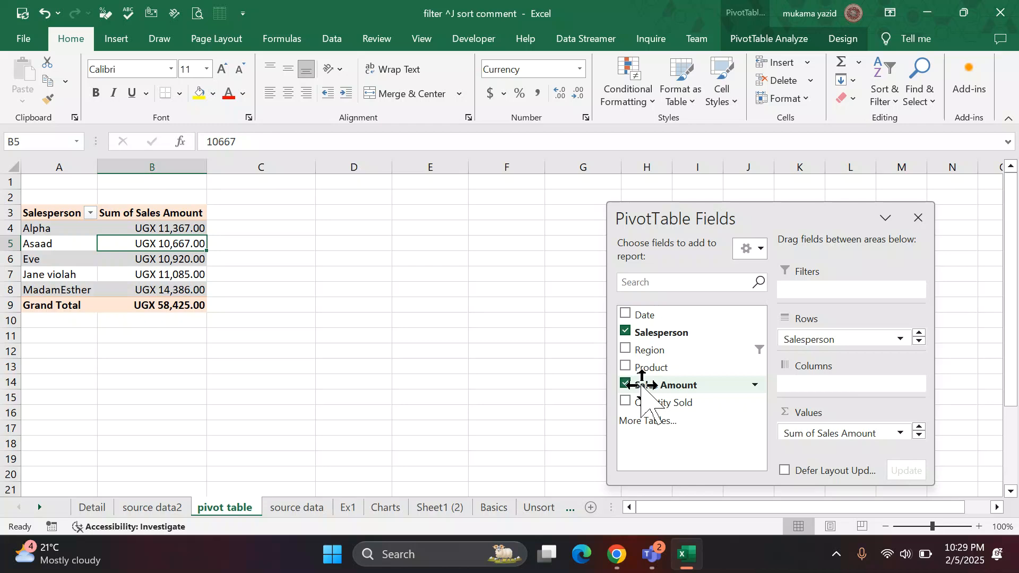
pyautogui.moveTo(642, 385); pyautogui.dragTo(839, 438)
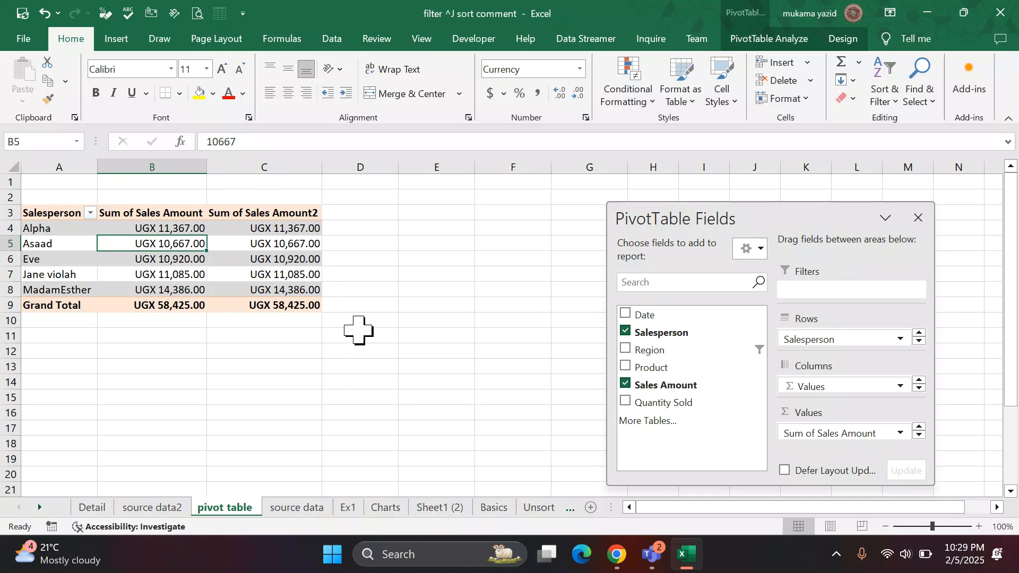
# Show the second Sales Amount column's values as % of Column Total.
pyautogui.click(279, 242)
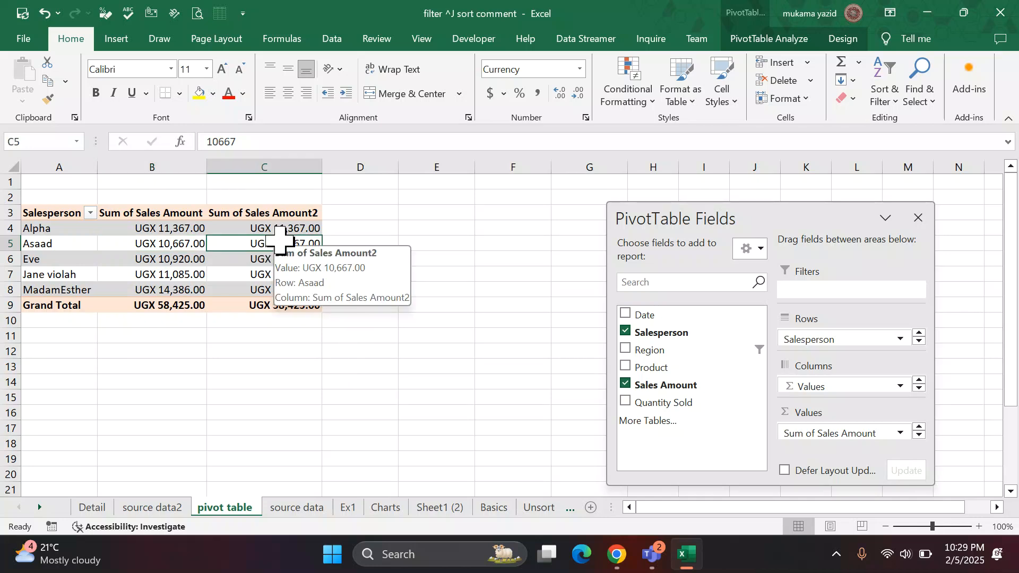
pyautogui.rightClick(280, 241)
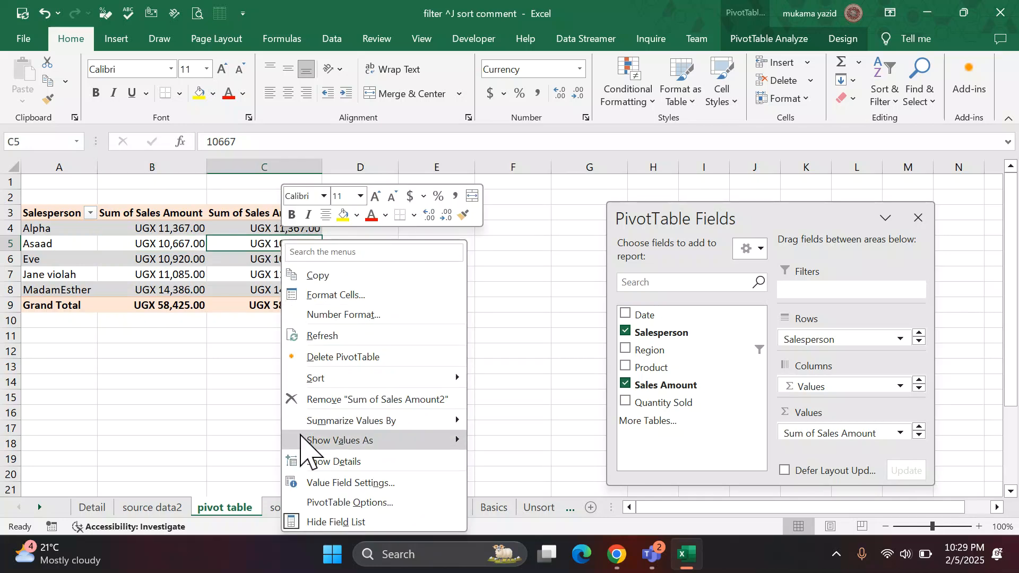
pyautogui.moveTo(316, 438)
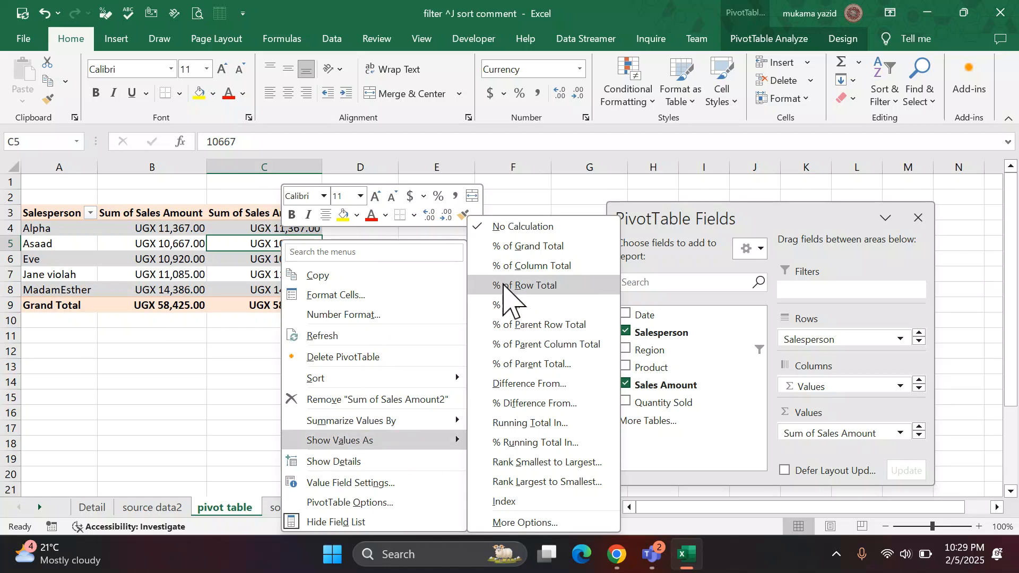
pyautogui.click(531, 266)
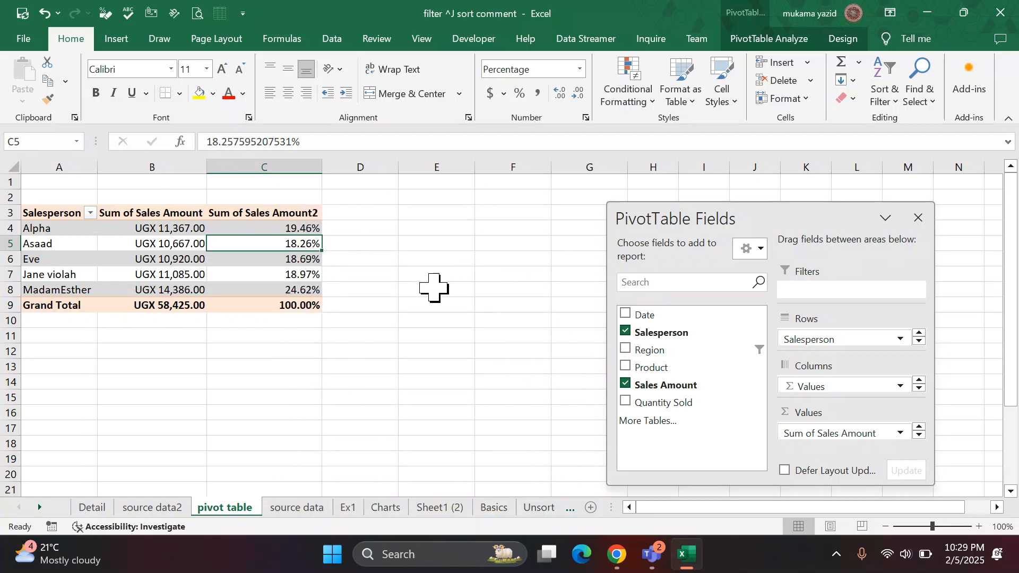
# Rename the percentage column's header in C3 to "pii".
pyautogui.click(276, 212)
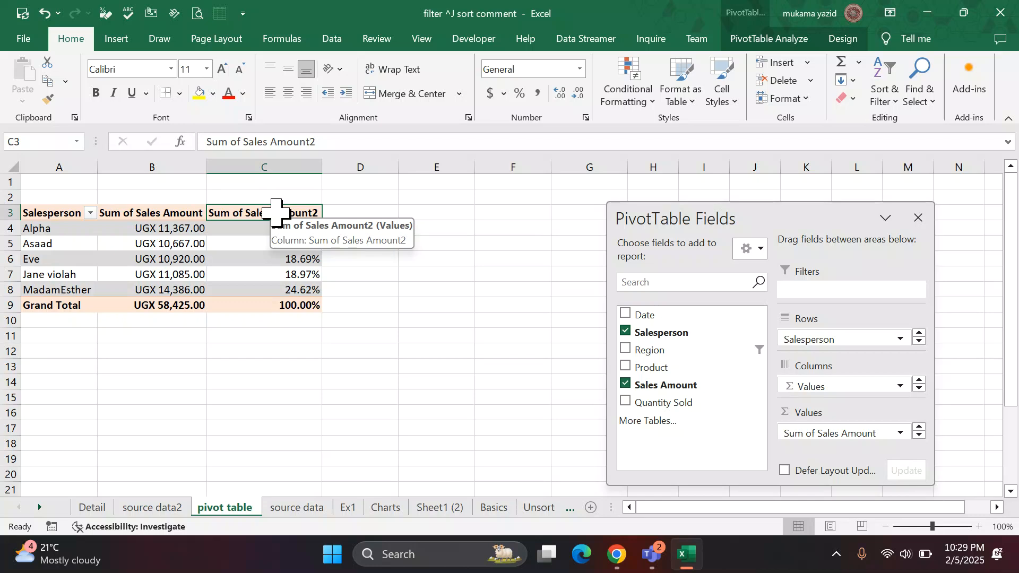
pyautogui.write('pi')
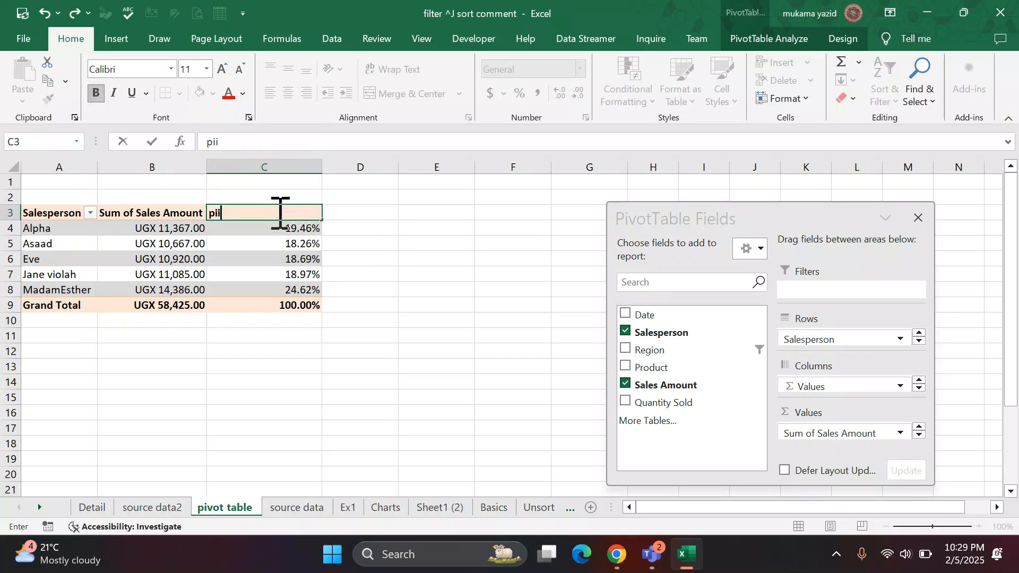
pyautogui.write('i')
pyautogui.click(381, 245)
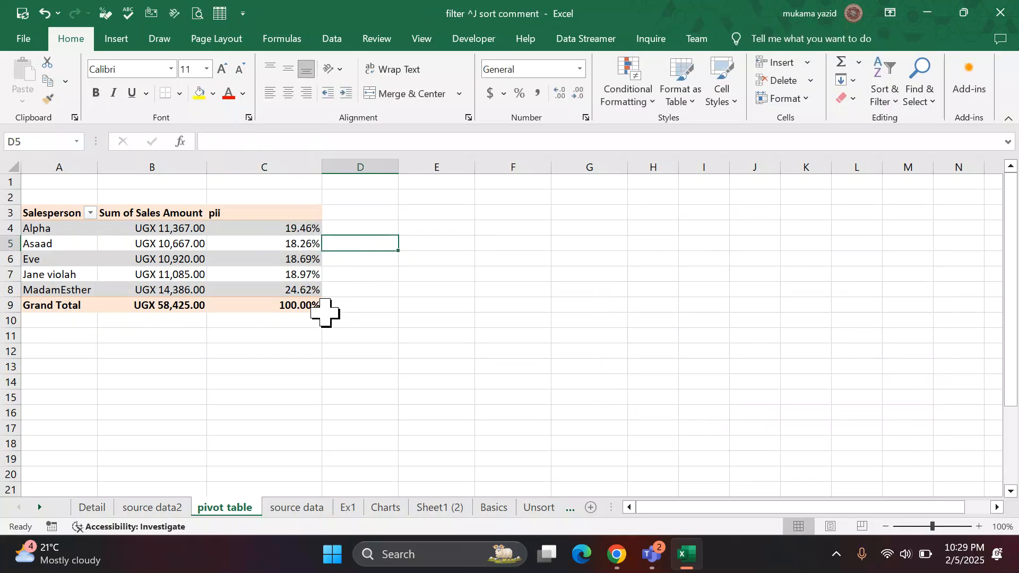
# Recheck the question list on the source data sheet and insert a slicer for the PivotTable's Quantity Sold field.
pyautogui.click(268, 272)
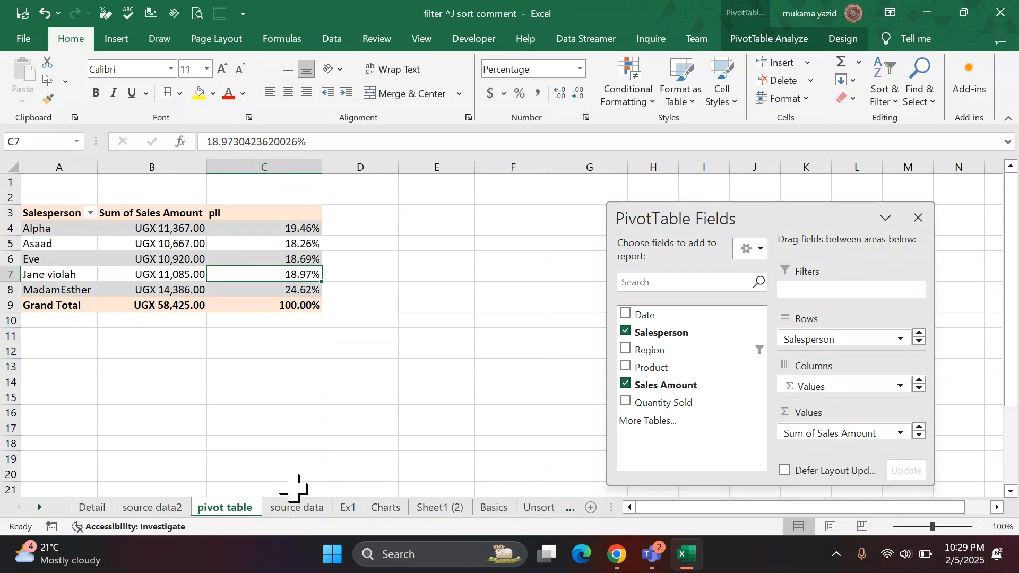
pyautogui.click(294, 509)
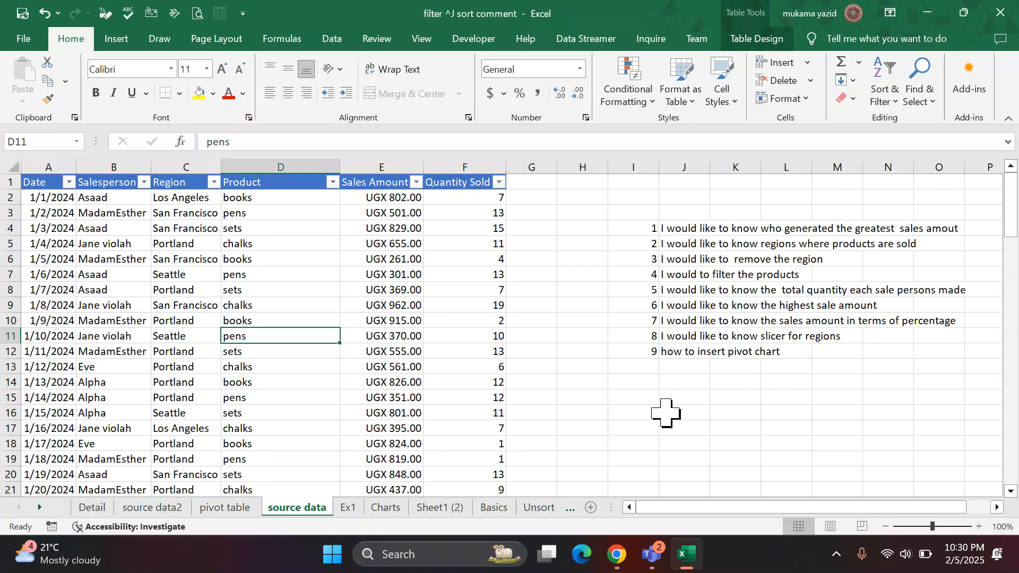
pyautogui.click(220, 507)
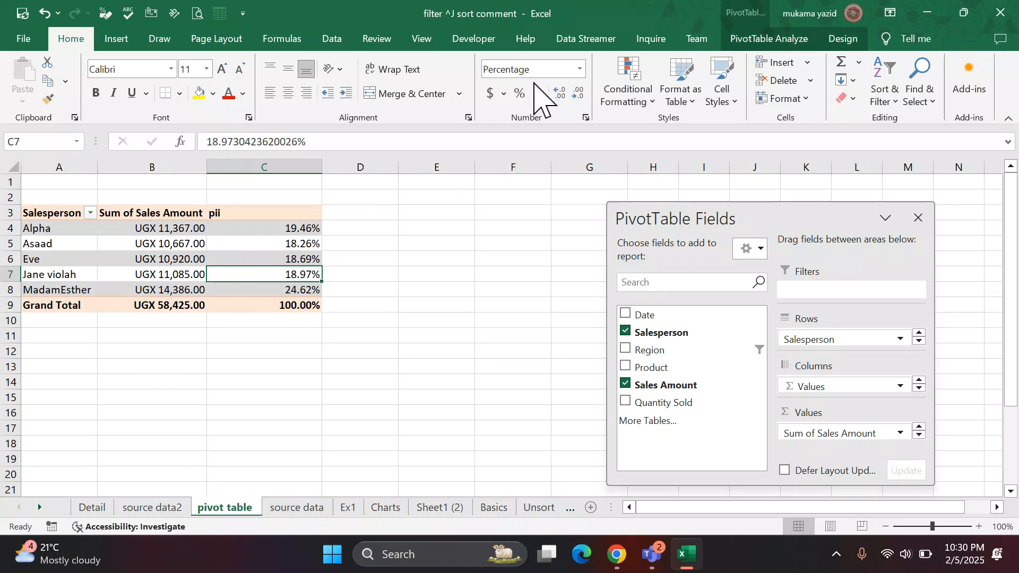
pyautogui.click(764, 41)
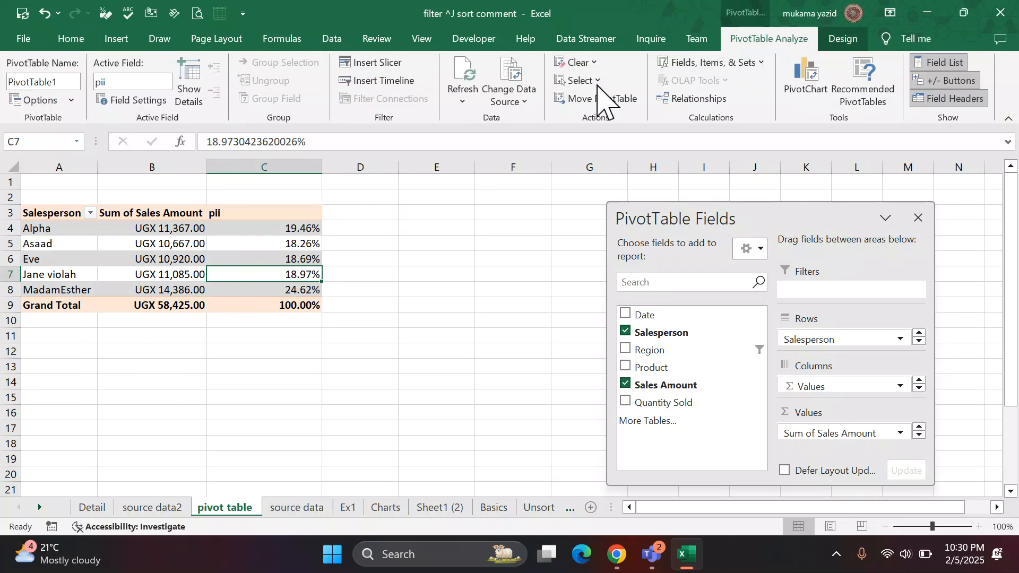
pyautogui.click(373, 64)
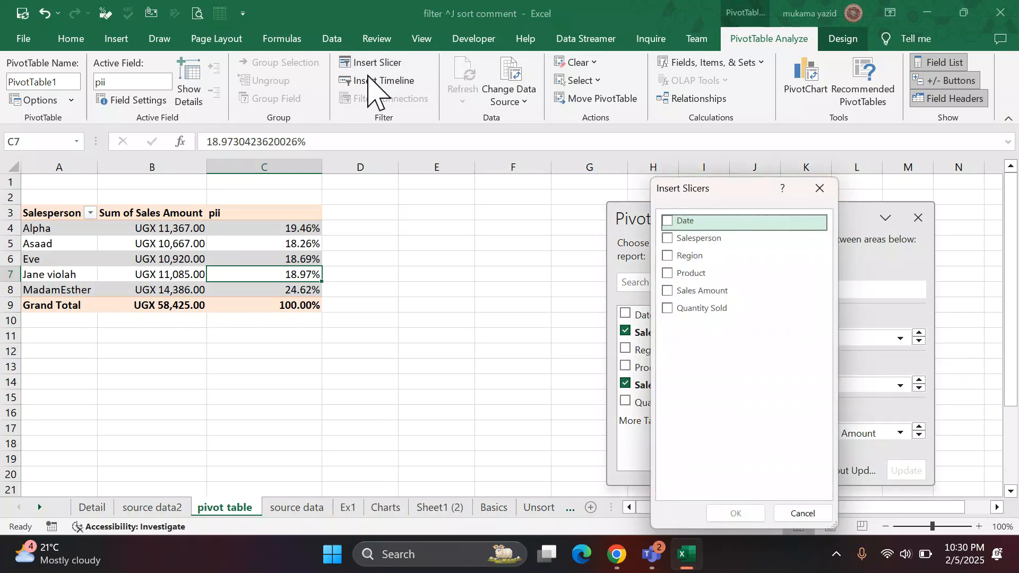
pyautogui.click(673, 310)
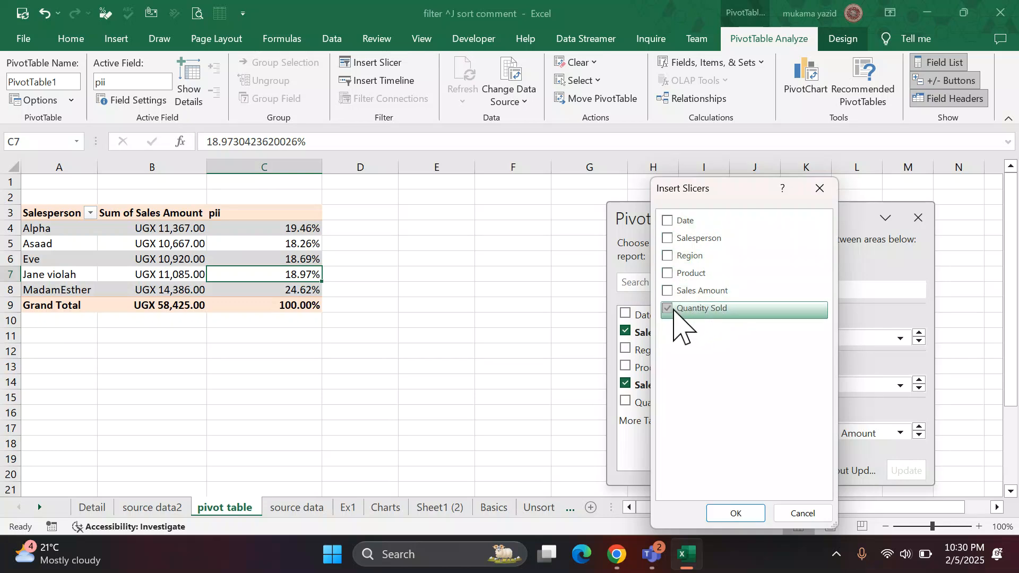
pyautogui.click(735, 513)
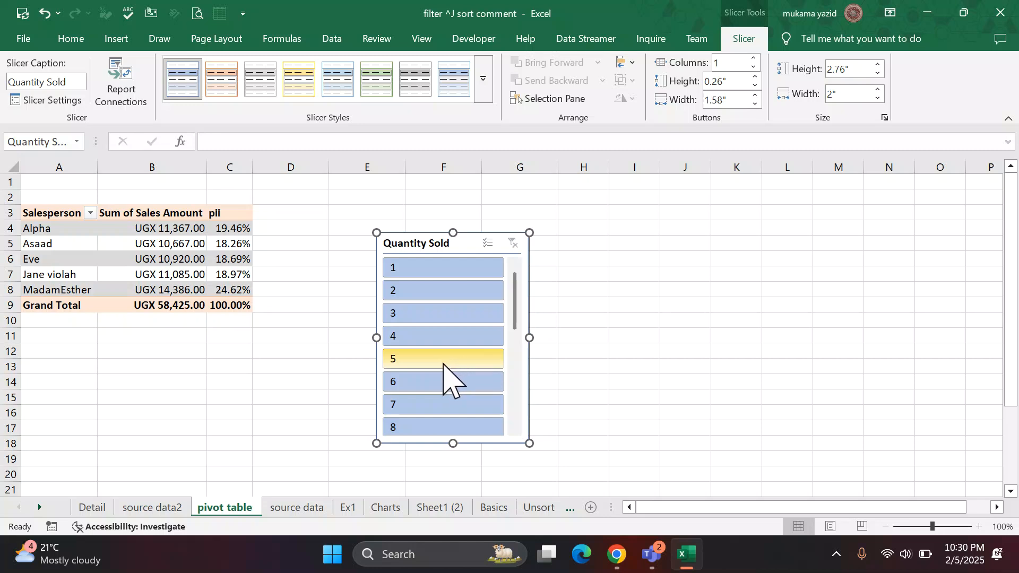
# Filter the PivotTable by single values in the Quantity Sold slicer, trying 5, 4, 3 and 7.
pyautogui.click(444, 364)
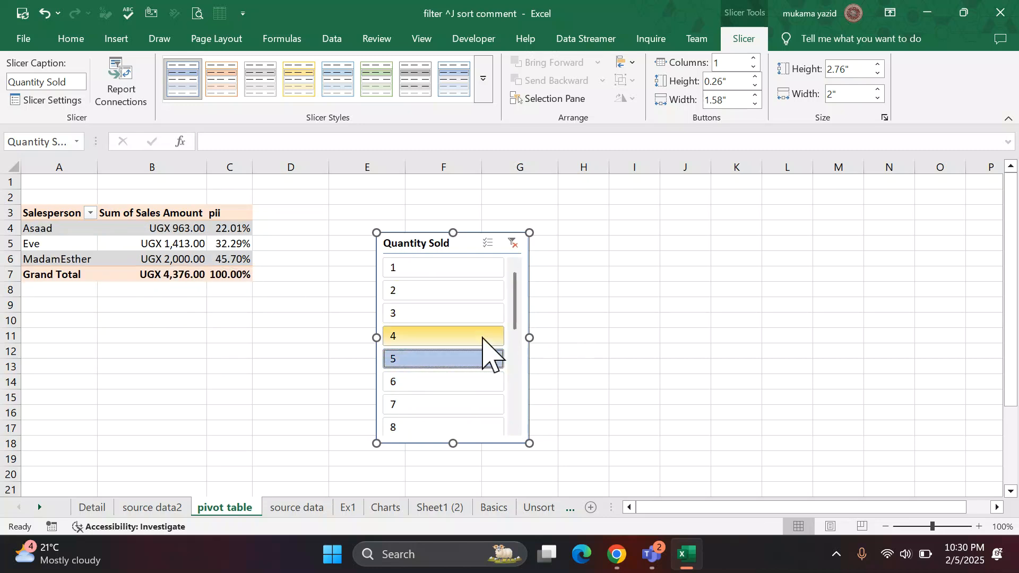
pyautogui.click(454, 337)
pyautogui.click(446, 315)
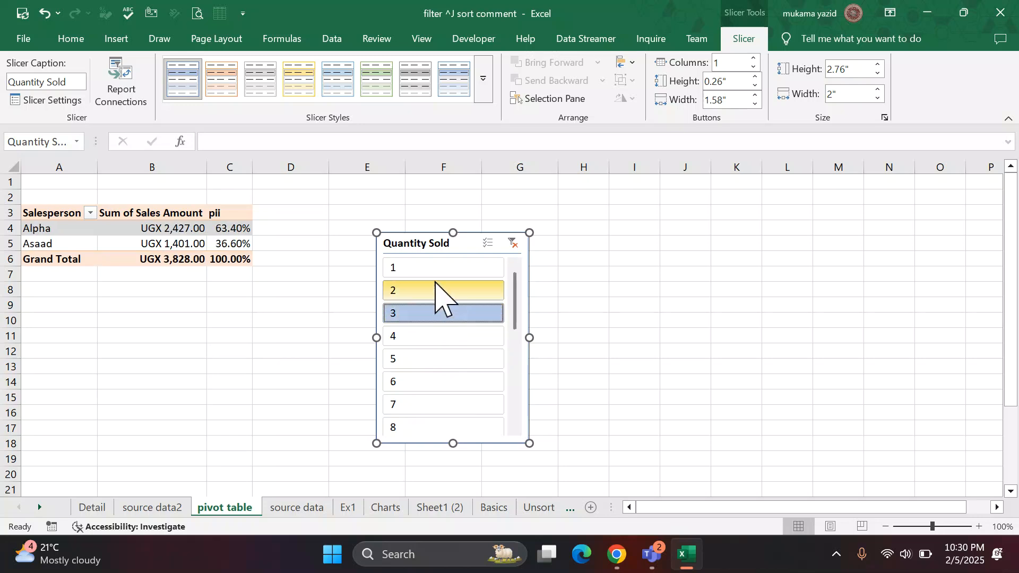
pyautogui.click(446, 360)
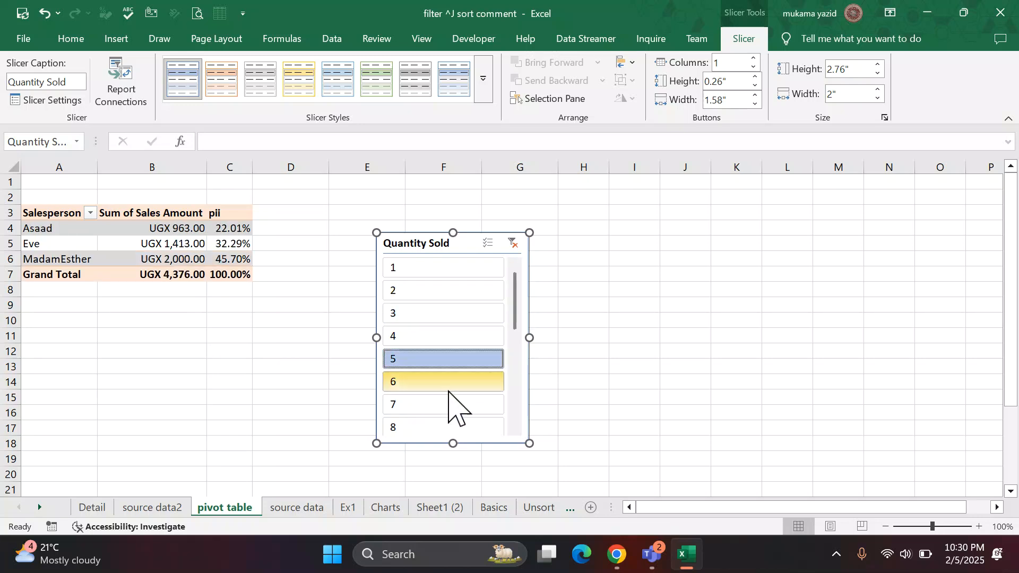
pyautogui.click(448, 403)
# Filter the PivotTable to the Quantity Sold values 2, 3, 4, 5 and 7 together with the slicer.
pyautogui.click(460, 361)
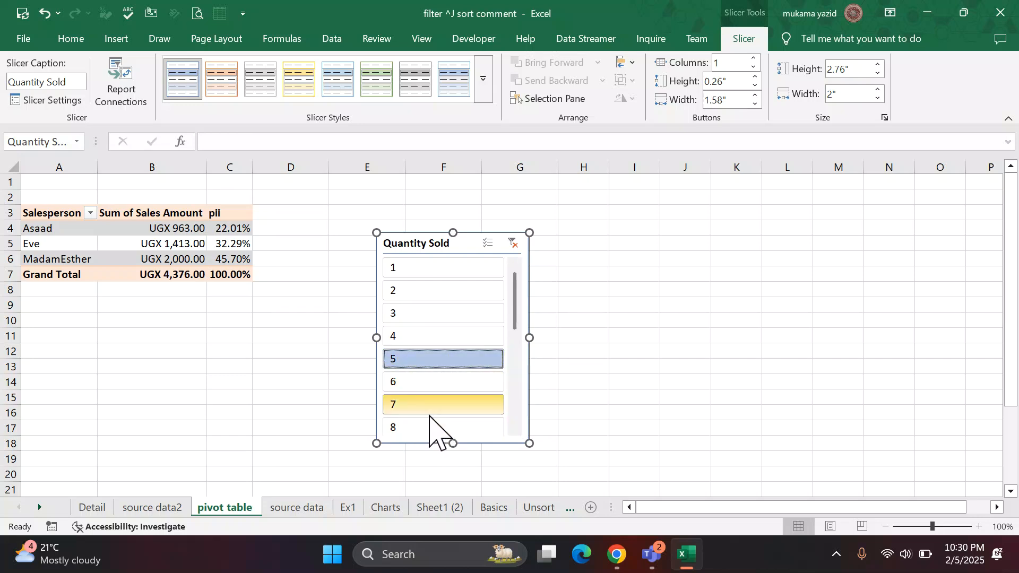
pyautogui.keyDown('ctrl'); pyautogui.click(445, 408); pyautogui.keyUp('ctrl')
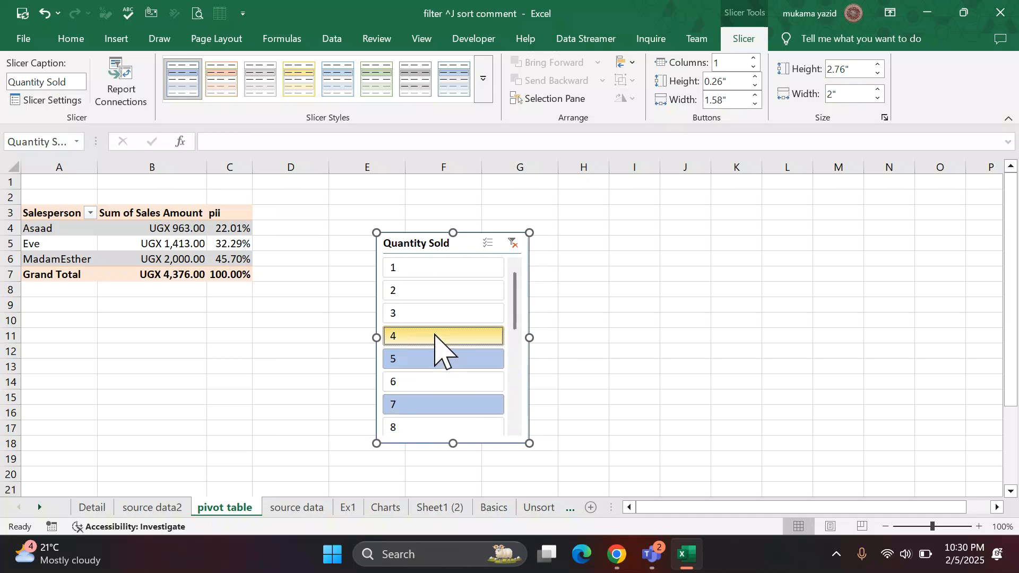
pyautogui.moveTo(435, 336); pyautogui.dragTo(466, 295)
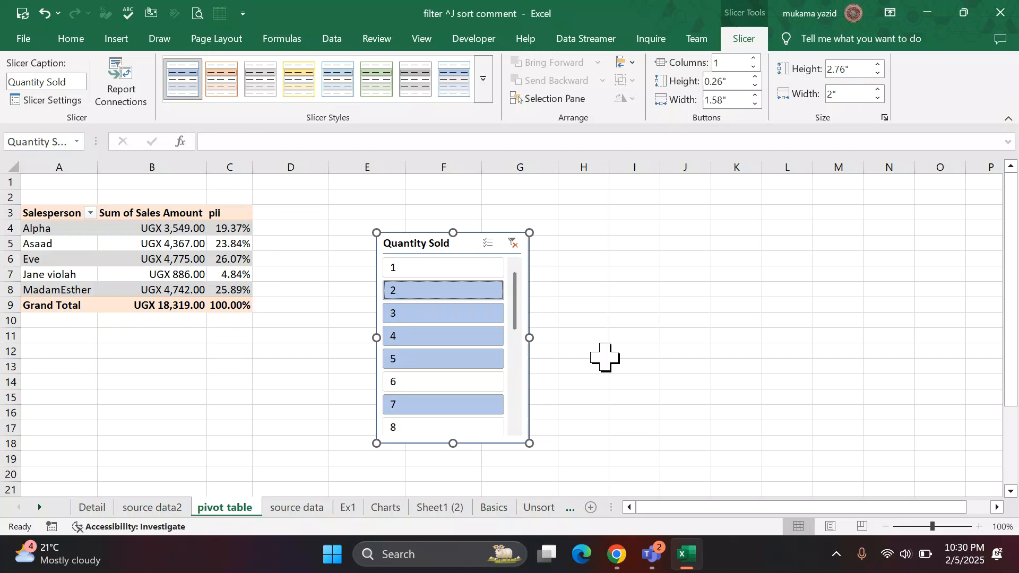
# Delete the Quantity Sold slicer beside the PivotTable.
pyautogui.click(624, 319)
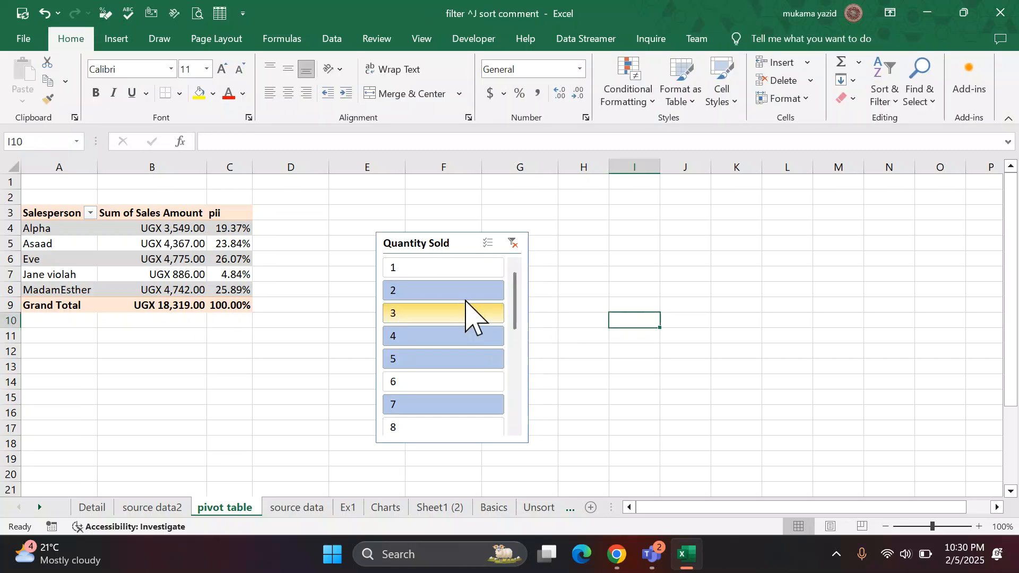
pyautogui.click(465, 253)
pyautogui.press('Delete')
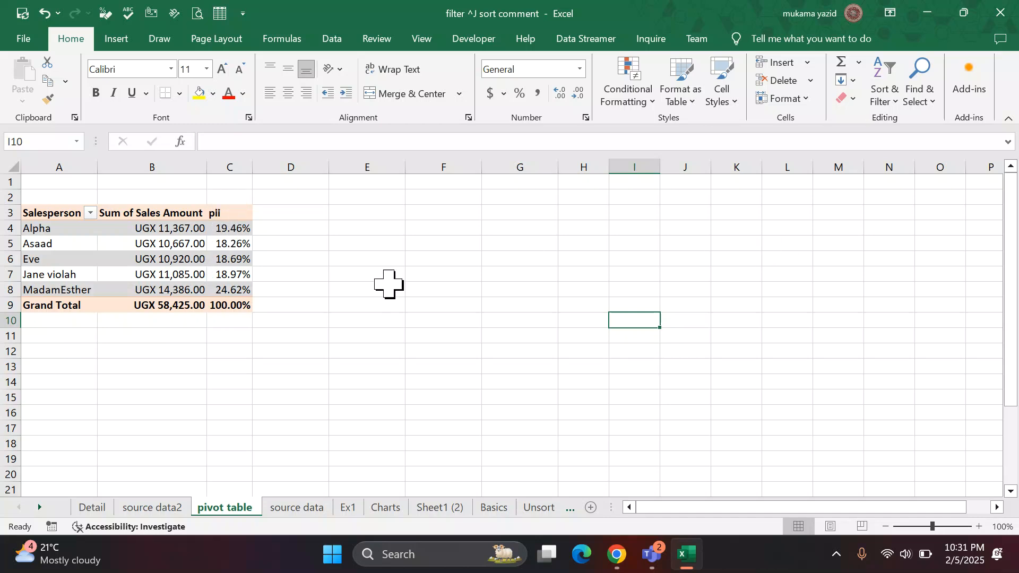
pyautogui.click(155, 290)
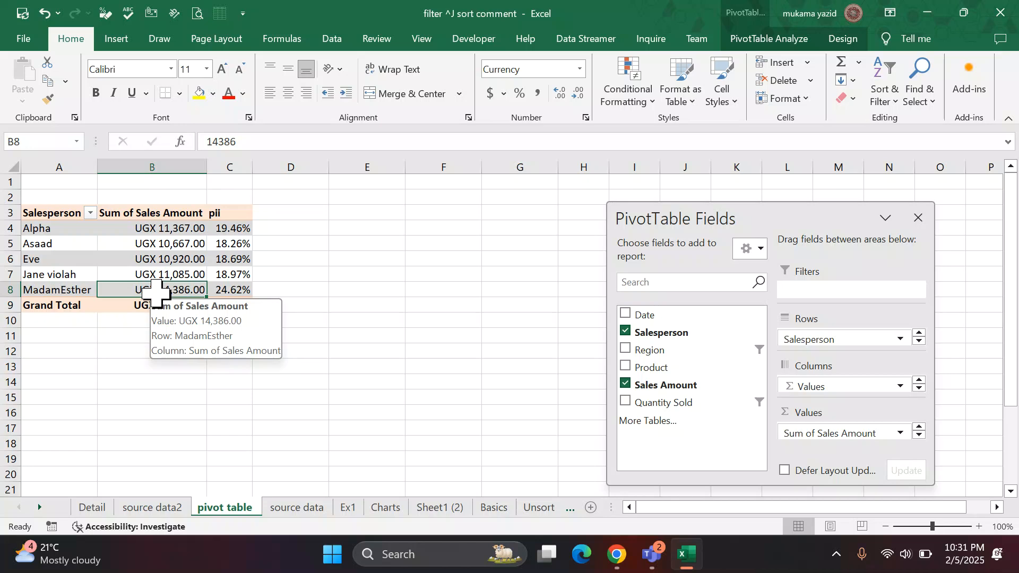
pyautogui.click(842, 39)
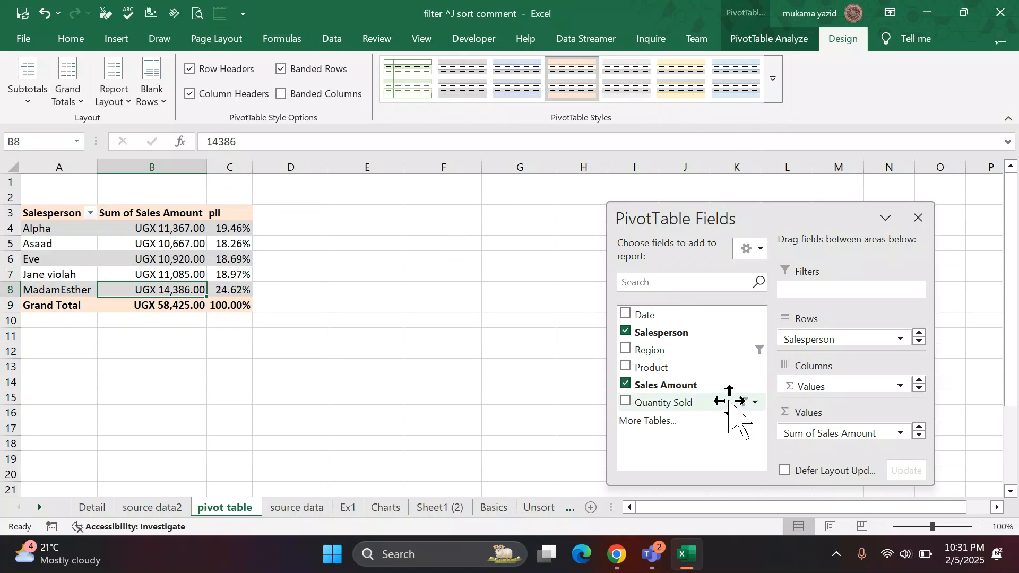
pyautogui.click(766, 46)
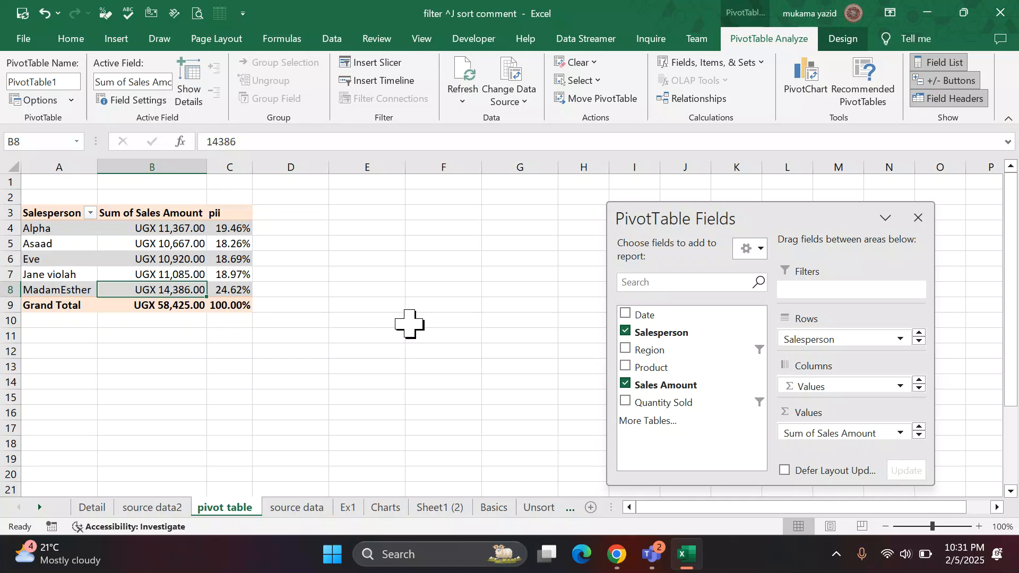
# Try to delete the cells of the pii percentage column in the PivotTable.
pyautogui.click(229, 207)
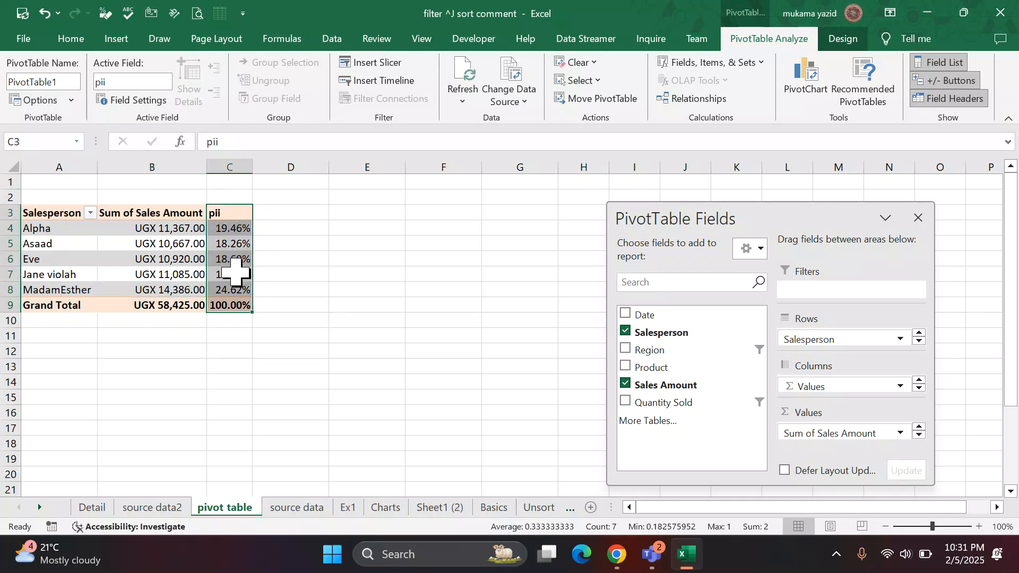
pyautogui.moveTo(236, 272)
pyautogui.press('Delete')
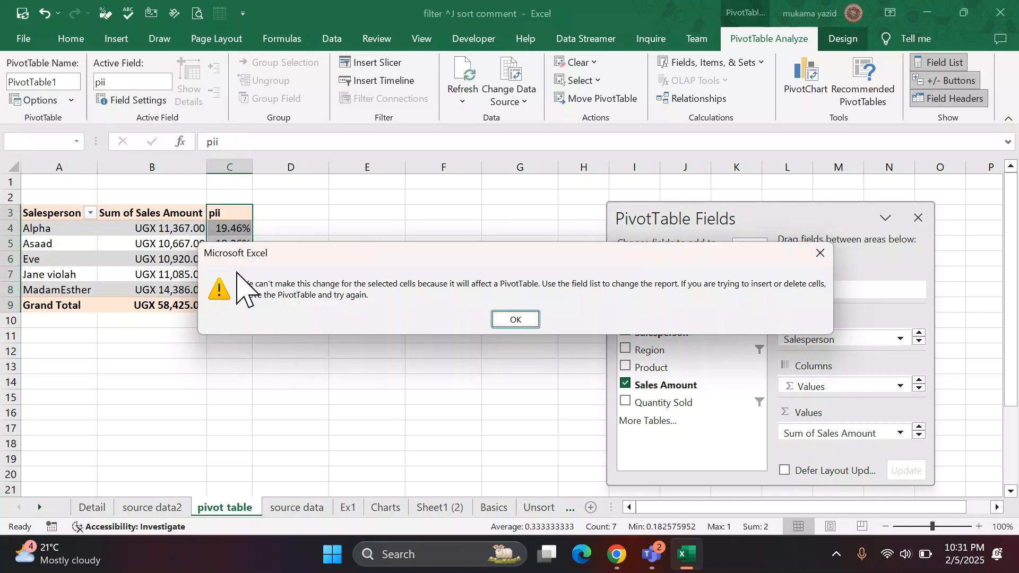
pyautogui.click(515, 319)
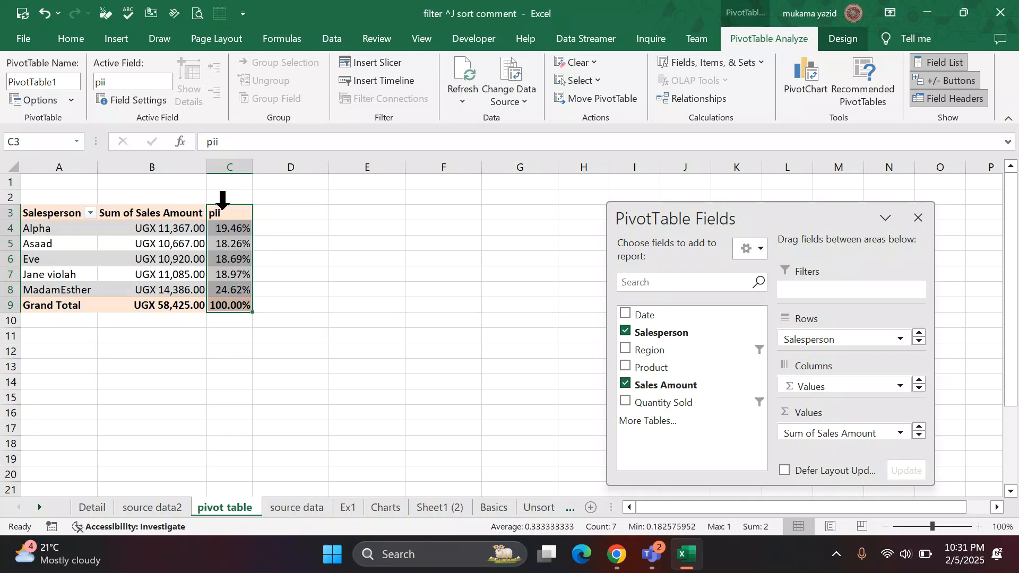
pyautogui.moveTo(229, 214); pyautogui.dragTo(236, 305)
pyautogui.press('Delete')
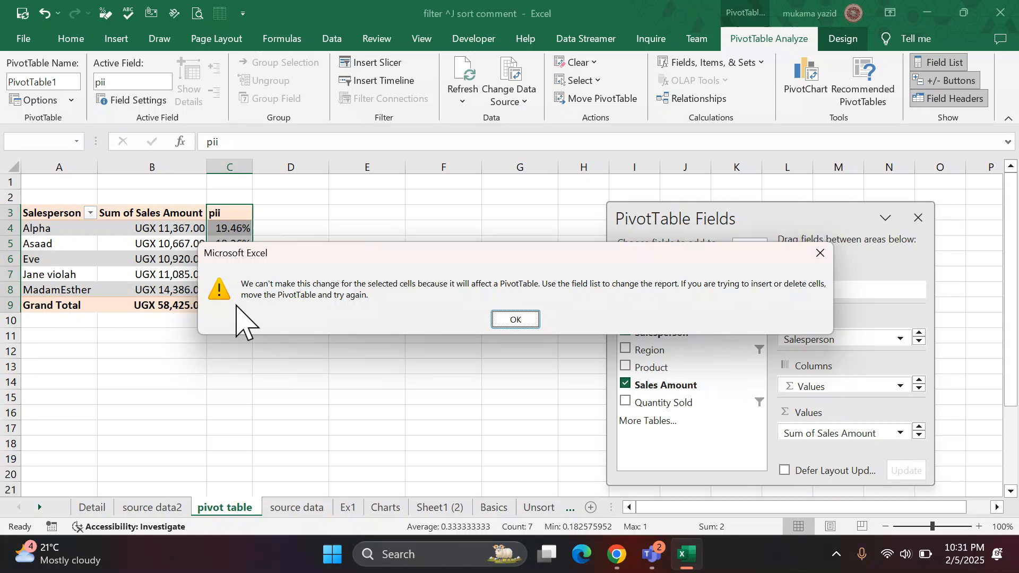
pyautogui.click(518, 321)
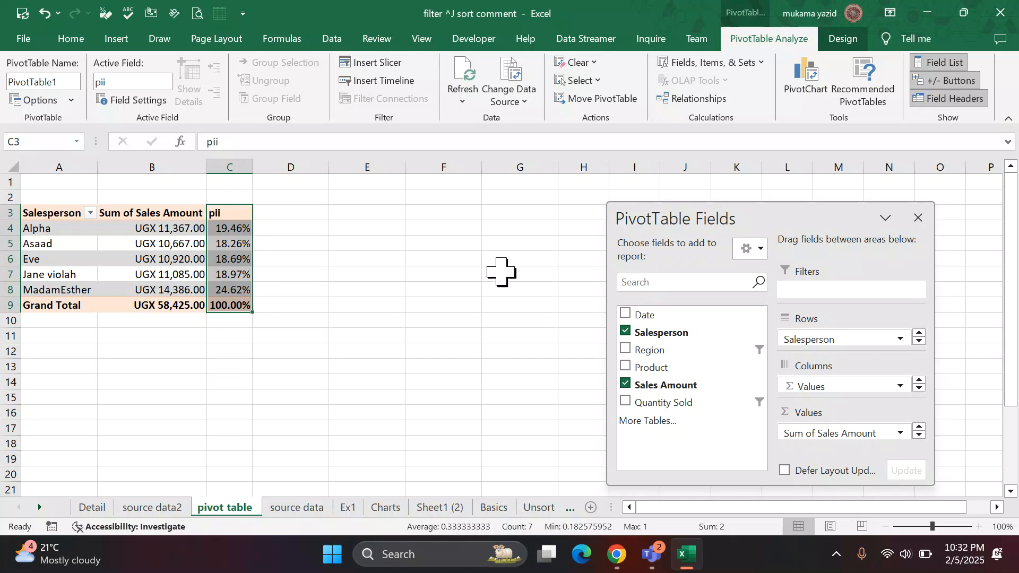
# Undo the Quantity Sold slicer actions and the pii column's renaming and percentage display, and move the PivotTable field list nearer the table.
pyautogui.click(224, 215)
pyautogui.moveTo(224, 215); pyautogui.dragTo(225, 307)
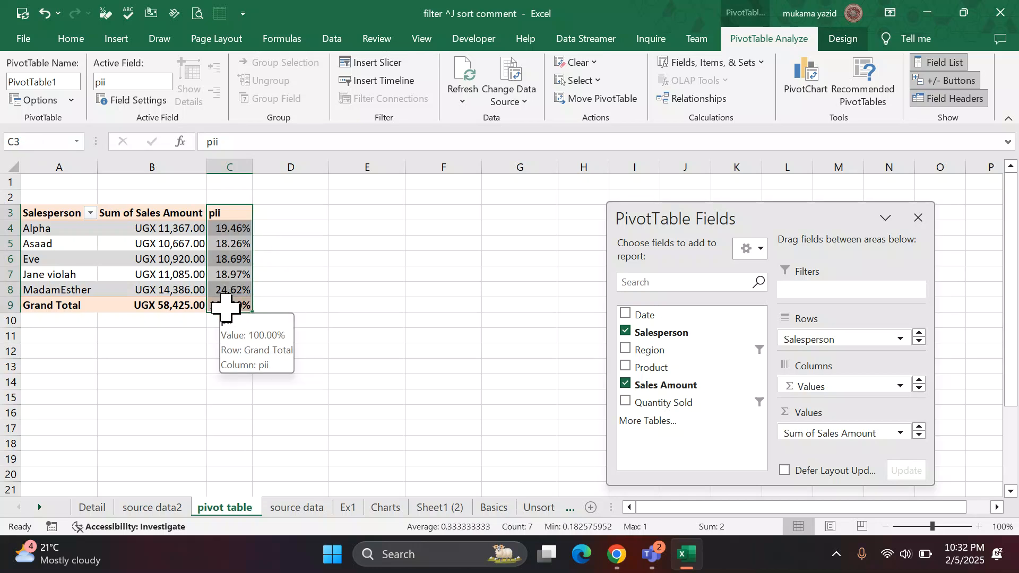
pyautogui.hotkey('ctrl', 'z')
pyautogui.hotkey('ctrl', 'z')
pyautogui.hotkey('ctrl', 'z')
pyautogui.hotkey('ctrl', 'z')
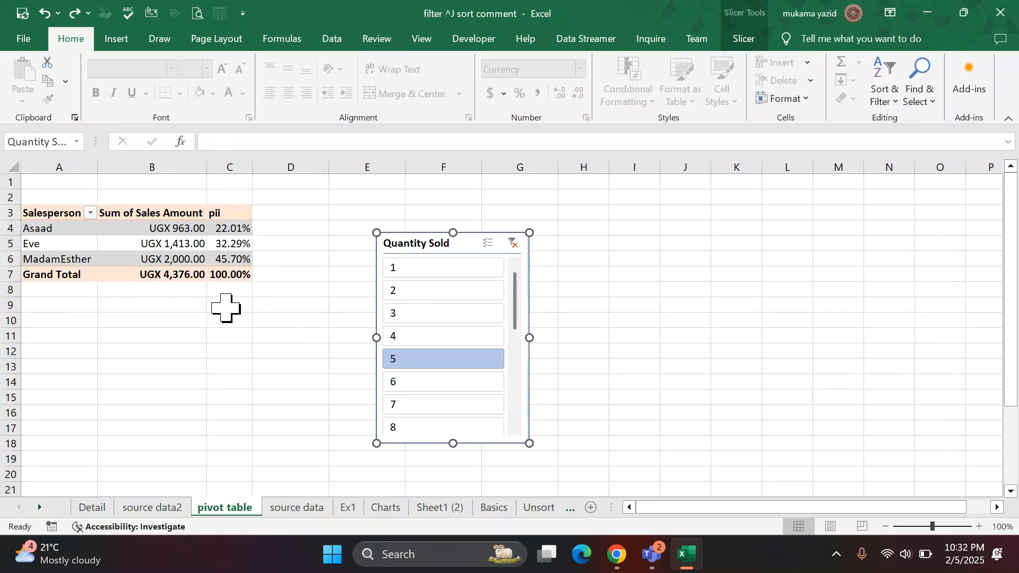
pyautogui.hotkey('ctrl', 'z')
pyautogui.hotkey('ctrl', 'z')
pyautogui.hotkey('ctrl', 'z')
pyautogui.hotkey('ctrl', 'z')
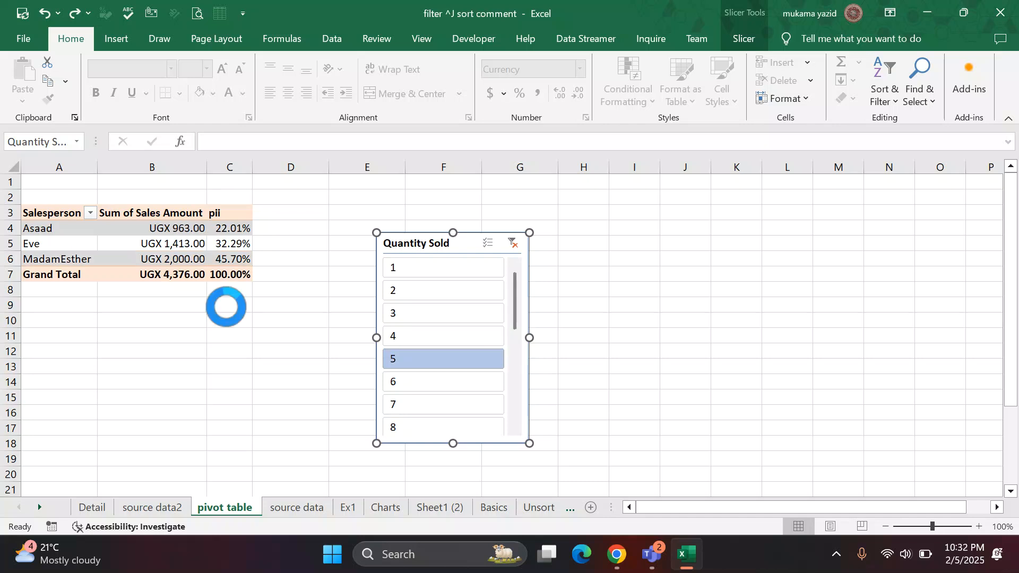
pyautogui.hotkey('ctrl', 'z')
pyautogui.hotkey('ctrl', 'z')
pyautogui.hotkey('ctrl', 'z')
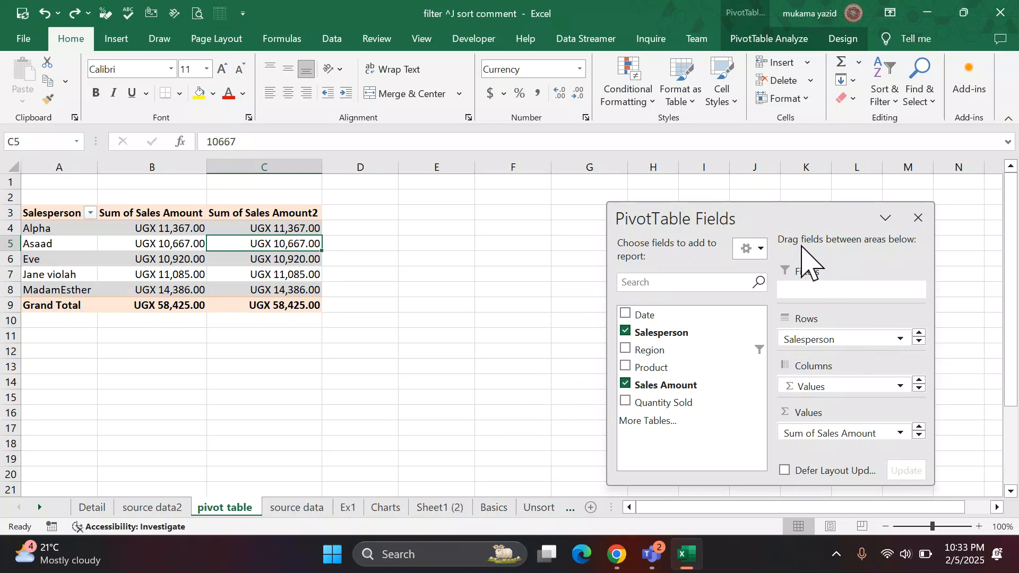
pyautogui.moveTo(794, 230); pyautogui.dragTo(646, 203)
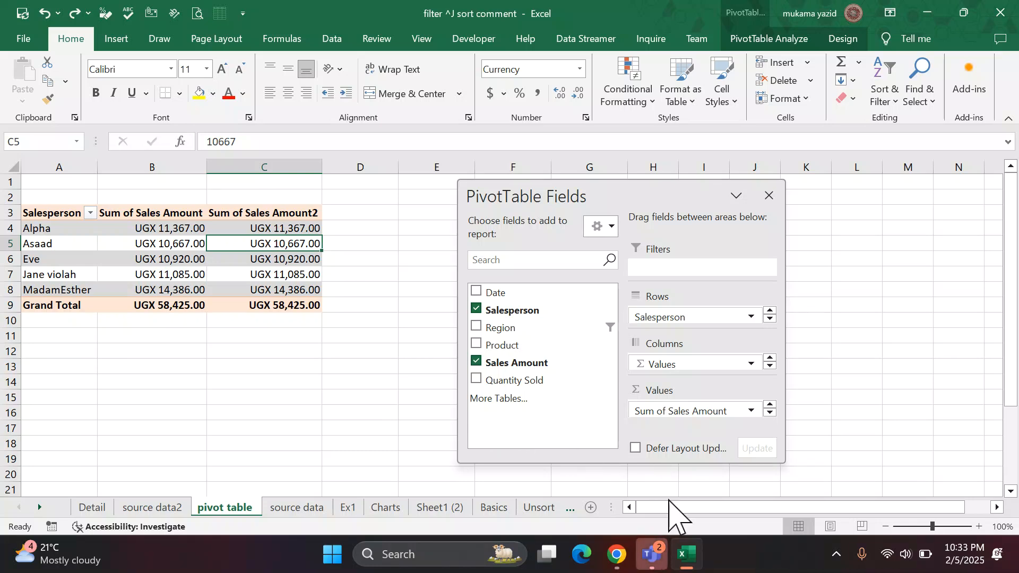
# Switch to WhatsApp in Chrome, follow the Teams meeting link in the MICROSOFT EXCEL JAN 2025 group chat, and open the meeting in the Teams app.
pyautogui.click(616, 554)
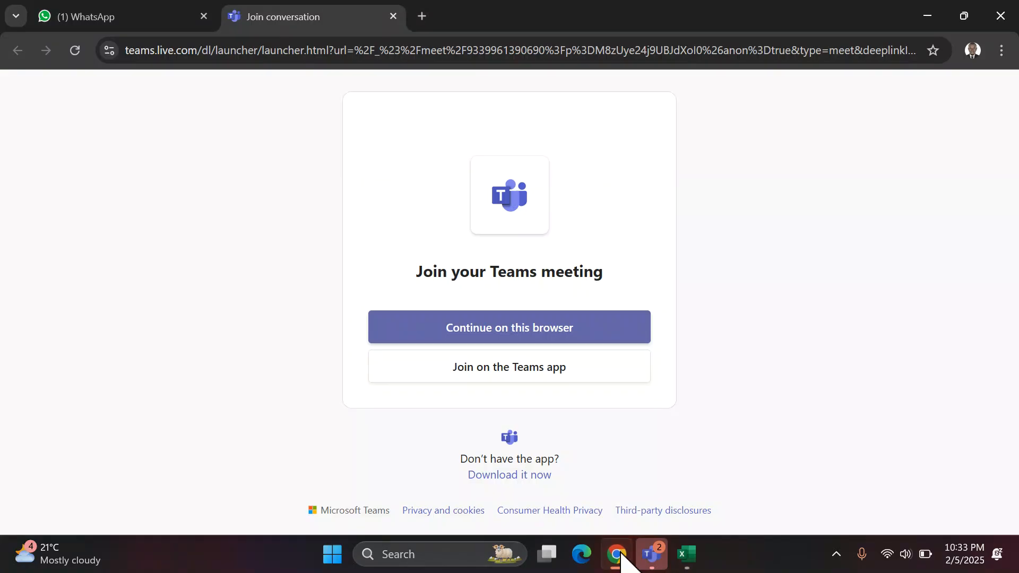
pyautogui.click(173, 17)
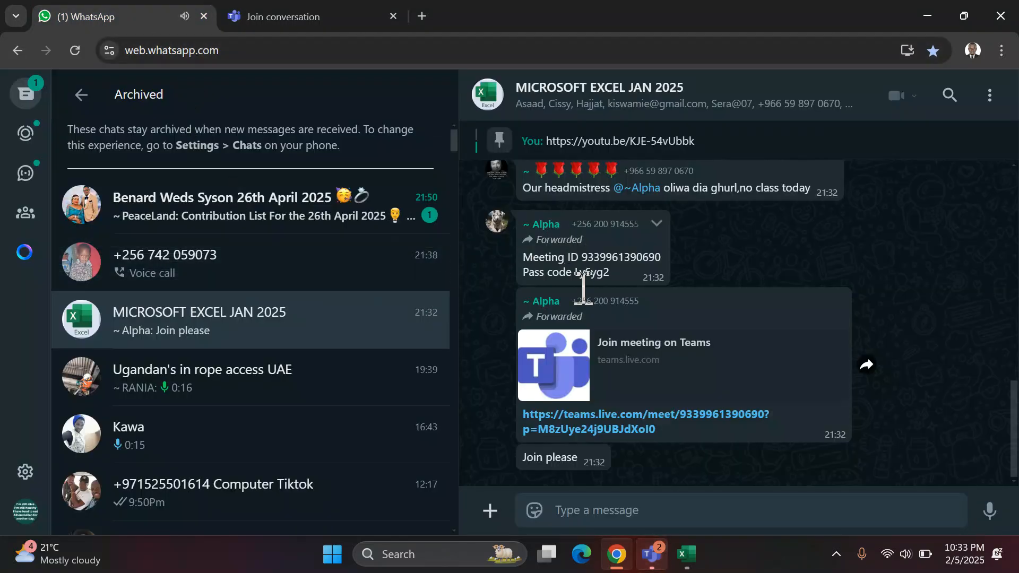
pyautogui.click(602, 430)
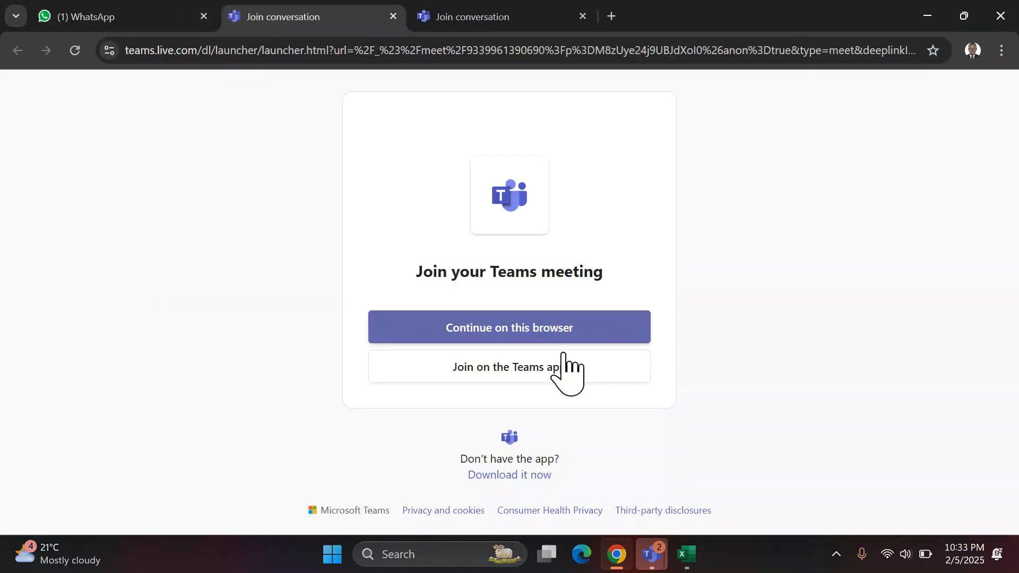
pyautogui.click(561, 362)
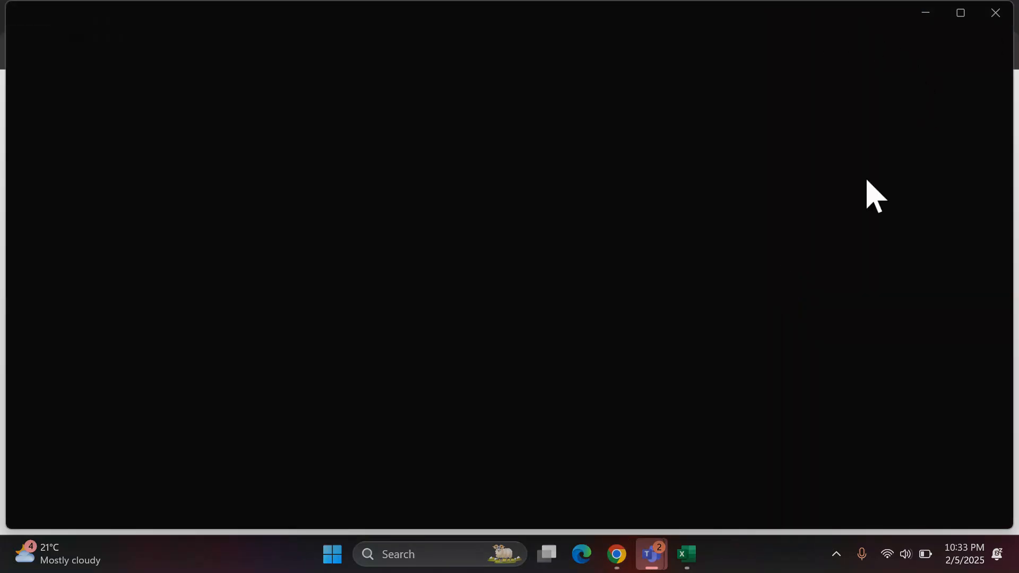